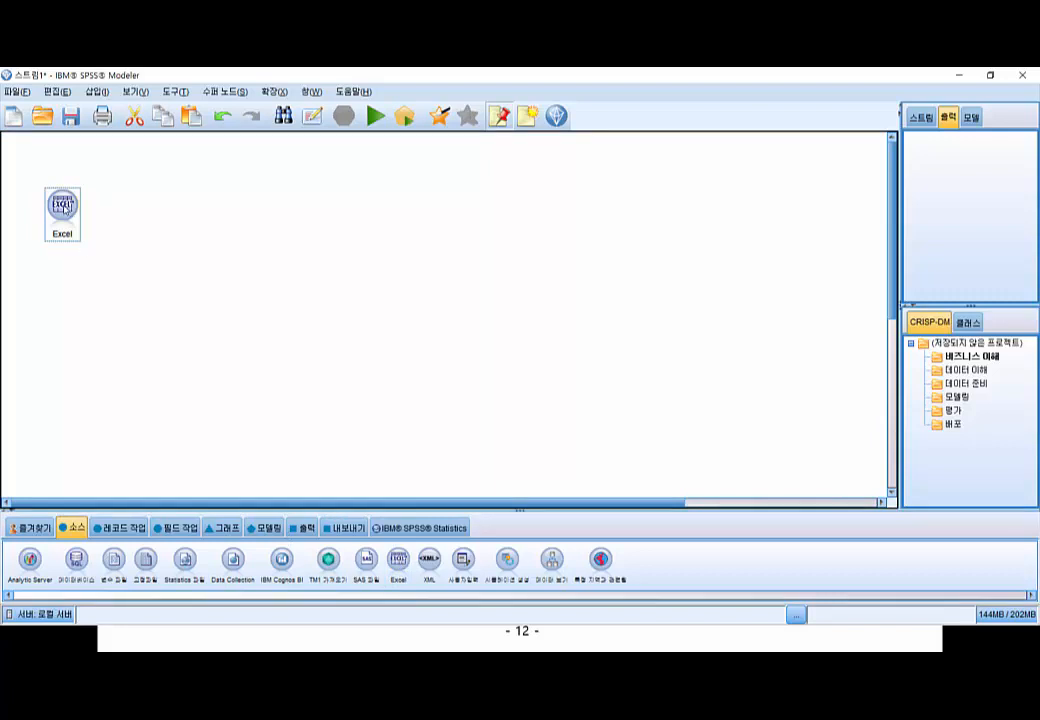
- Move the Excel source node further into the middle of the canvas and open its settings
{"action": "left_click_drag", "start_coordinate": [62, 210], "coordinate": [241, 280]}
{"action": "double_click", "coordinate": [241, 280]}
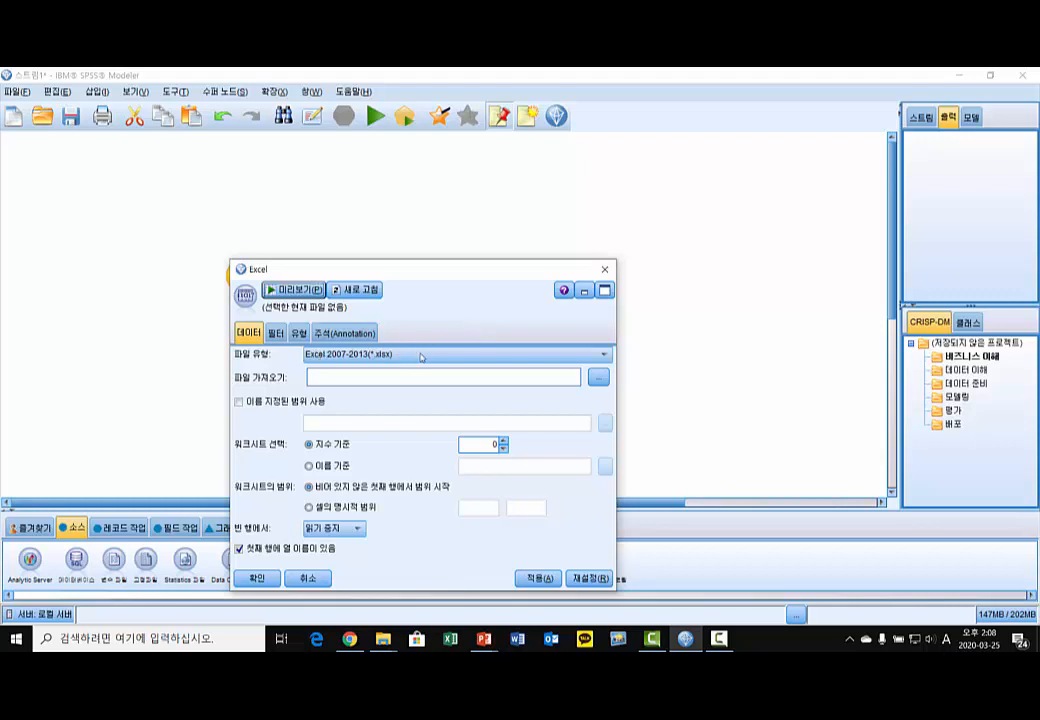
{"action": "left_click", "coordinate": [419, 355]}
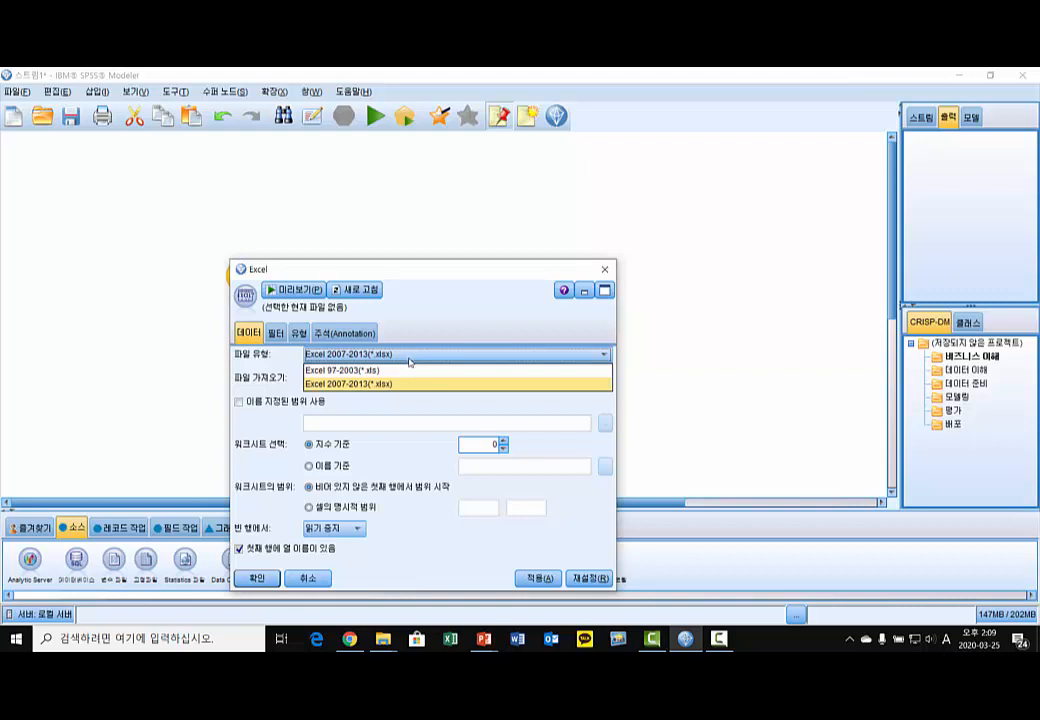
{"action": "left_click", "coordinate": [374, 372]}
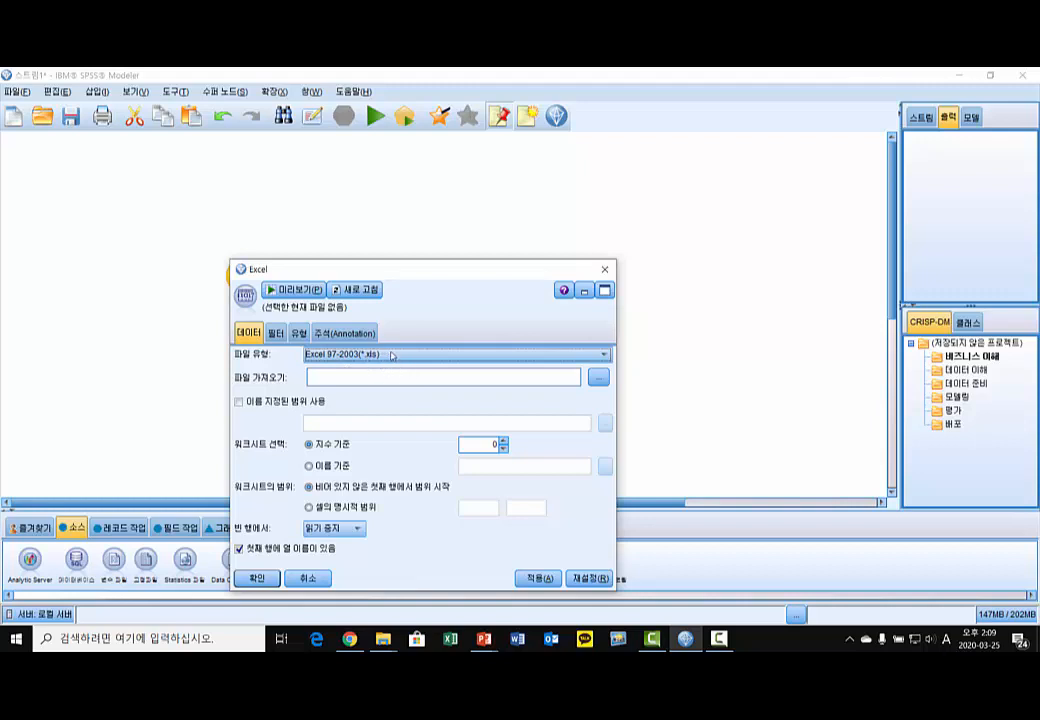
{"action": "left_click", "coordinate": [598, 377]}
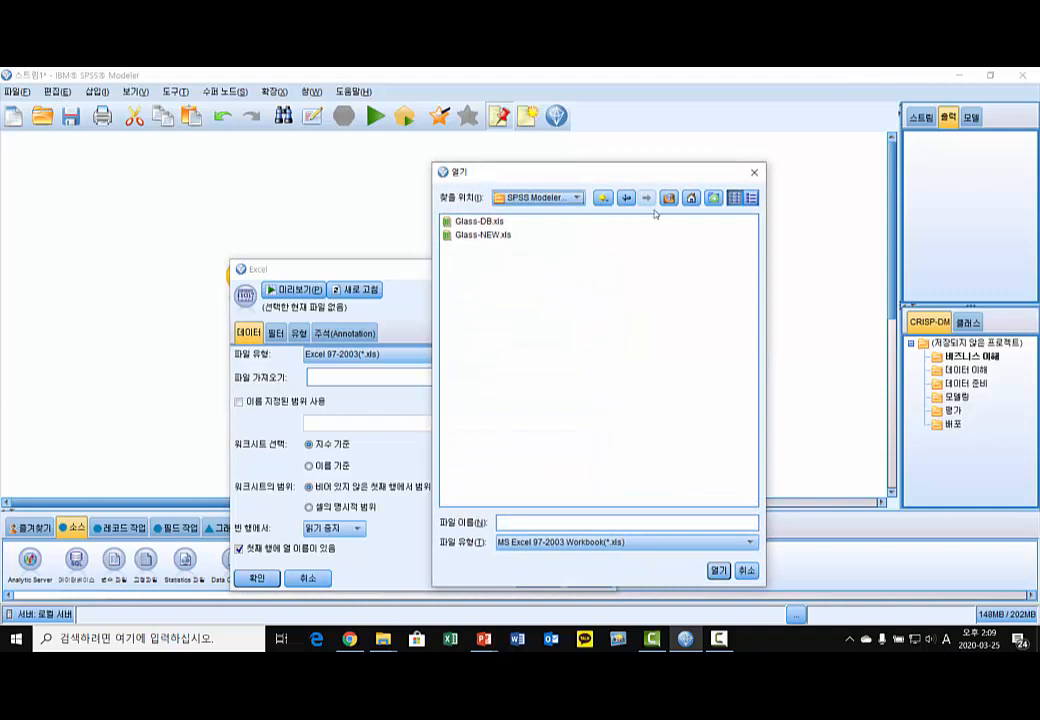
{"action": "left_click", "coordinate": [754, 172]}
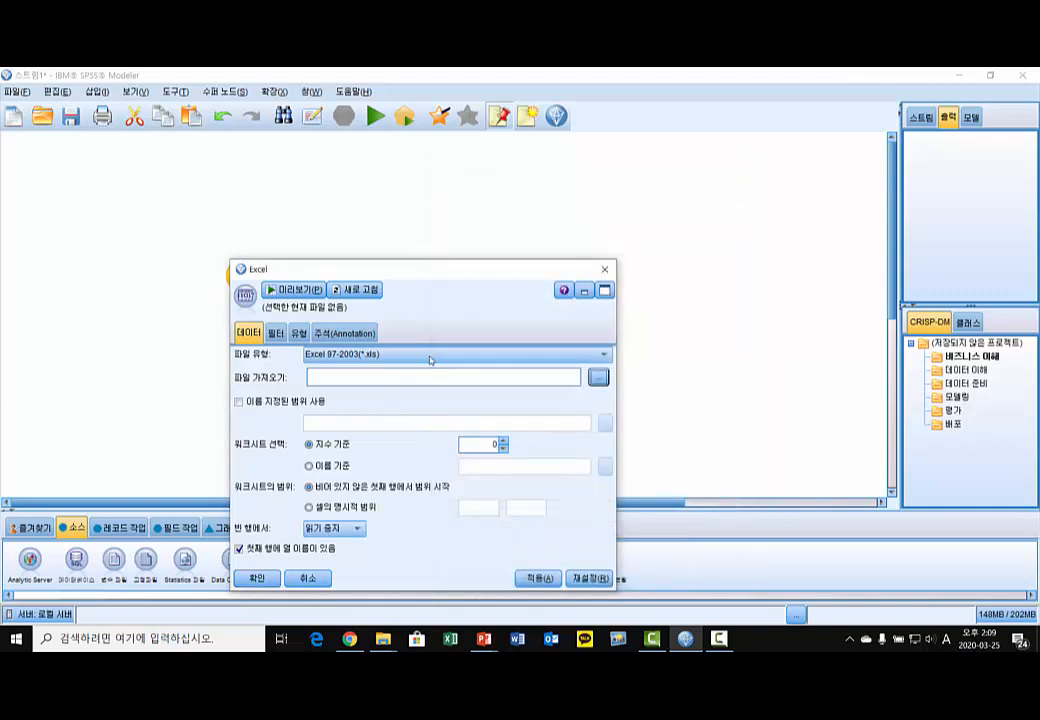
- Set the Excel node's file type to Excel 2007-2013 (*.xlsx) and load 마트특판.xlsx from the SPSS Modeler data folder, listing all file types
{"action": "left_click", "coordinate": [425, 355]}
{"action": "left_click", "coordinate": [390, 382]}
{"action": "left_click", "coordinate": [598, 377]}
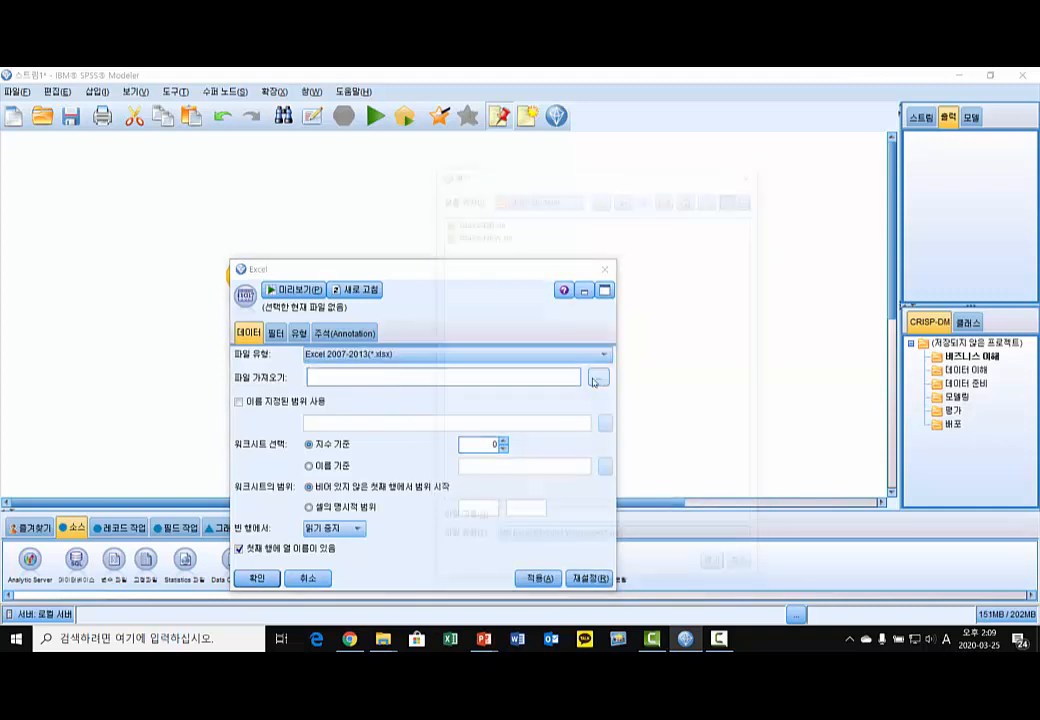
{"action": "left_click", "coordinate": [558, 198]}
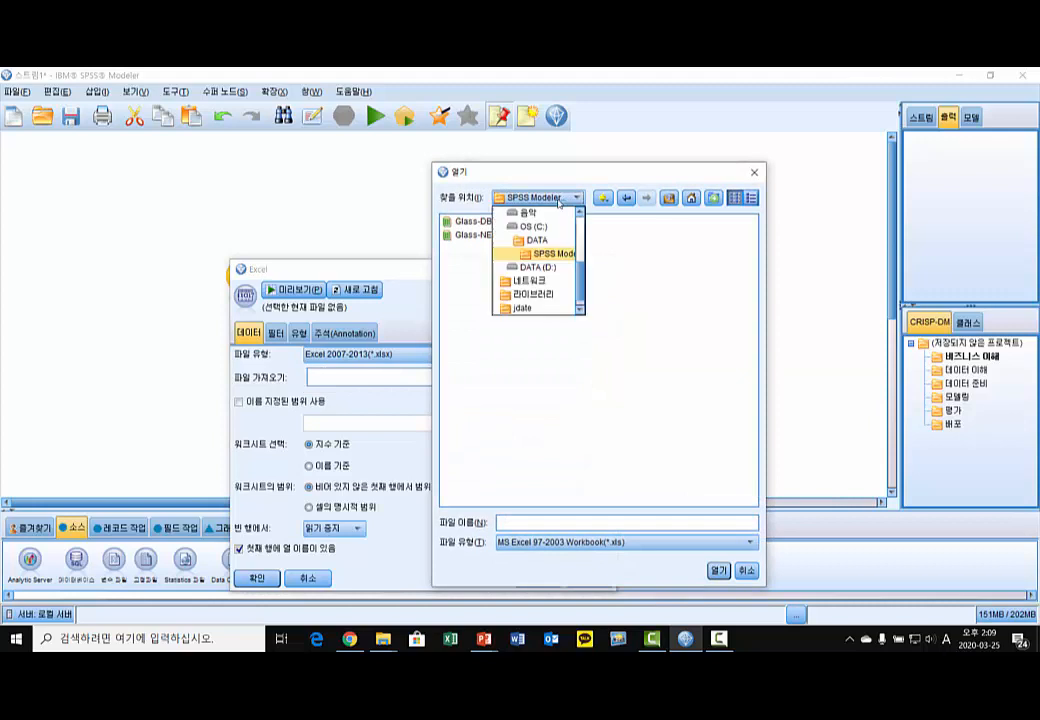
{"action": "left_click", "coordinate": [541, 254]}
{"action": "left_click", "coordinate": [609, 541]}
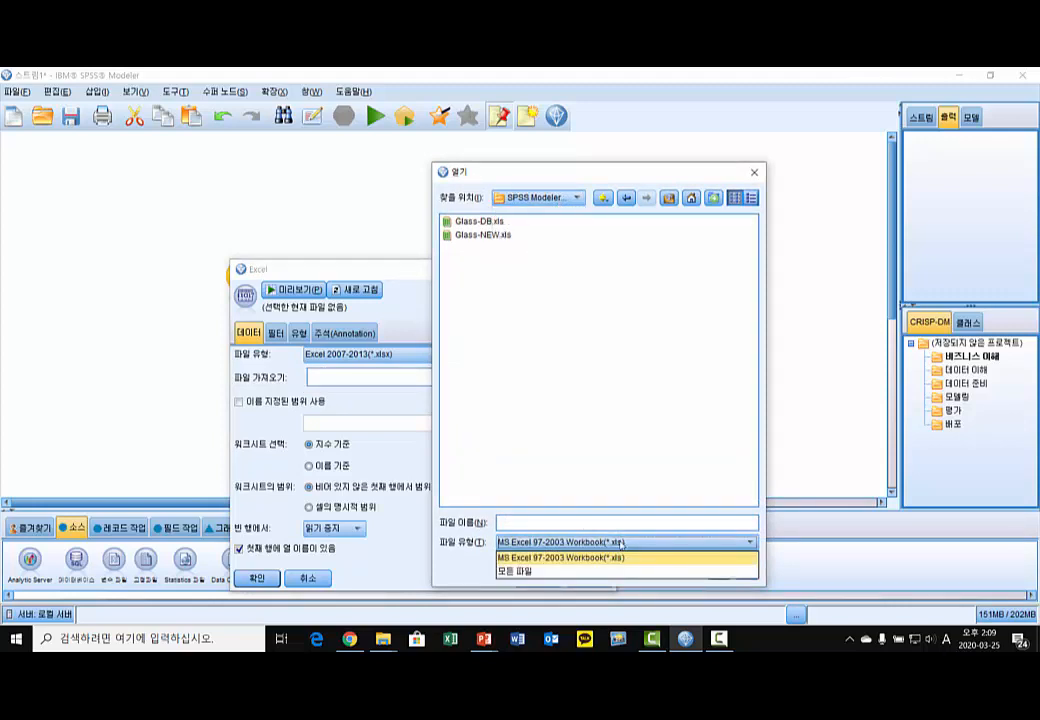
{"action": "left_click", "coordinate": [556, 567]}
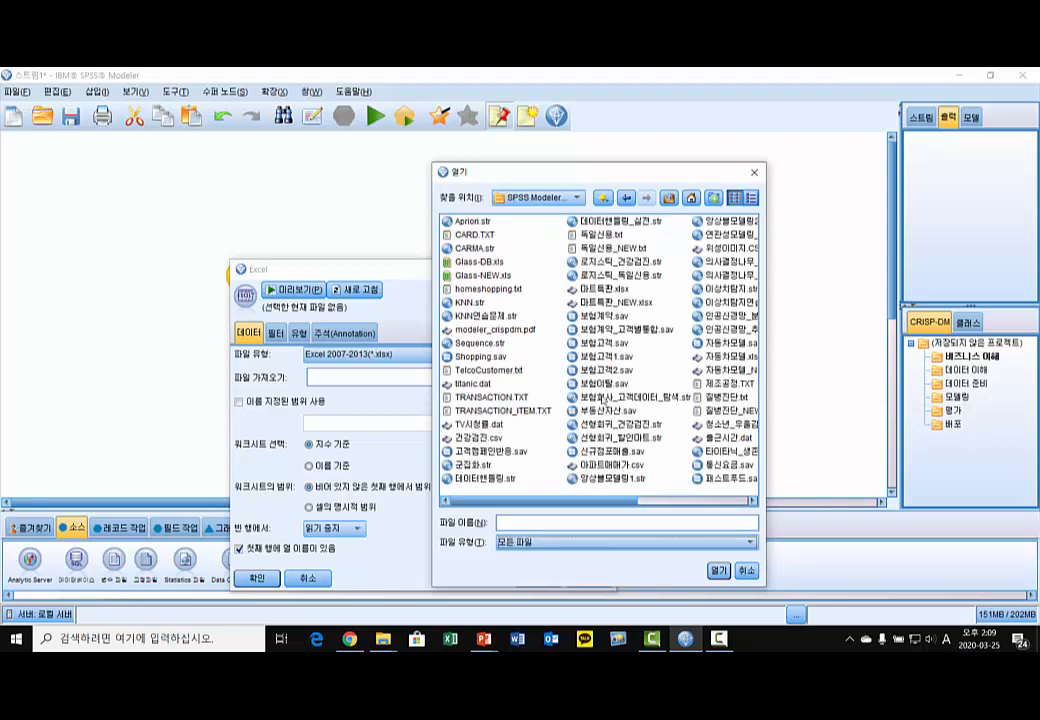
{"action": "left_click", "coordinate": [604, 289]}
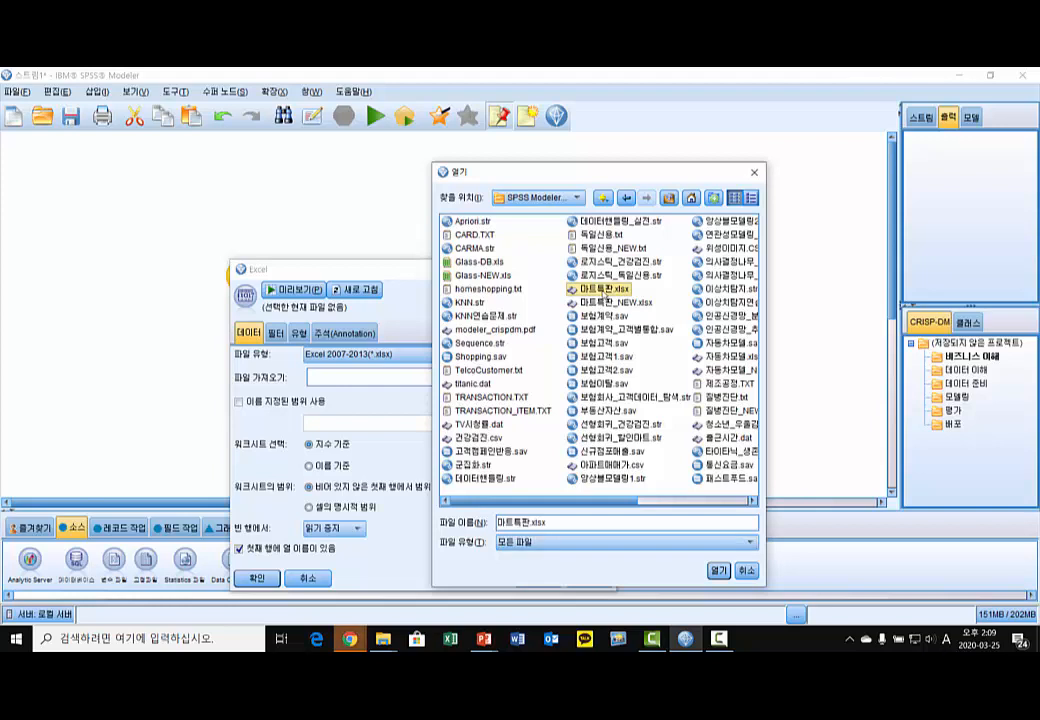
{"action": "left_click", "coordinate": [717, 570]}
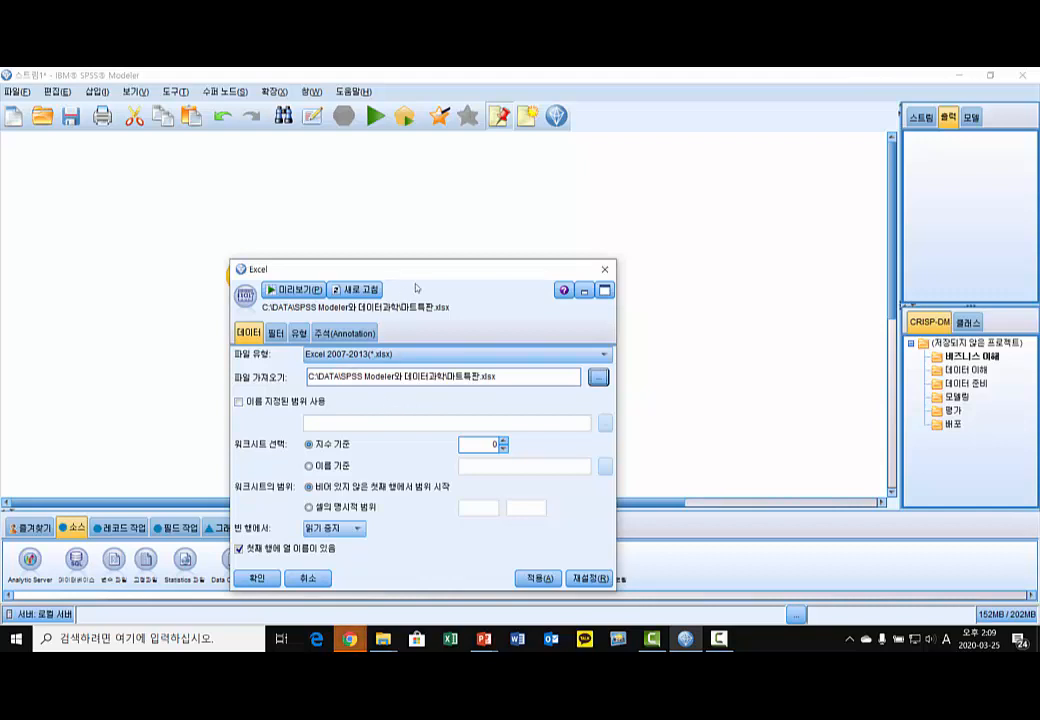
- Preview the records of 마트특판.xlsx in an enlarged window and accept the Excel node's settings
{"action": "left_click_drag", "start_coordinate": [404, 269], "coordinate": [408, 146]}
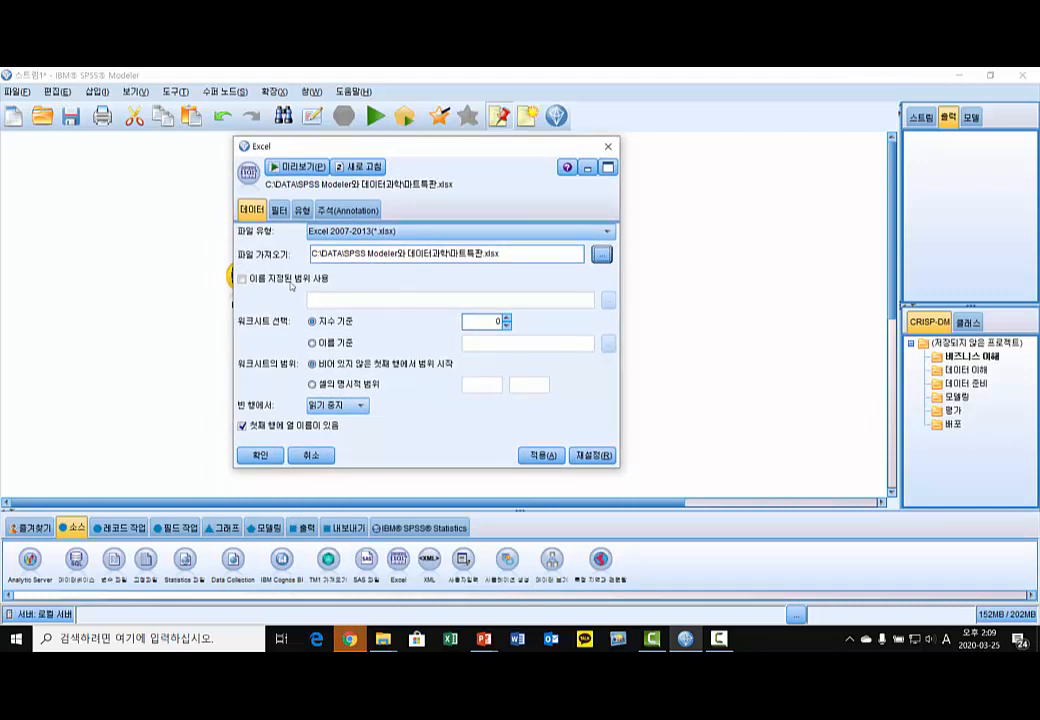
{"action": "left_click", "coordinate": [305, 167]}
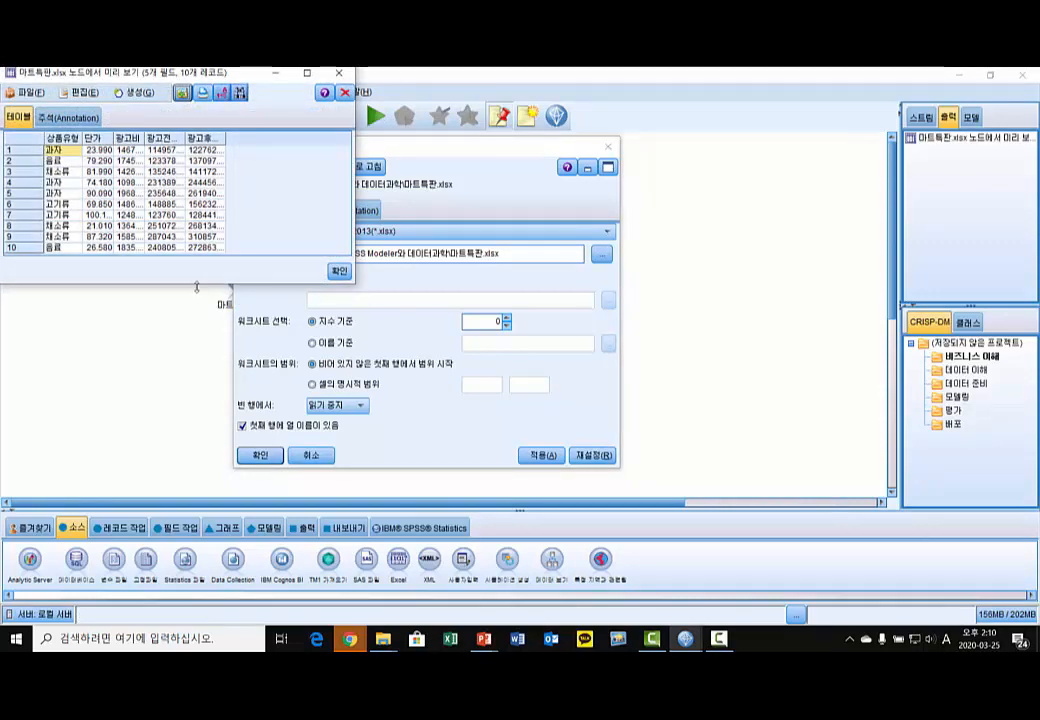
{"action": "left_click_drag", "start_coordinate": [350, 284], "coordinate": [373, 323]}
{"action": "left_click_drag", "start_coordinate": [190, 79], "coordinate": [785, 147]}
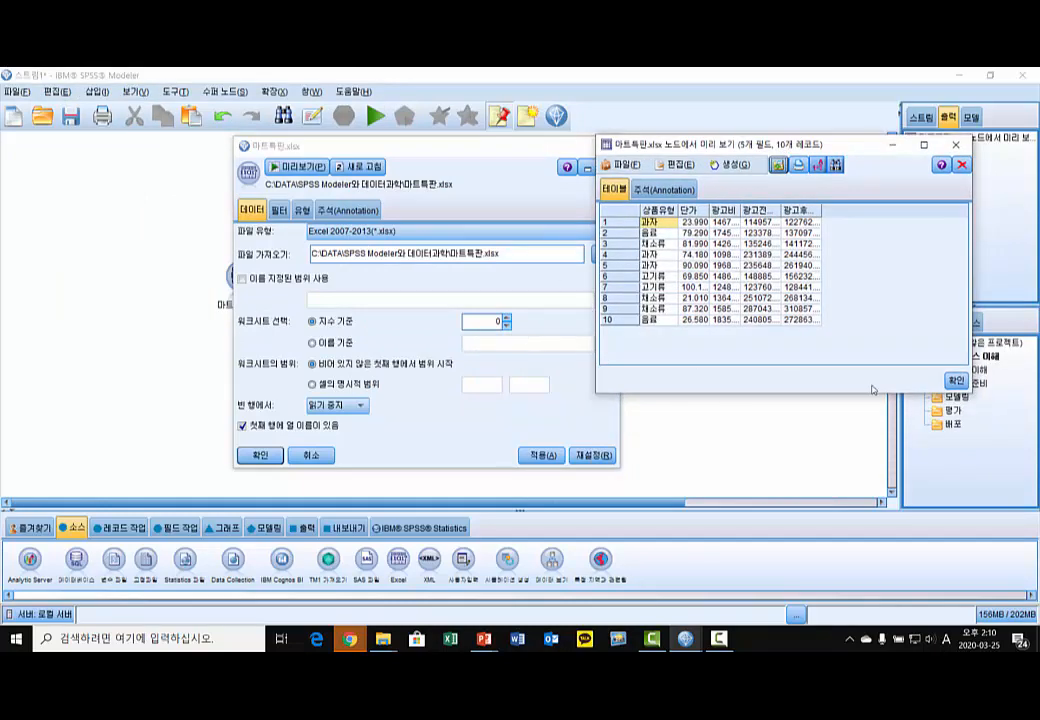
{"action": "left_click", "coordinate": [956, 381]}
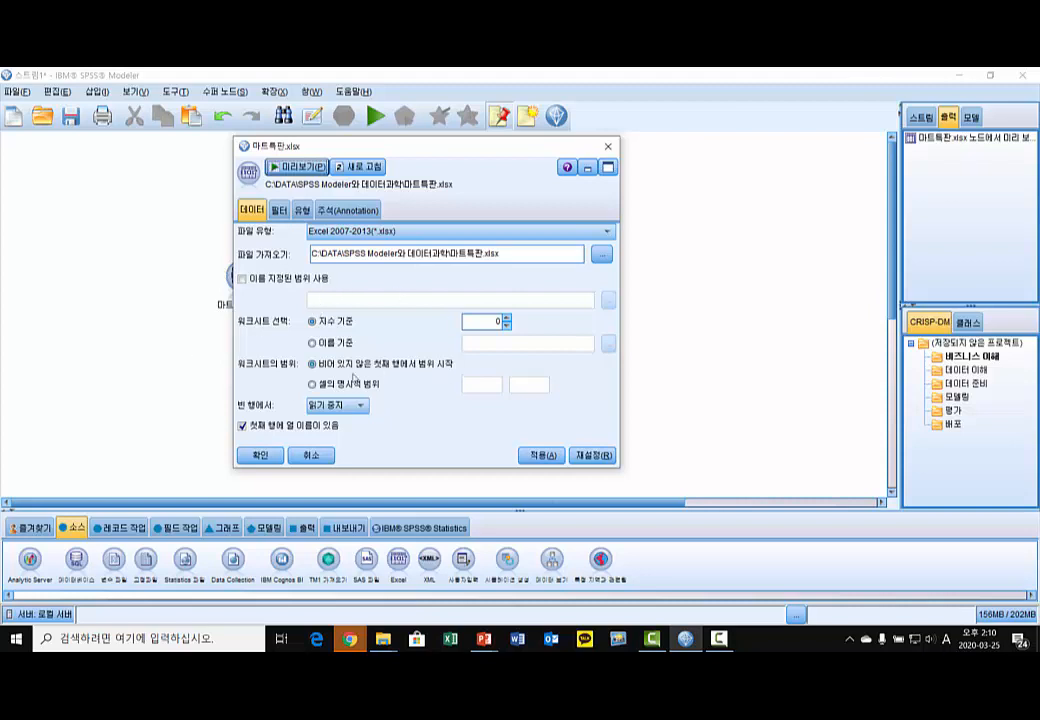
{"action": "left_click", "coordinate": [258, 456]}
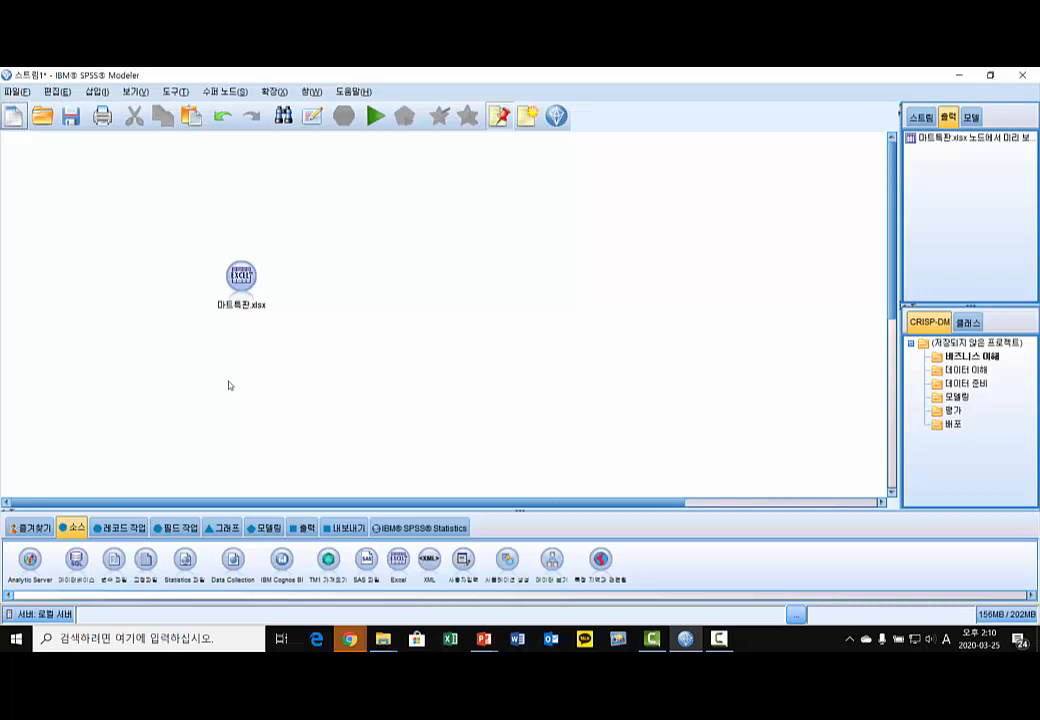
- Attach a Table (테이블) output node to the 마트특판.xlsx source node and run it
{"action": "left_click", "coordinate": [308, 529]}
{"action": "left_click", "coordinate": [245, 280]}
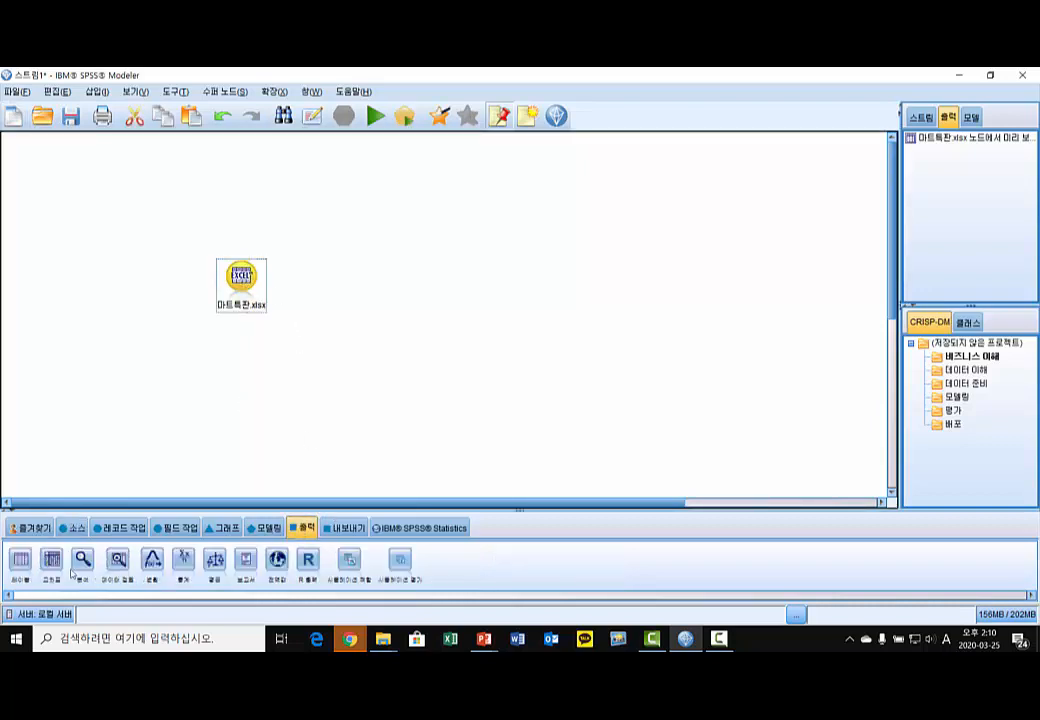
{"action": "double_click", "coordinate": [20, 560]}
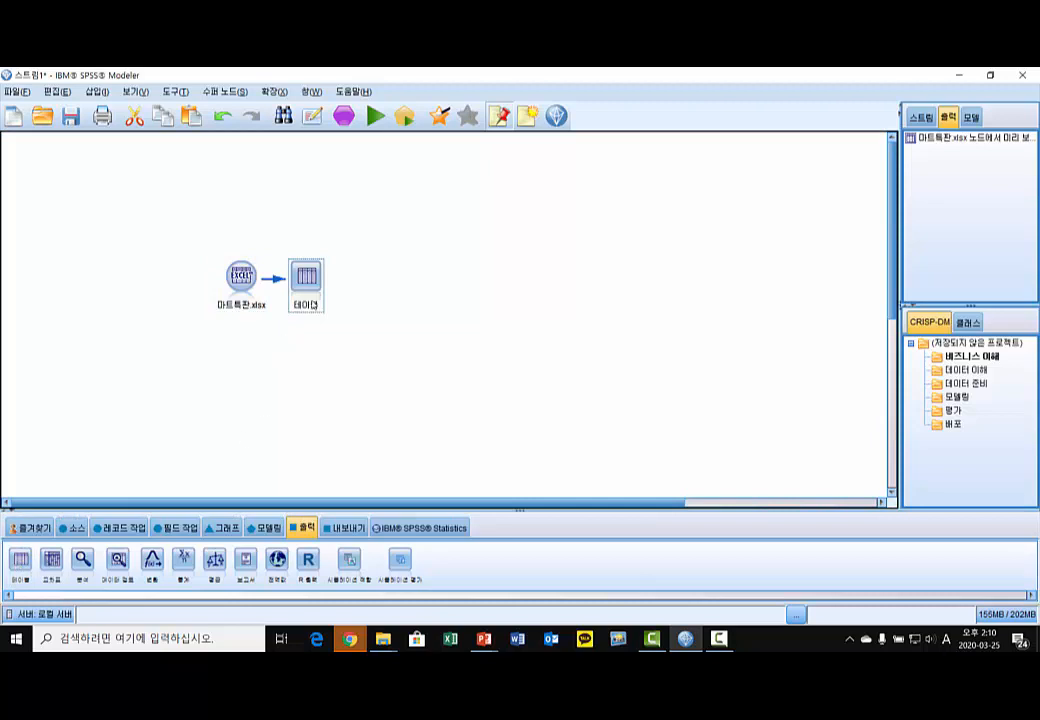
{"action": "right_click", "coordinate": [305, 275]}
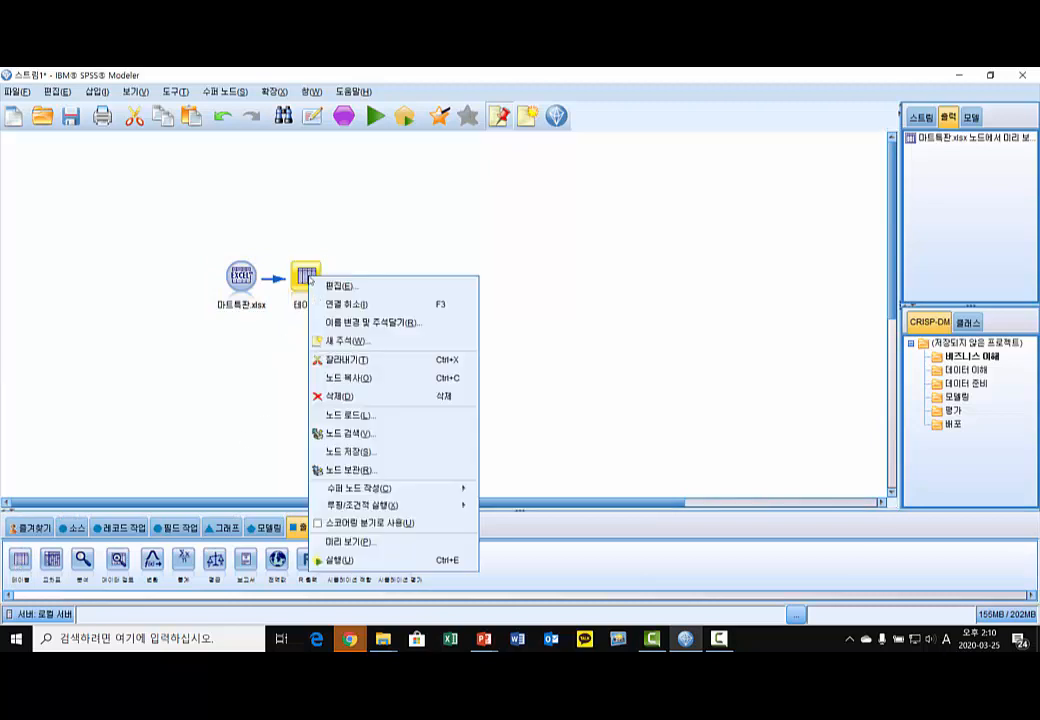
{"action": "left_click", "coordinate": [413, 562]}
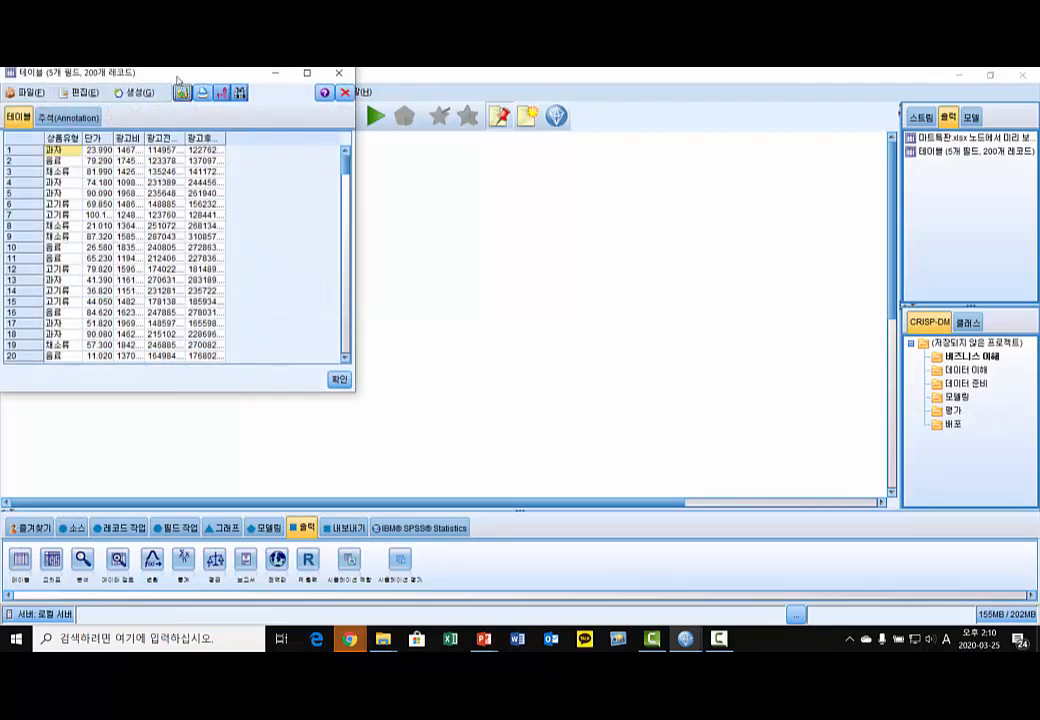
- Examine the records in an enlarged table output with the 광고비, 광고전매출 and 광고후매출 columns widened, and close it
{"action": "left_click_drag", "start_coordinate": [178, 80], "coordinate": [603, 139]}
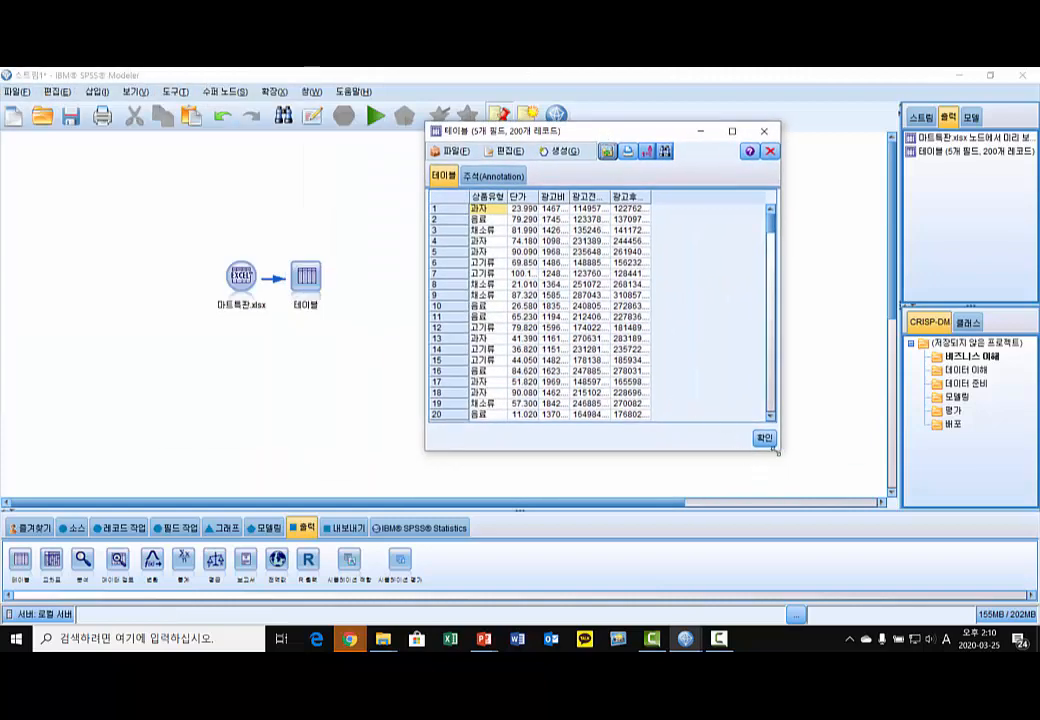
{"action": "left_click_drag", "start_coordinate": [776, 451], "coordinate": [800, 586]}
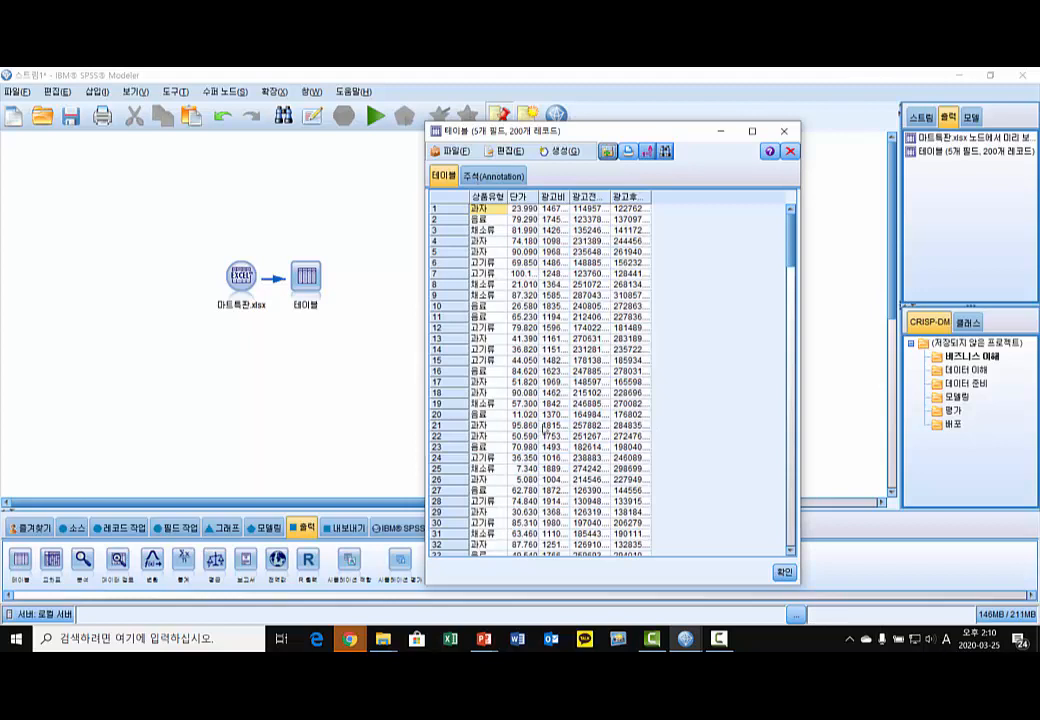
{"action": "left_click_drag", "start_coordinate": [569, 199], "coordinate": [582, 198]}
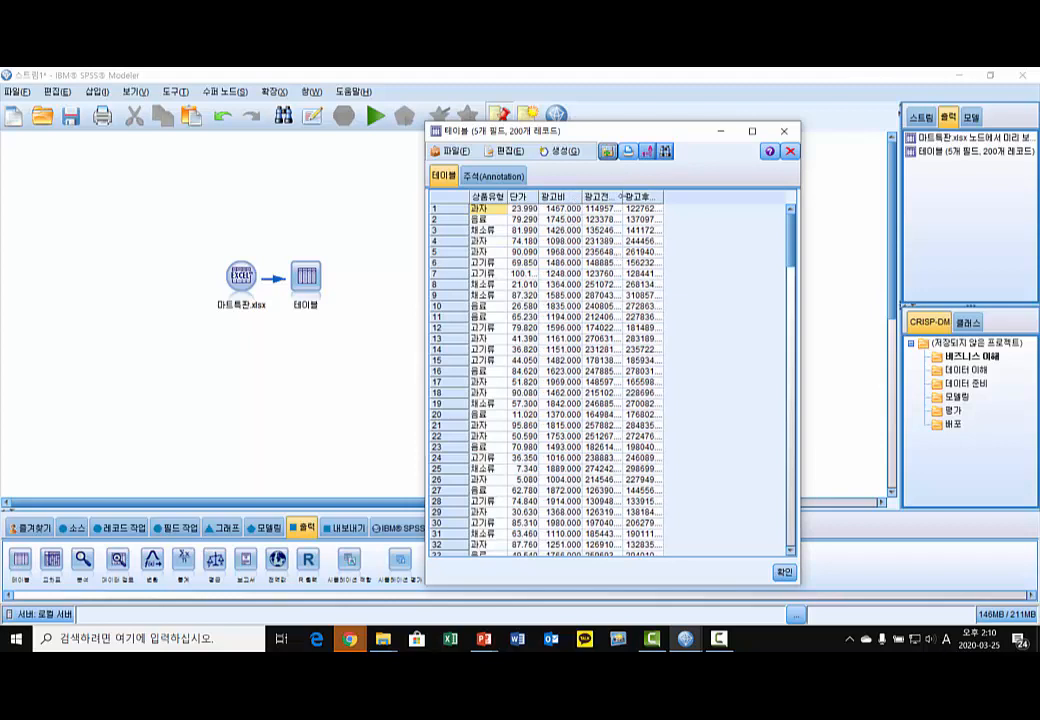
{"action": "left_click_drag", "start_coordinate": [620, 197], "coordinate": [629, 197]}
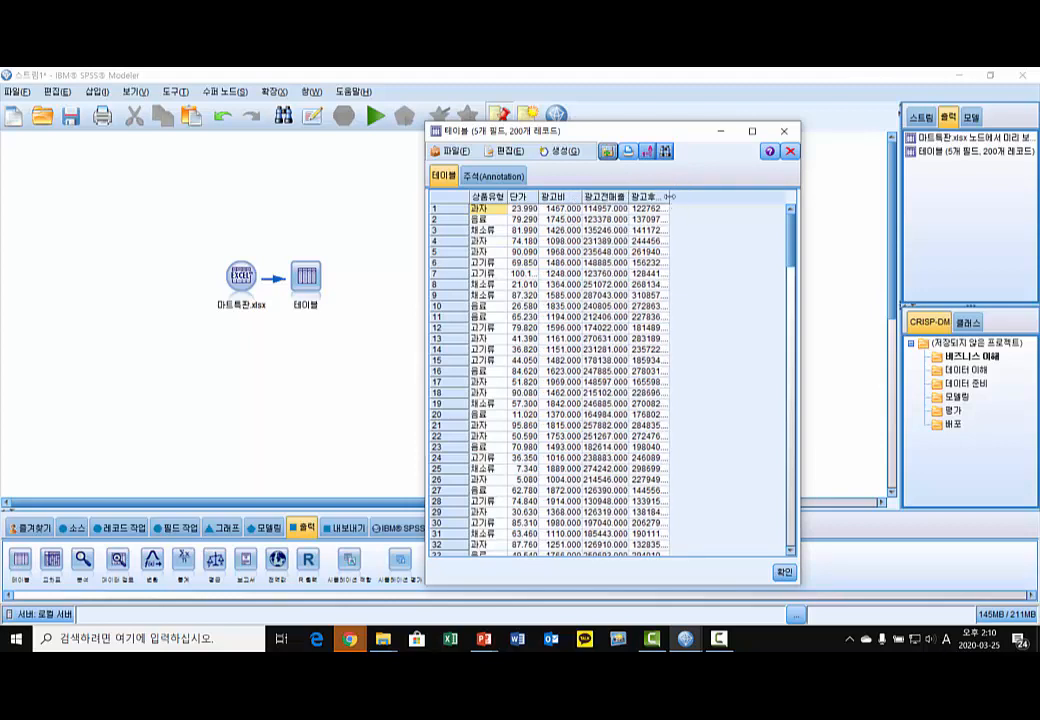
{"action": "left_click_drag", "start_coordinate": [667, 197], "coordinate": [685, 198]}
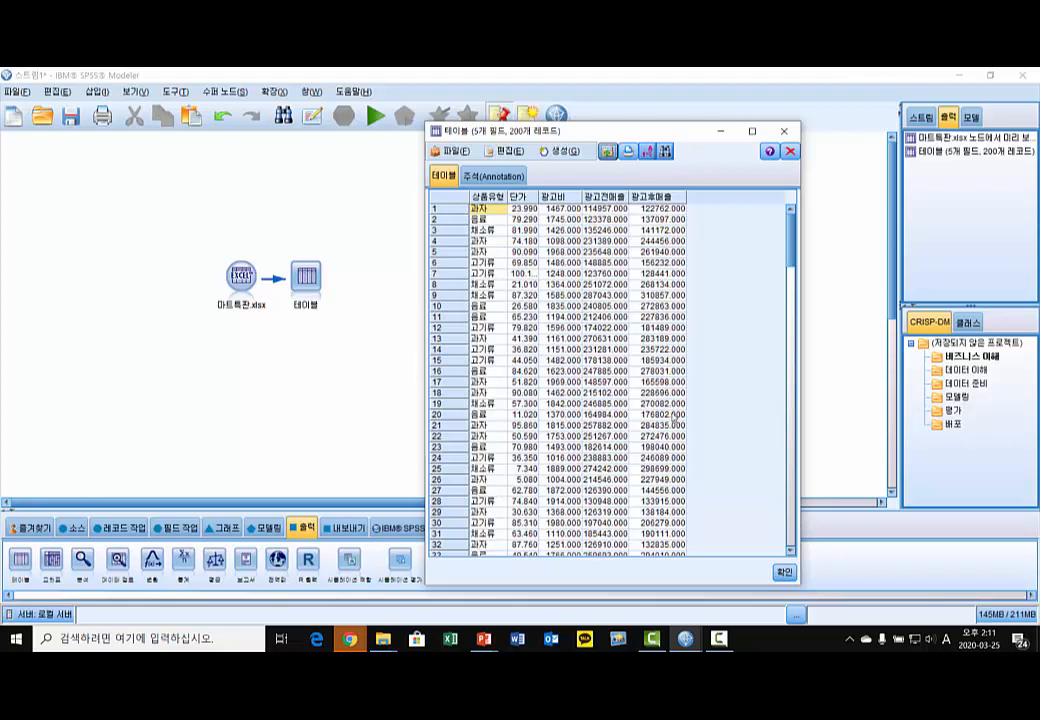
{"action": "left_click", "coordinate": [784, 131]}
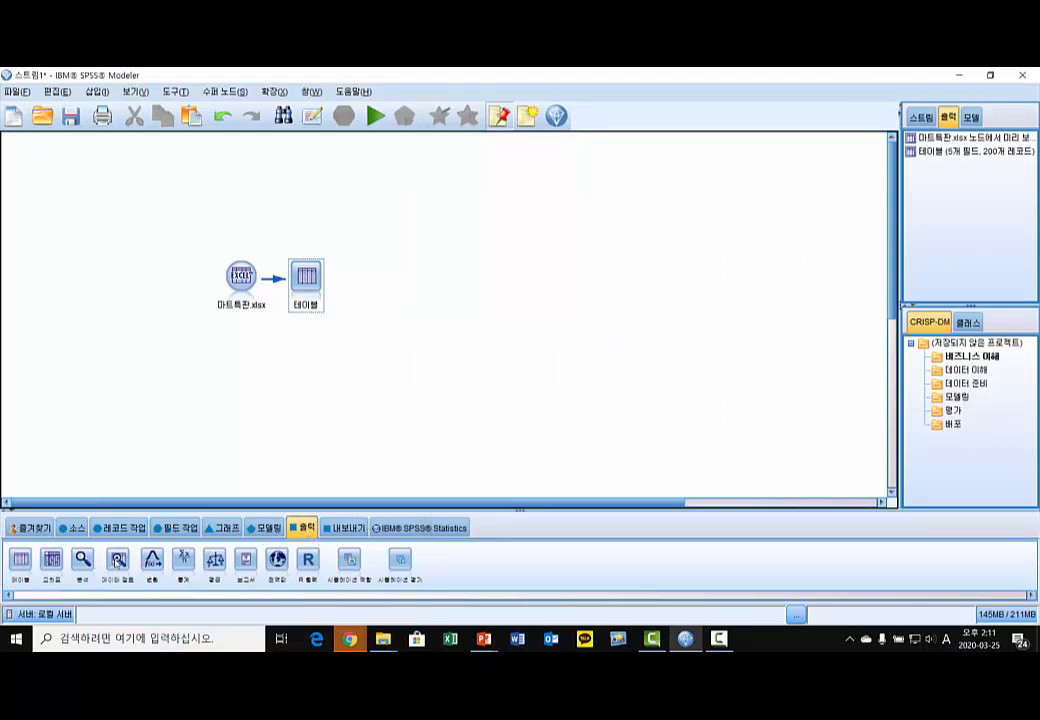
- Add a Data Audit (데이터 검토) node connected from 마트특판.xlsx, placing it and the 테이블 node on opposite sides of the source
{"action": "double_click", "coordinate": [118, 560]}
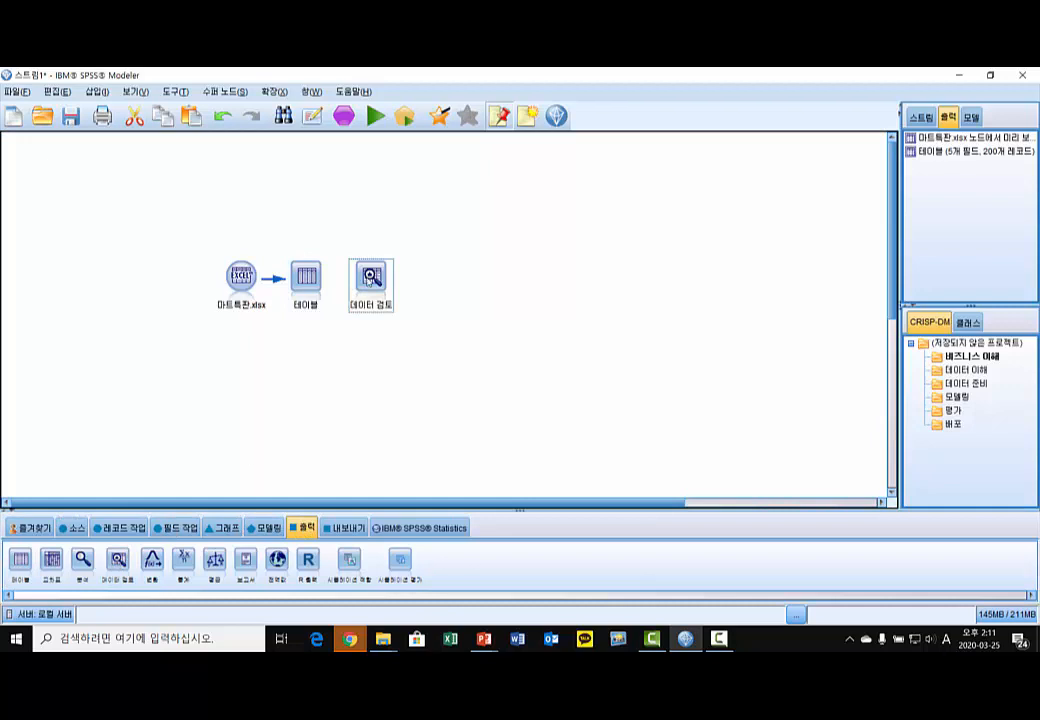
{"action": "left_click_drag", "start_coordinate": [370, 282], "coordinate": [313, 363]}
{"action": "left_click_drag", "start_coordinate": [229, 285], "coordinate": [322, 368]}
{"action": "left_click_drag", "start_coordinate": [313, 284], "coordinate": [137, 267]}
{"action": "left_click_drag", "start_coordinate": [316, 360], "coordinate": [345, 279]}
- Run the Data Audit node and enlarge its results window to show the statistics for all fields
{"action": "right_click", "coordinate": [345, 279]}
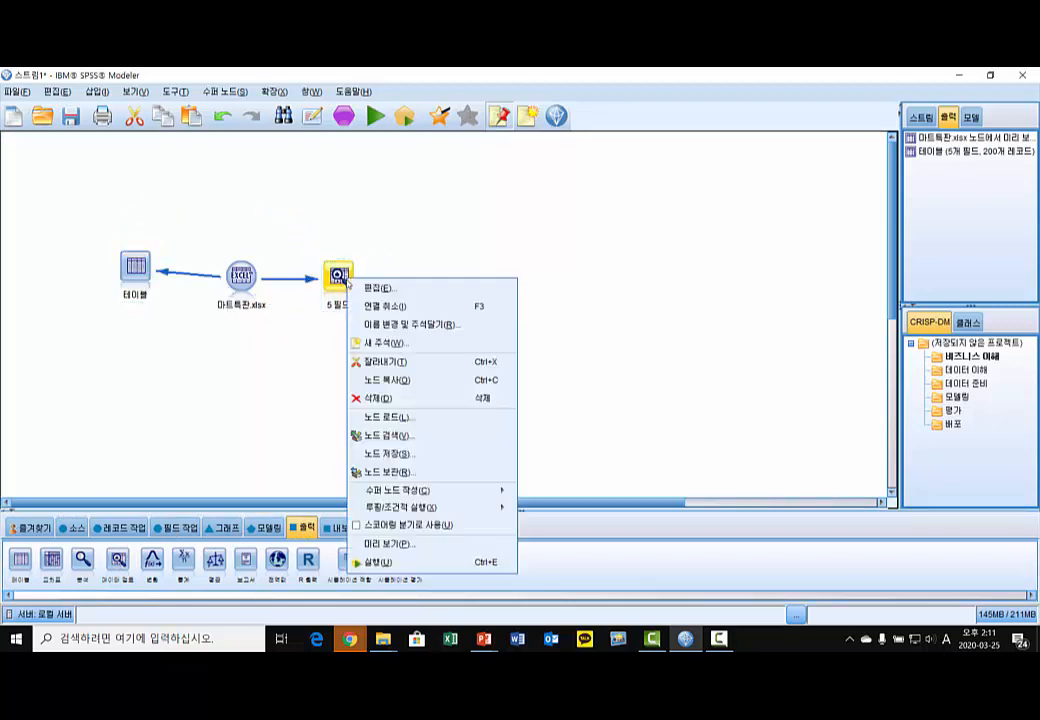
{"action": "left_click", "coordinate": [447, 563]}
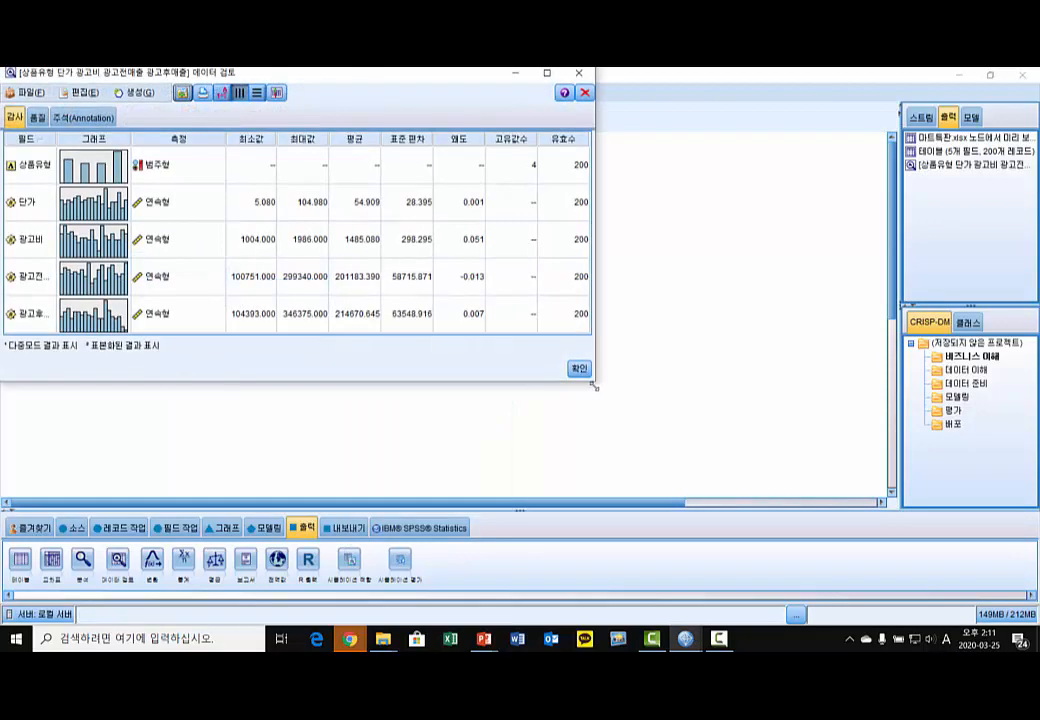
{"action": "left_click_drag", "start_coordinate": [592, 383], "coordinate": [648, 437]}
{"action": "left_click_drag", "start_coordinate": [320, 79], "coordinate": [555, 159]}
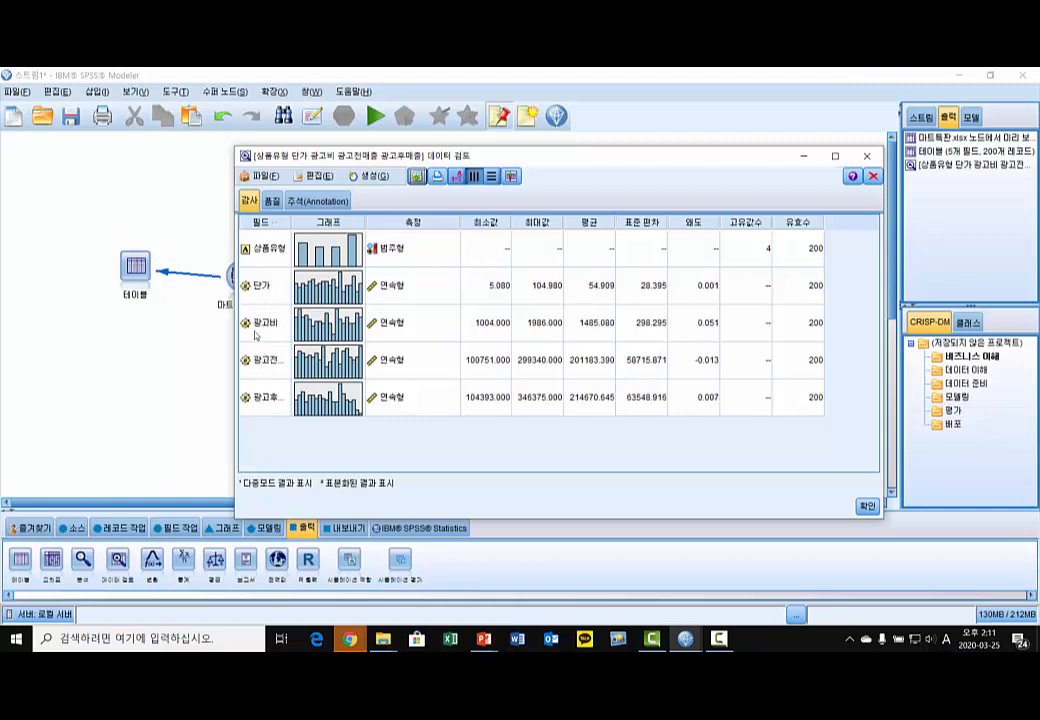
{"action": "left_click_drag", "start_coordinate": [230, 335], "coordinate": [175, 335]}
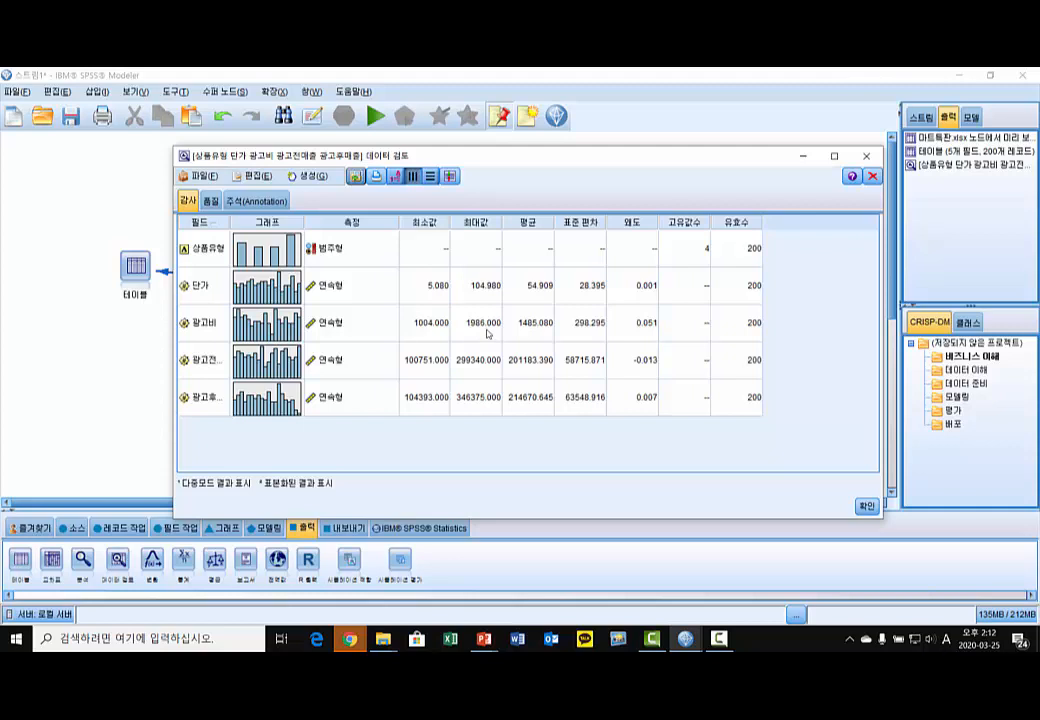
- Examine the full-size histogram of 단가 and the audit's quality (품질) results for outliers and missing values
{"action": "double_click", "coordinate": [272, 290]}
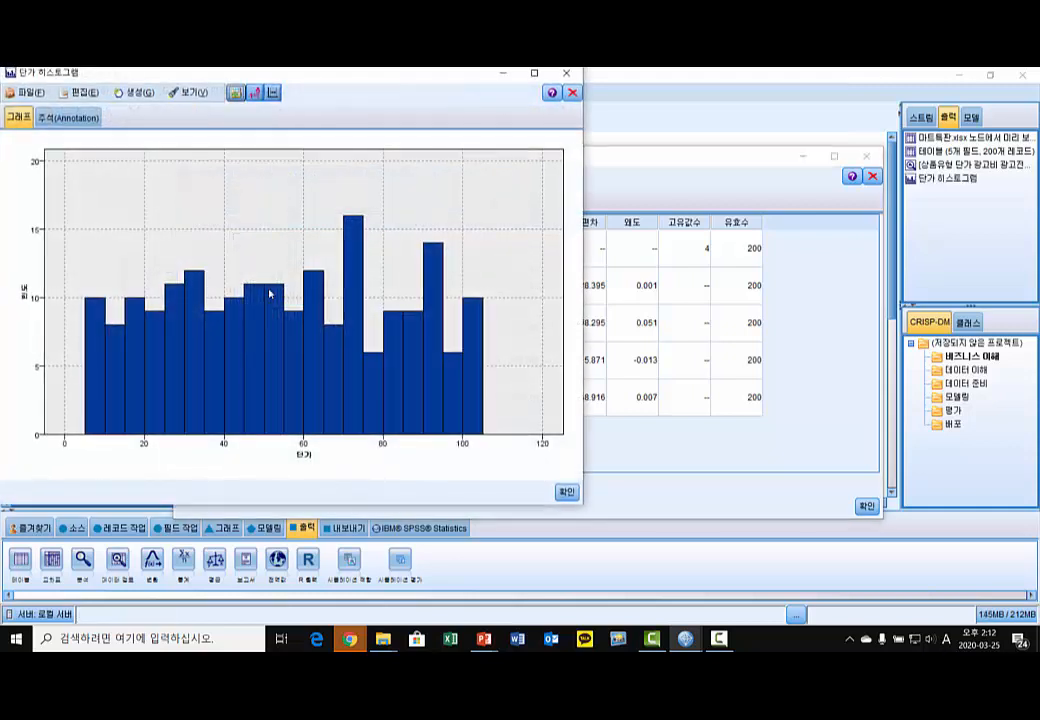
{"action": "mouse_move", "coordinate": [269, 293]}
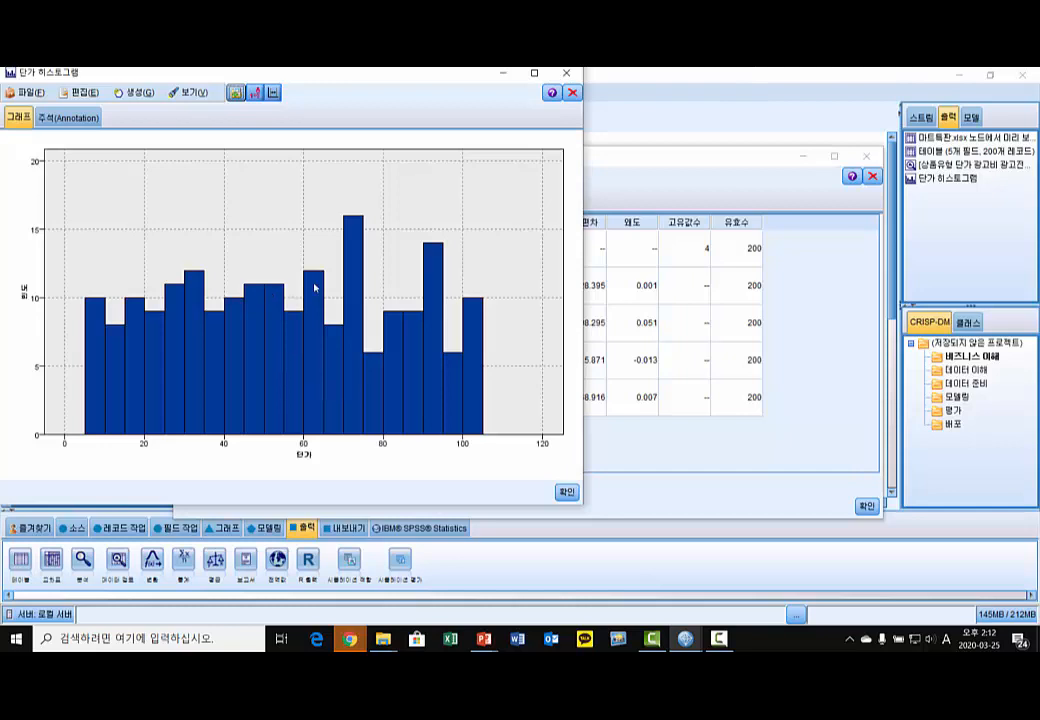
{"action": "left_click", "coordinate": [566, 73]}
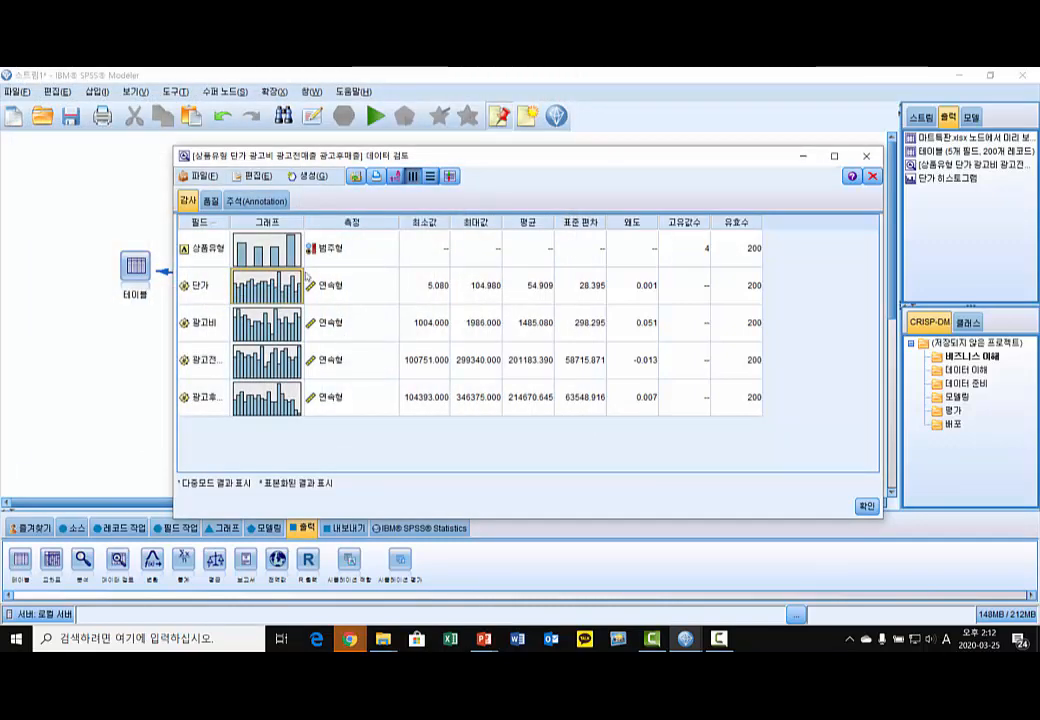
{"action": "left_click", "coordinate": [211, 201]}
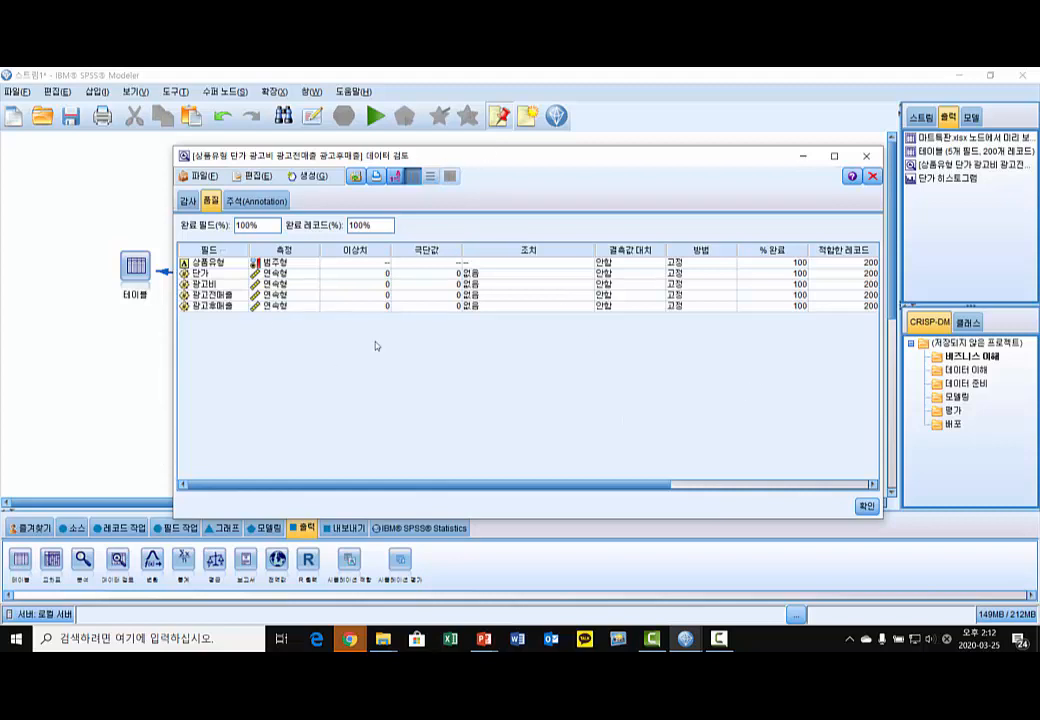
- Close the Data Audit results and place the 5 필드 node above and the 테이블 node further to one side of 마트특판.xlsx
{"action": "left_click", "coordinate": [188, 201]}
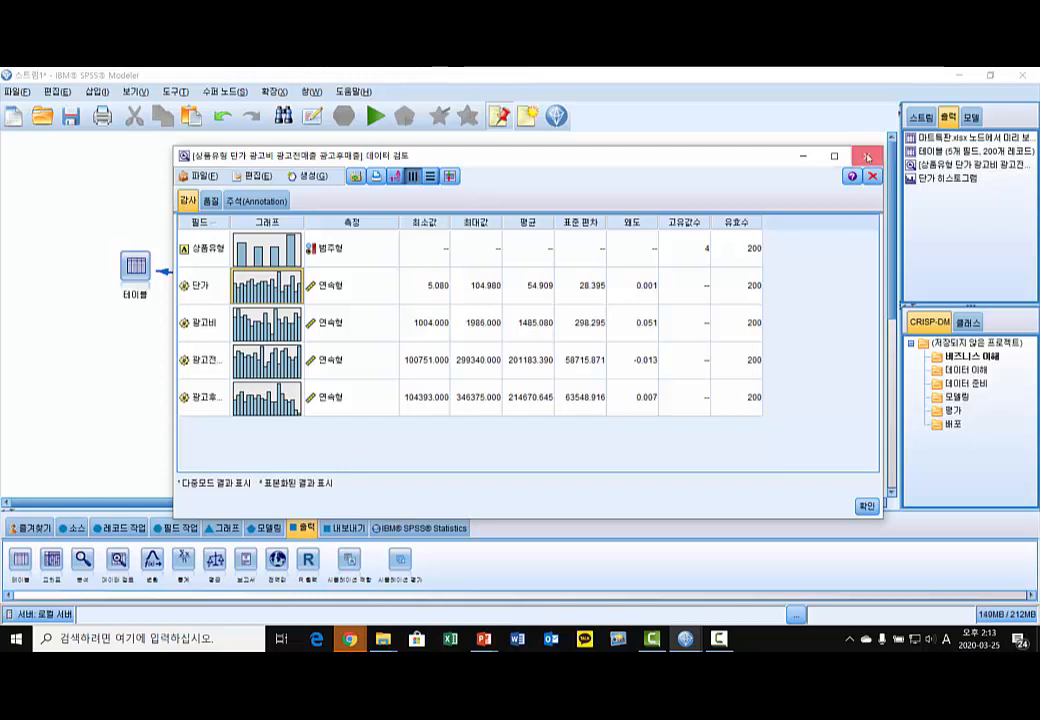
{"action": "left_click", "coordinate": [868, 157]}
{"action": "left_click_drag", "start_coordinate": [340, 278], "coordinate": [158, 176]}
{"action": "left_click_drag", "start_coordinate": [127, 269], "coordinate": [94, 280]}
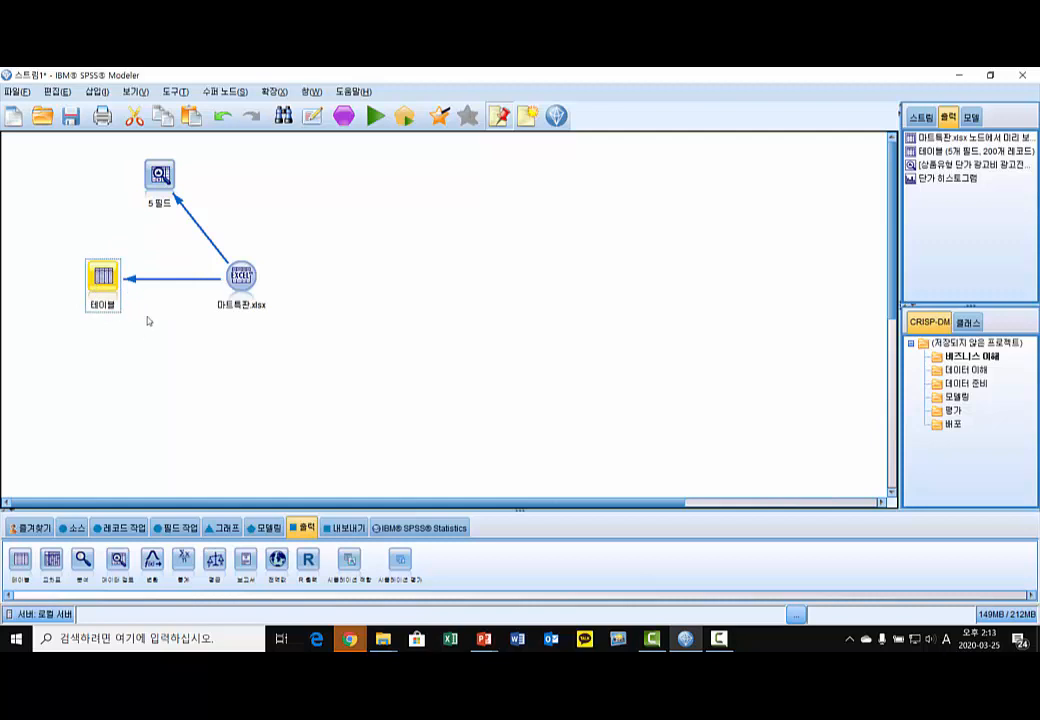
- Add a Histogram (히스토그램) node connected from 마트특판.xlsx and place it on the side opposite the 테이블 node
{"action": "left_click", "coordinate": [234, 277]}
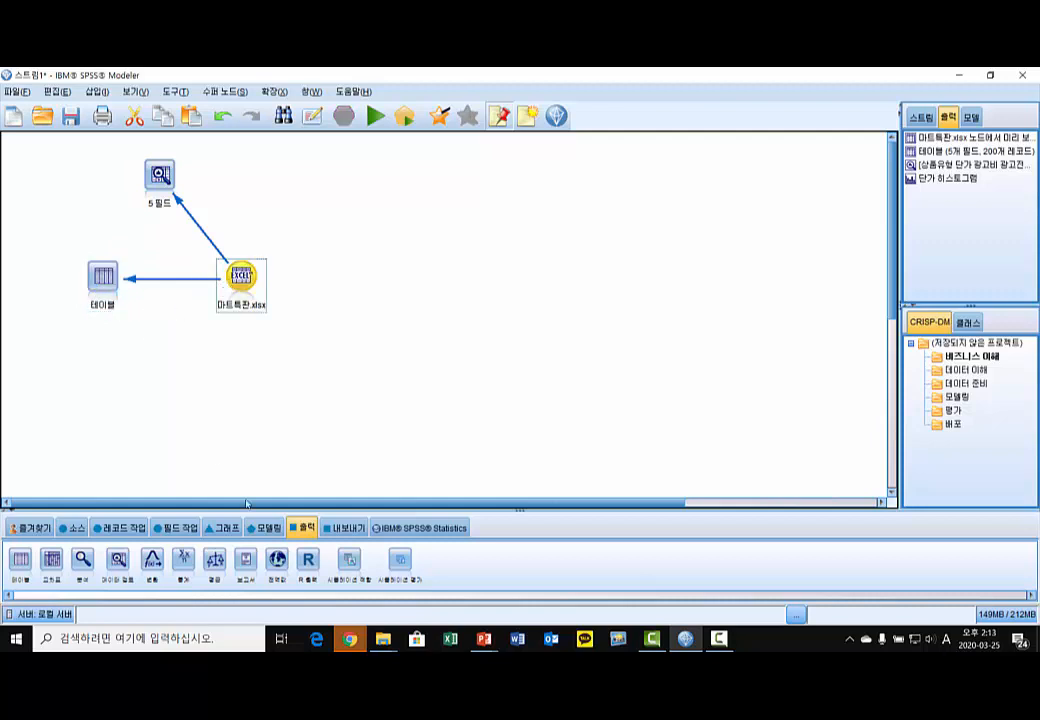
{"action": "left_click", "coordinate": [229, 529]}
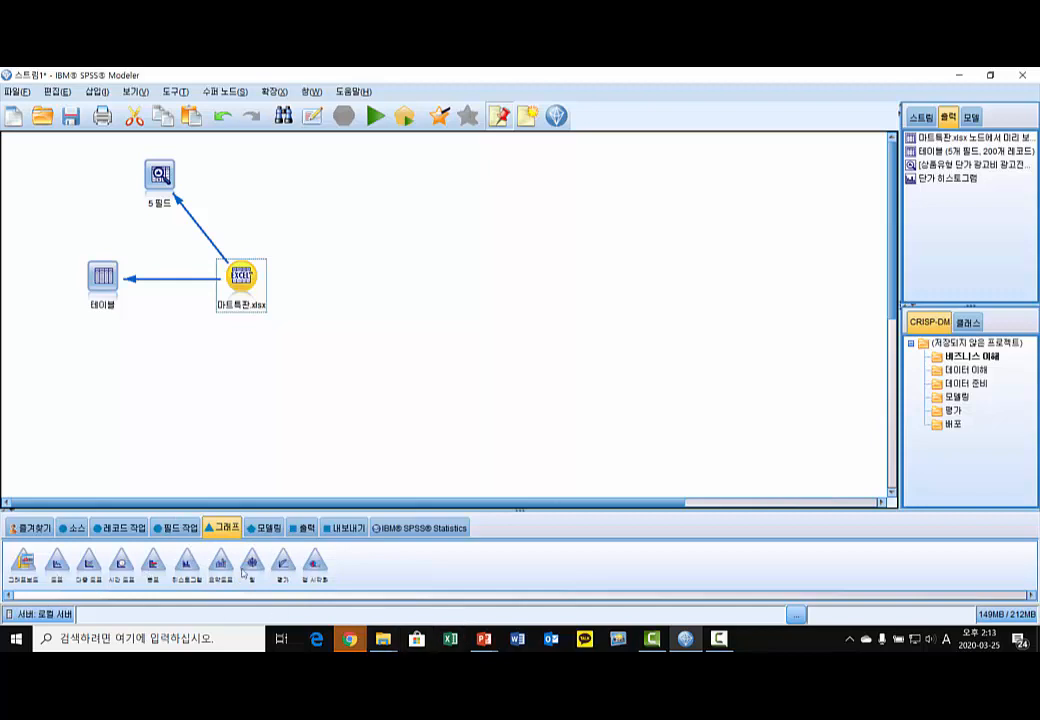
{"action": "left_click", "coordinate": [186, 566]}
{"action": "double_click", "coordinate": [187, 566]}
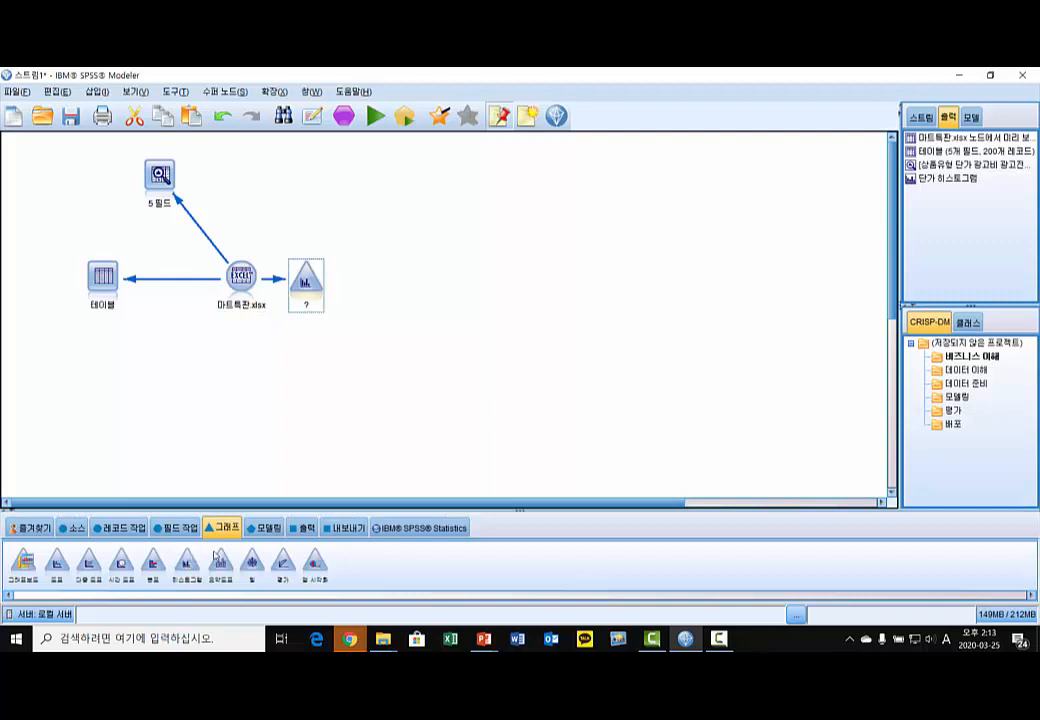
{"action": "left_click_drag", "start_coordinate": [317, 287], "coordinate": [380, 280]}
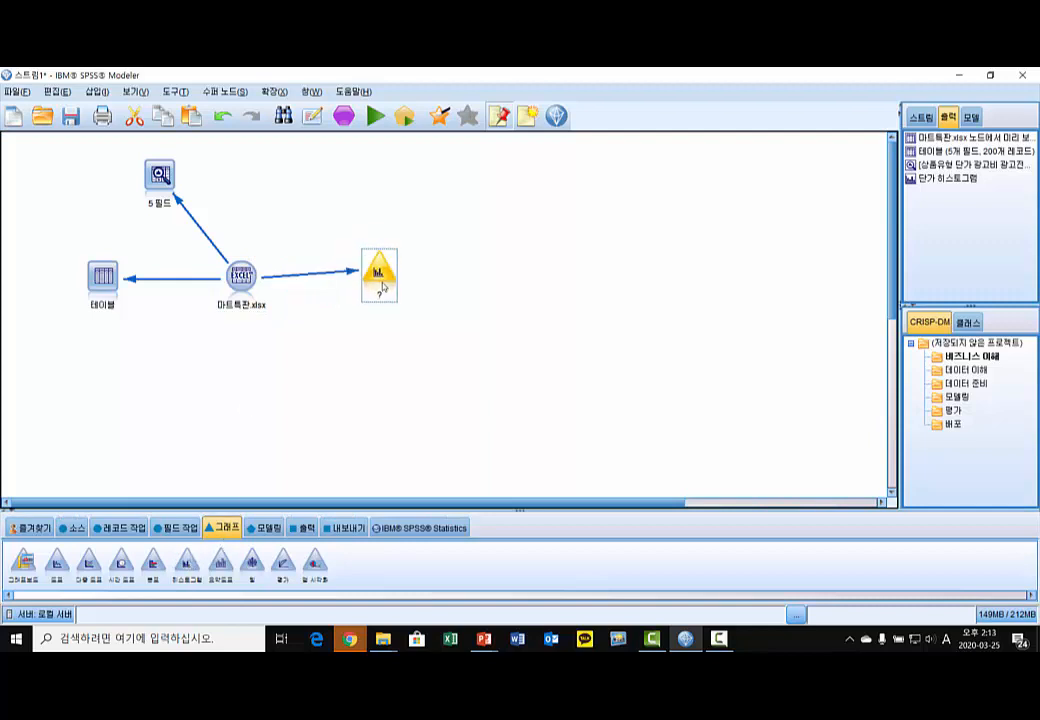
- Set the histogram's field to 광고전매출 with 상품유형 as both the colour and panel overlay, and run it
{"action": "double_click", "coordinate": [380, 280]}
{"action": "left_click_drag", "start_coordinate": [574, 261], "coordinate": [483, 191]}
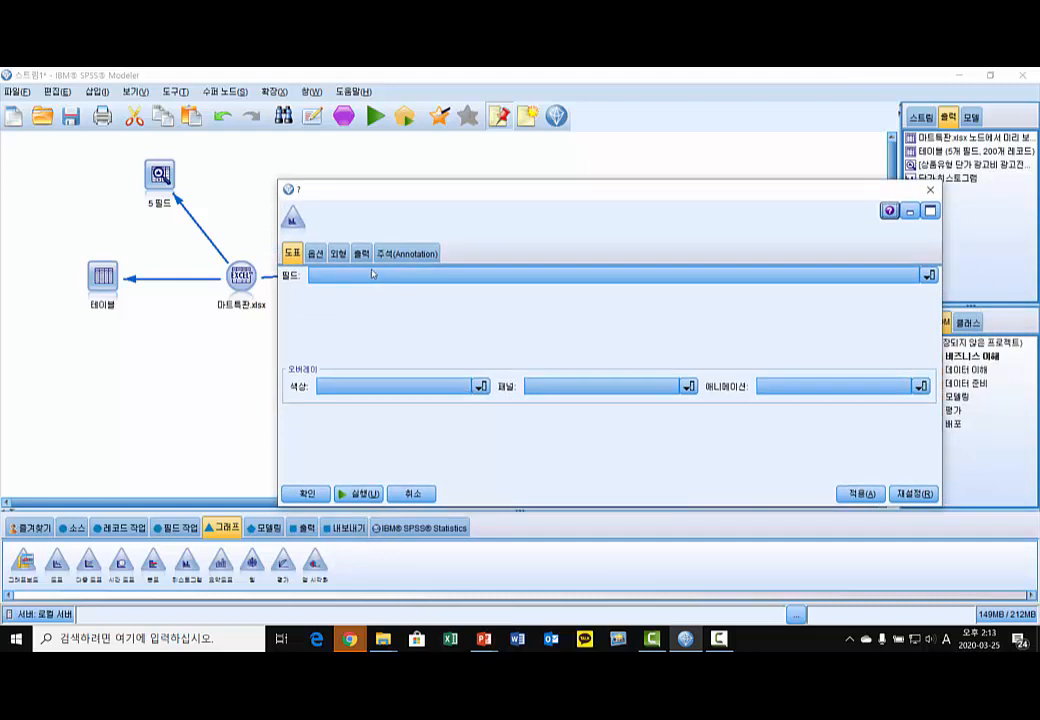
{"action": "left_click", "coordinate": [372, 273]}
{"action": "left_click", "coordinate": [350, 351]}
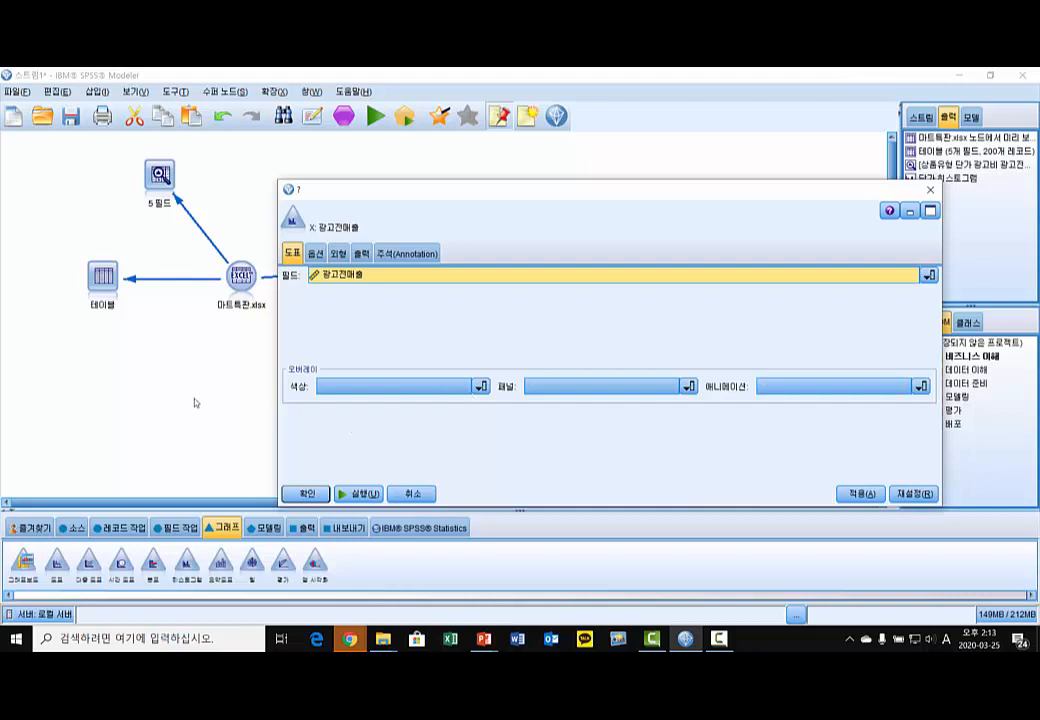
{"action": "left_click", "coordinate": [482, 386]}
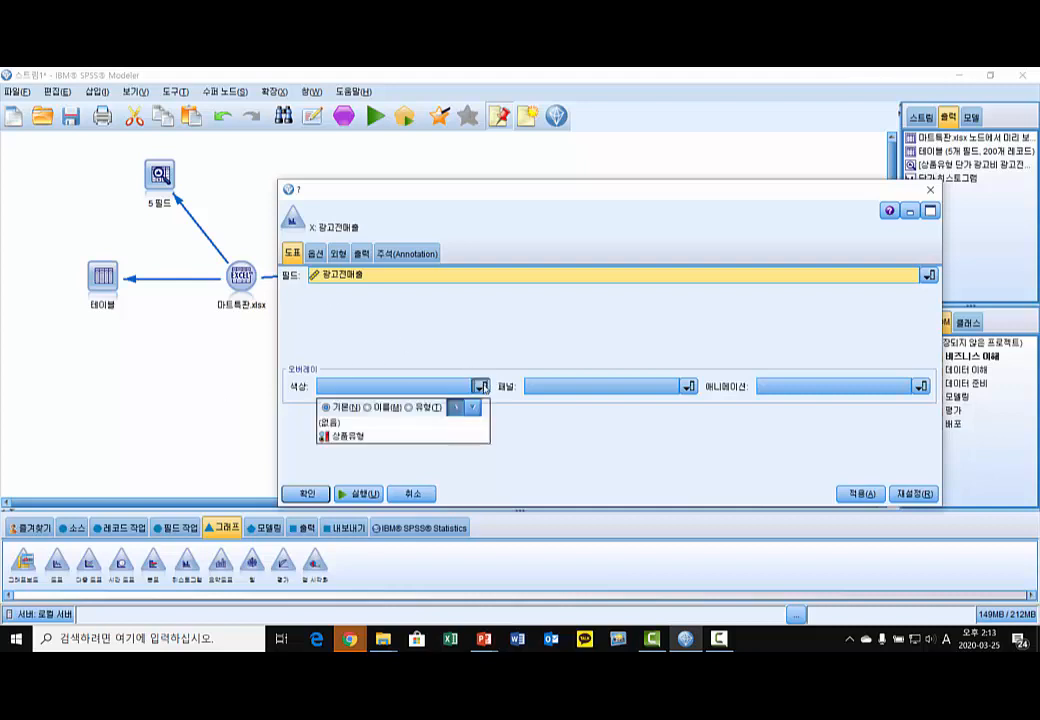
{"action": "left_click", "coordinate": [355, 436]}
{"action": "left_click", "coordinate": [688, 386]}
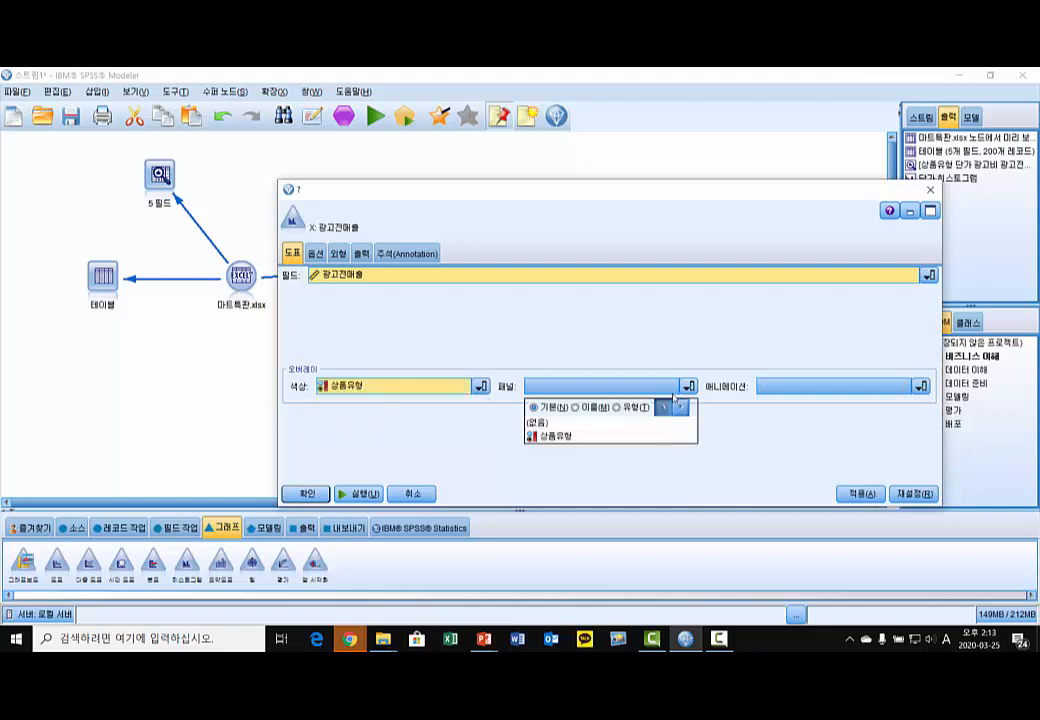
{"action": "left_click", "coordinate": [590, 438]}
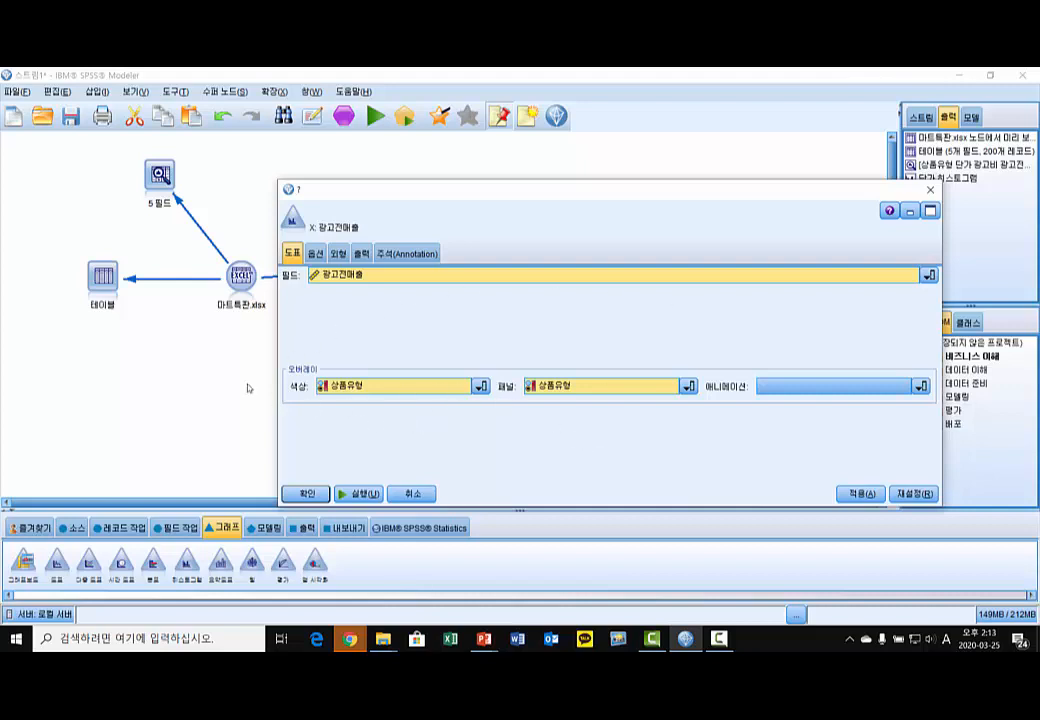
{"action": "left_click", "coordinate": [362, 494]}
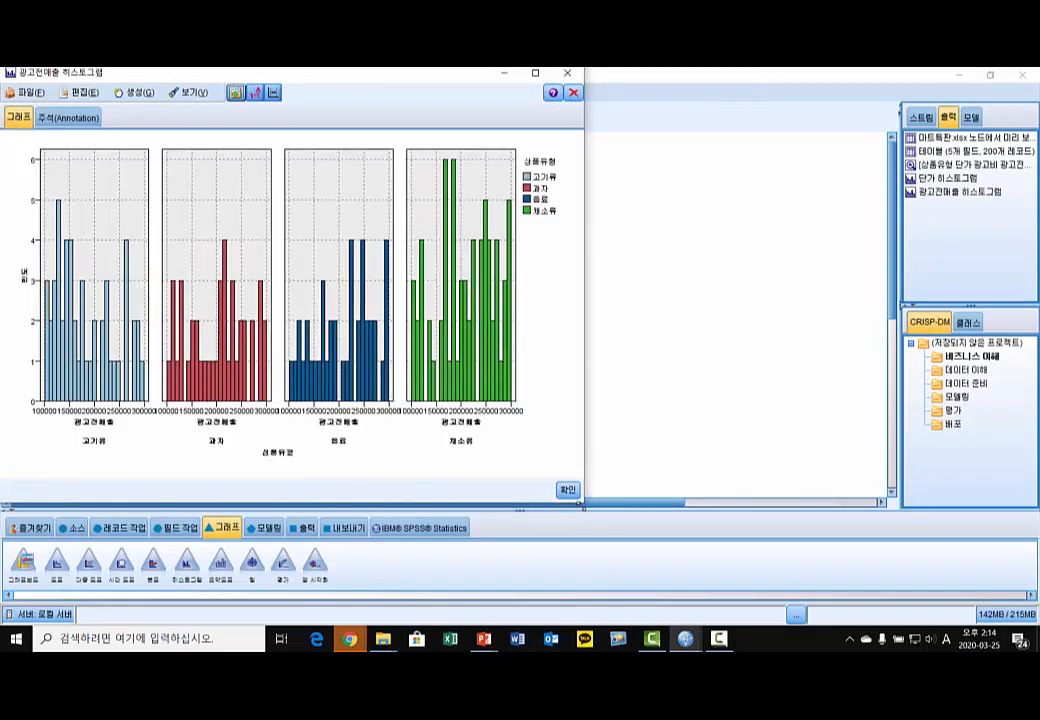
- Examine the 광고전매출 distributions per 상품유형 in a widened histogram window, and close it
{"action": "left_click_drag", "start_coordinate": [581, 508], "coordinate": [722, 465]}
{"action": "left_click_drag", "start_coordinate": [441, 79], "coordinate": [636, 138]}
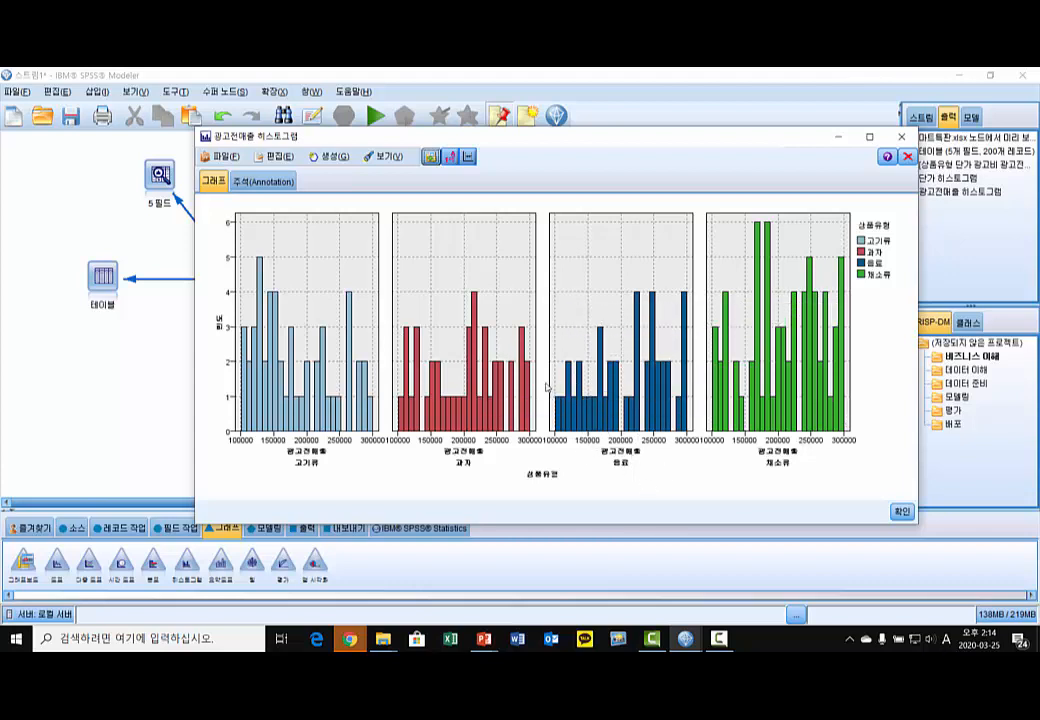
{"action": "mouse_move", "coordinate": [666, 396]}
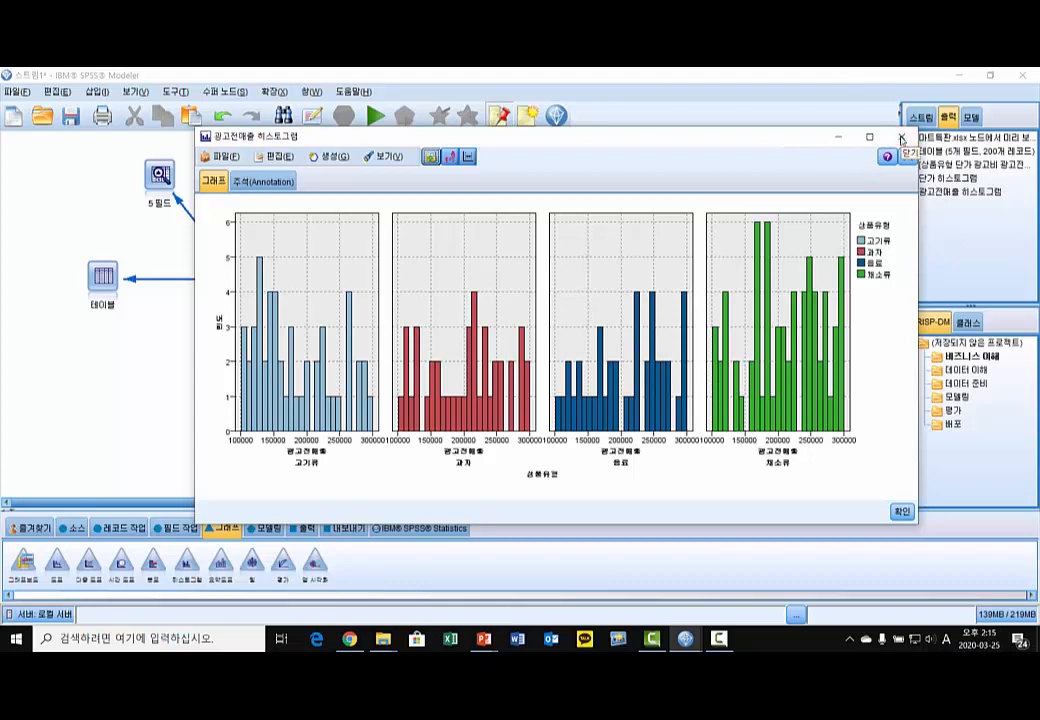
{"action": "left_click", "coordinate": [901, 138]}
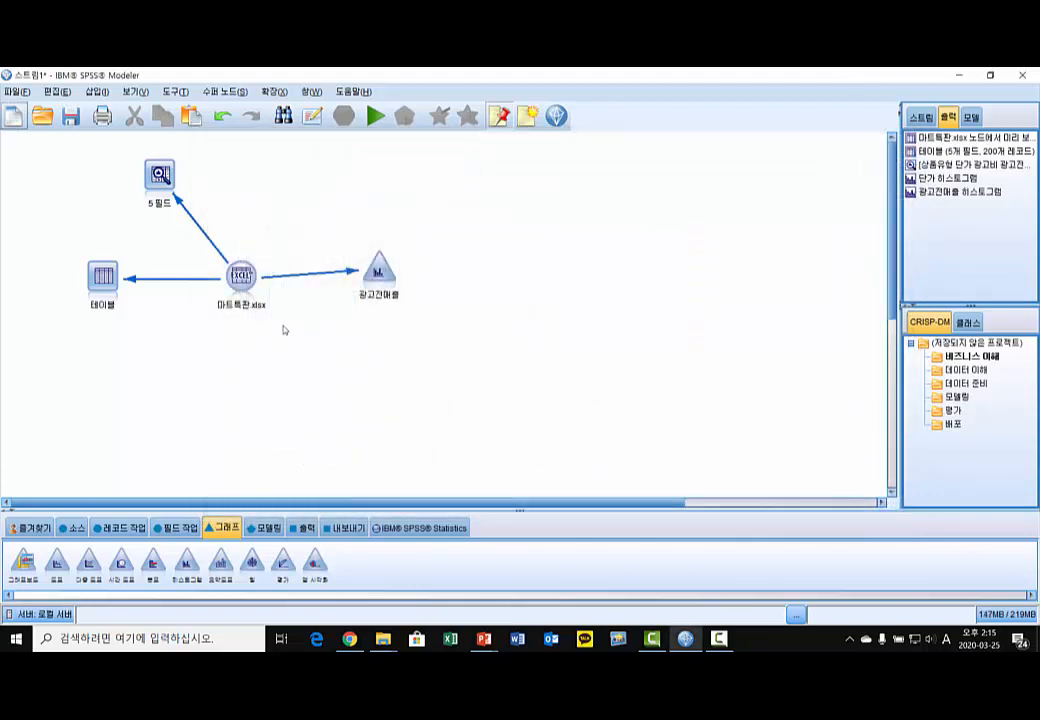
- Shift the 광고전매출 node upward and add a second Histogram node from 마트특판.xlsx, placed below it
{"action": "left_click_drag", "start_coordinate": [388, 283], "coordinate": [372, 243]}
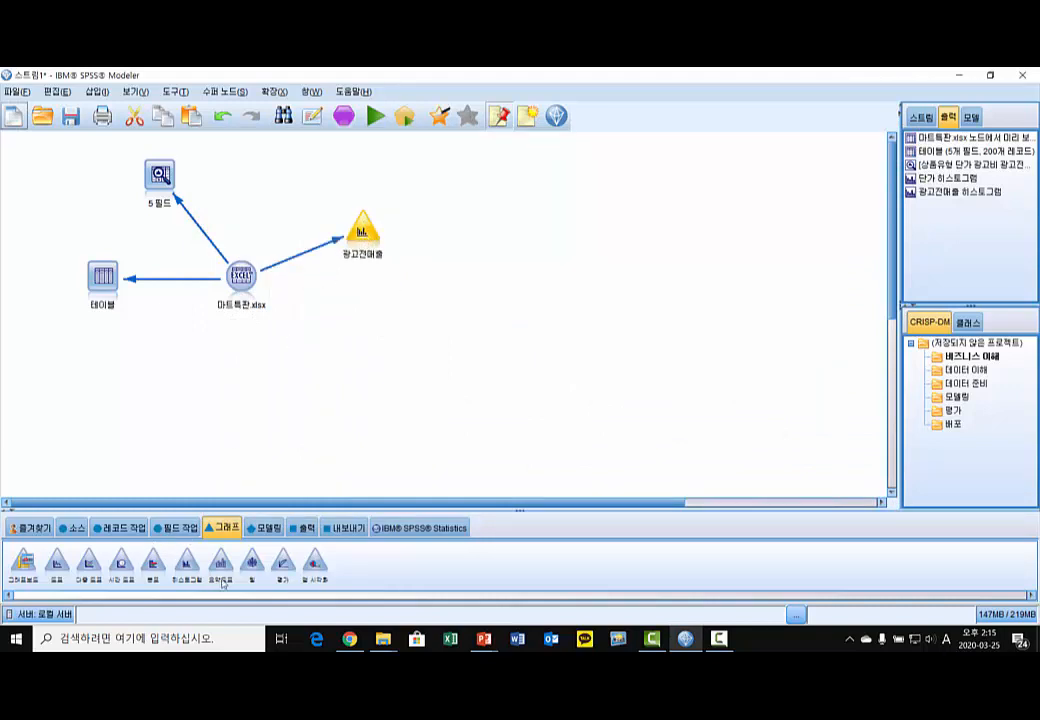
{"action": "left_click", "coordinate": [241, 275]}
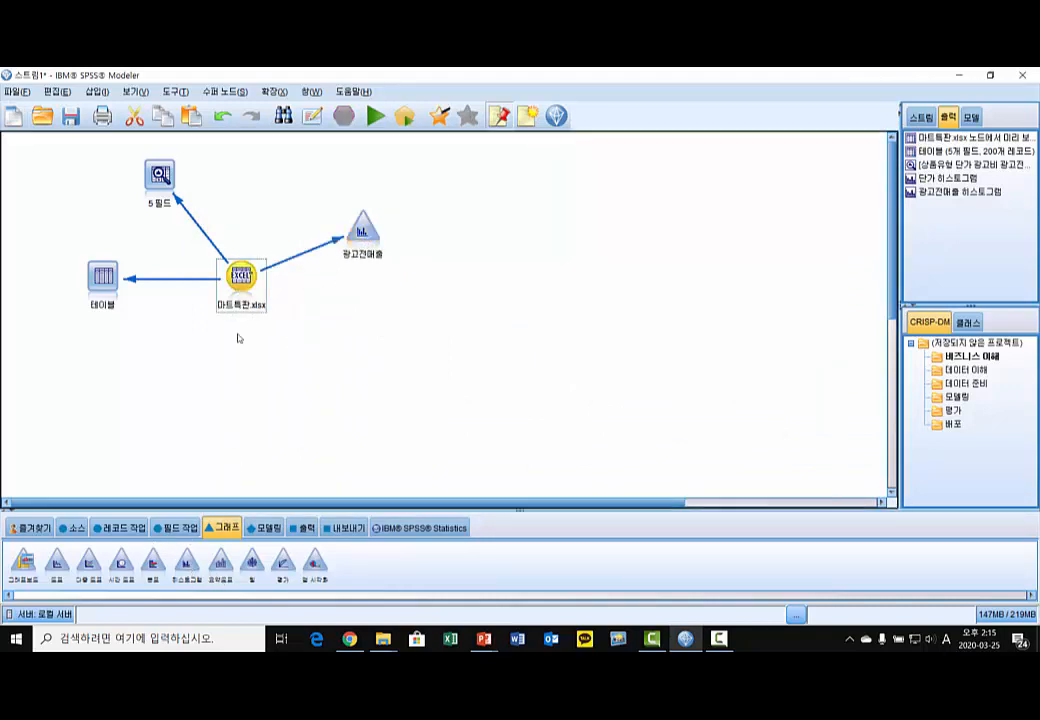
{"action": "left_click", "coordinate": [188, 567]}
{"action": "double_click", "coordinate": [188, 567]}
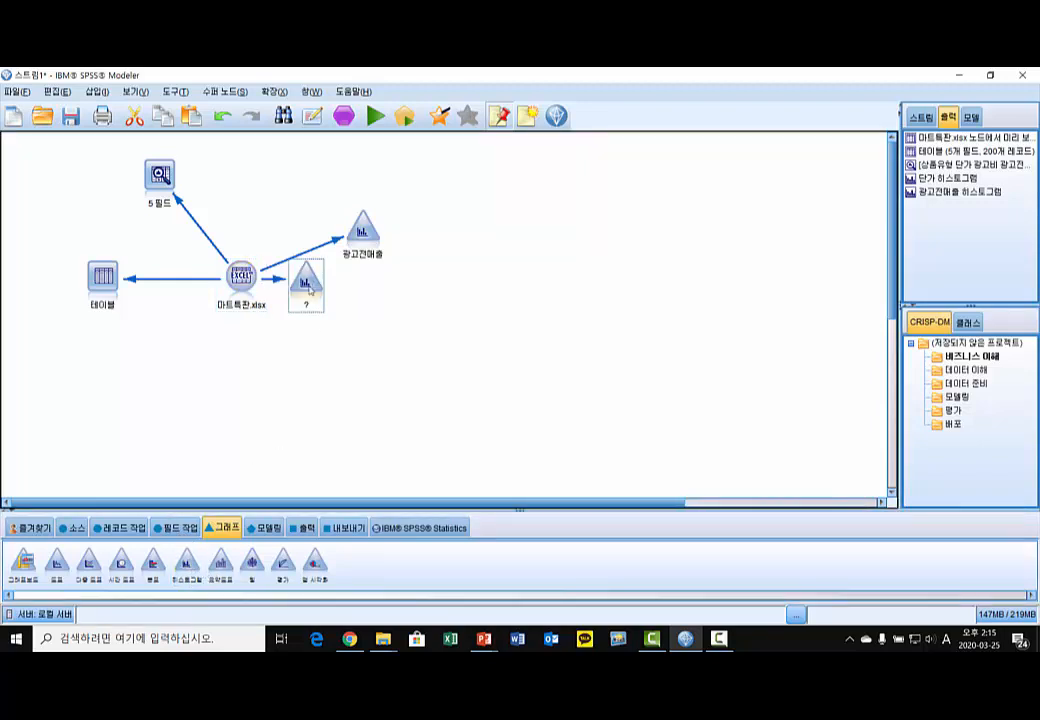
{"action": "left_click_drag", "start_coordinate": [303, 280], "coordinate": [362, 343]}
- Set the second histogram's field to 광고후매출 with 상품유형 as both the colour and panel overlay, and run it
{"action": "double_click", "coordinate": [362, 343]}
{"action": "left_click", "coordinate": [427, 390]}
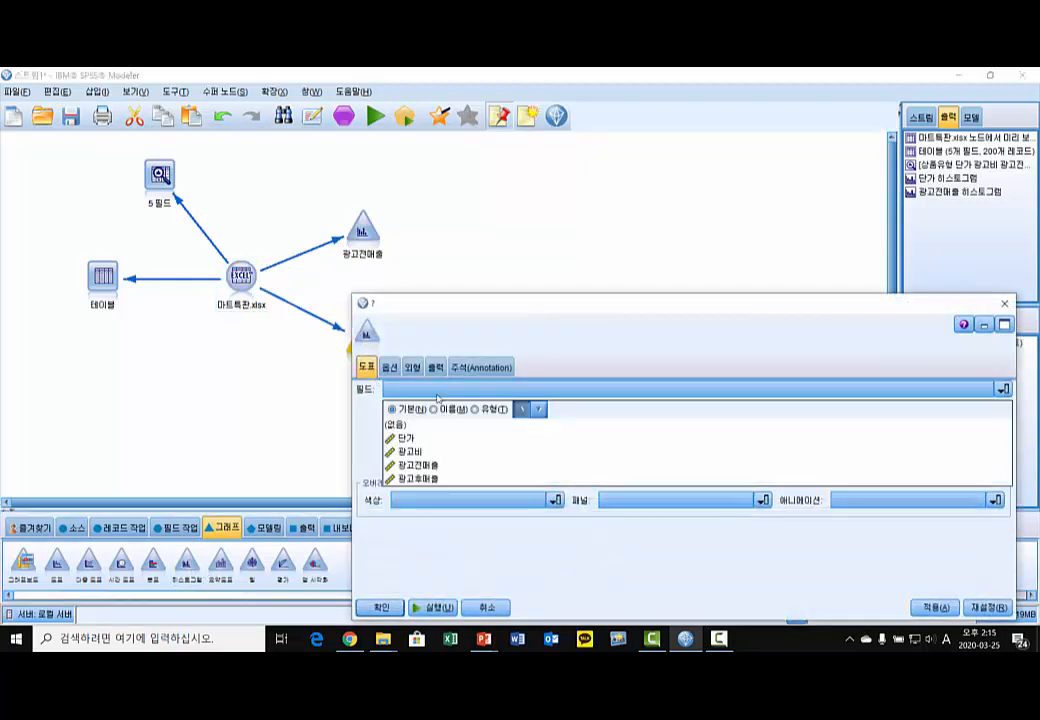
{"action": "left_click", "coordinate": [427, 479]}
{"action": "left_click", "coordinate": [470, 499]}
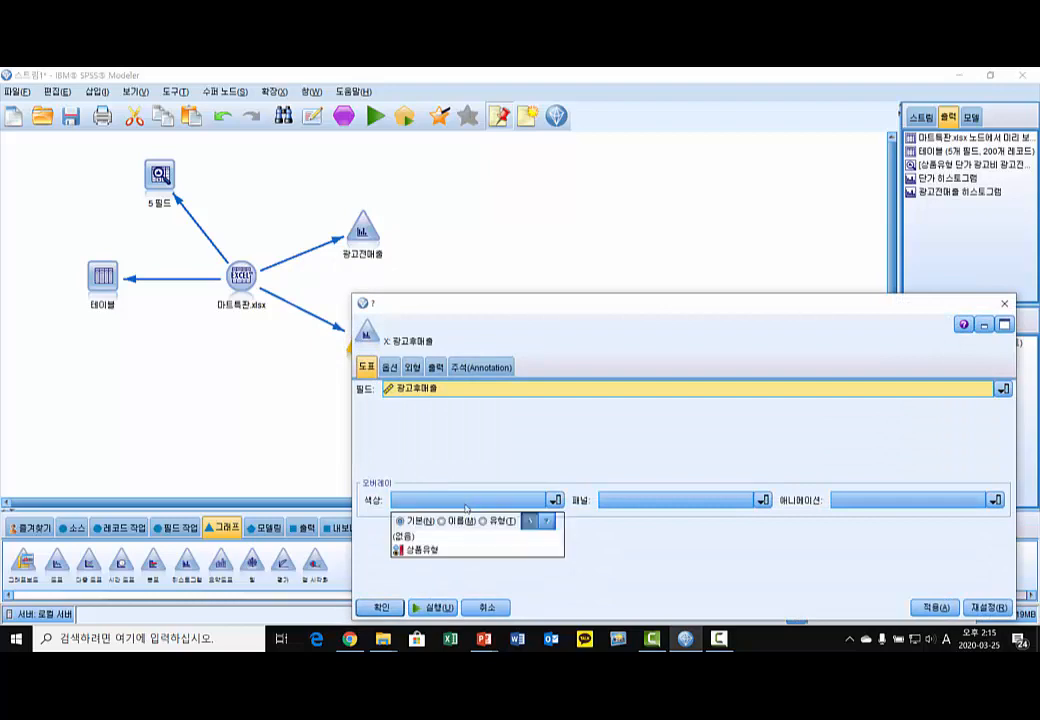
{"action": "left_click", "coordinate": [420, 550]}
{"action": "left_click", "coordinate": [726, 500]}
{"action": "left_click", "coordinate": [652, 551]}
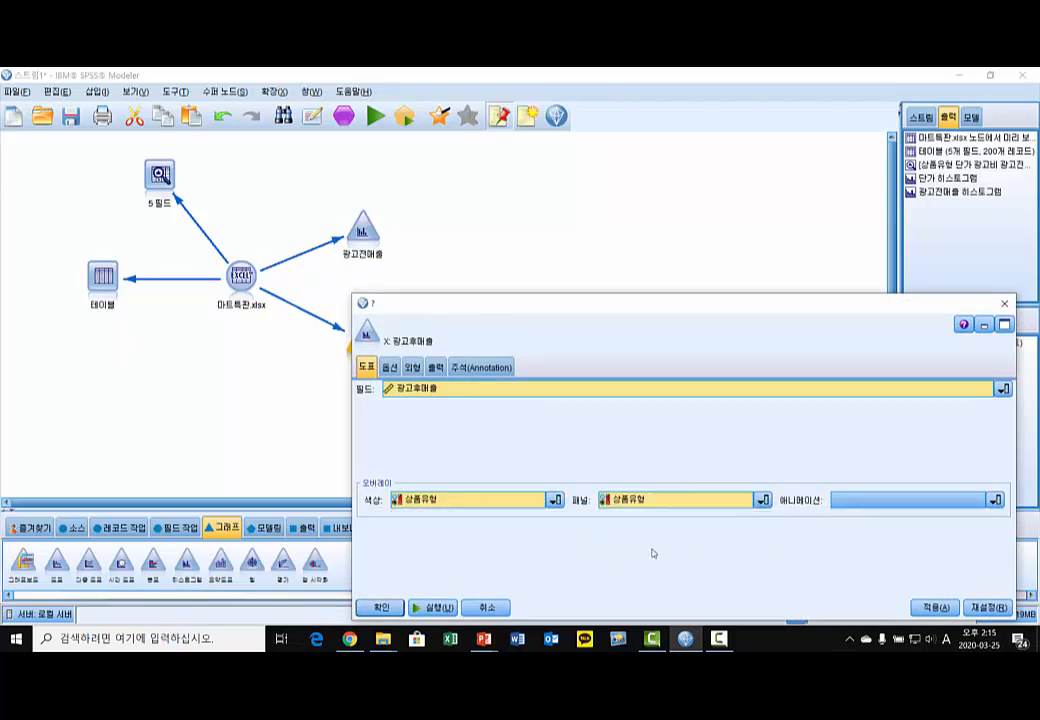
{"action": "left_click", "coordinate": [432, 607]}
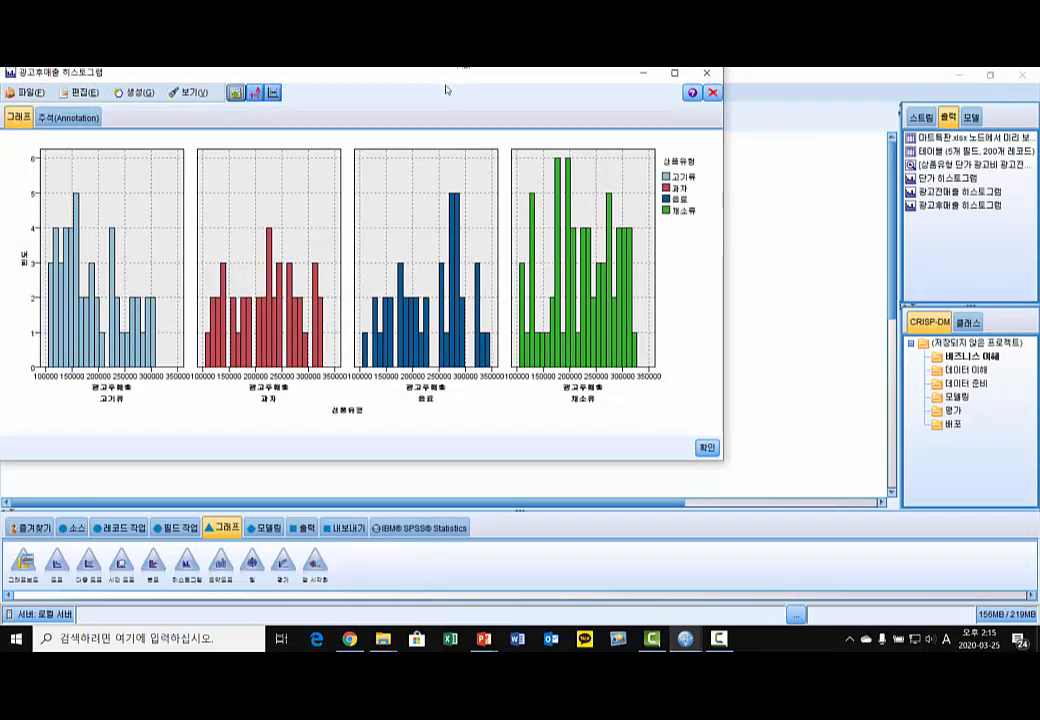
- Reopen the 광고전매출 histogram and arrange it, reduced in height, directly above the 광고후매출 histogram
{"action": "left_click_drag", "start_coordinate": [374, 70], "coordinate": [522, 303]}
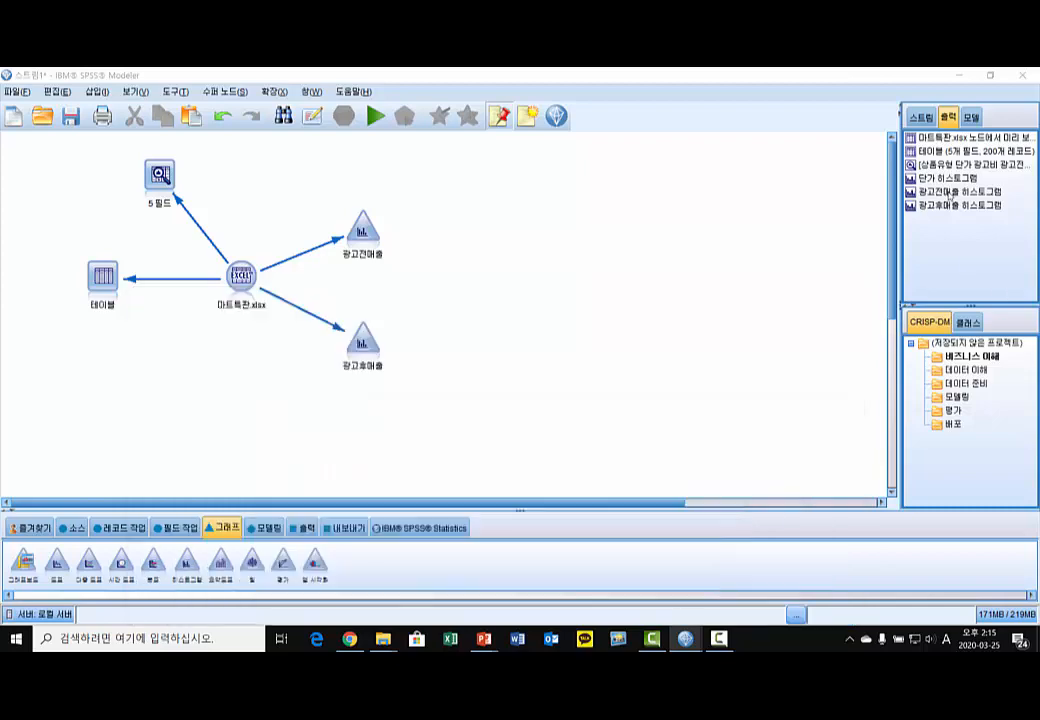
{"action": "left_click", "coordinate": [767, 158]}
{"action": "double_click", "coordinate": [952, 193]}
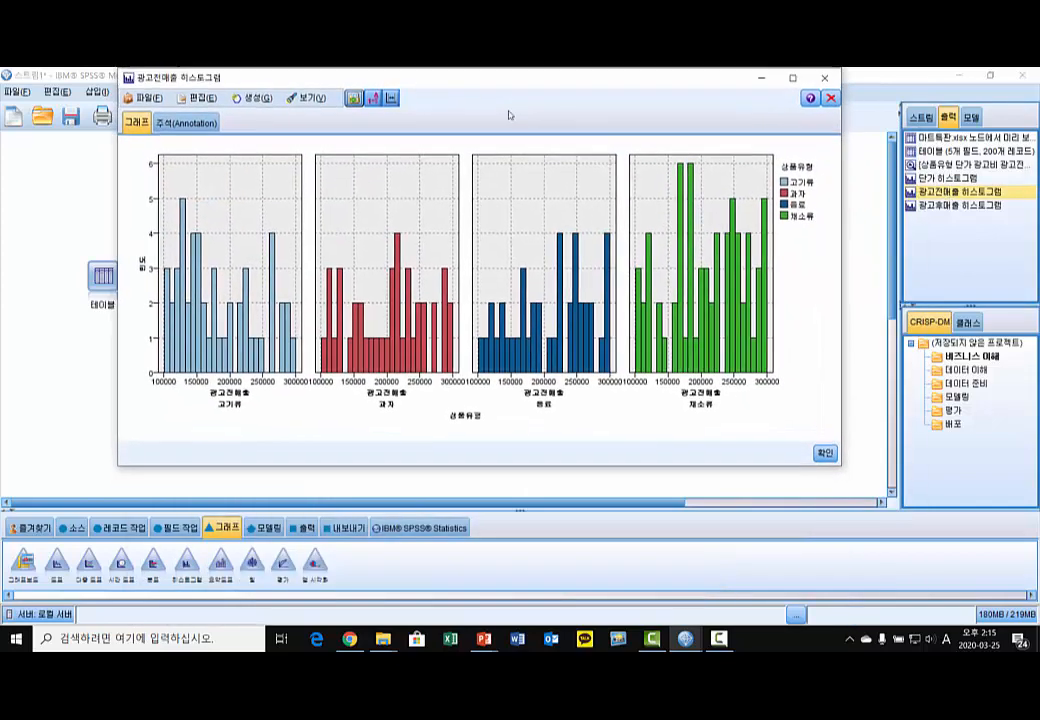
{"action": "left_click_drag", "start_coordinate": [494, 466], "coordinate": [486, 390]}
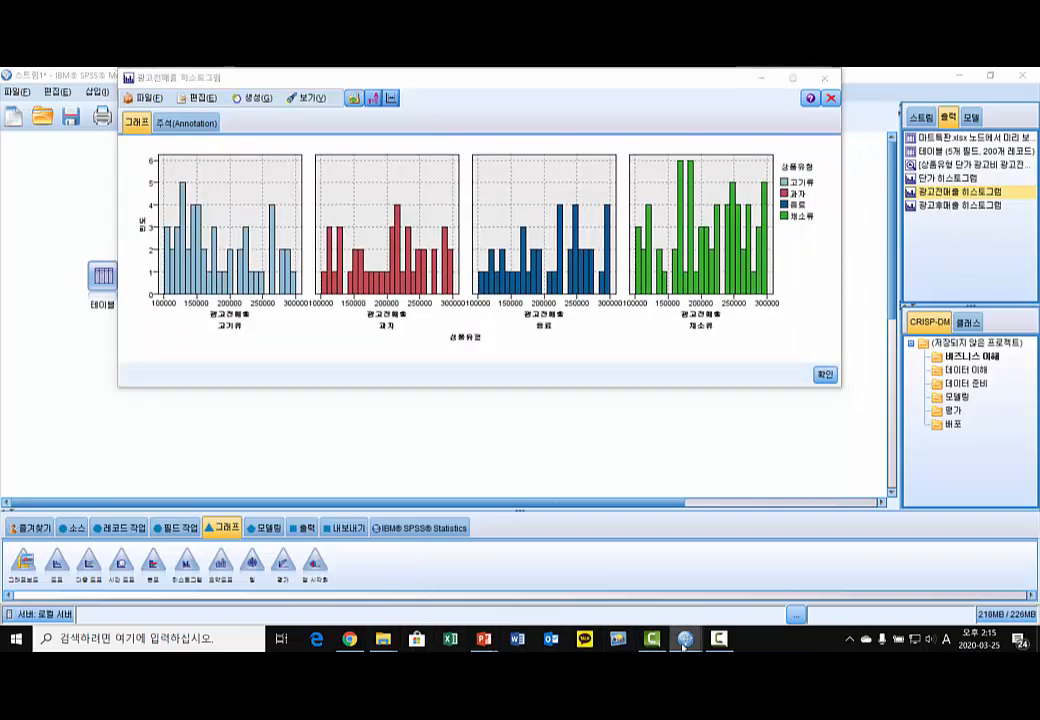
{"action": "mouse_move", "coordinate": [685, 638]}
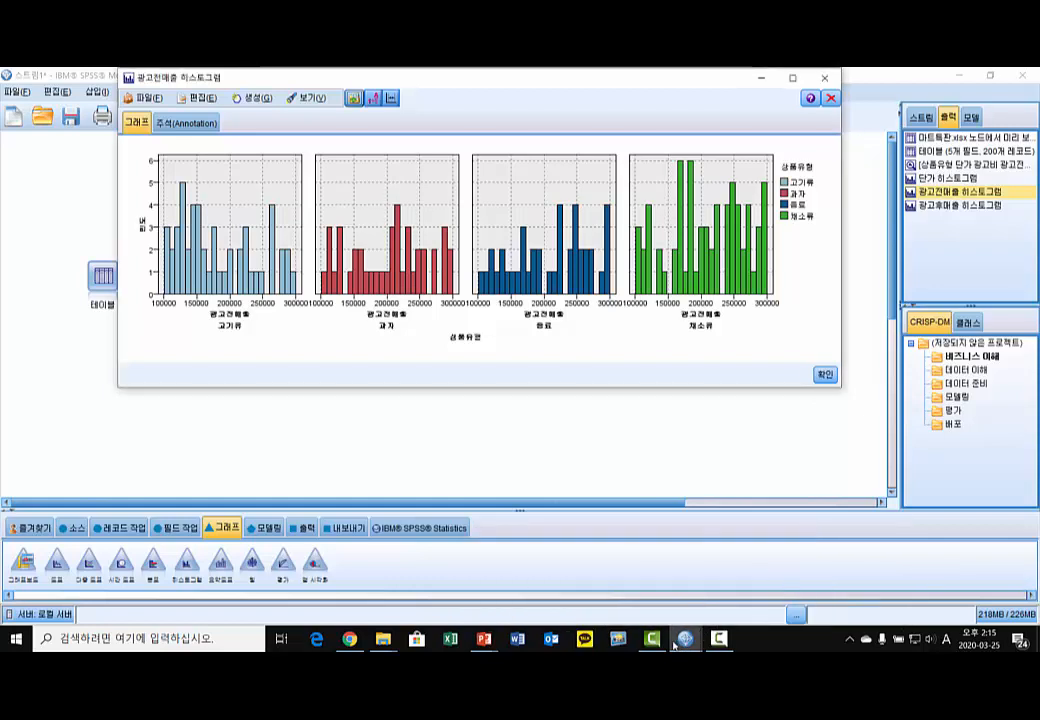
{"action": "left_click", "coordinate": [836, 585]}
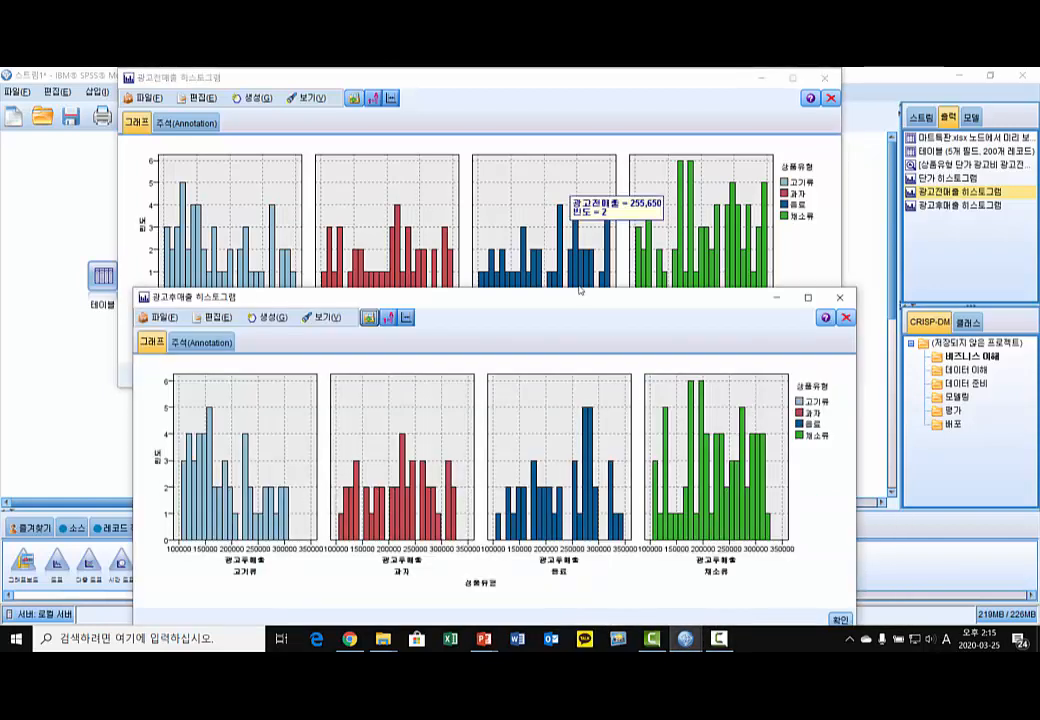
{"action": "left_click_drag", "start_coordinate": [573, 290], "coordinate": [560, 355]}
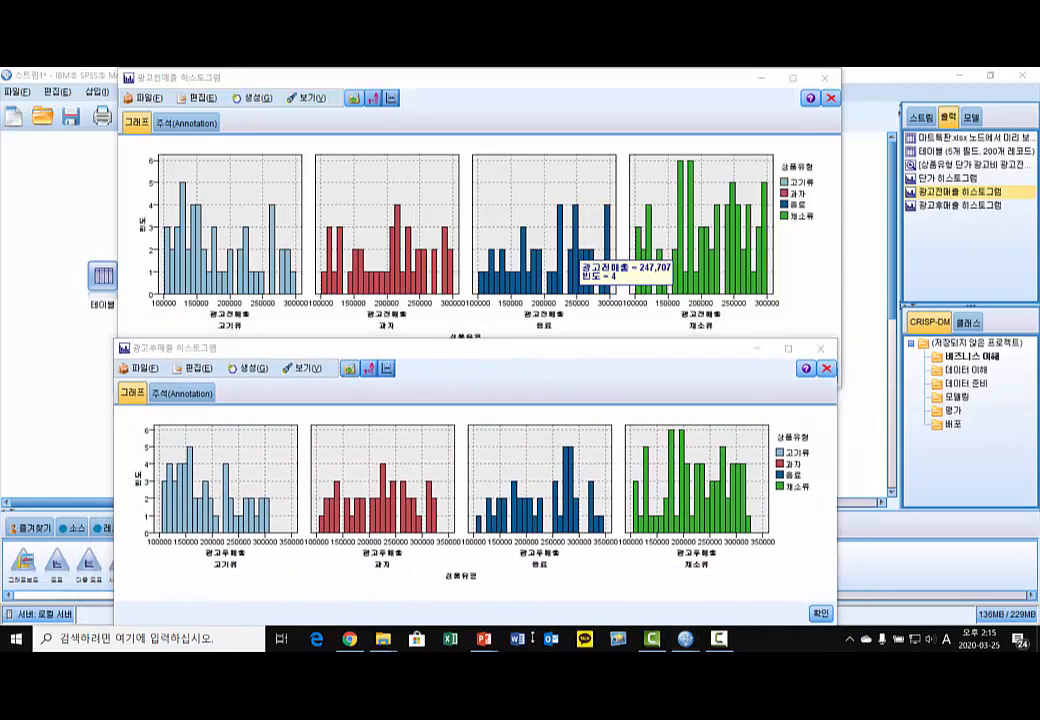
- Compare the 광고전매출 and 광고후매출 distributions for each 상품유형 panel, and close both histograms
{"action": "left_click", "coordinate": [487, 216]}
{"action": "mouse_move", "coordinate": [647, 477]}
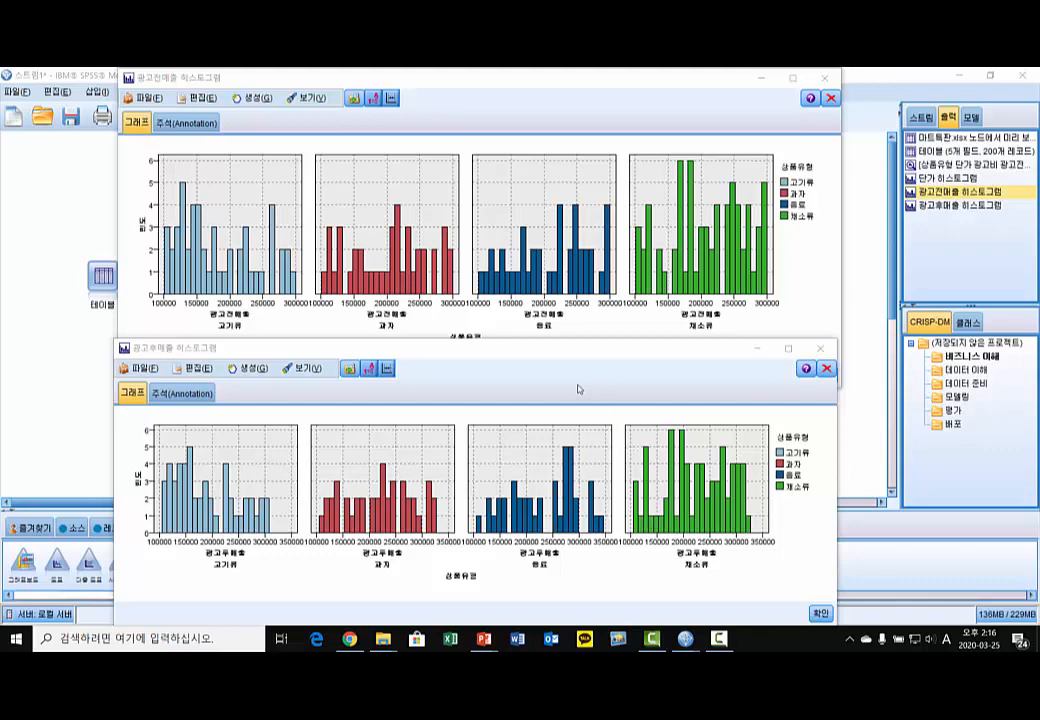
{"action": "left_click_drag", "start_coordinate": [499, 338], "coordinate": [497, 332]}
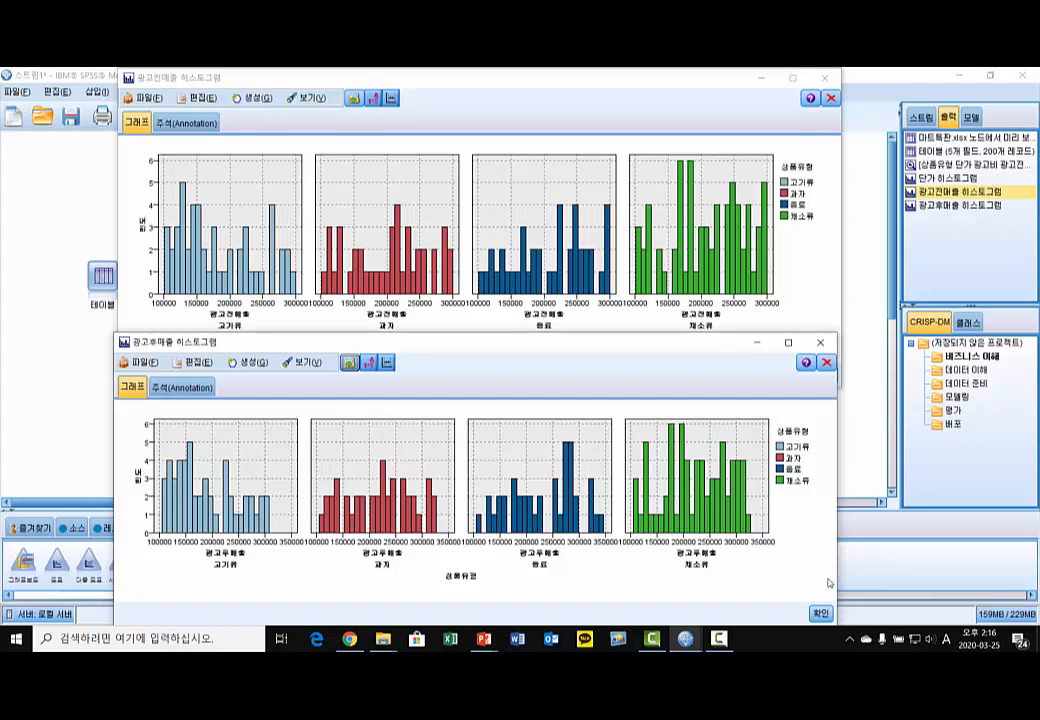
{"action": "mouse_move", "coordinate": [715, 283]}
{"action": "mouse_move", "coordinate": [291, 295]}
{"action": "left_click", "coordinate": [821, 342]}
{"action": "left_click", "coordinate": [824, 77]}
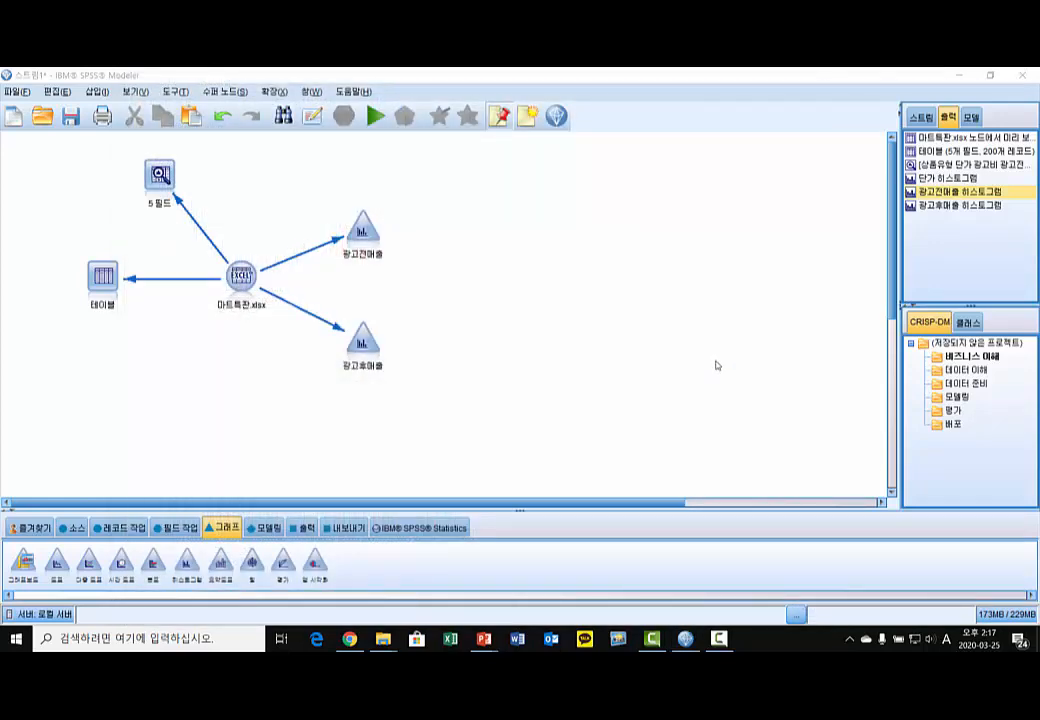
- Regroup the 광고전매출, 광고후매출 and 테이블 nodes around the upper side of 마트특판.xlsx, leaving the space below them free
{"action": "left_click_drag", "start_coordinate": [360, 230], "coordinate": [264, 173]}
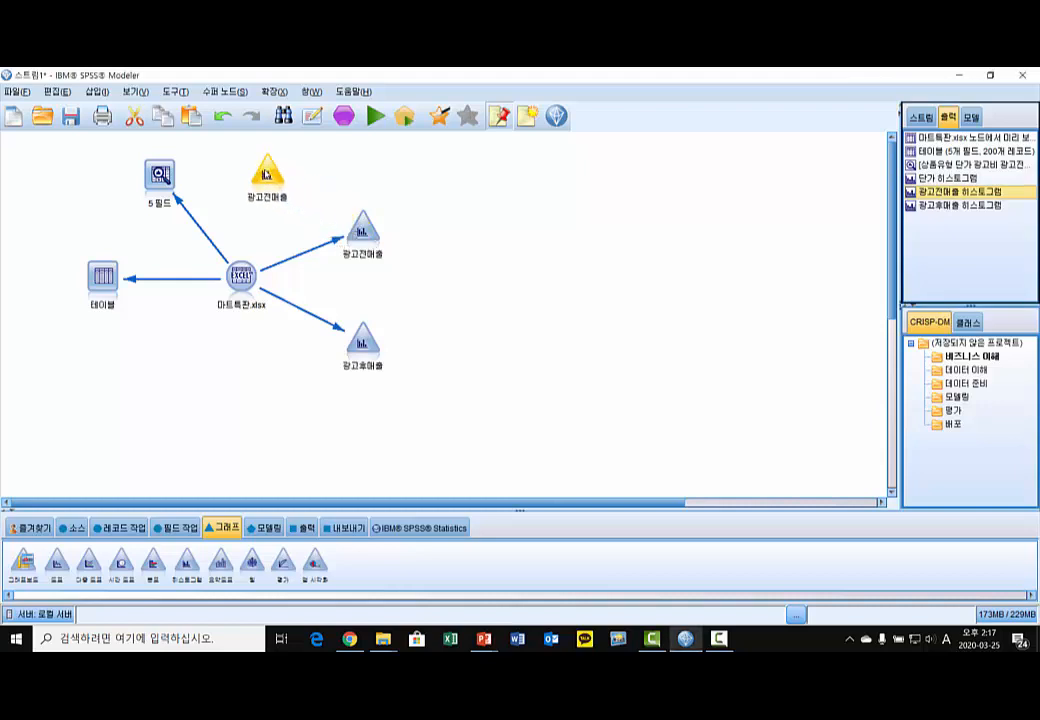
{"action": "left_click_drag", "start_coordinate": [363, 342], "coordinate": [355, 232]}
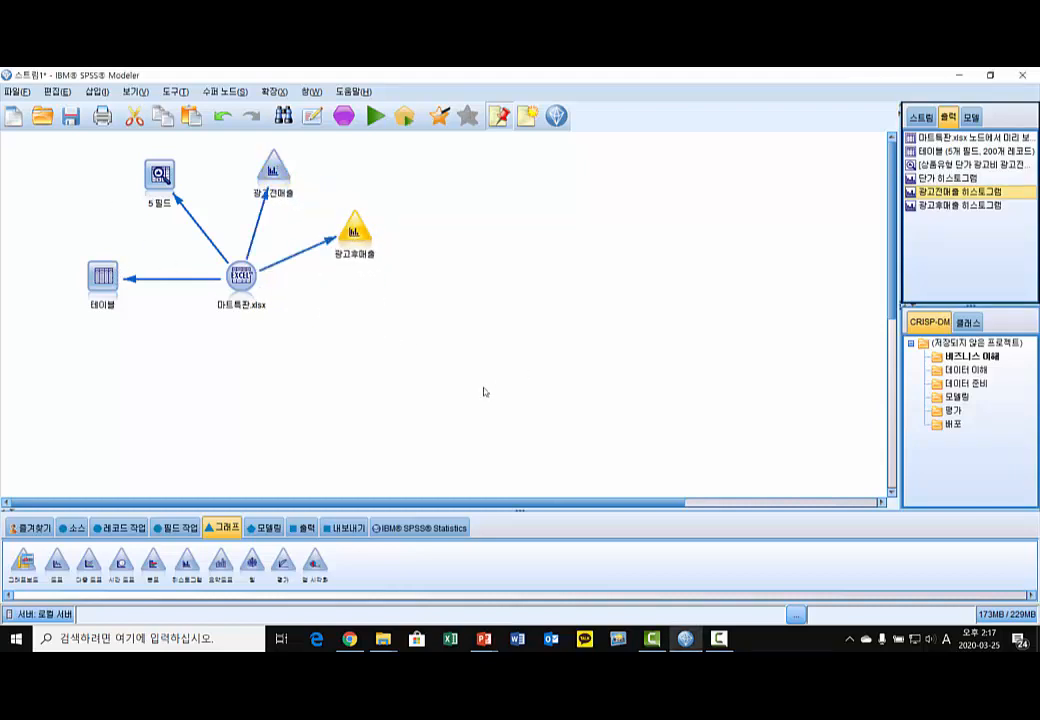
{"action": "left_click_drag", "start_coordinate": [103, 275], "coordinate": [111, 265]}
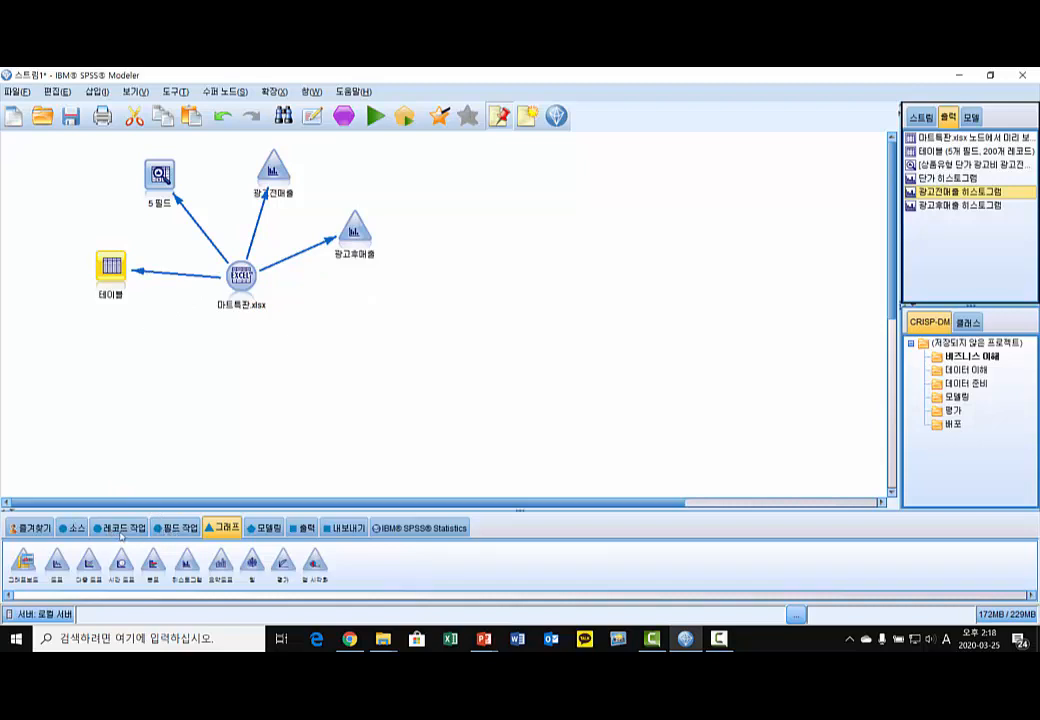
- Add a Derive (파생) node fed by 마트특판.xlsx and place it in the free space directly below that source node
{"action": "left_click", "coordinate": [183, 530]}
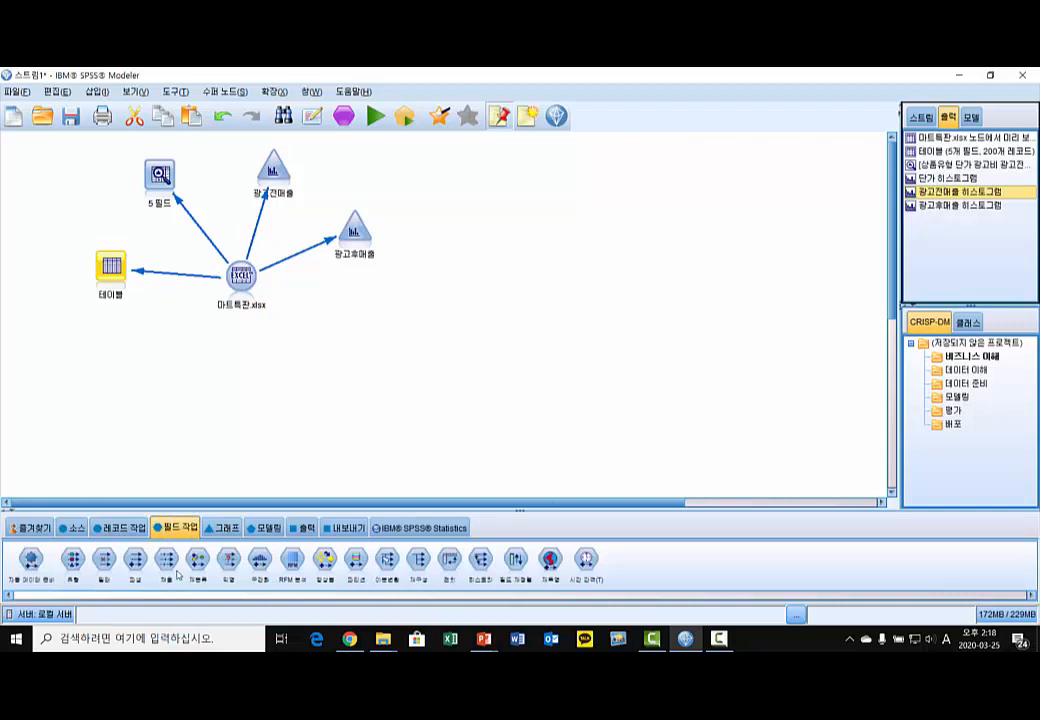
{"action": "left_click", "coordinate": [249, 279]}
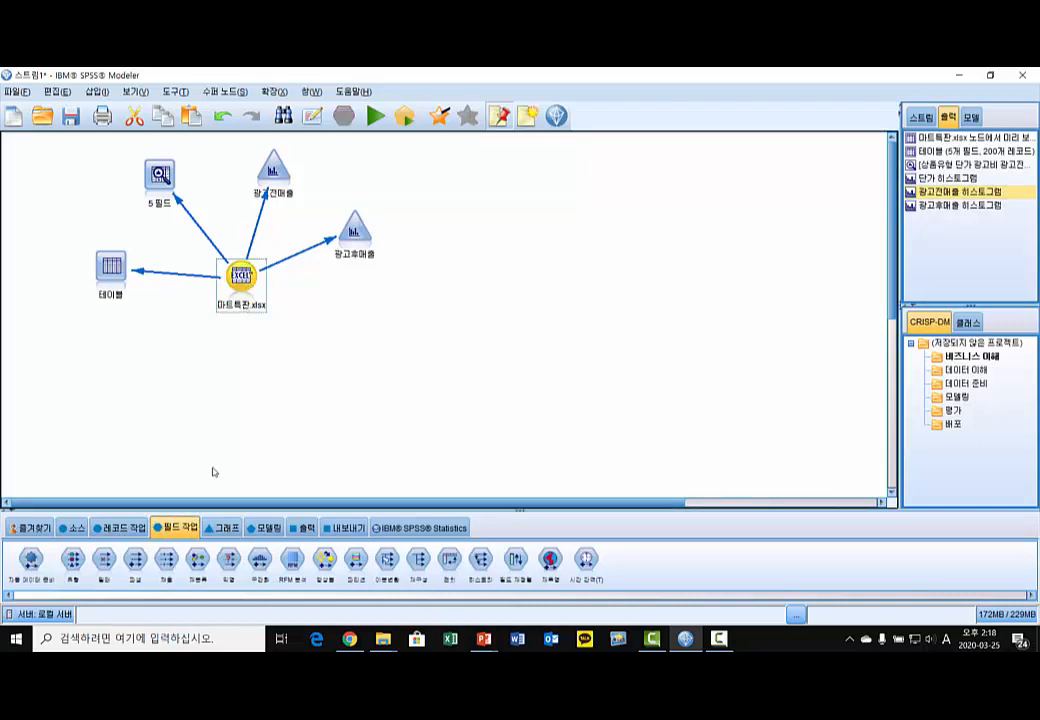
{"action": "double_click", "coordinate": [135, 560]}
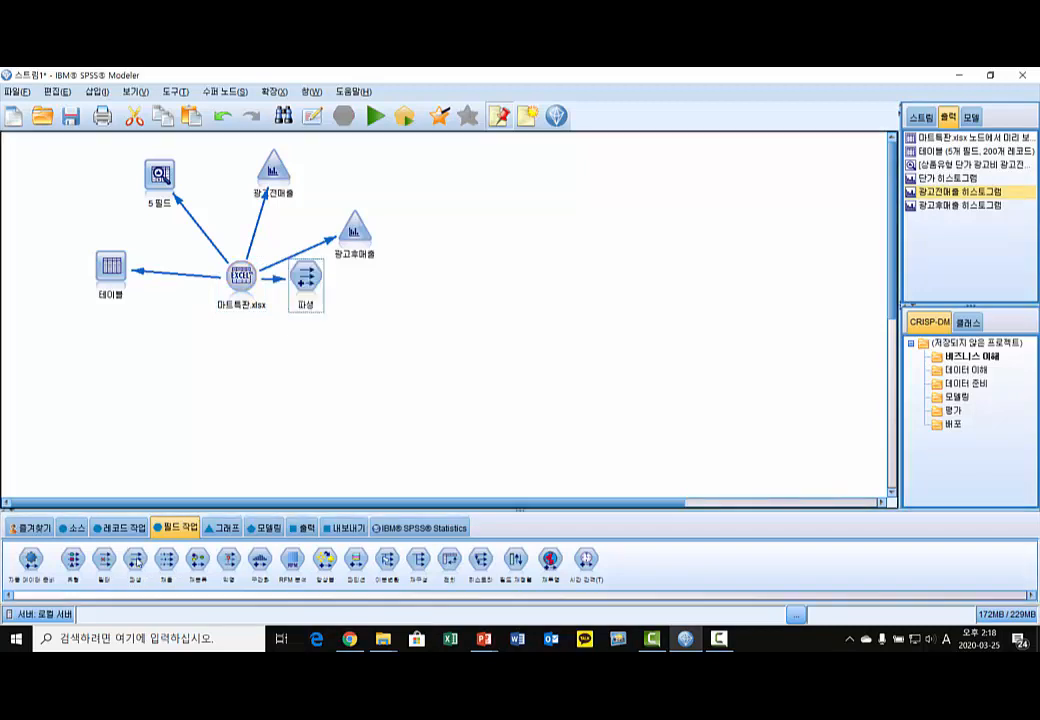
{"action": "left_click_drag", "start_coordinate": [306, 280], "coordinate": [240, 378]}
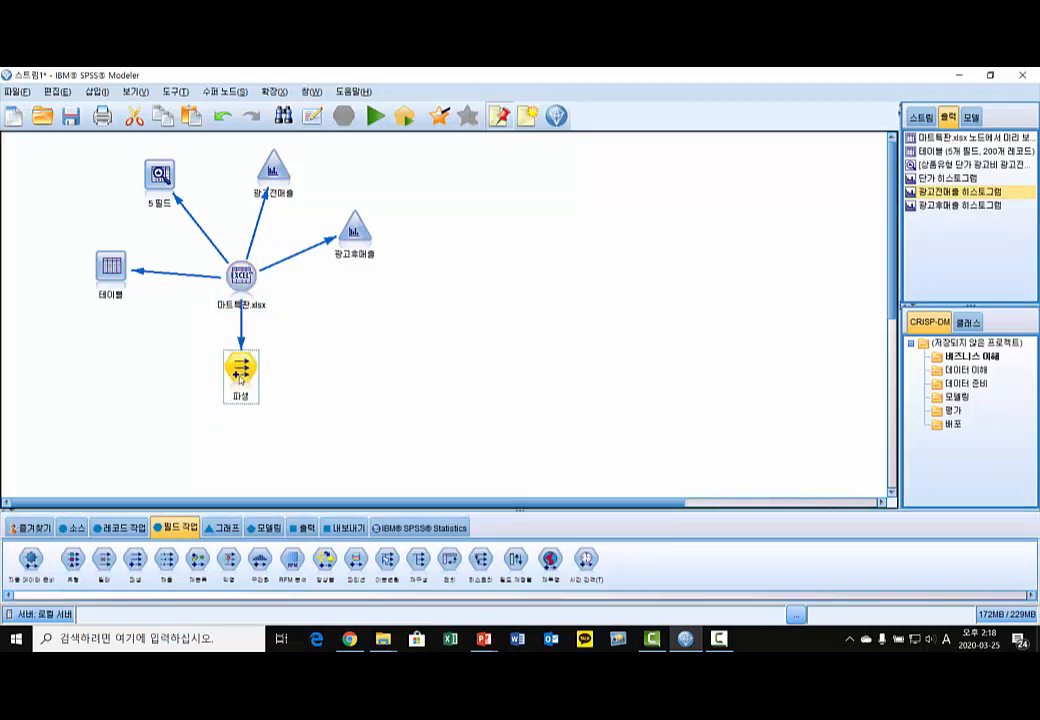
- Open the Derive node's settings, move the dialog clear of the stream, and name the derived field 증가율
{"action": "double_click", "coordinate": [240, 376]}
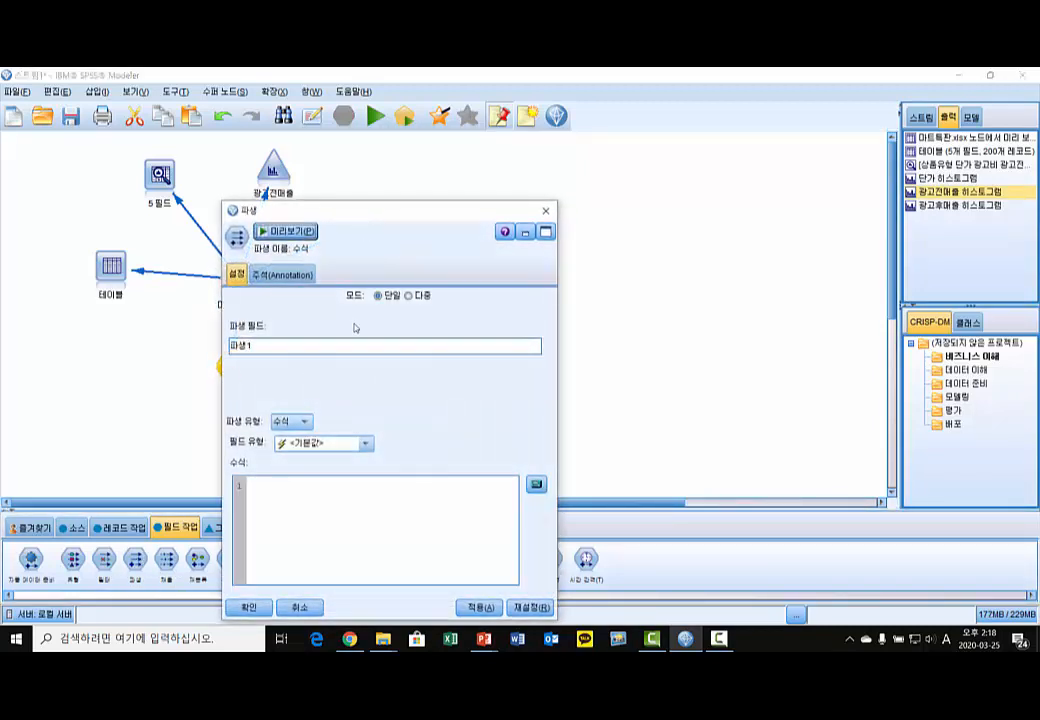
{"action": "left_click_drag", "start_coordinate": [374, 211], "coordinate": [641, 143]}
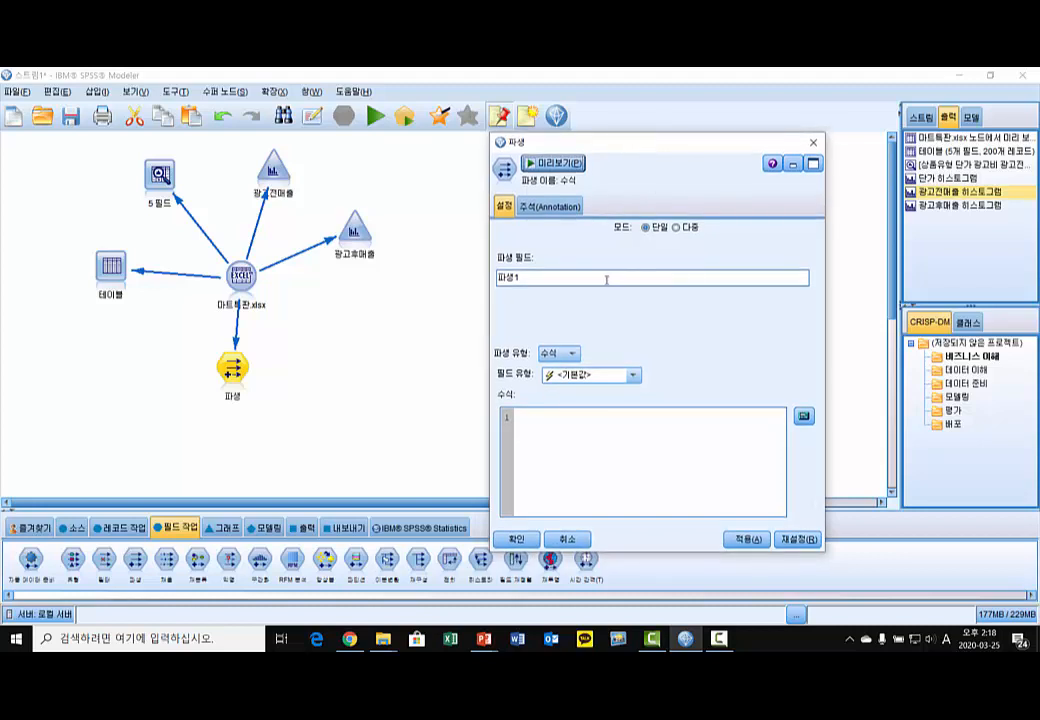
{"action": "double_click", "coordinate": [533, 278]}
{"action": "key", "text": "Hangul"}
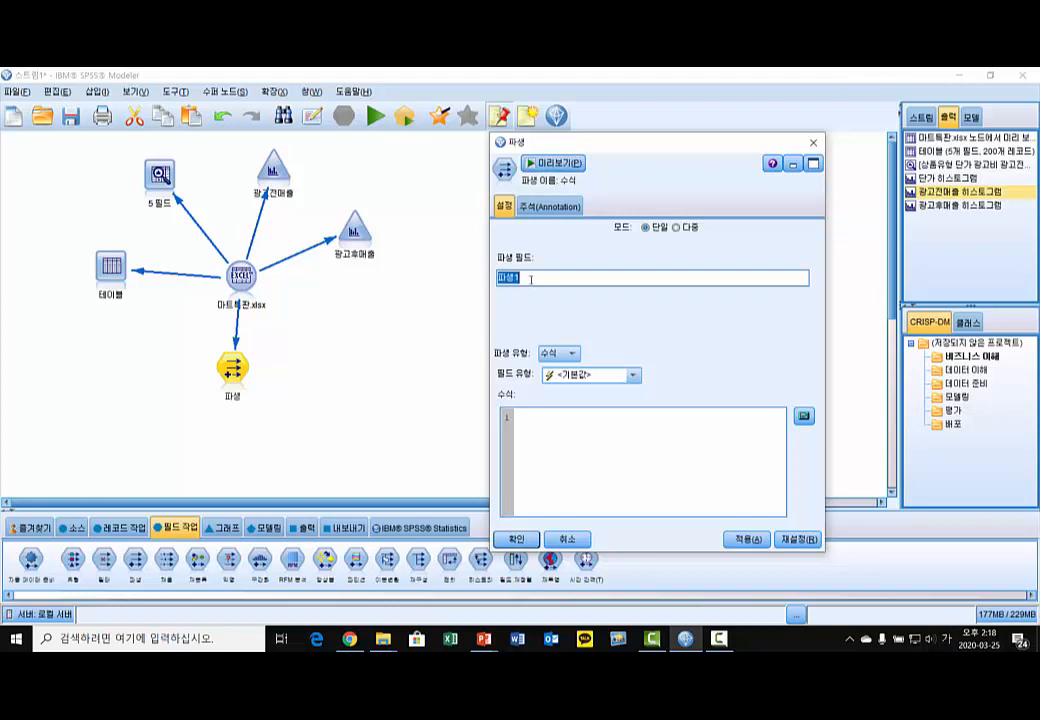
{"action": "type", "text": "ㅊ"}
{"action": "type", "text": "증가률"}
{"action": "left_click", "coordinate": [600, 430]}
- Choose 수식 as the derive type and <기본값> as the field type for 증가율
{"action": "left_click", "coordinate": [565, 353]}
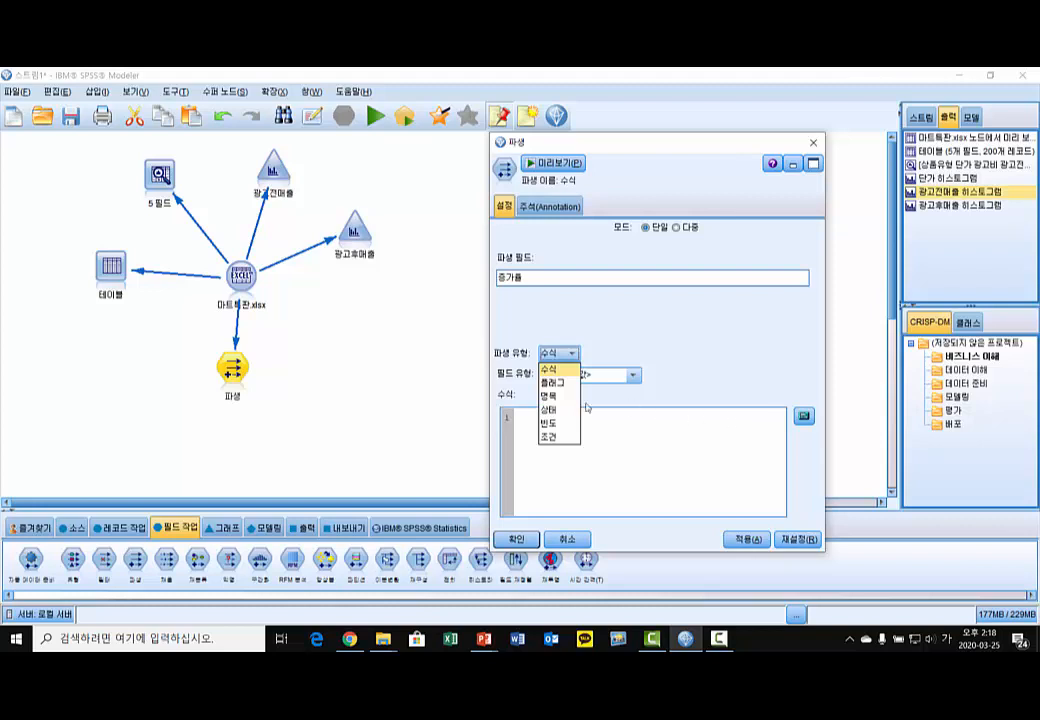
{"action": "left_click", "coordinate": [549, 369]}
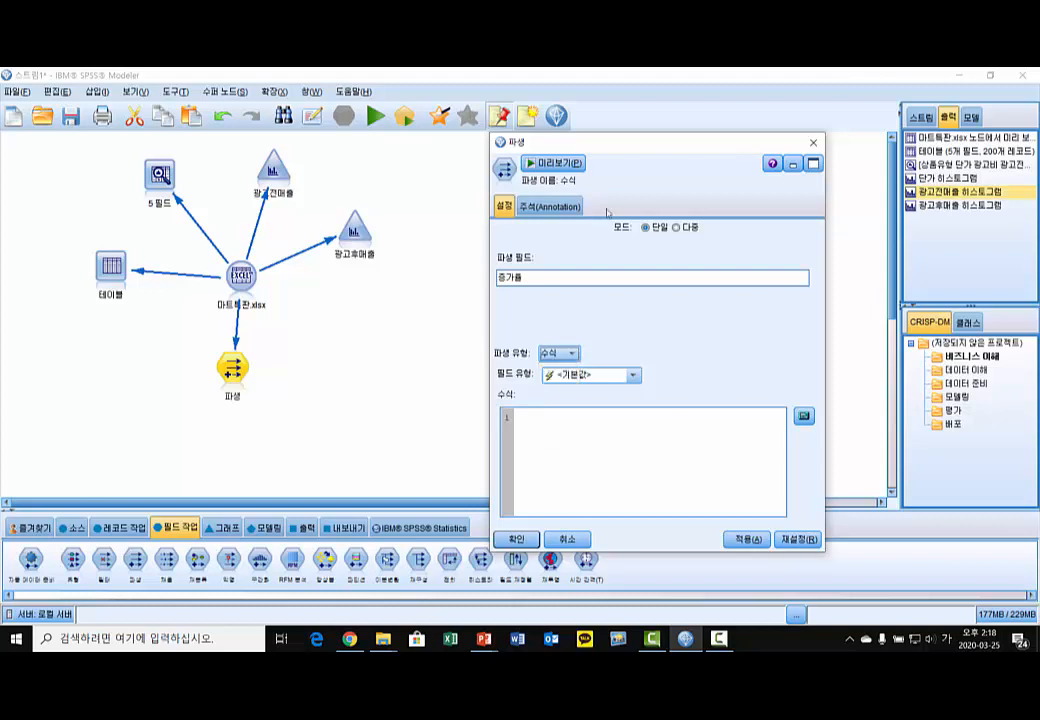
{"action": "left_click_drag", "start_coordinate": [635, 149], "coordinate": [457, 114]}
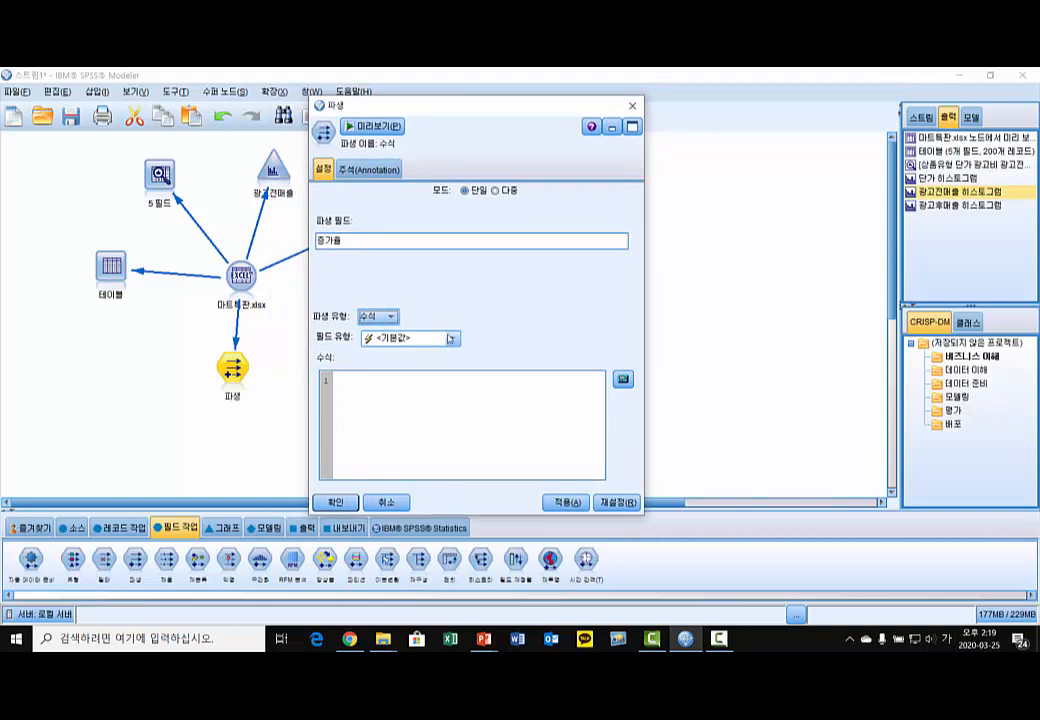
{"action": "left_click", "coordinate": [452, 340]}
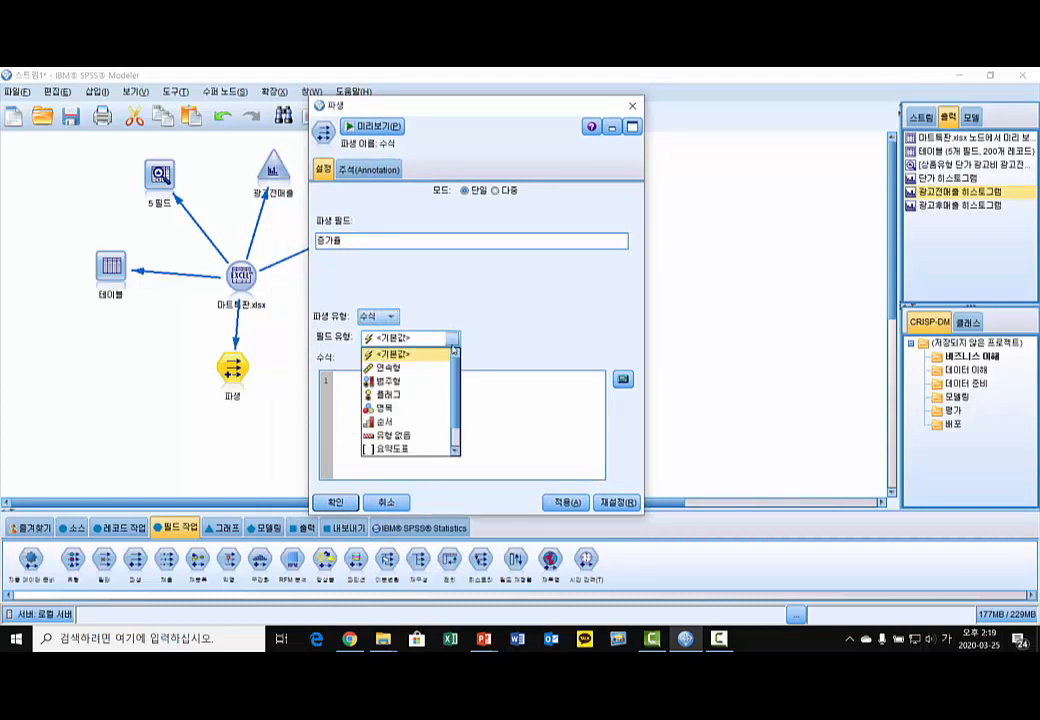
{"action": "left_click", "coordinate": [454, 344]}
{"action": "left_click", "coordinate": [455, 348]}
{"action": "left_click", "coordinate": [426, 353]}
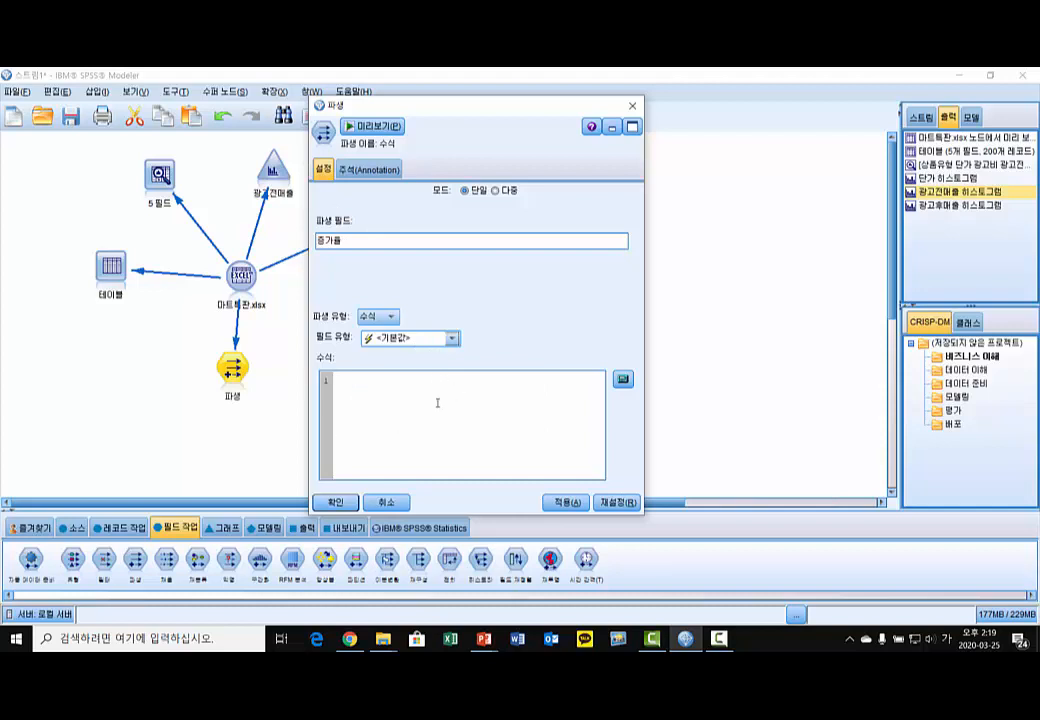
- Build the 증가율 formula (광고후매출 - 광고전매출) / 광고전매출 * 100 in the expression builder and accept it
{"action": "left_click", "coordinate": [334, 378]}
{"action": "left_click", "coordinate": [624, 380]}
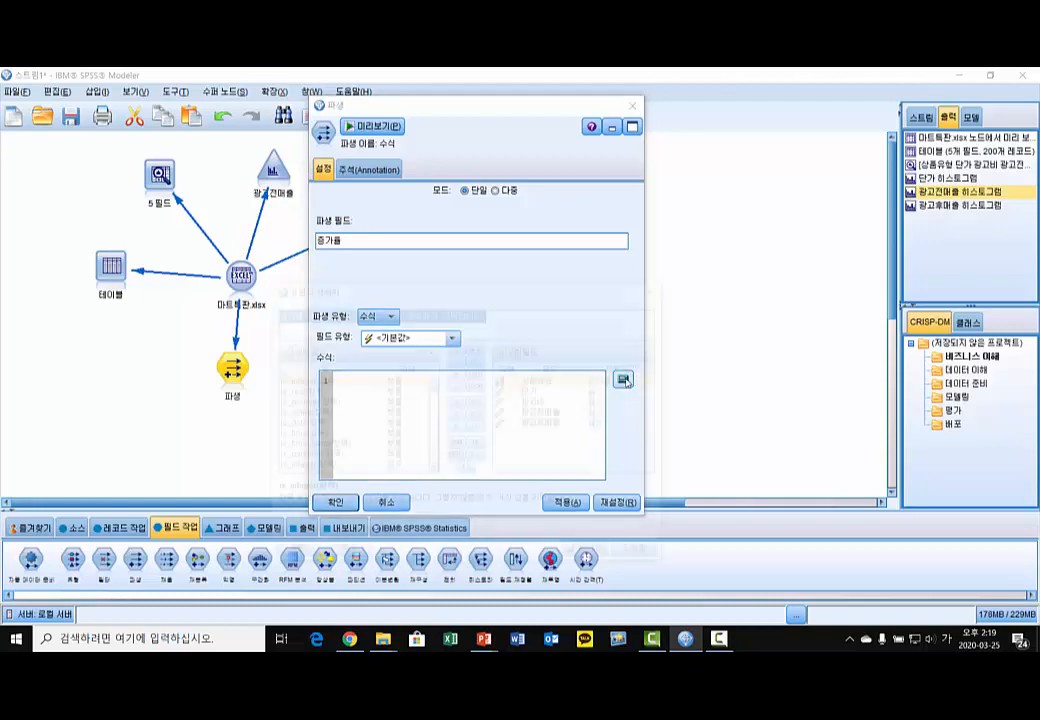
{"action": "left_click_drag", "start_coordinate": [464, 297], "coordinate": [760, 151]}
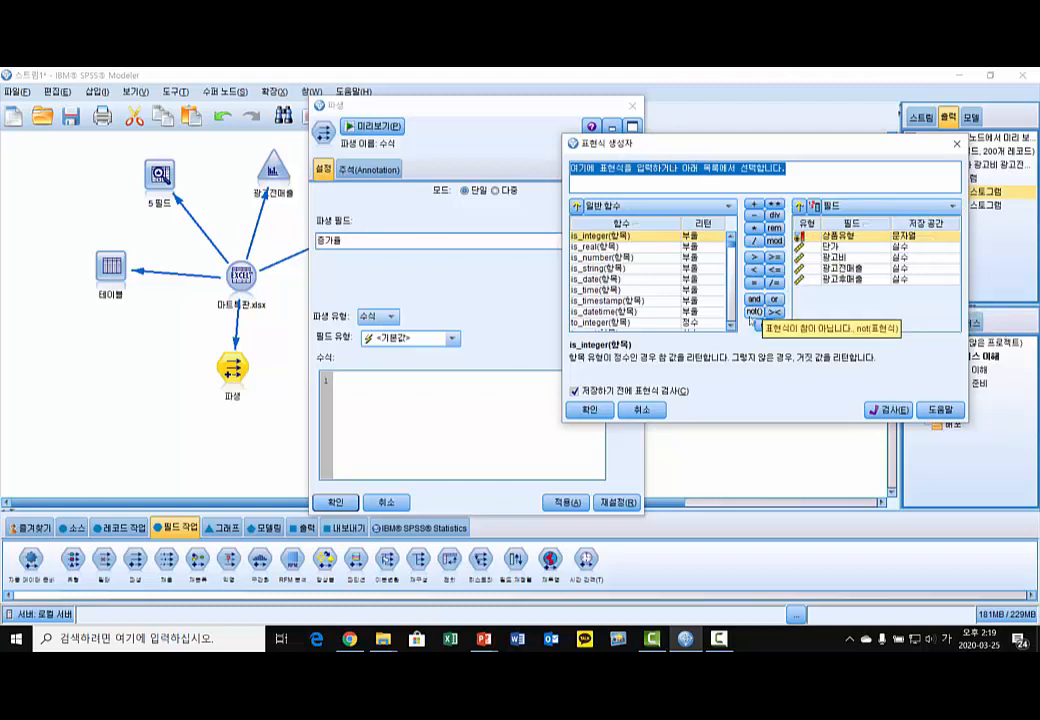
{"action": "left_click", "coordinate": [764, 325]}
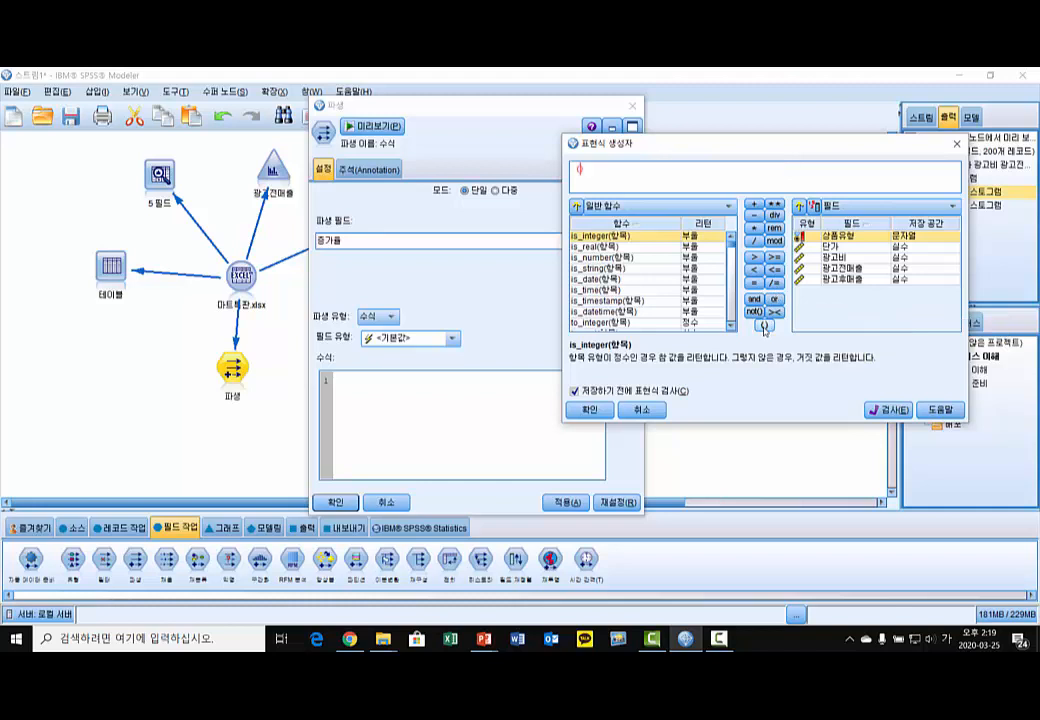
{"action": "double_click", "coordinate": [833, 280]}
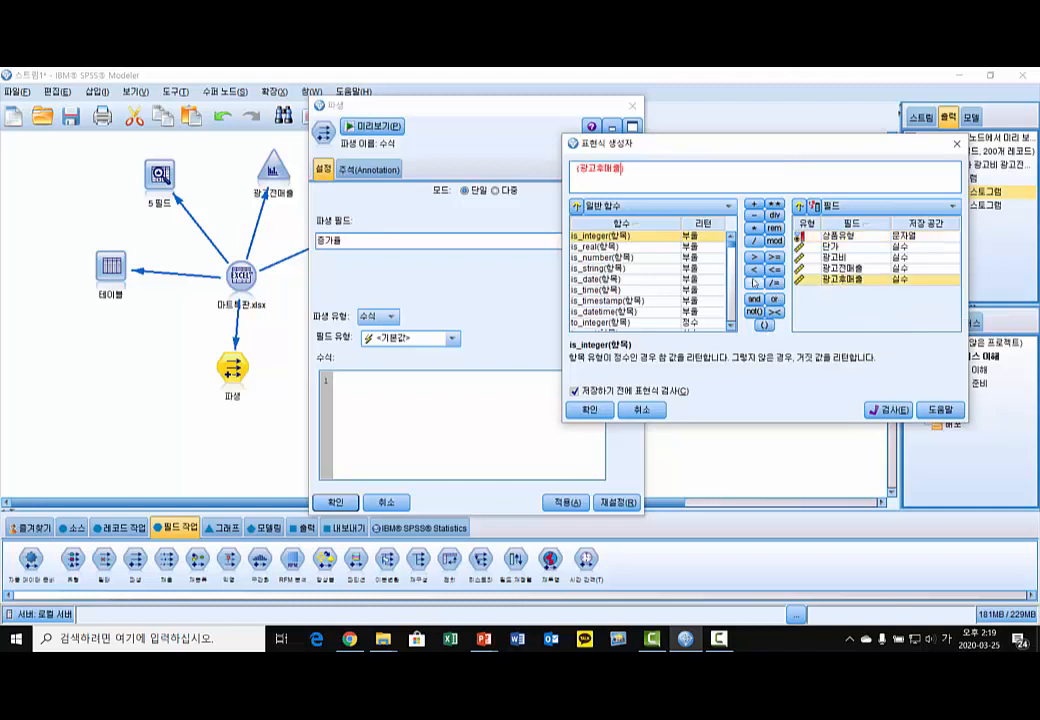
{"action": "type", "text": "-"}
{"action": "double_click", "coordinate": [842, 268]}
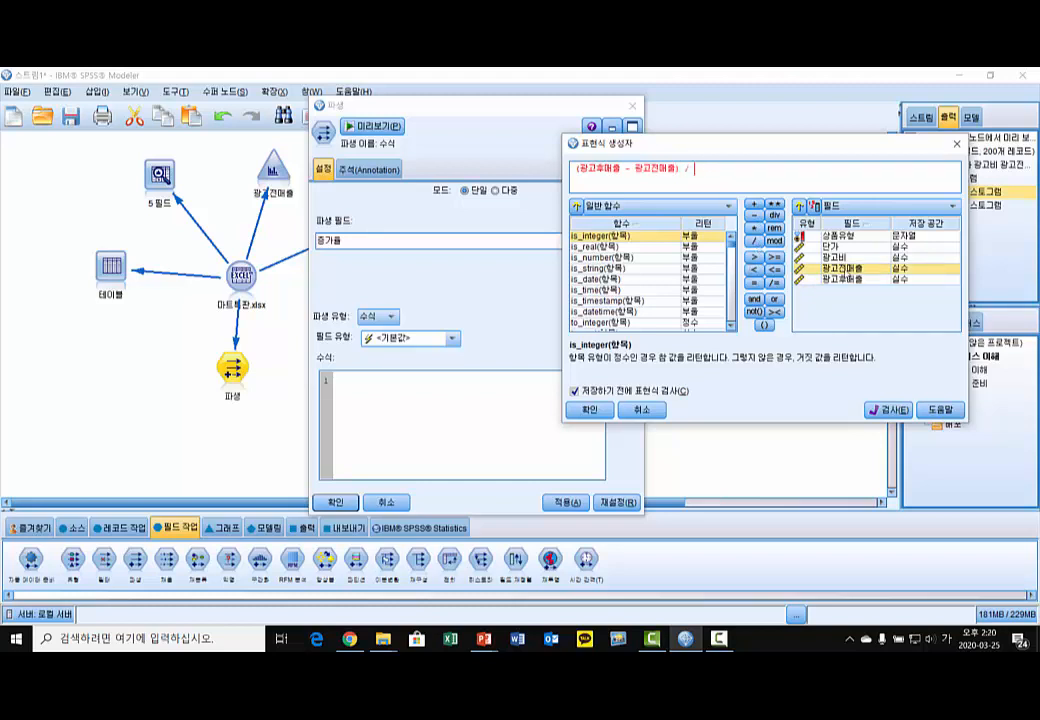
{"action": "double_click", "coordinate": [842, 268]}
{"action": "left_click", "coordinate": [754, 228]}
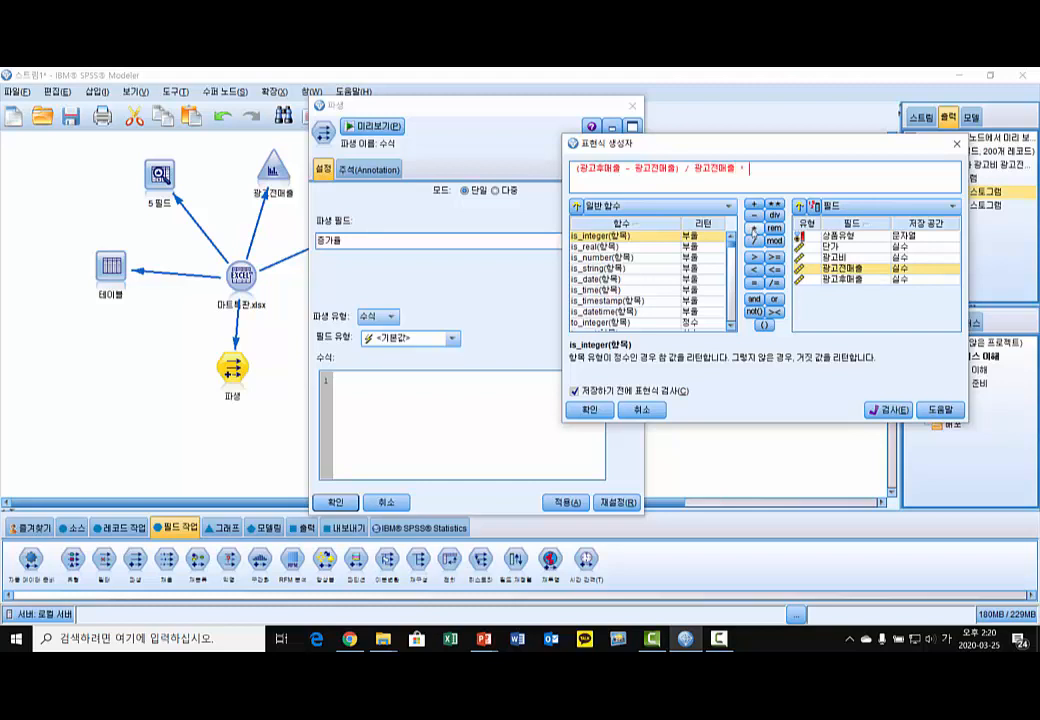
{"action": "type", "text": "100"}
{"action": "left_click", "coordinate": [591, 410]}
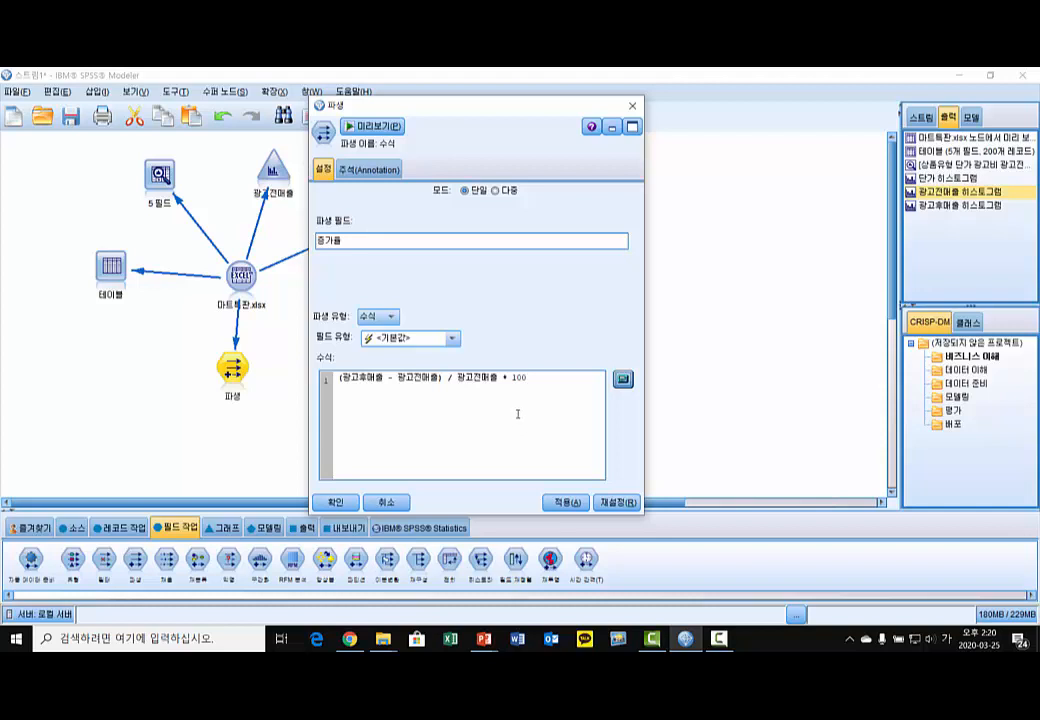
- Preview the derived 증가율 values, widen the columns to read 광고전매출 and 광고후매출 in full, and close the preview
{"action": "left_click", "coordinate": [388, 128]}
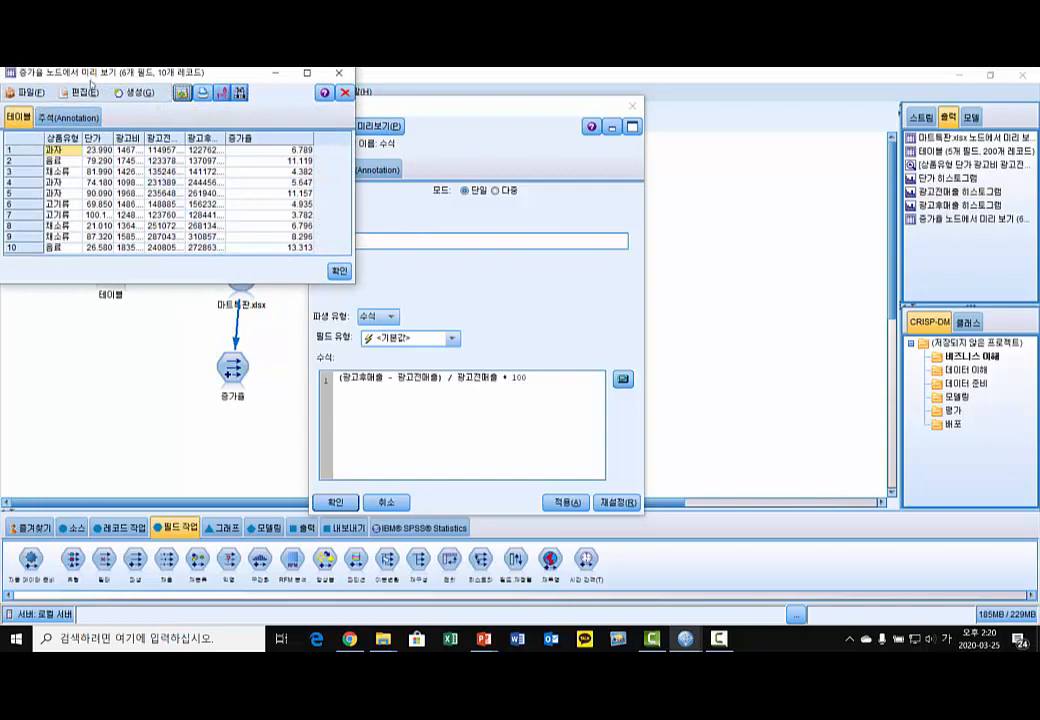
{"action": "left_click_drag", "start_coordinate": [76, 65], "coordinate": [688, 129]}
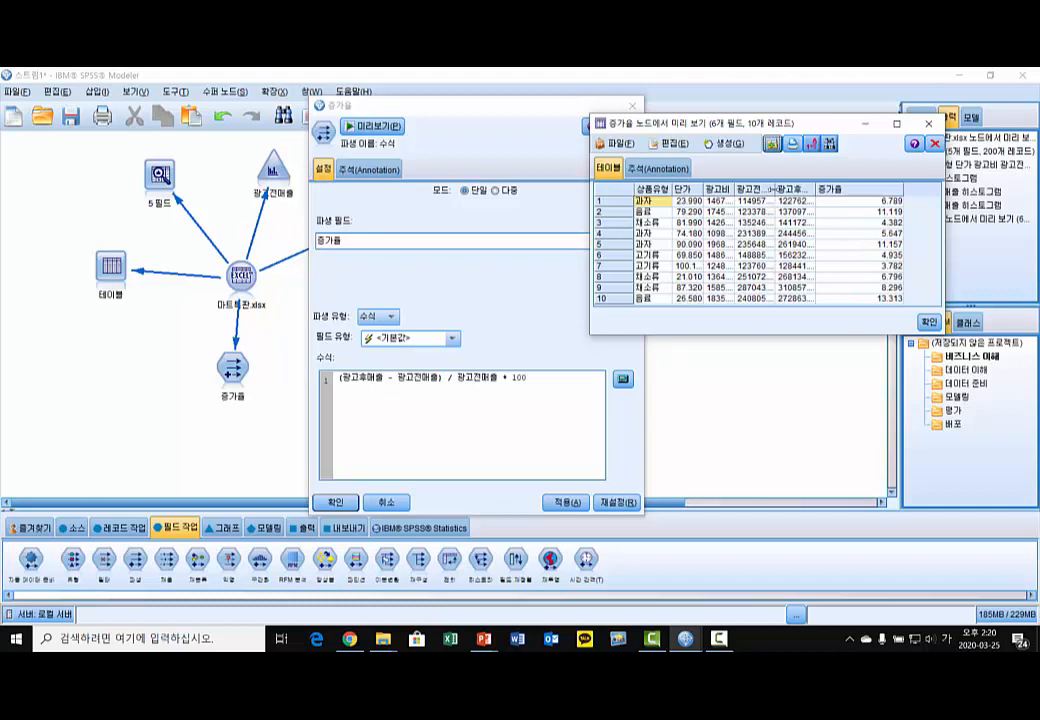
{"action": "left_click_drag", "start_coordinate": [771, 189], "coordinate": [835, 189]}
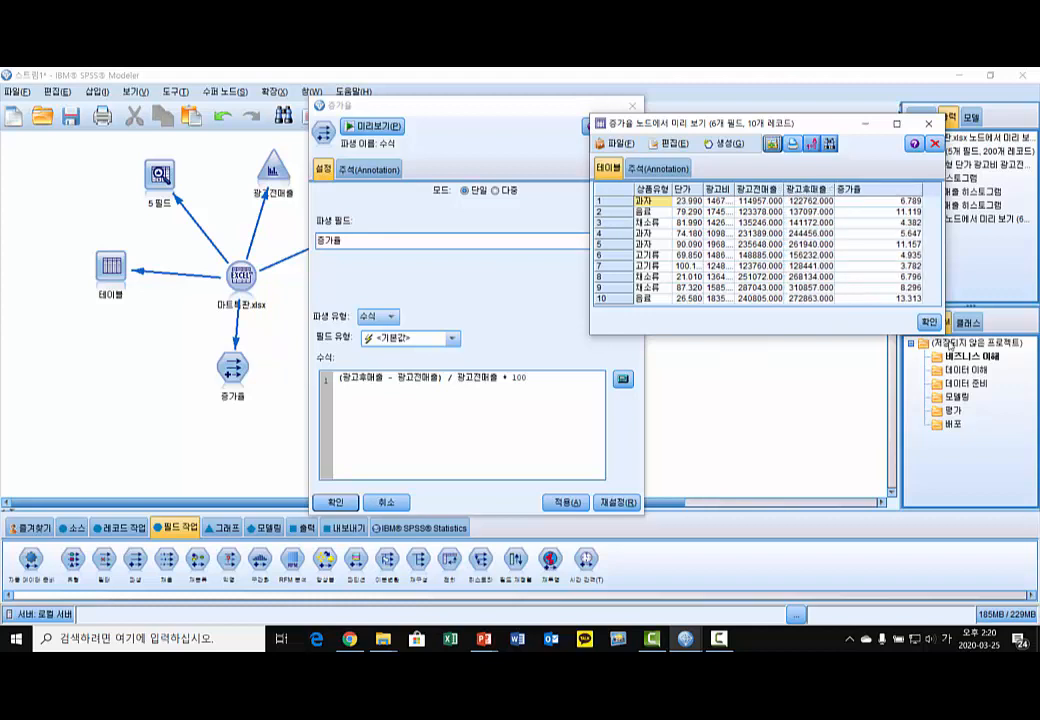
{"action": "left_click_drag", "start_coordinate": [943, 334], "coordinate": [971, 404]}
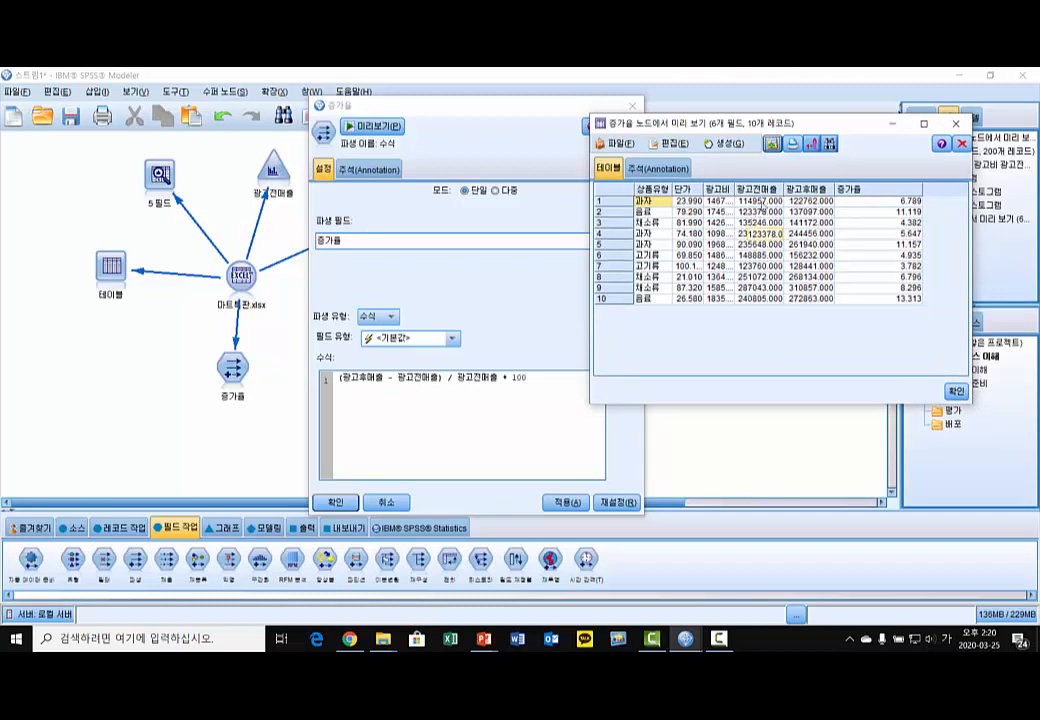
{"action": "left_click", "coordinate": [953, 391]}
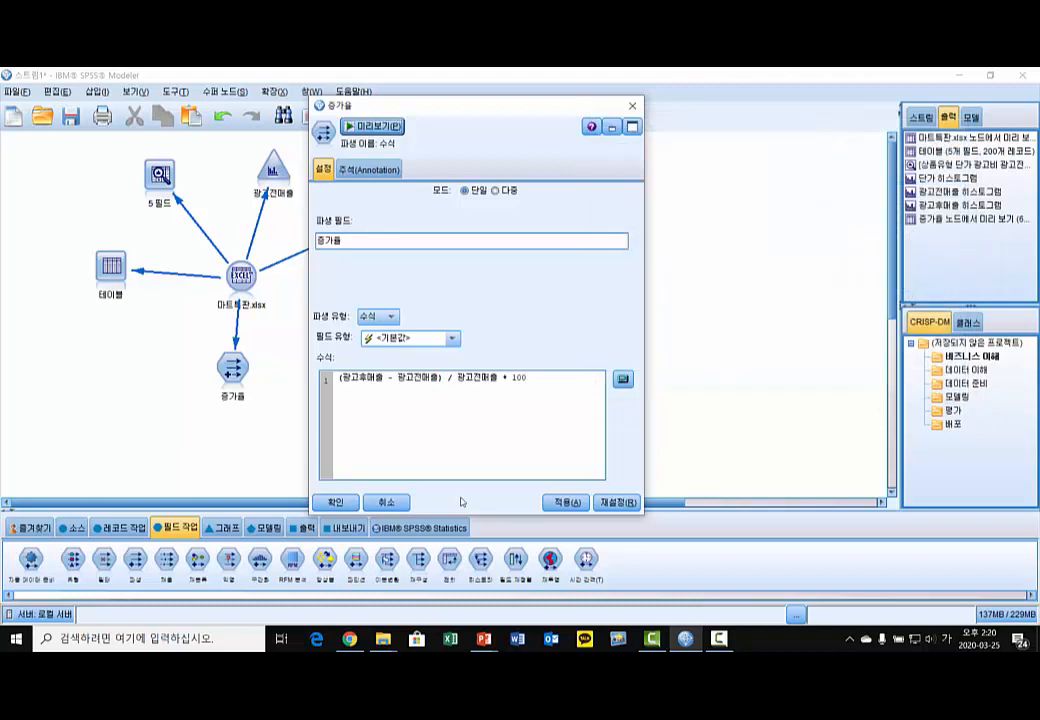
- Accept the 증가율 derive settings and shift its node slightly to the right beneath 마트특판.xlsx
{"action": "left_click", "coordinate": [335, 503]}
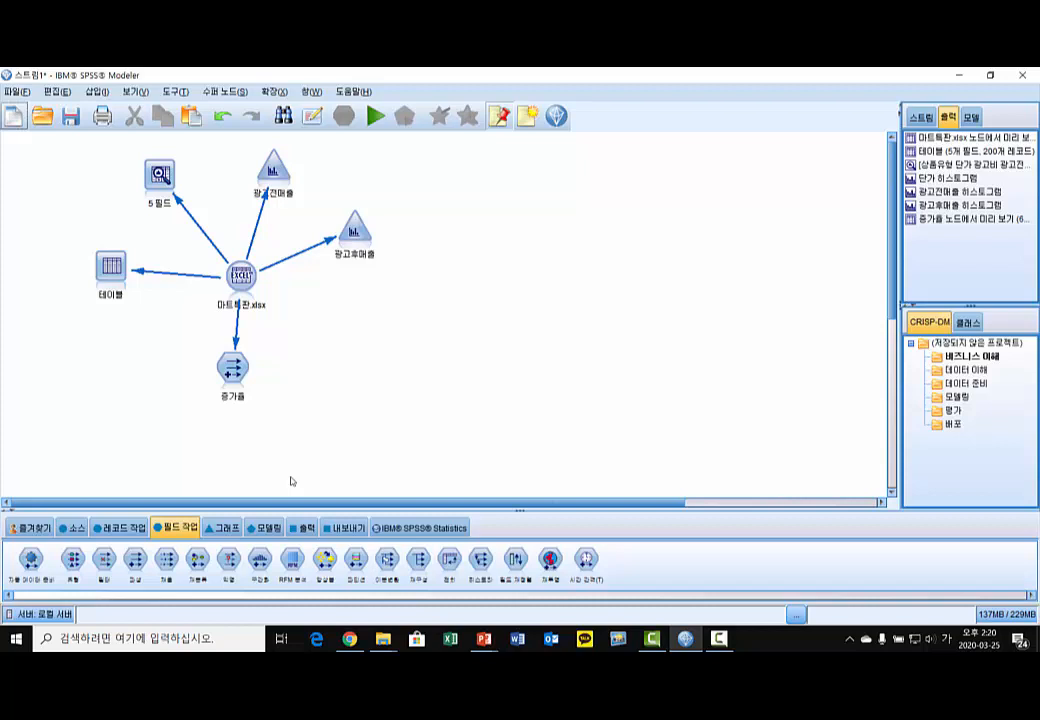
{"action": "key", "text": "ctrl+v"}
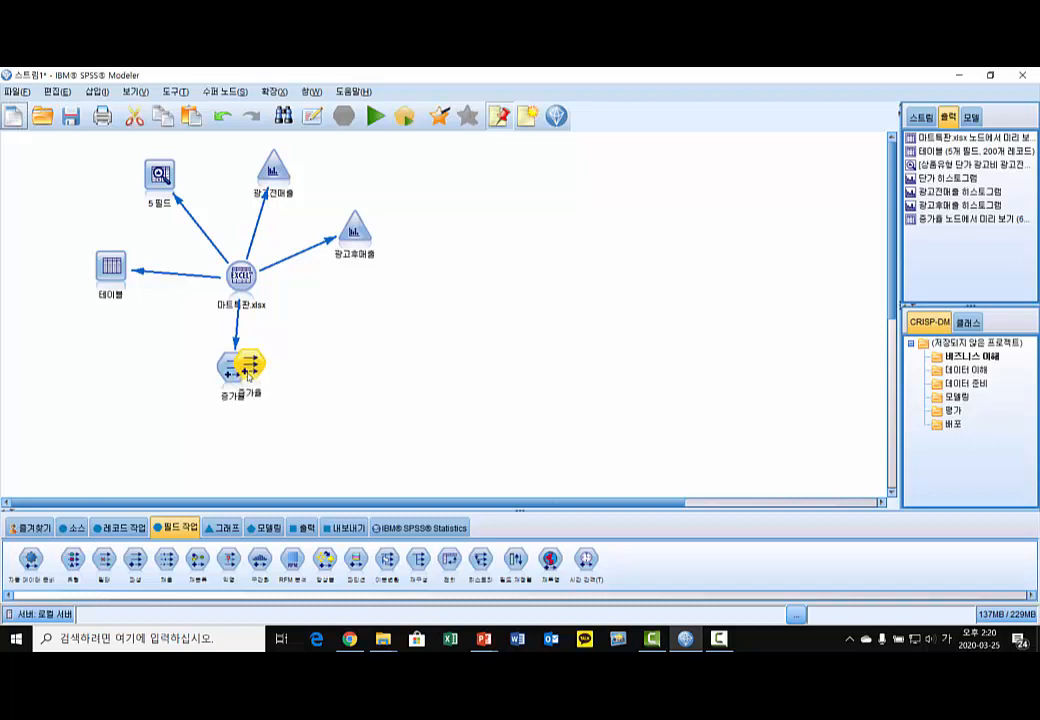
{"action": "left_click_drag", "start_coordinate": [249, 377], "coordinate": [249, 380]}
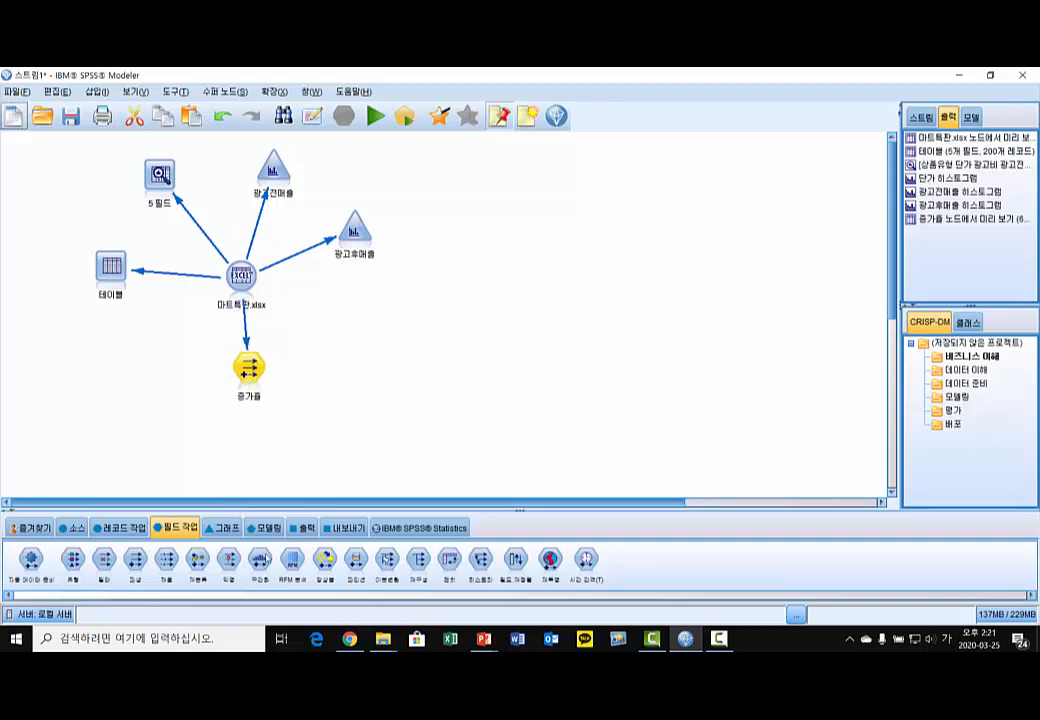
- Attach a Plot (도표) node to the 증가율 node and set 광고비 as its X field and 증가율 as its Y field
{"action": "left_click", "coordinate": [225, 530]}
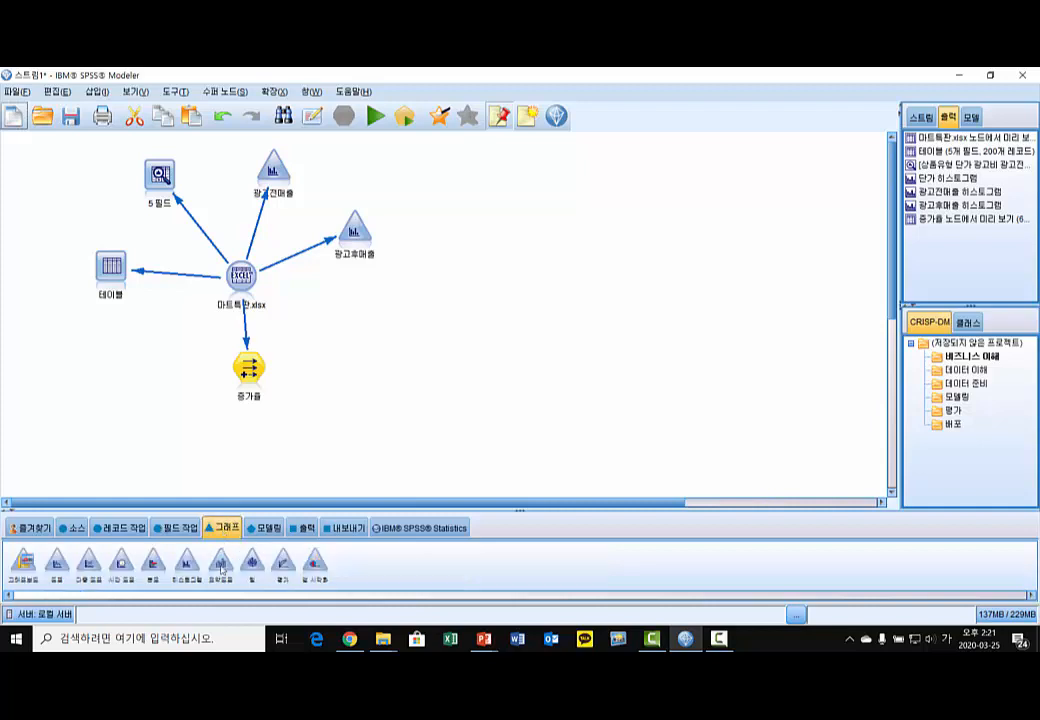
{"action": "double_click", "coordinate": [57, 565]}
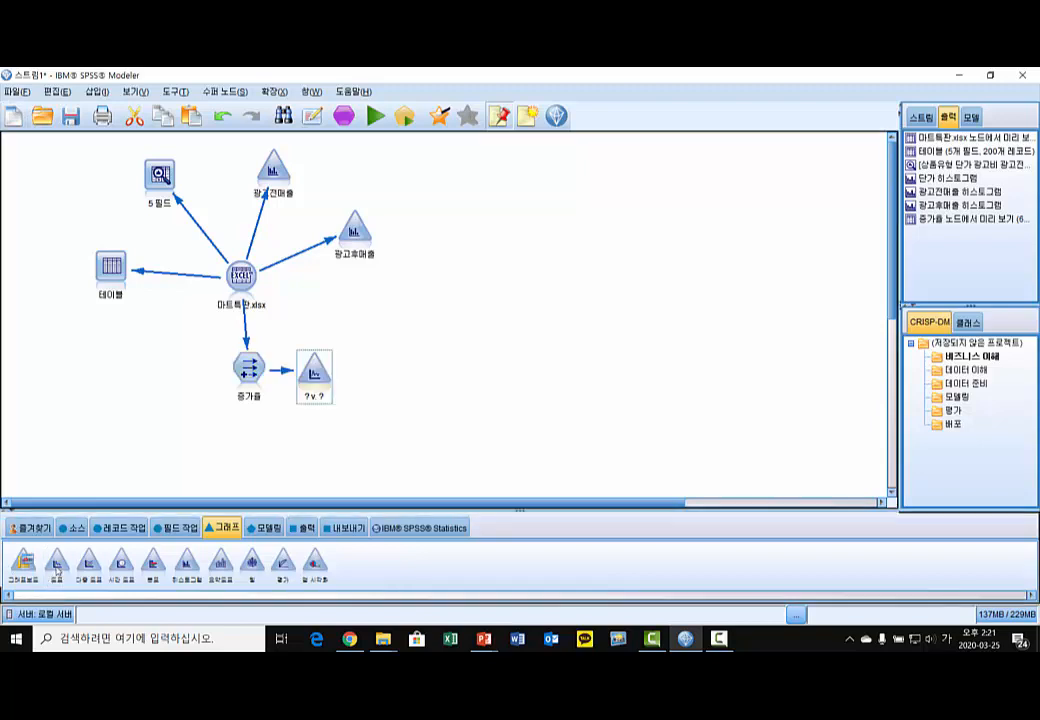
{"action": "double_click", "coordinate": [312, 374]}
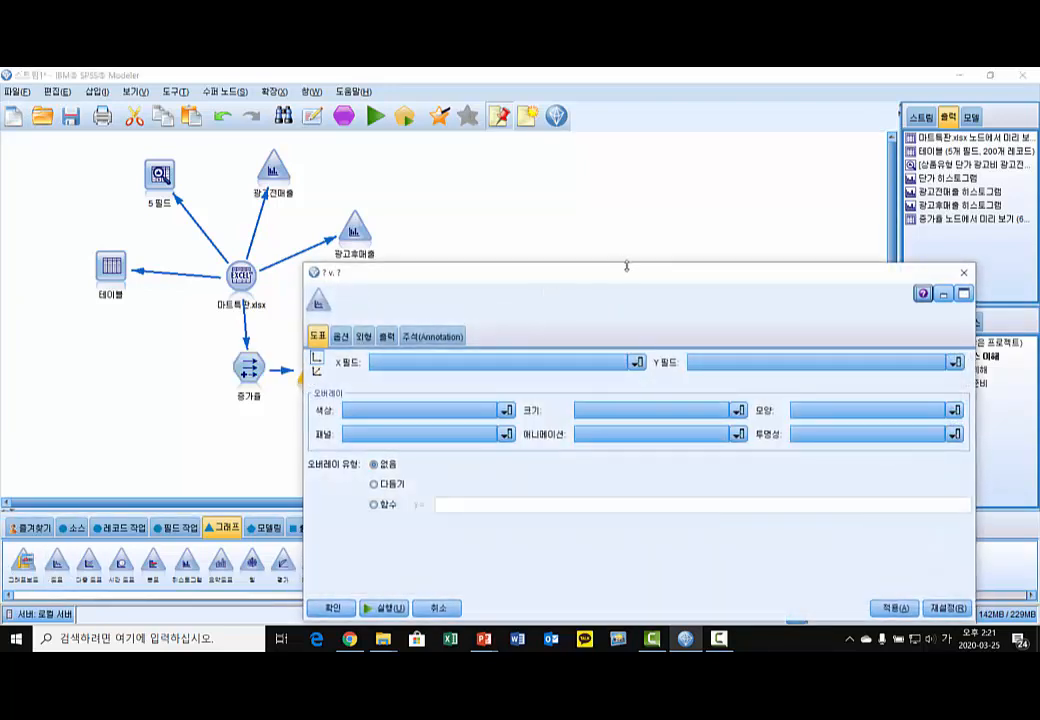
{"action": "left_click_drag", "start_coordinate": [630, 272], "coordinate": [675, 142]}
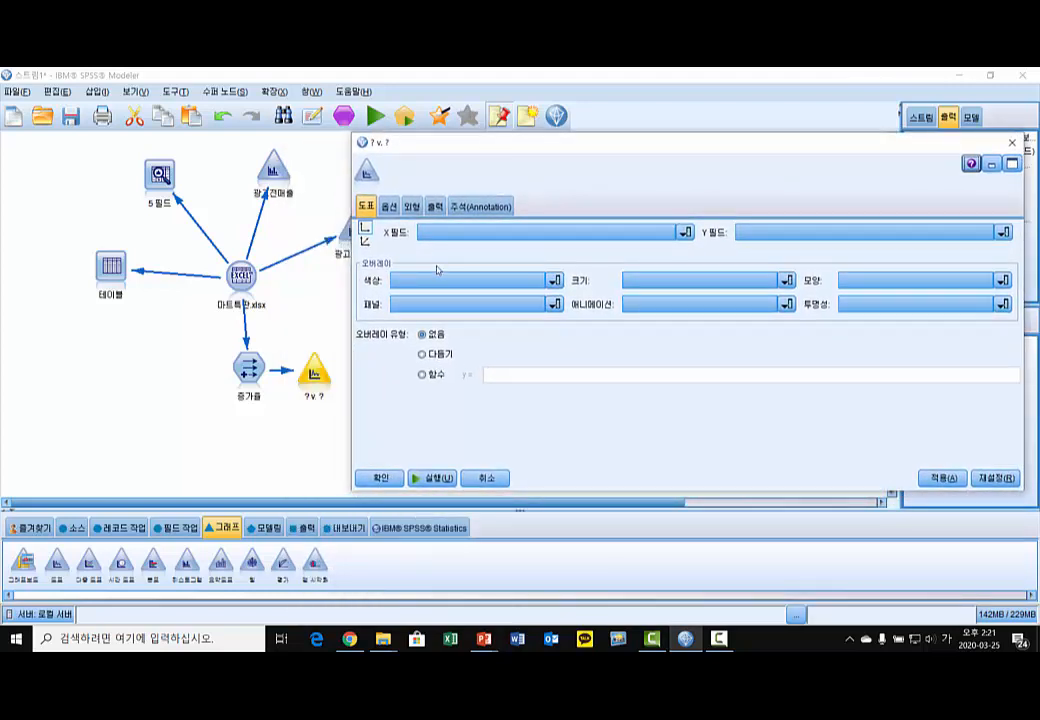
{"action": "left_click", "coordinate": [665, 232]}
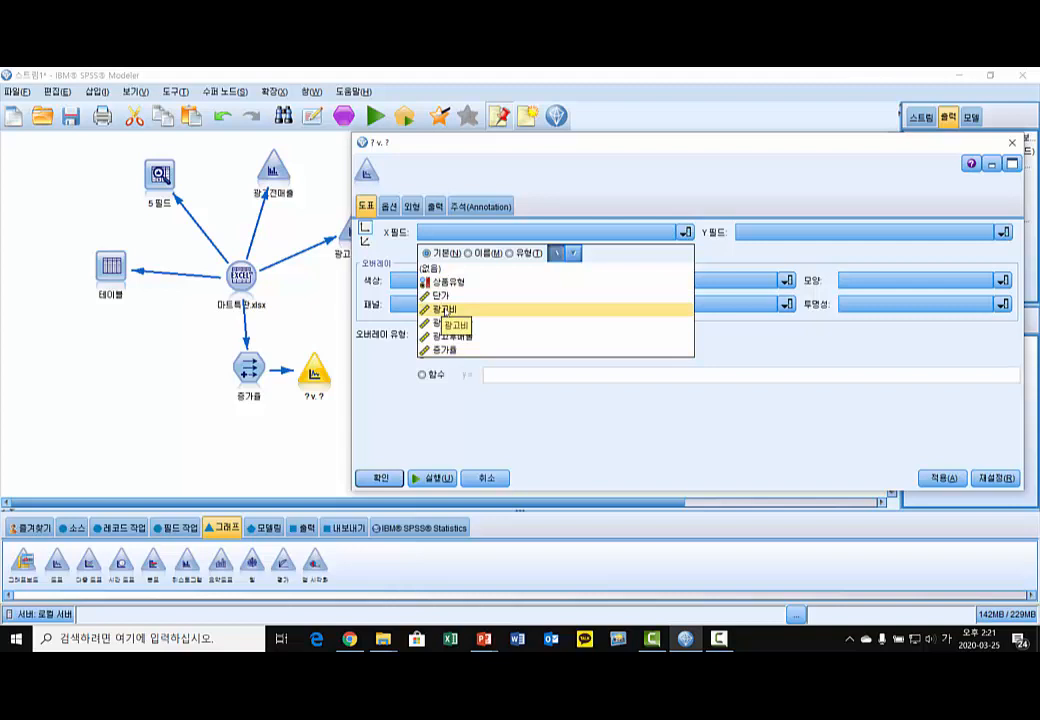
{"action": "left_click", "coordinate": [446, 310]}
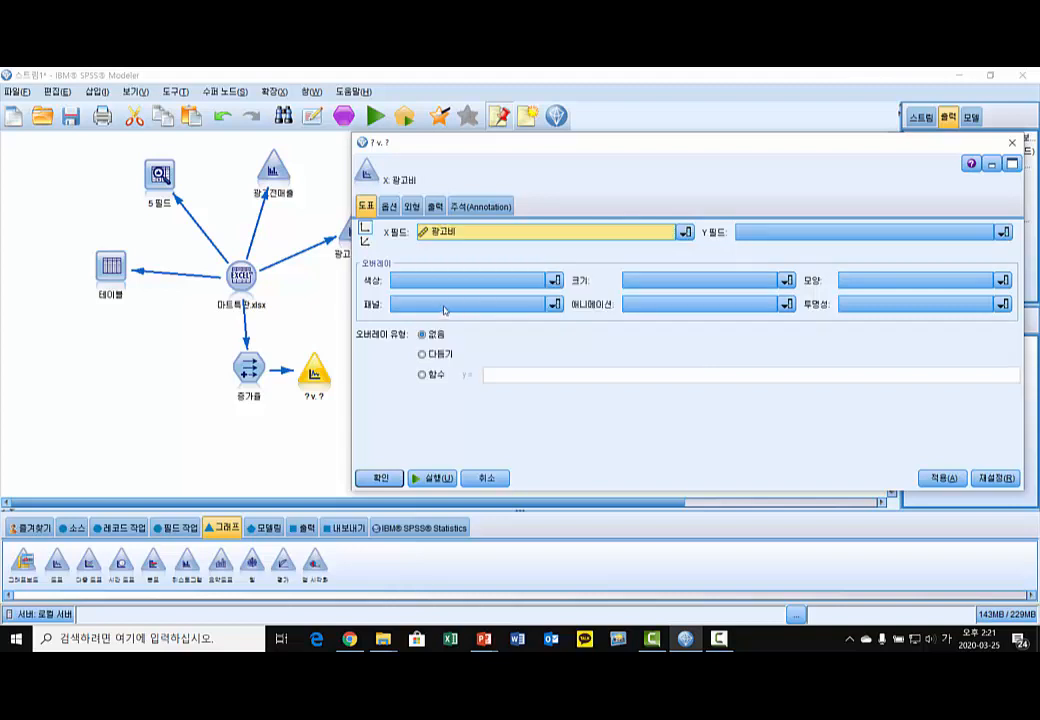
{"action": "left_click", "coordinate": [849, 233]}
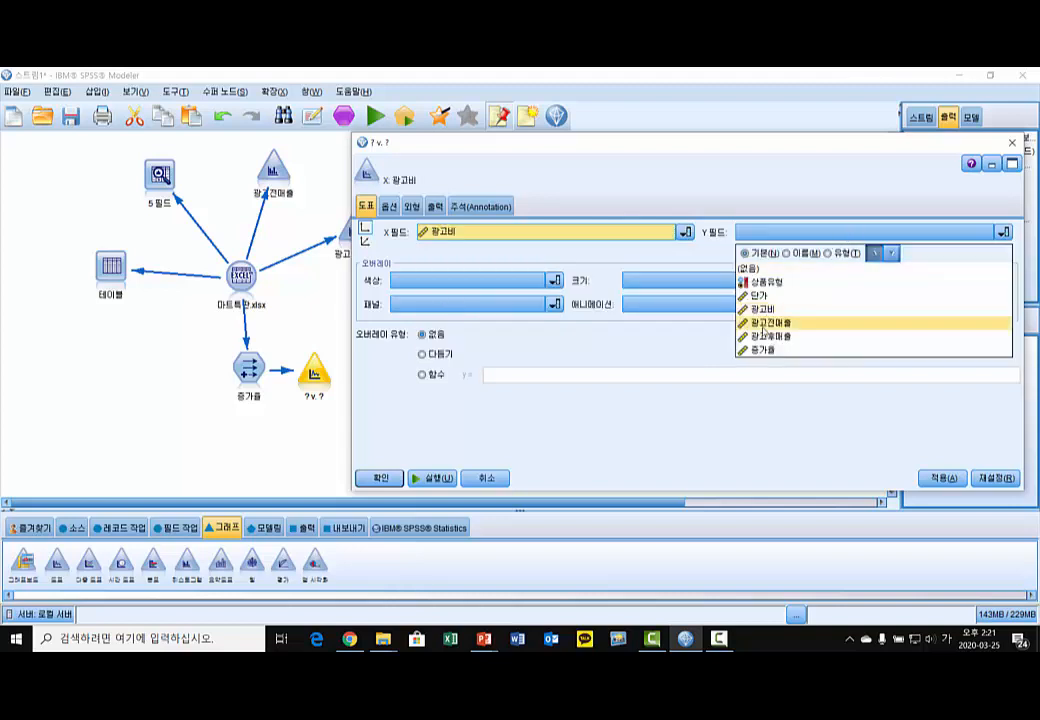
{"action": "left_click", "coordinate": [776, 351]}
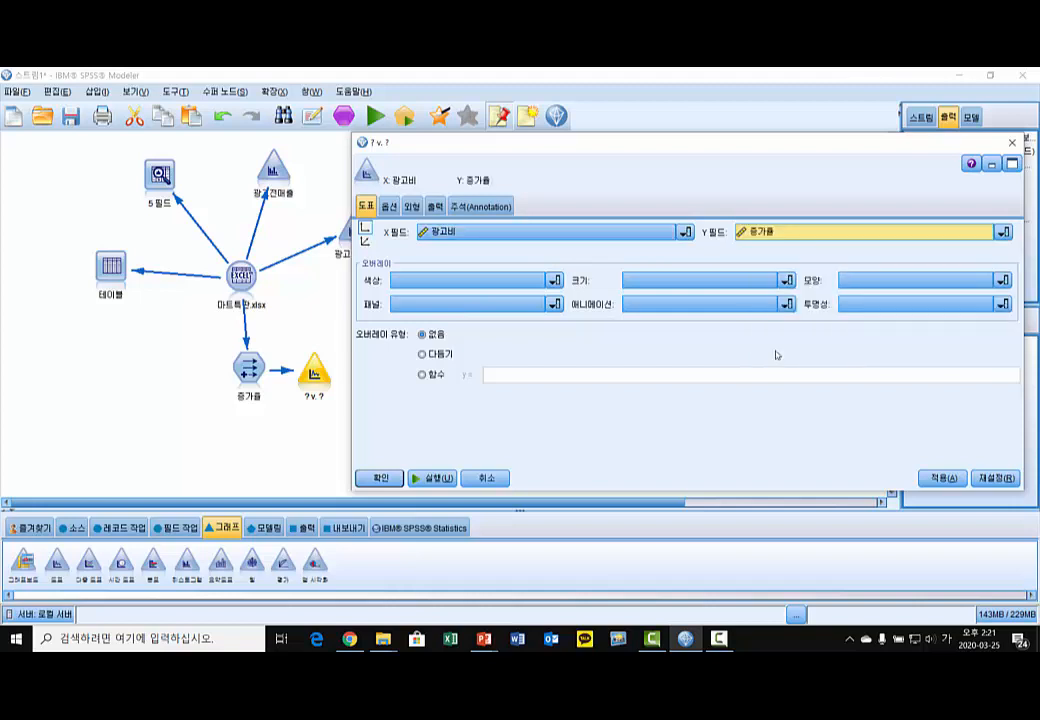
- Color the 광고비 v. 증가율 plot by 상품유형, run it, enlarge the resulting graph to examine it, and close it
{"action": "left_click", "coordinate": [554, 303]}
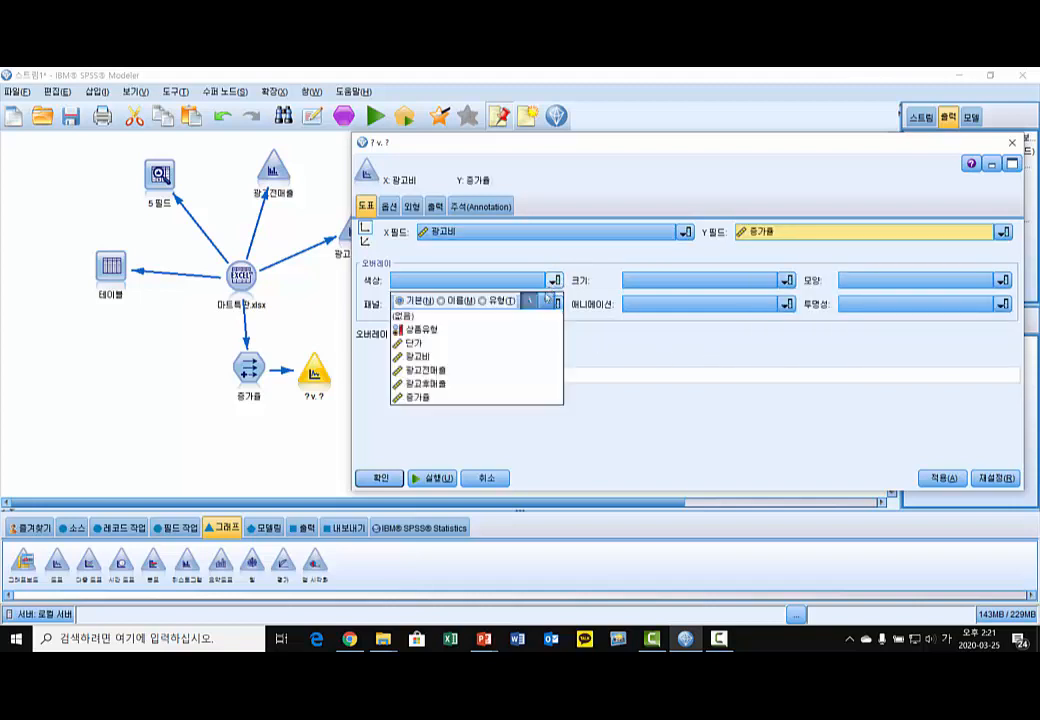
{"action": "left_click", "coordinate": [429, 330]}
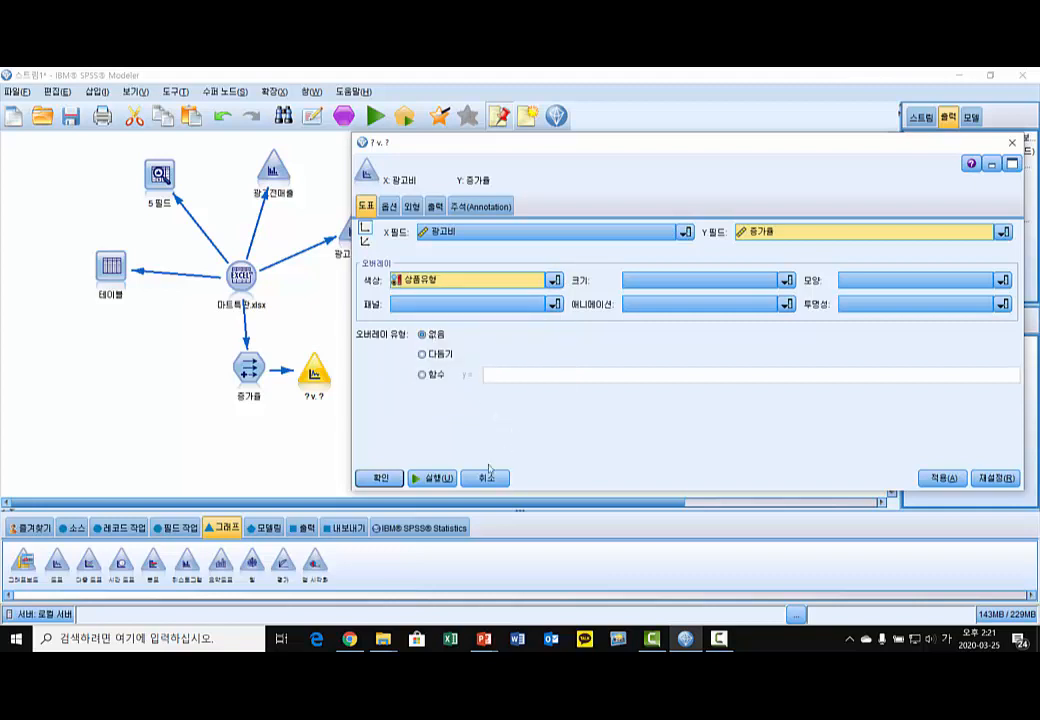
{"action": "left_click", "coordinate": [444, 479]}
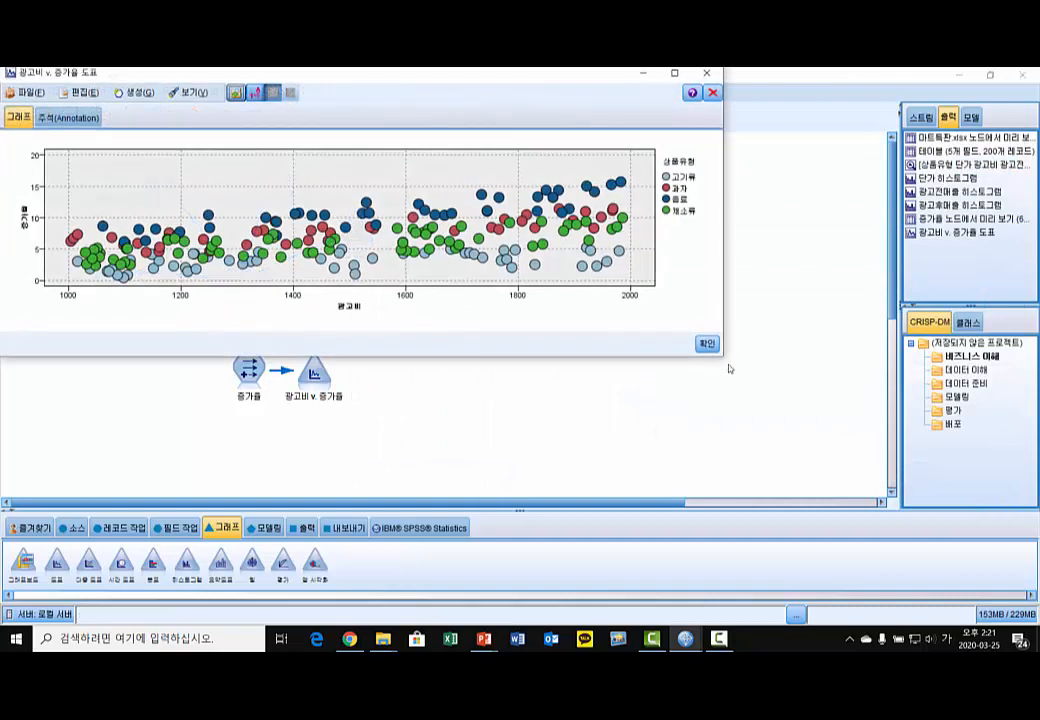
{"action": "left_click_drag", "start_coordinate": [729, 369], "coordinate": [833, 632]}
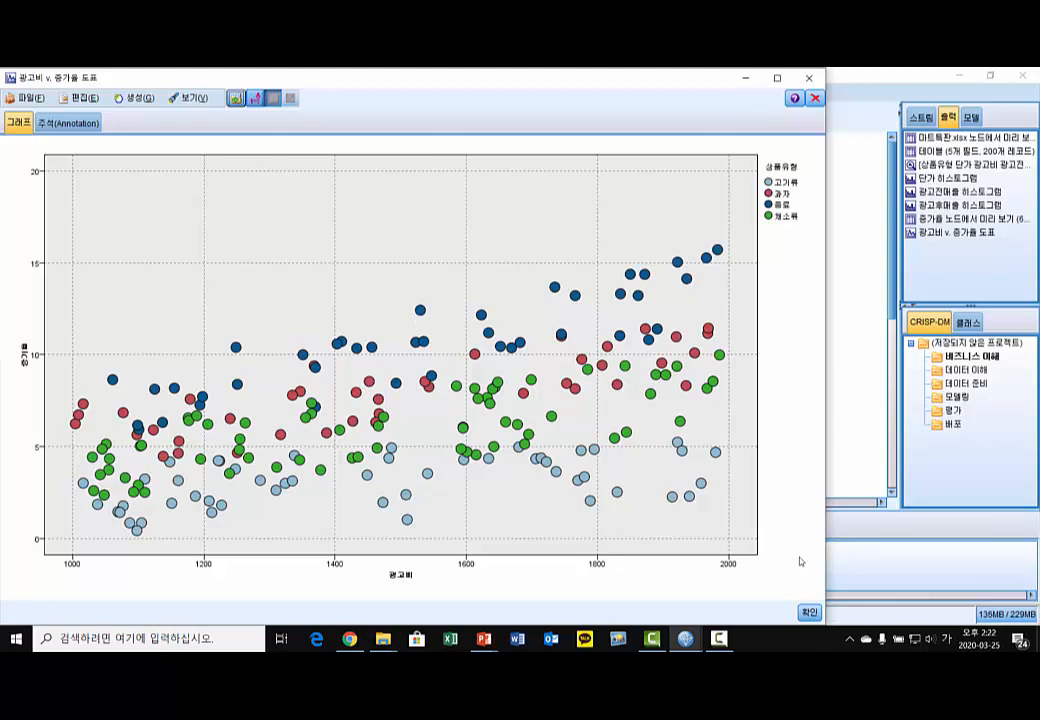
{"action": "left_click", "coordinate": [809, 613]}
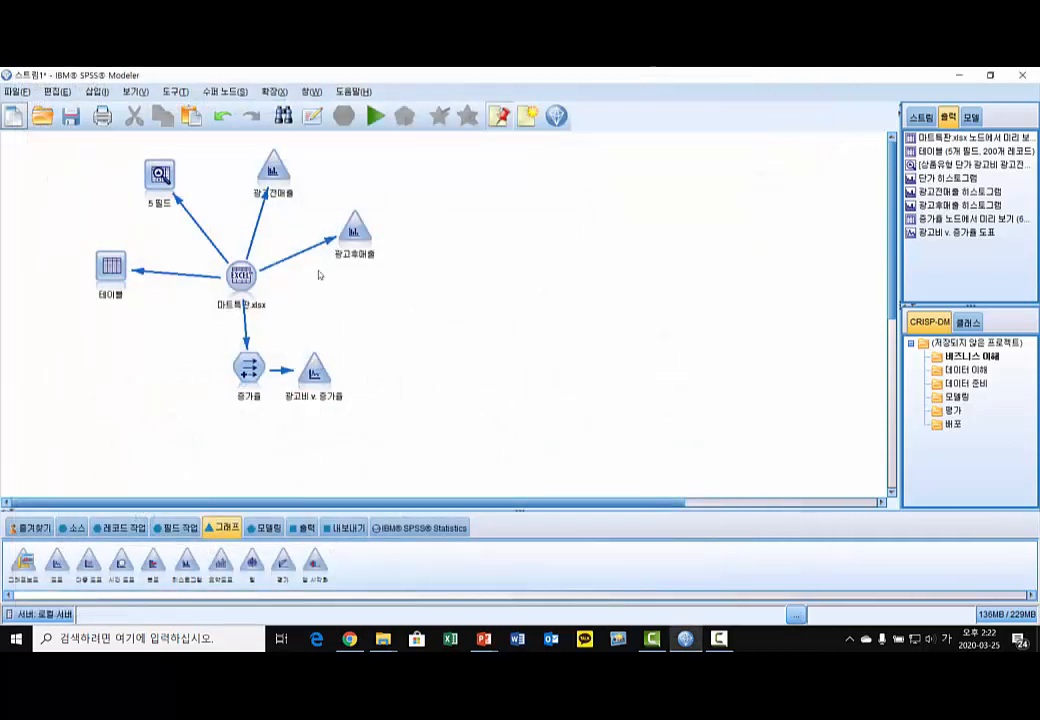
- Split the 광고비 v. 증가율 plot into panels by 상품유형, run it, review the graph, and close it
{"action": "double_click", "coordinate": [316, 372]}
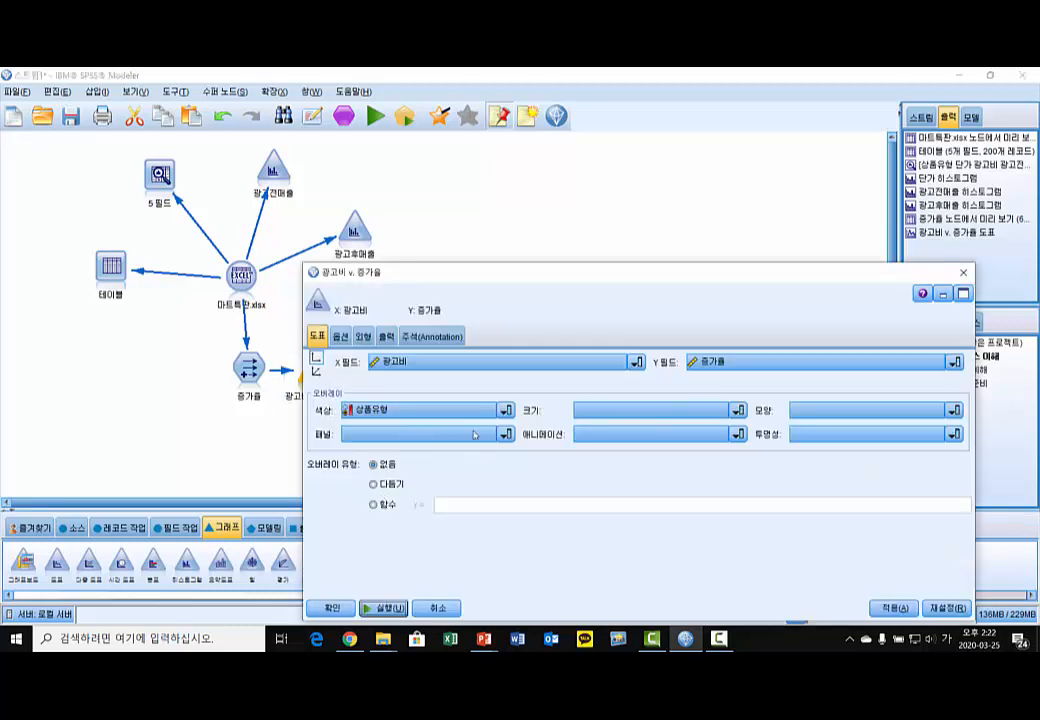
{"action": "left_click", "coordinate": [504, 434]}
{"action": "left_click", "coordinate": [392, 485]}
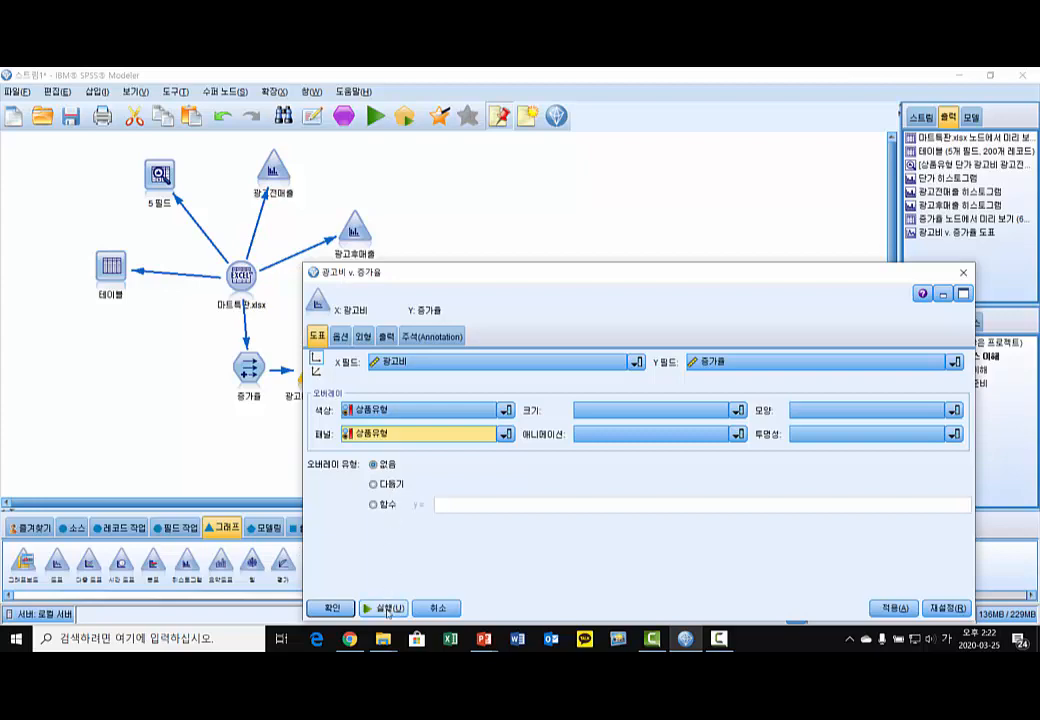
{"action": "left_click", "coordinate": [386, 608]}
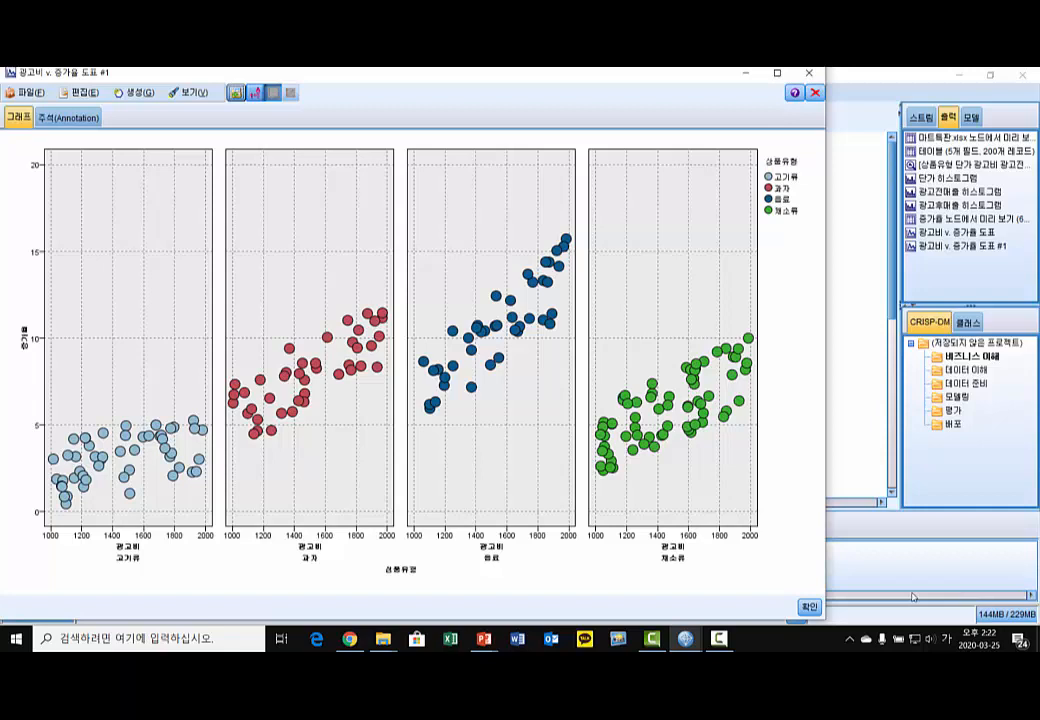
{"action": "left_click", "coordinate": [809, 607]}
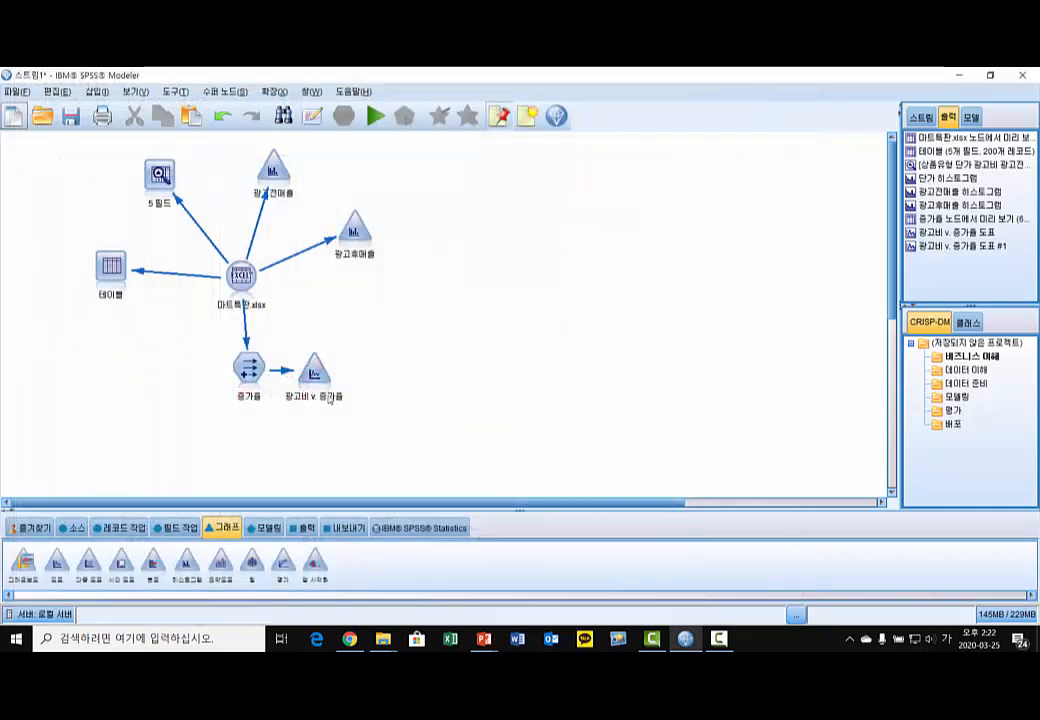
- Set the 광고비 v. 증가율 plot's overlay type to 다듬기, run it, review the graph, and close it
{"action": "double_click", "coordinate": [316, 375]}
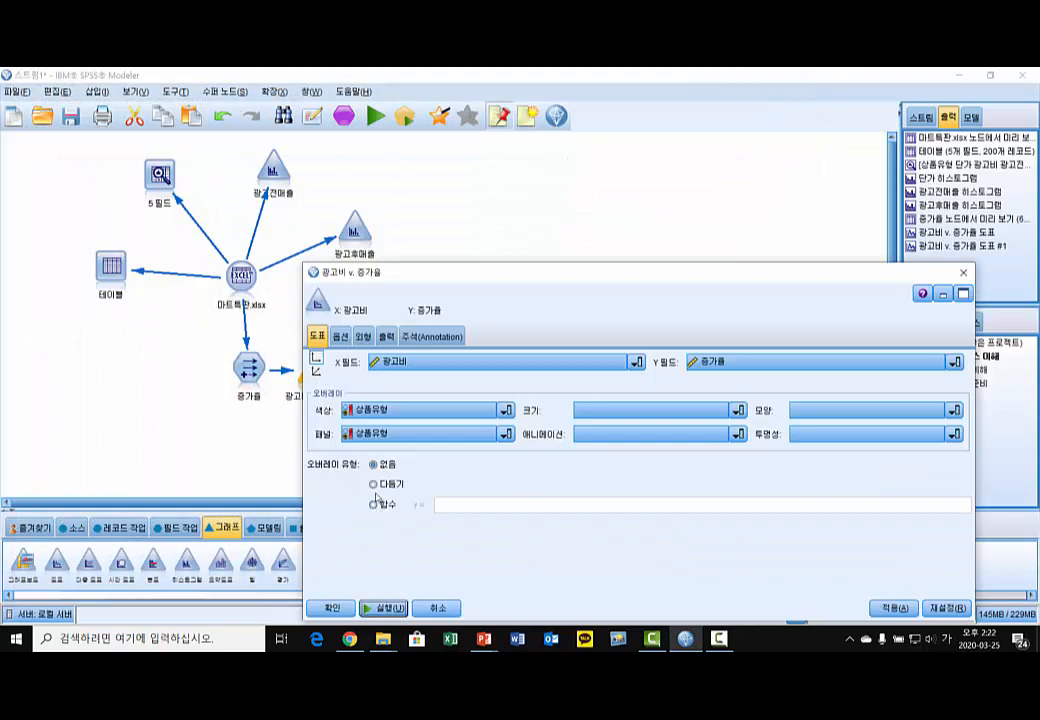
{"action": "left_click", "coordinate": [374, 485]}
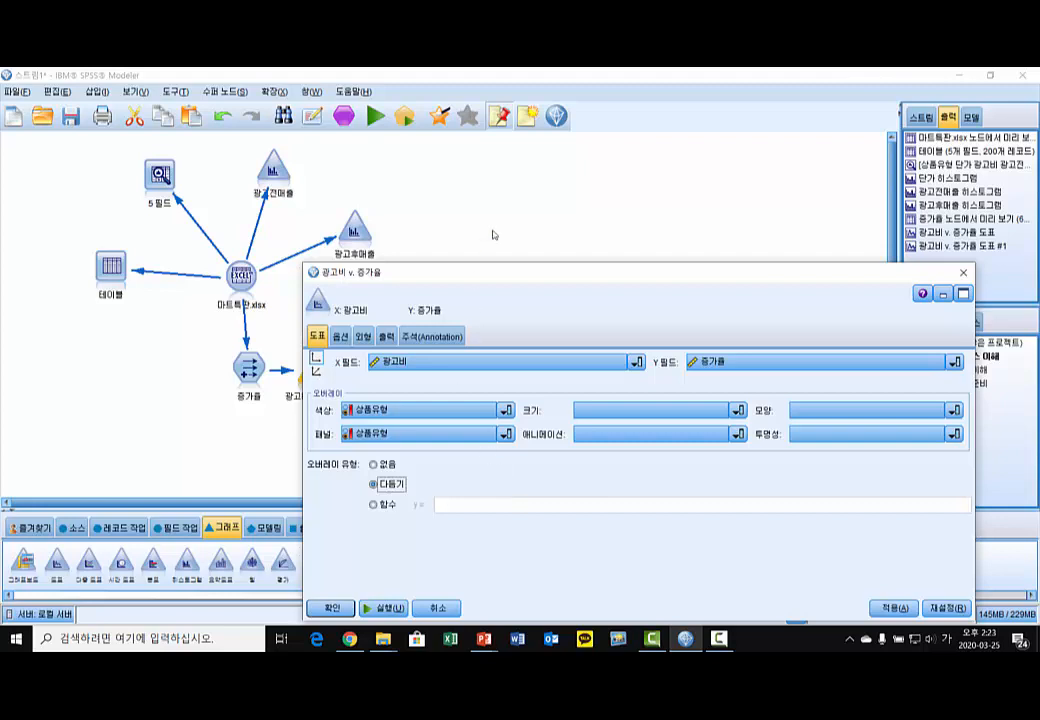
{"action": "left_click_drag", "start_coordinate": [499, 272], "coordinate": [491, 137]}
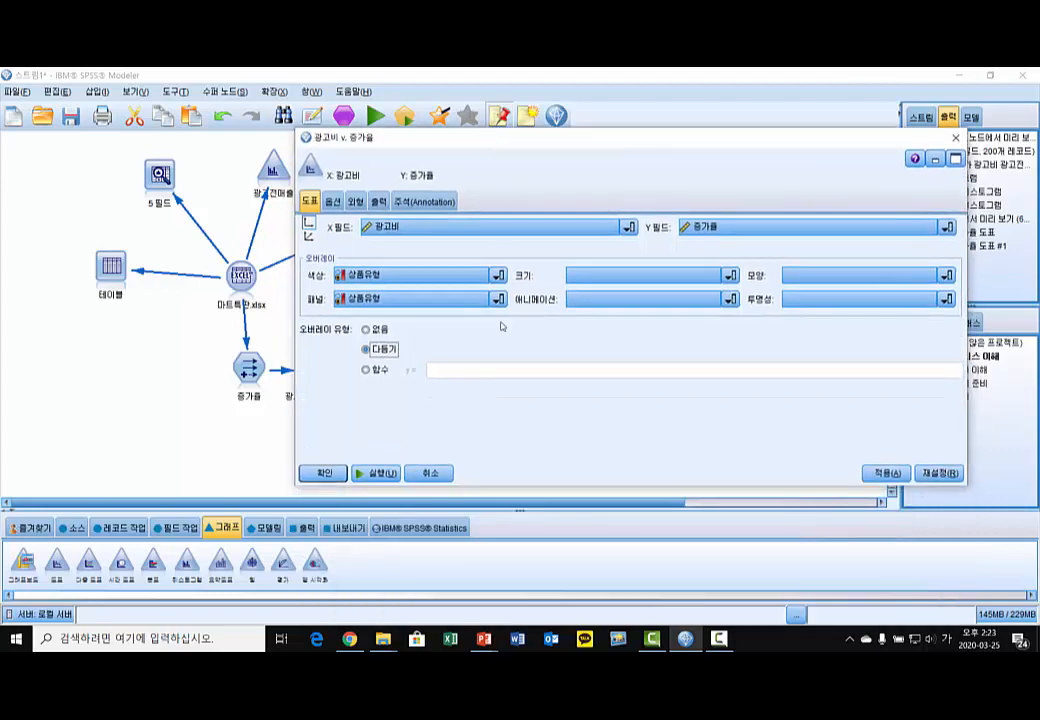
{"action": "left_click", "coordinate": [377, 473]}
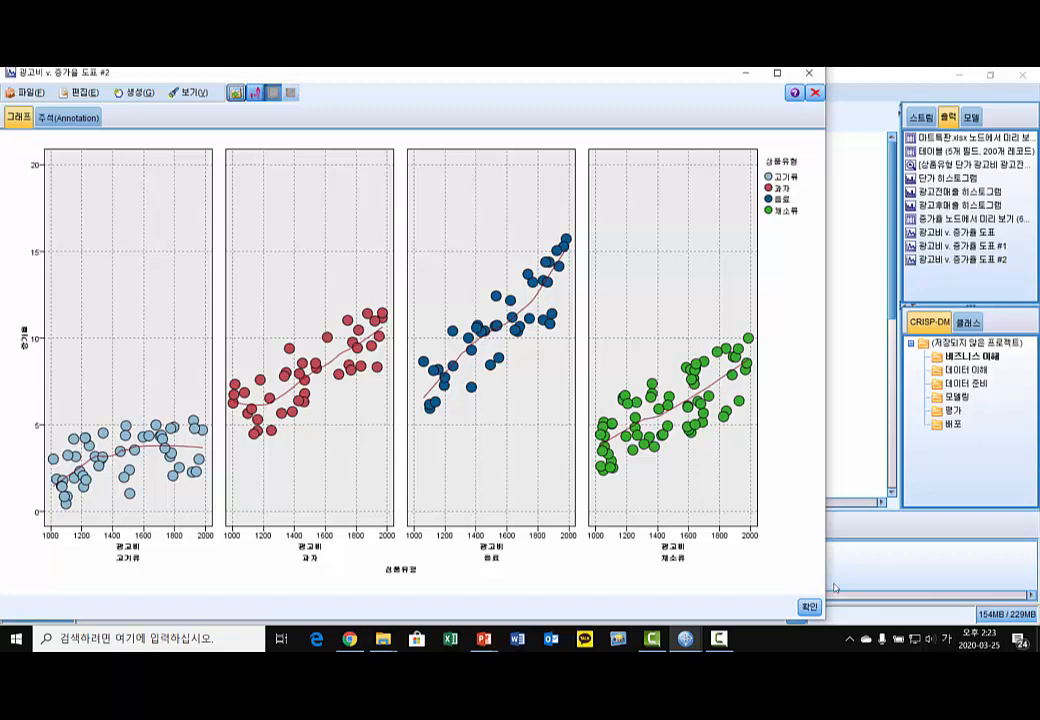
{"action": "left_click", "coordinate": [810, 74]}
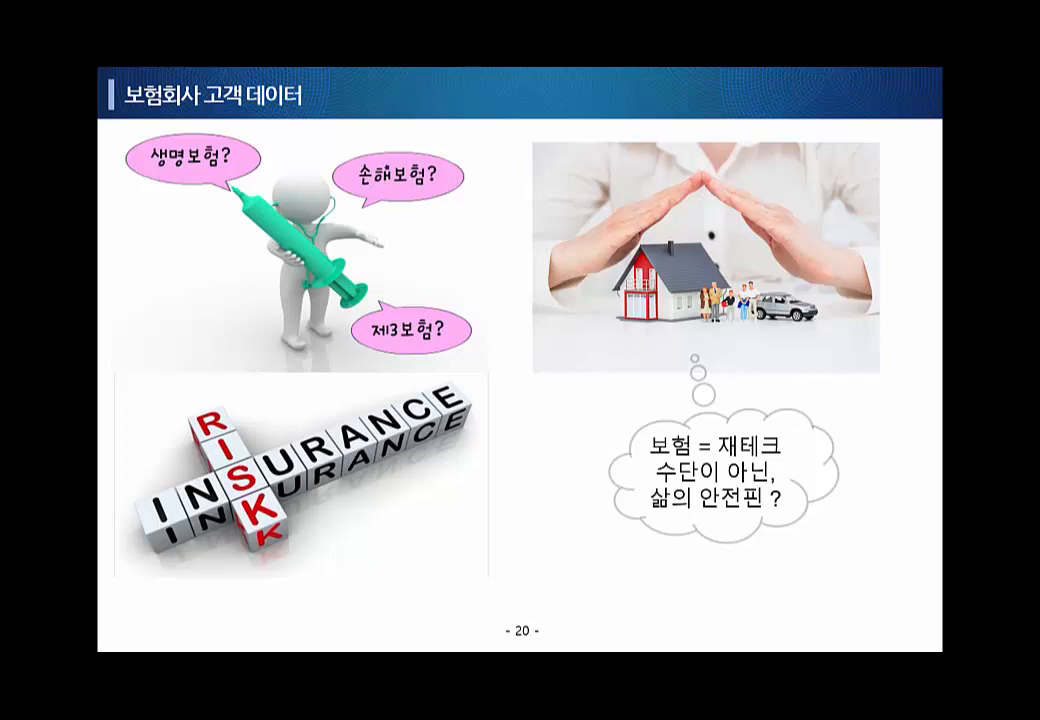
{"action": "key", "text": "Right"}
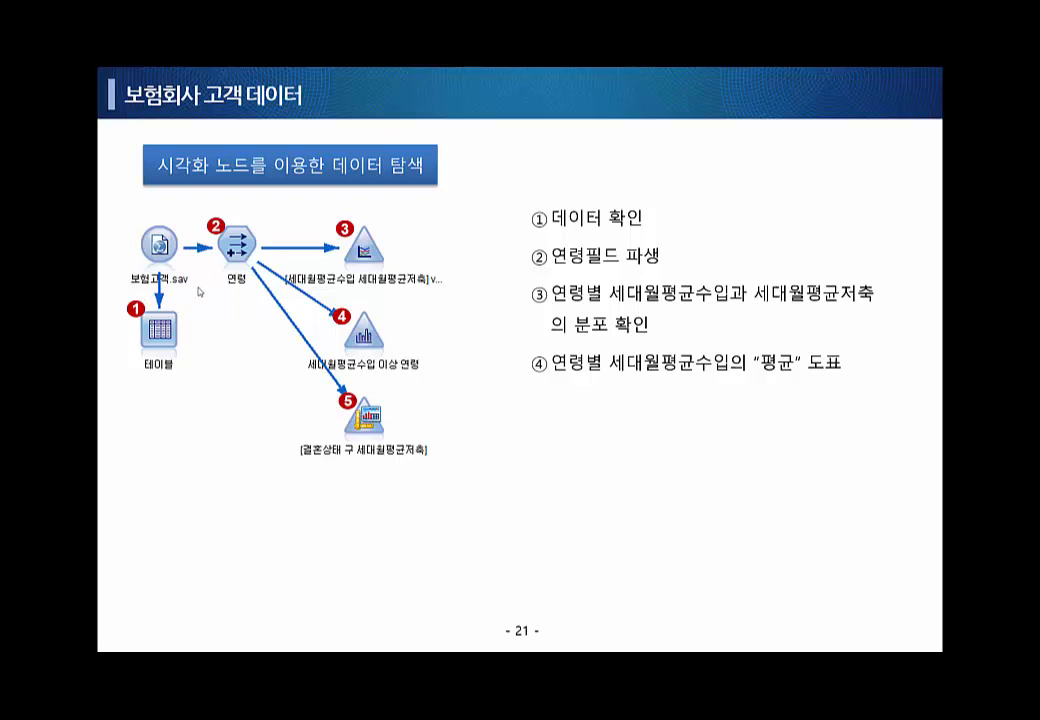
{"action": "key", "text": "alt+Tab"}
{"action": "key", "text": "alt+Tab"}
{"action": "key", "text": "alt+Tab"}
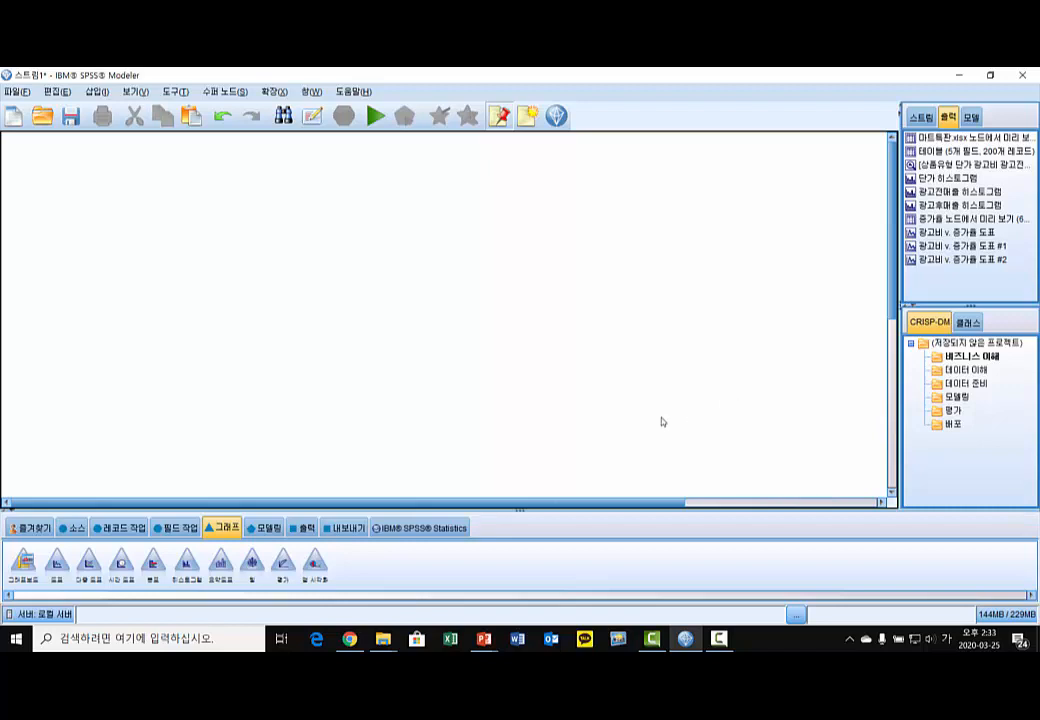
- Place a Statistics 파일 source node on the empty canvas and choose 보험고객.sav as its import file
{"action": "left_click", "coordinate": [78, 527]}
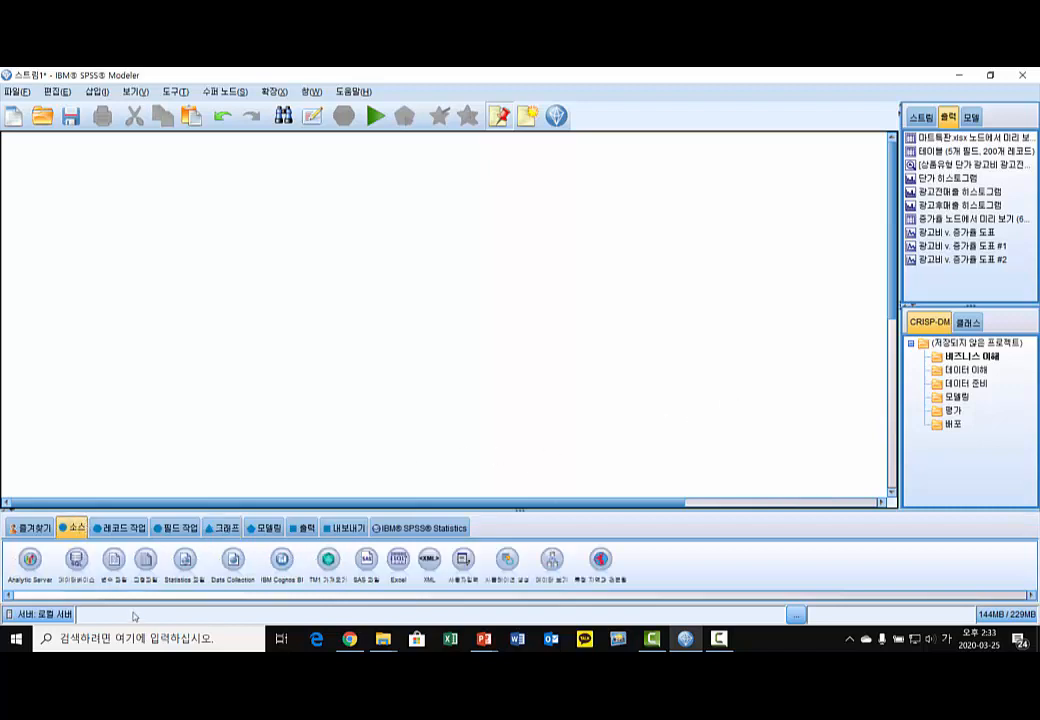
{"action": "left_click", "coordinate": [184, 560]}
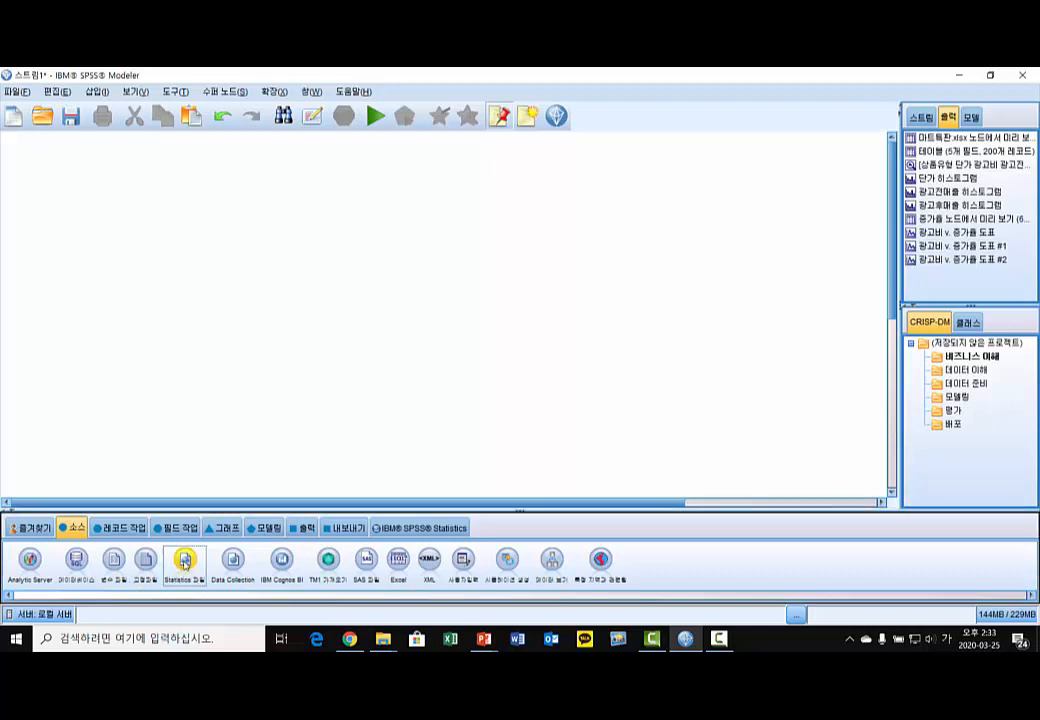
{"action": "left_click", "coordinate": [177, 292]}
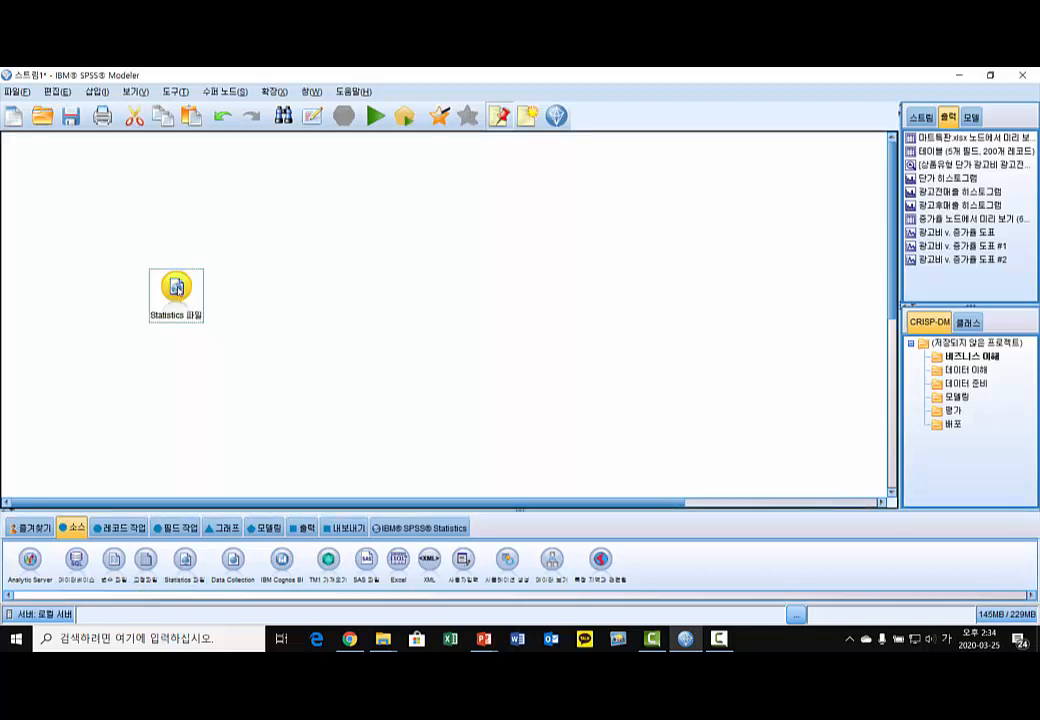
{"action": "double_click", "coordinate": [177, 288]}
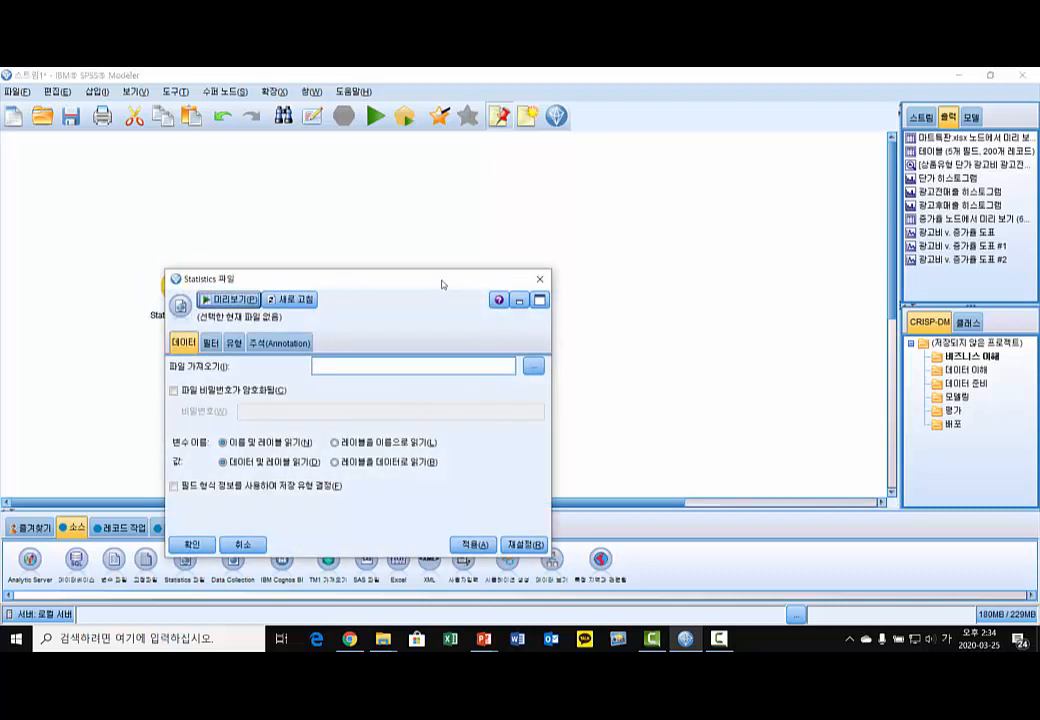
{"action": "left_click_drag", "start_coordinate": [443, 285], "coordinate": [541, 218]}
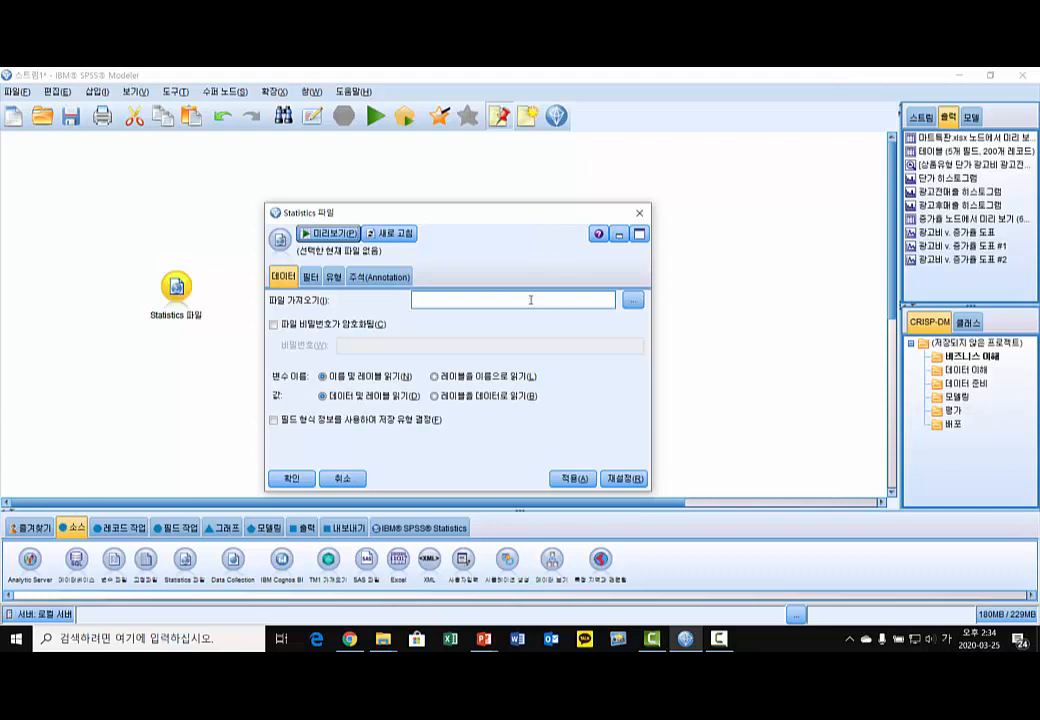
{"action": "left_click", "coordinate": [633, 301]}
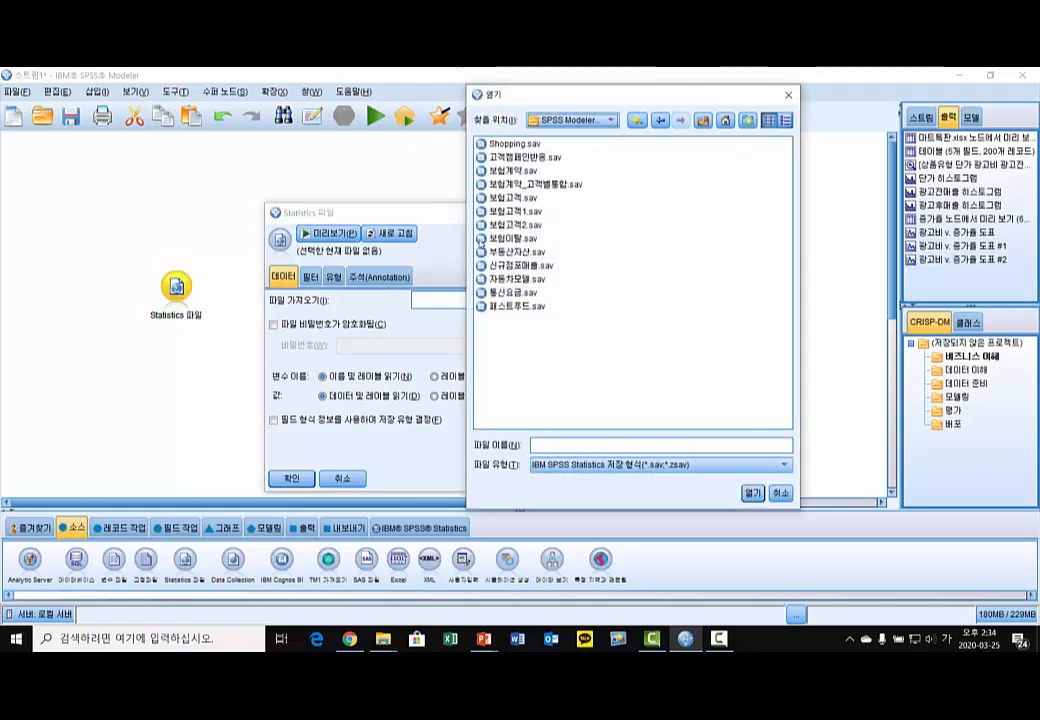
{"action": "left_click", "coordinate": [506, 198]}
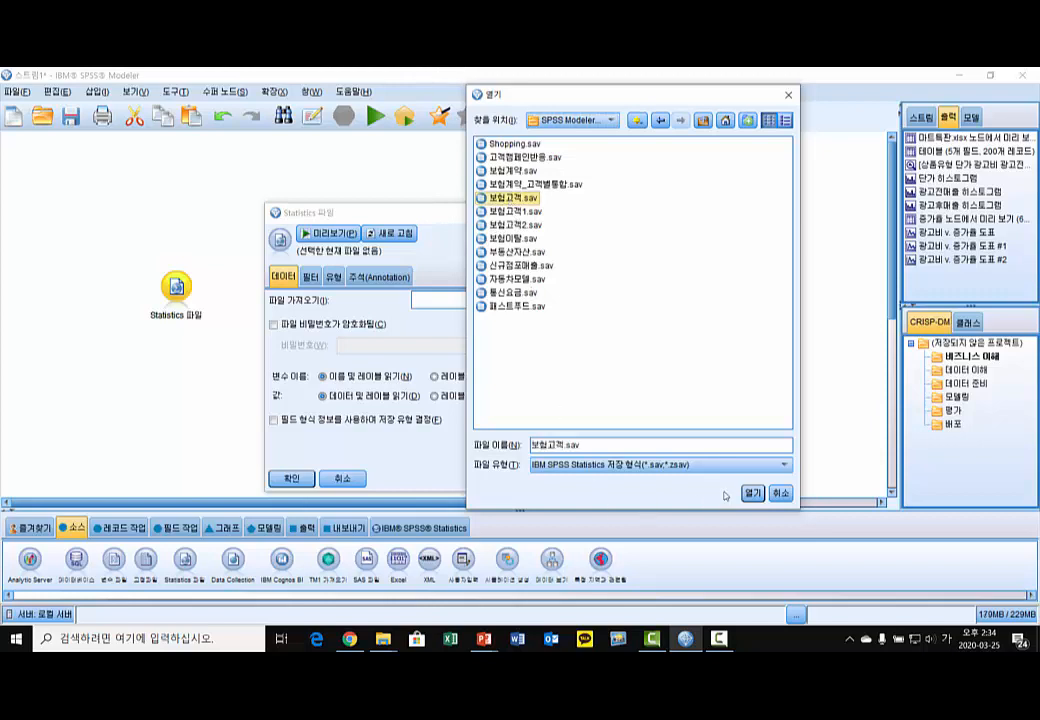
{"action": "left_click", "coordinate": [756, 493]}
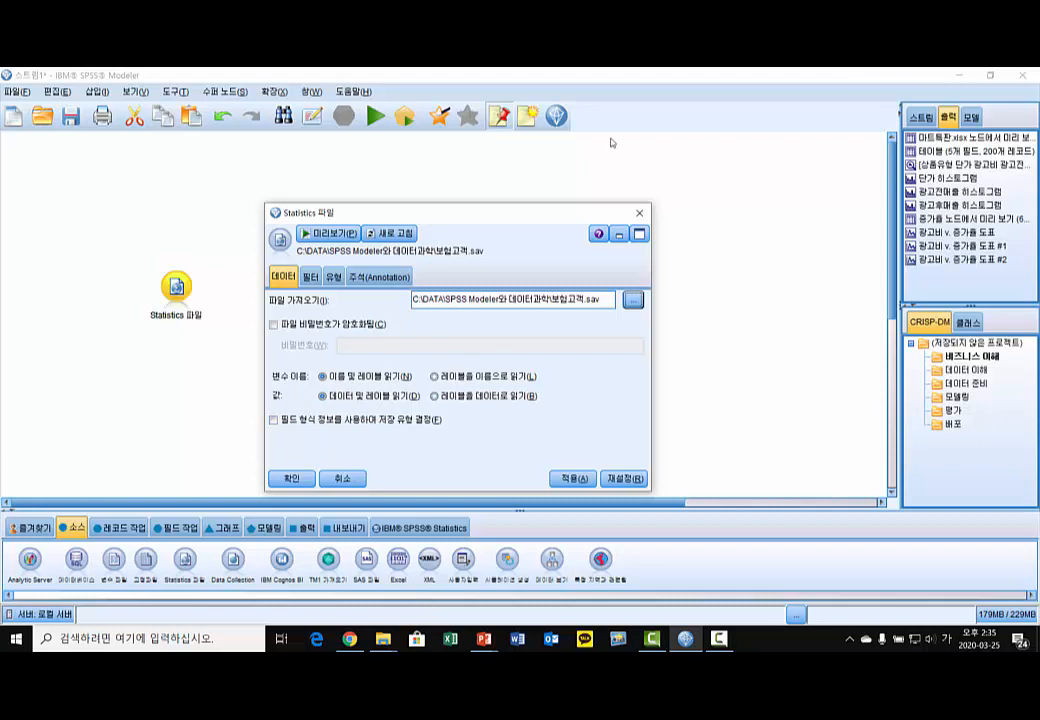
- Preview the 보험고객.sav records, enlarge the preview to read all the fields, and close it
{"action": "left_click_drag", "start_coordinate": [502, 214], "coordinate": [472, 143]}
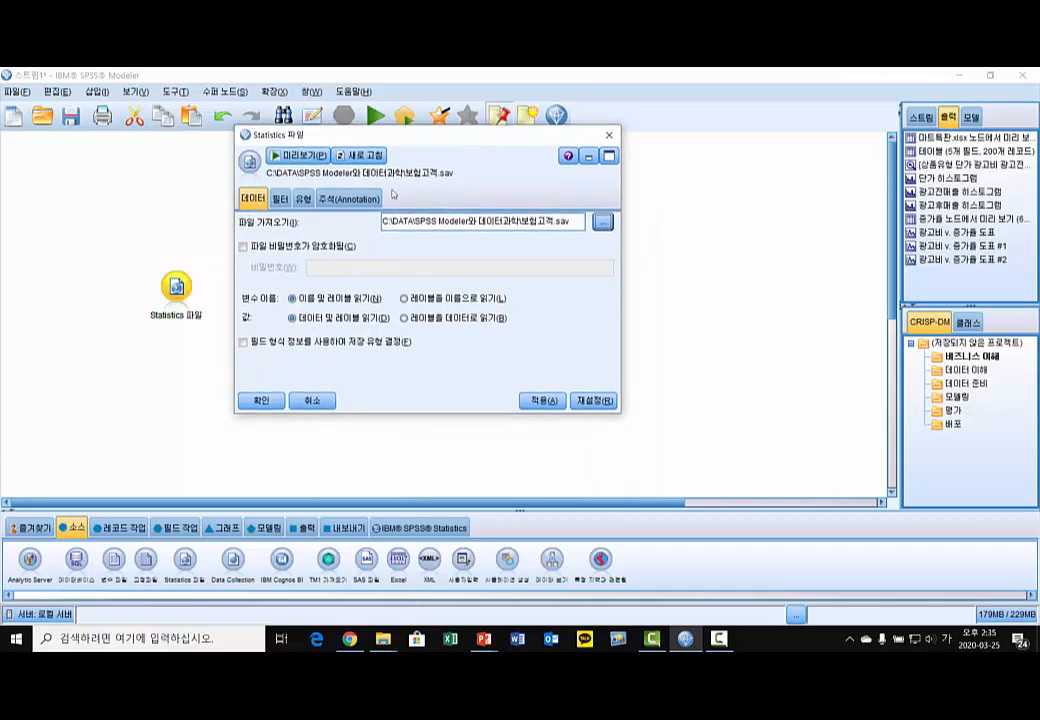
{"action": "left_click", "coordinate": [303, 156]}
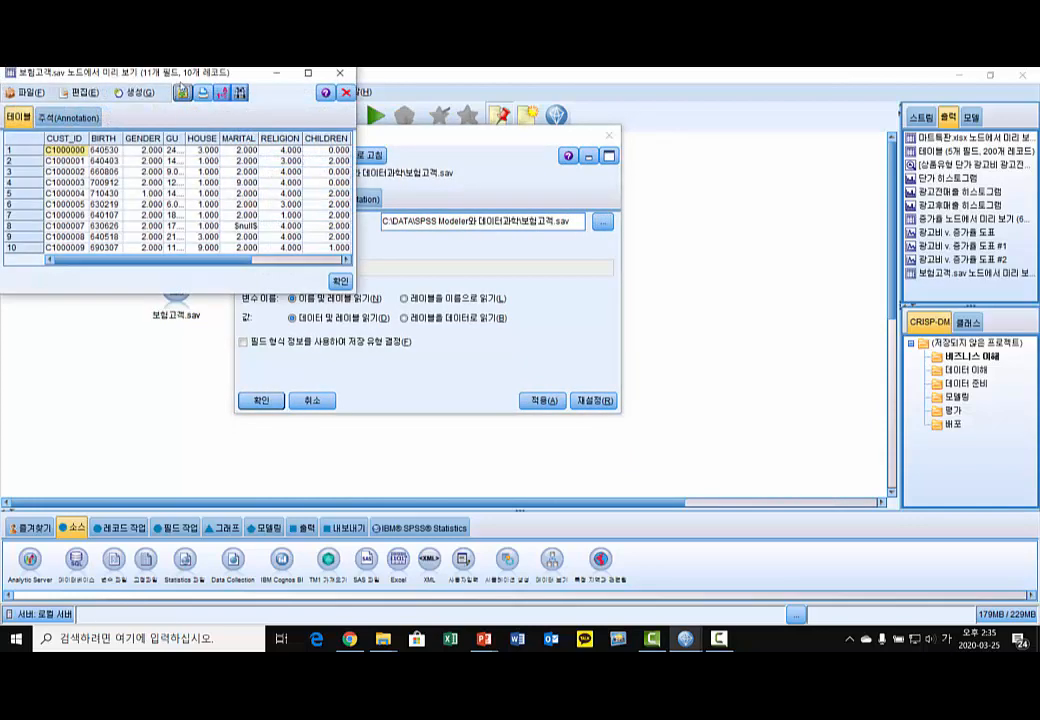
{"action": "left_click_drag", "start_coordinate": [148, 68], "coordinate": [483, 101]}
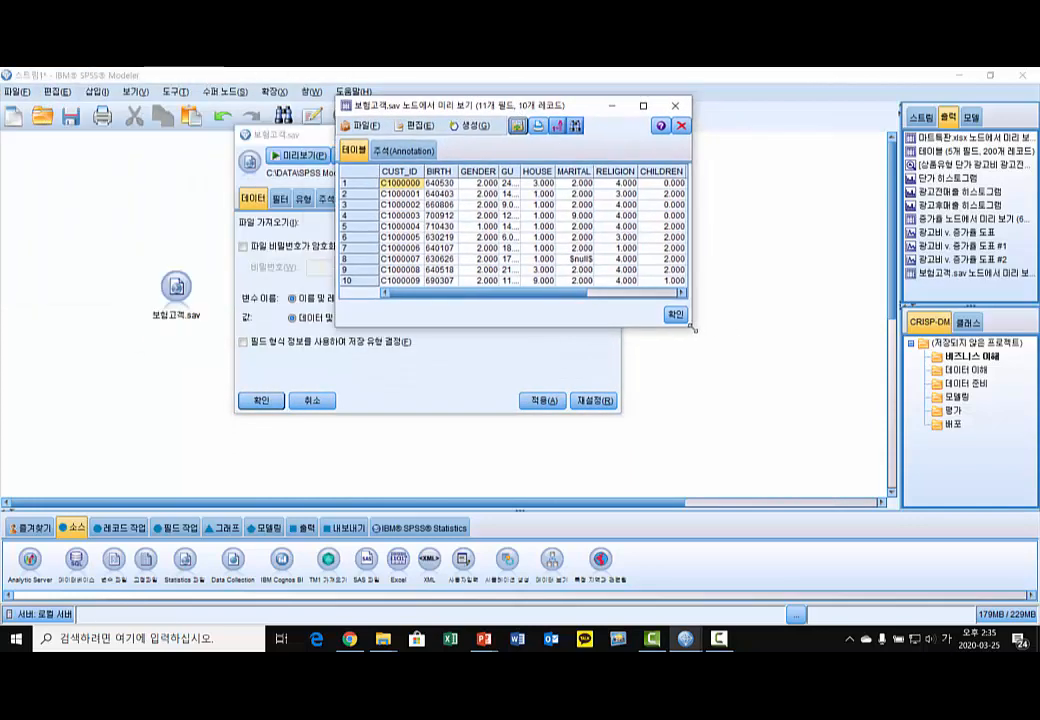
{"action": "left_click_drag", "start_coordinate": [690, 325], "coordinate": [1035, 484]}
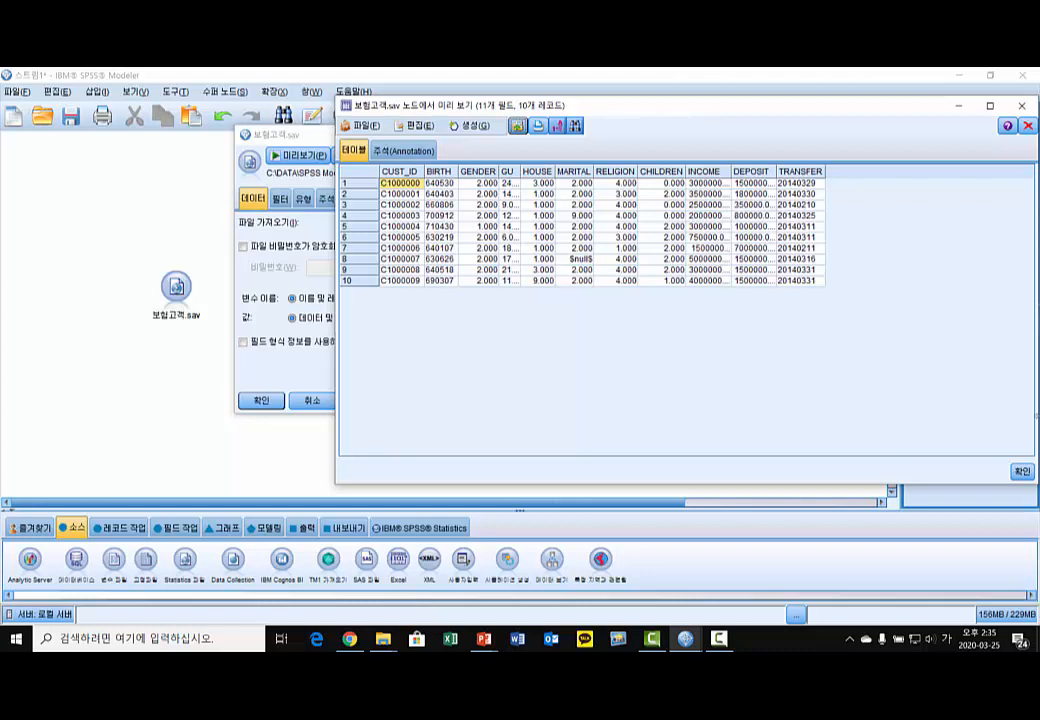
{"action": "left_click", "coordinate": [1022, 471]}
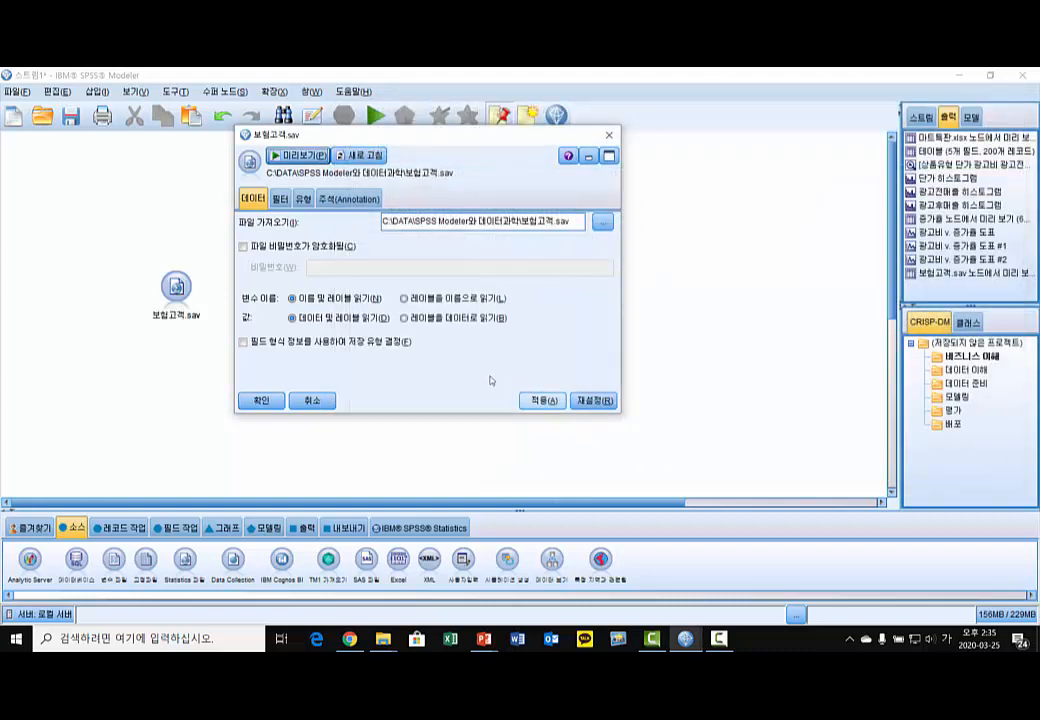
- Set 변수 이름 to 레이블을 이름으로 읽기 and 값 to 레이블을 데이터로 읽기, and check the enlarged preview, including the $null$ cell under 결혼상태
{"action": "left_click", "coordinate": [405, 299]}
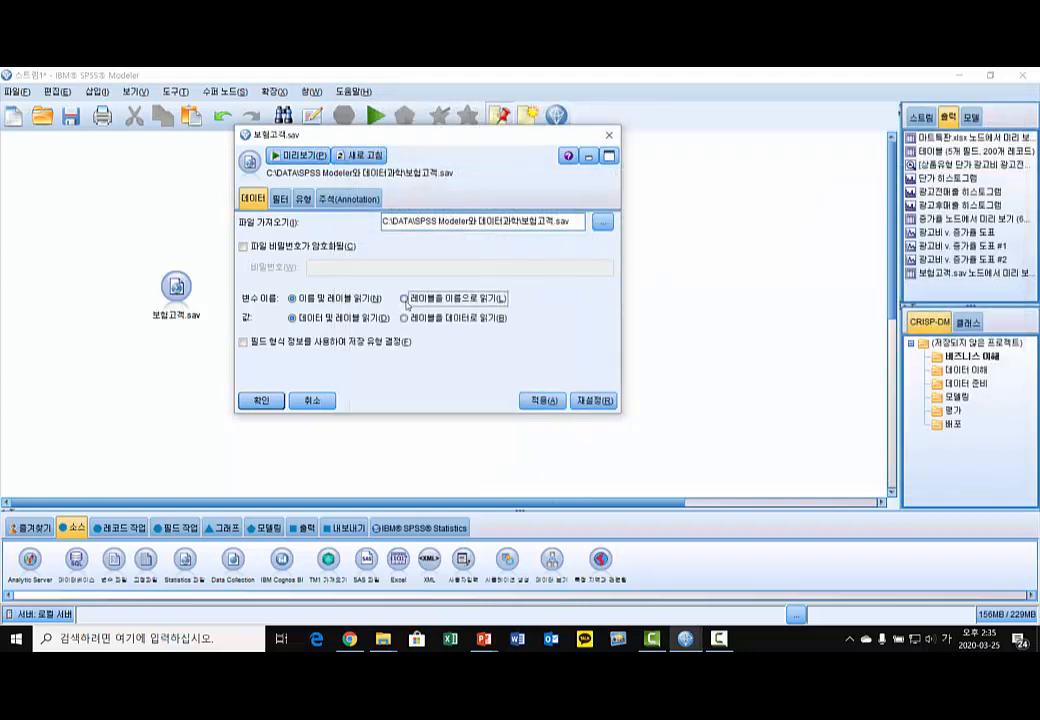
{"action": "left_click", "coordinate": [404, 318]}
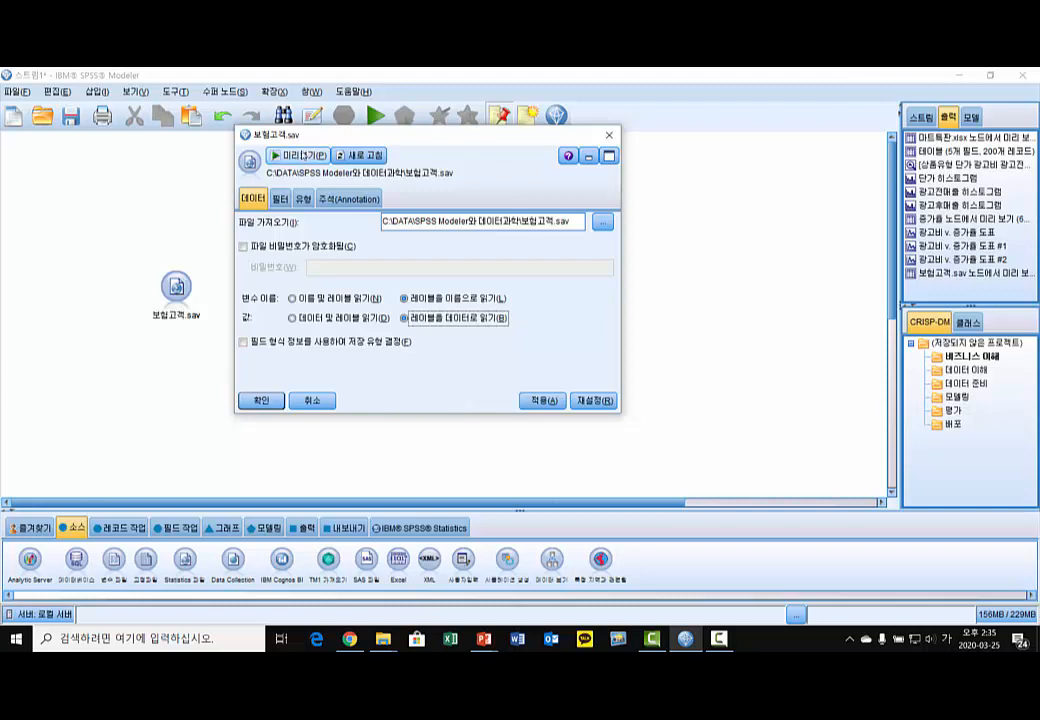
{"action": "left_click", "coordinate": [304, 156]}
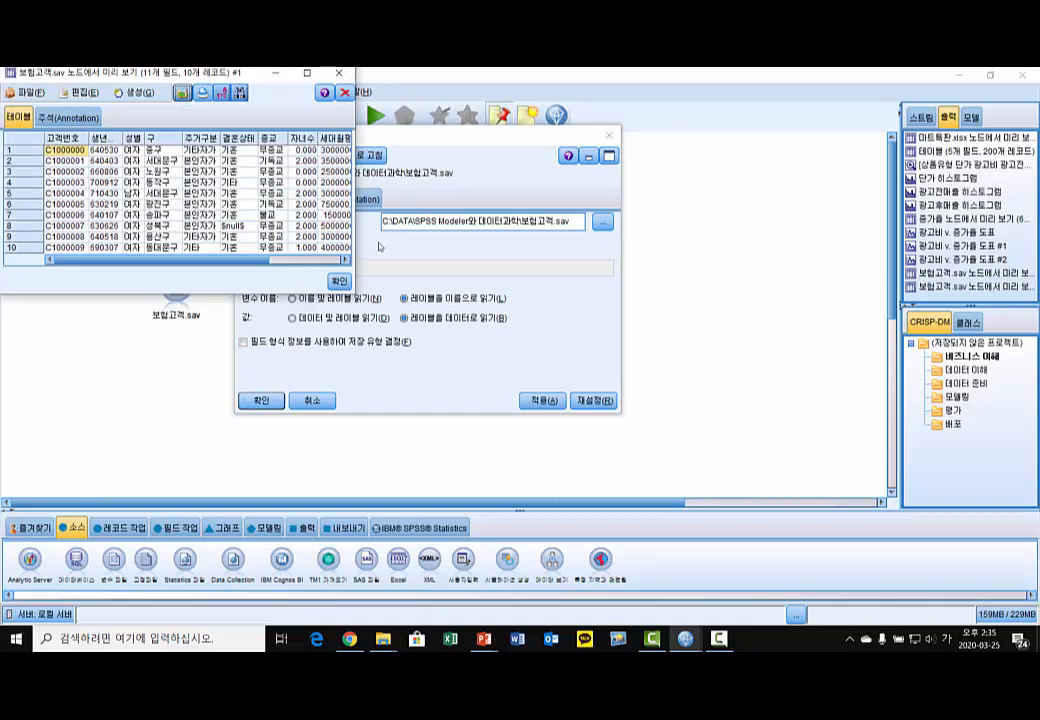
{"action": "left_click_drag", "start_coordinate": [352, 293], "coordinate": [785, 497]}
{"action": "left_click_drag", "start_coordinate": [361, 79], "coordinate": [674, 176]}
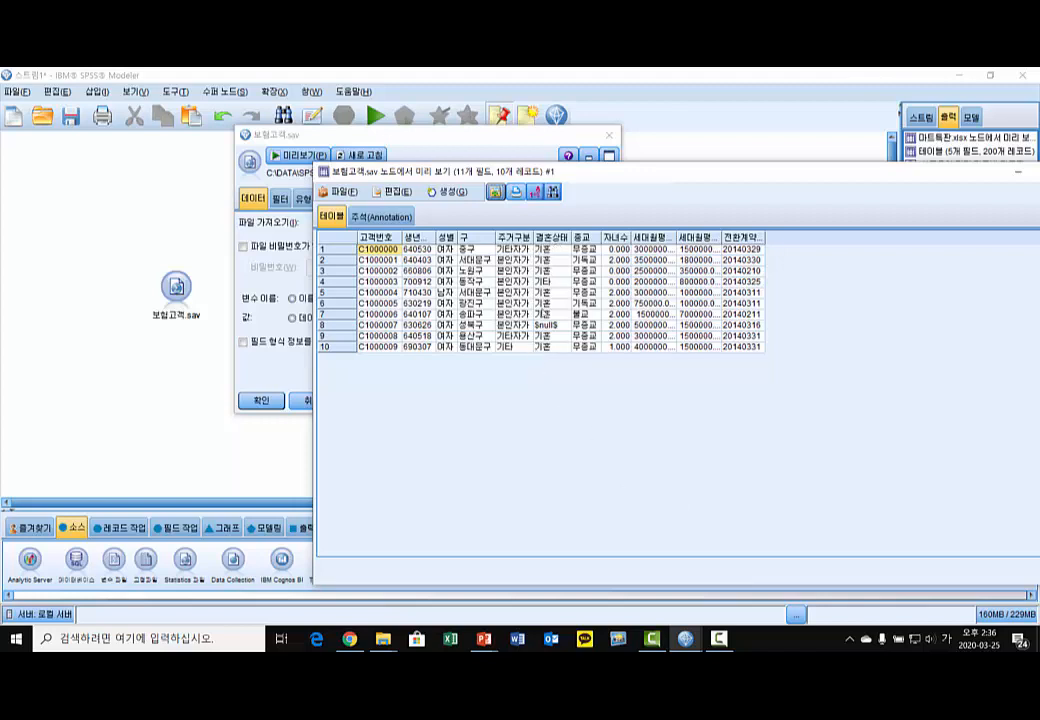
{"action": "left_click", "coordinate": [552, 326]}
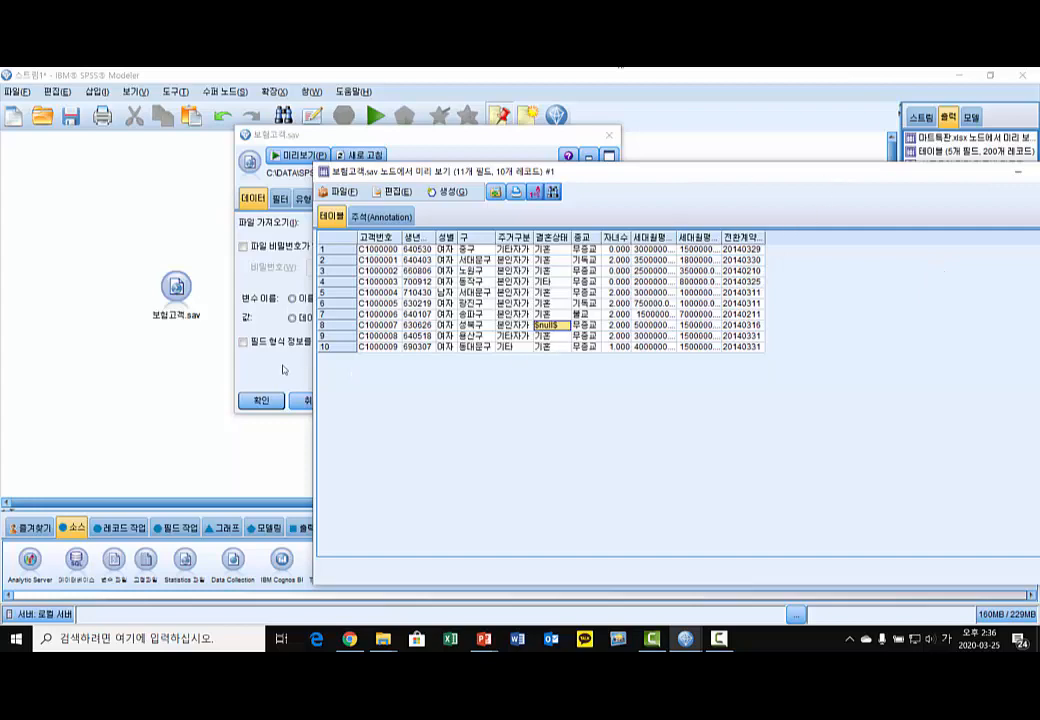
{"action": "left_click_drag", "start_coordinate": [754, 170], "coordinate": [584, 163]}
{"action": "left_click", "coordinate": [888, 551]}
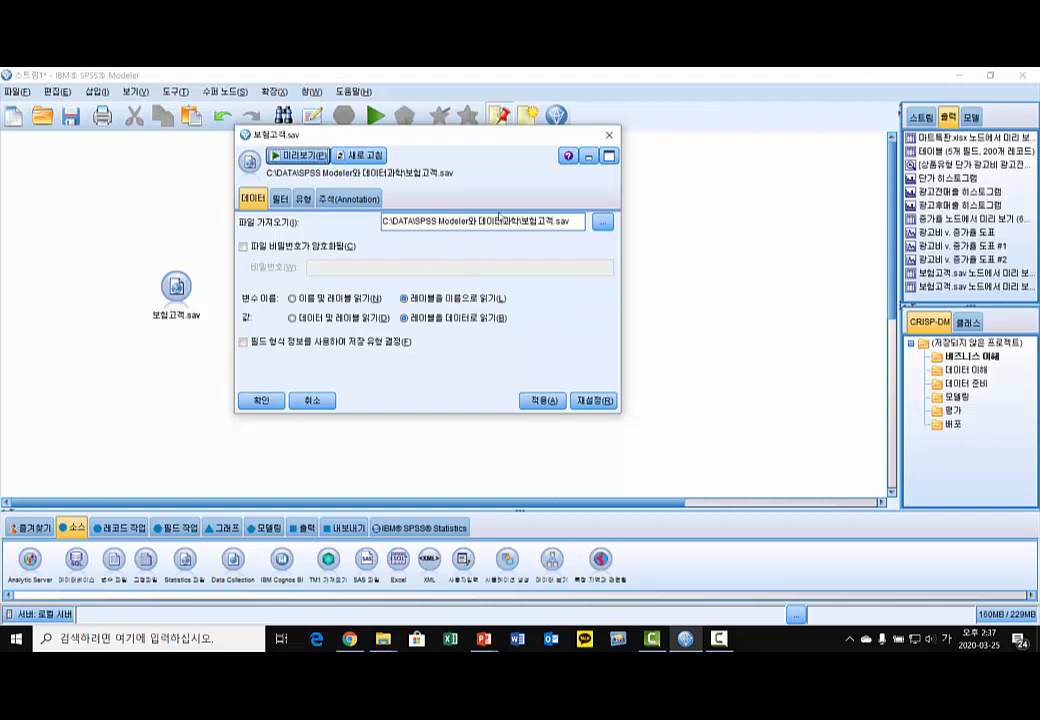
- Accept the source node's settings, then attach a 테이블 output node to 보험고객.sav and run it
{"action": "left_click", "coordinate": [262, 401]}
{"action": "left_click_drag", "start_coordinate": [176, 287], "coordinate": [217, 277]}
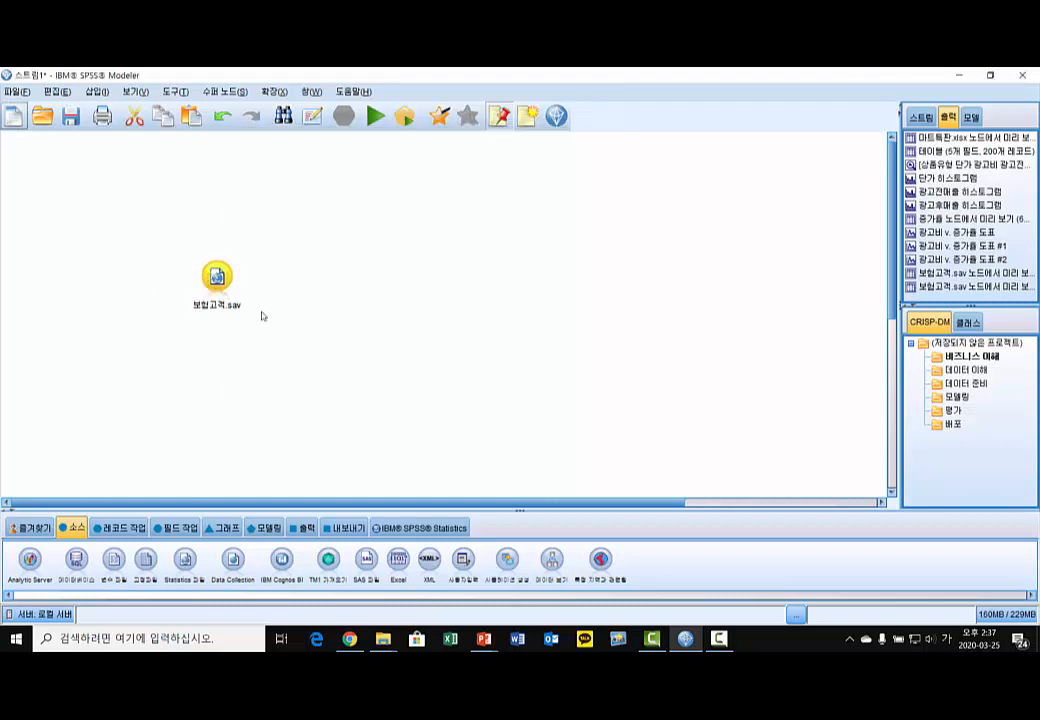
{"action": "left_click", "coordinate": [303, 527]}
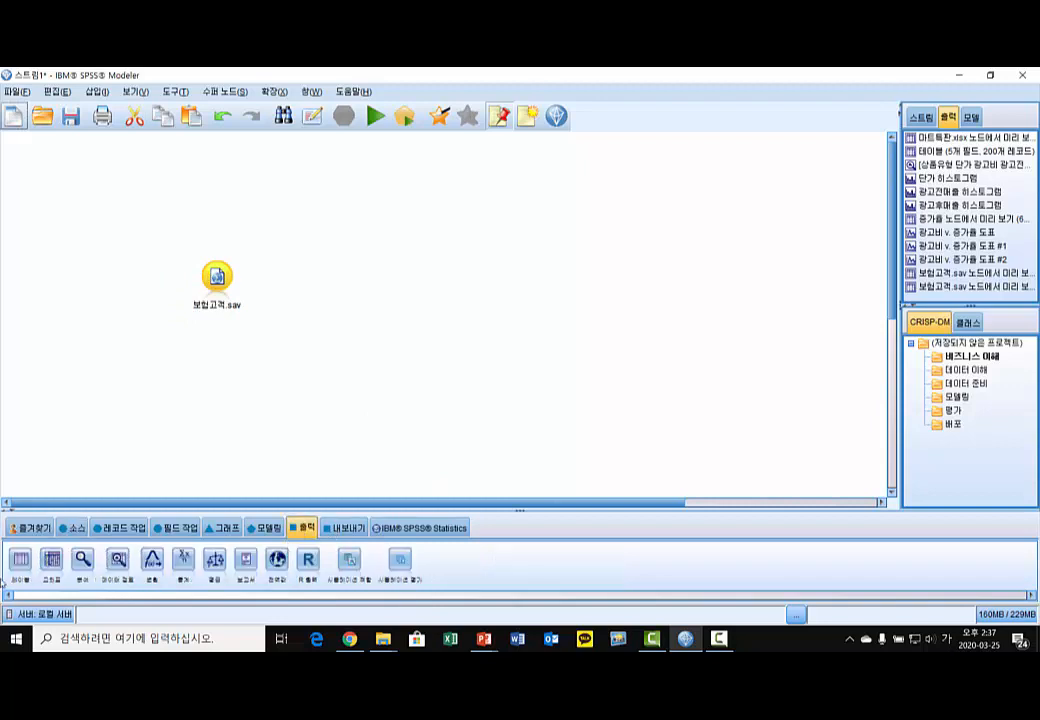
{"action": "double_click", "coordinate": [21, 560]}
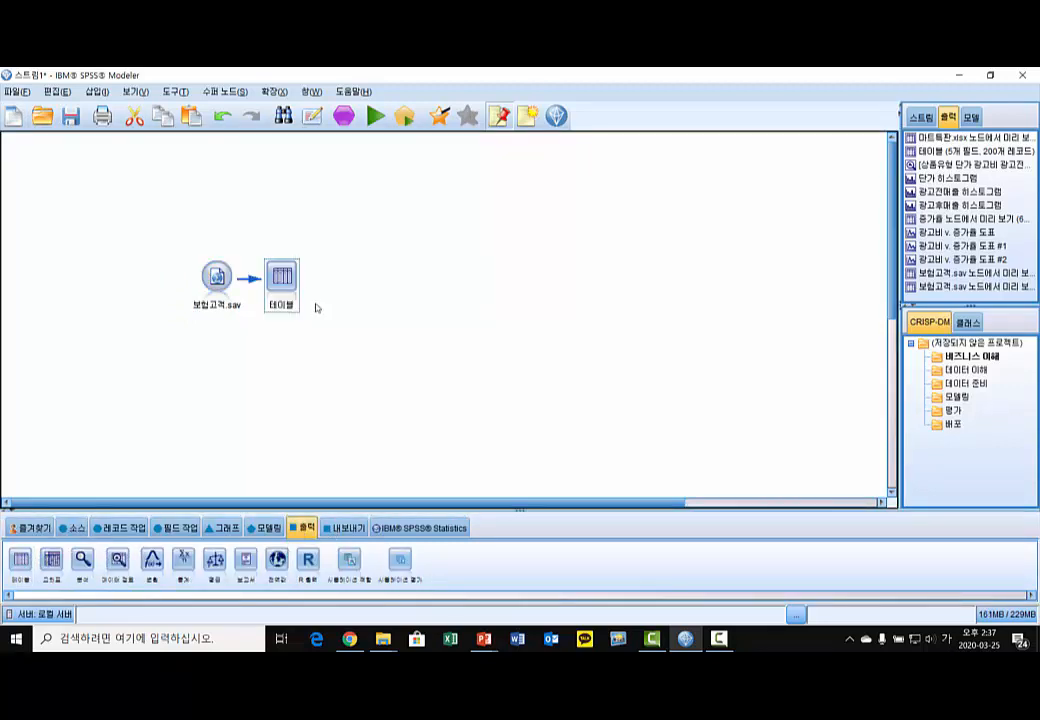
{"action": "right_click", "coordinate": [300, 282]}
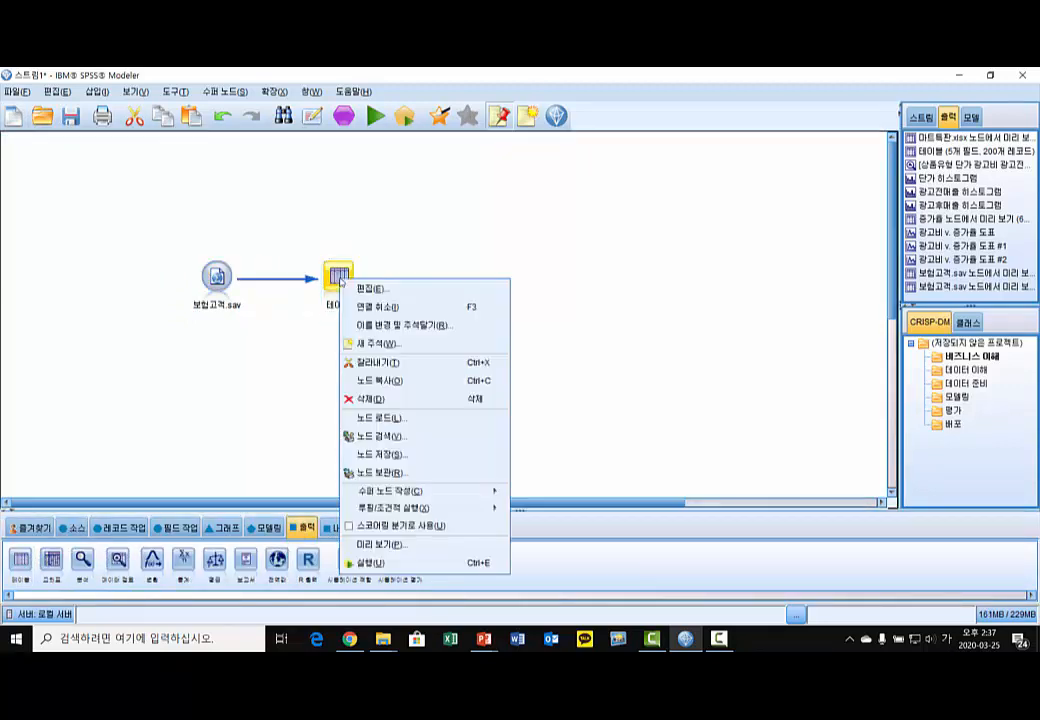
{"action": "left_click", "coordinate": [408, 561]}
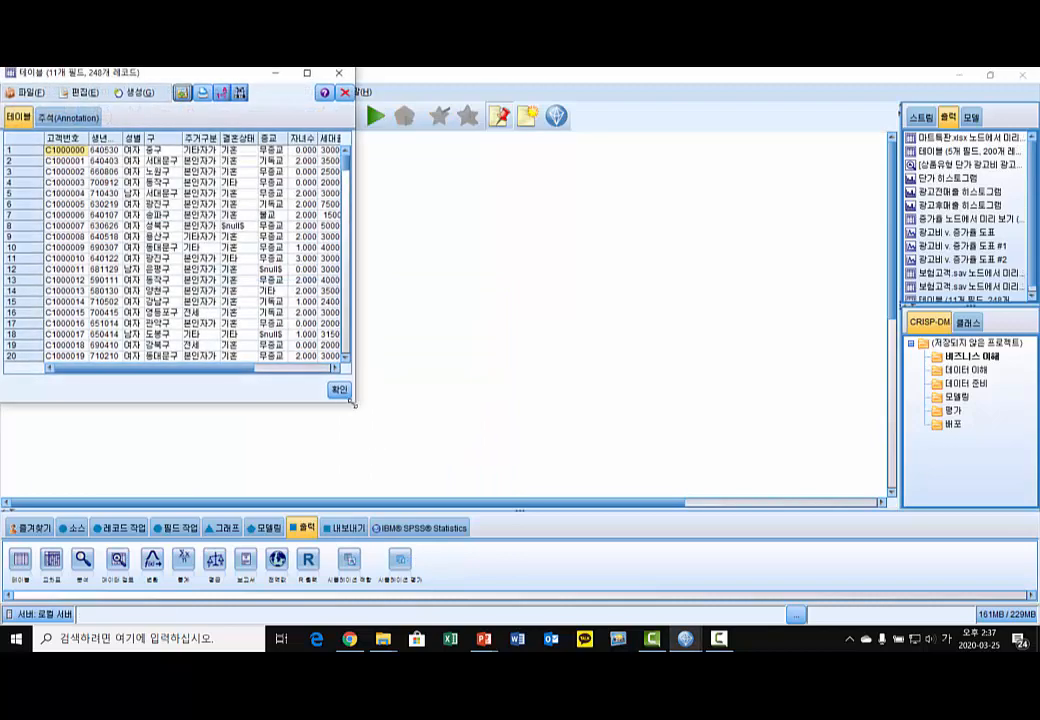
- Enlarge the table output and widen its columns from 생년월일 through 전환계약일 to read the full field names and values
{"action": "left_click_drag", "start_coordinate": [354, 400], "coordinate": [746, 598]}
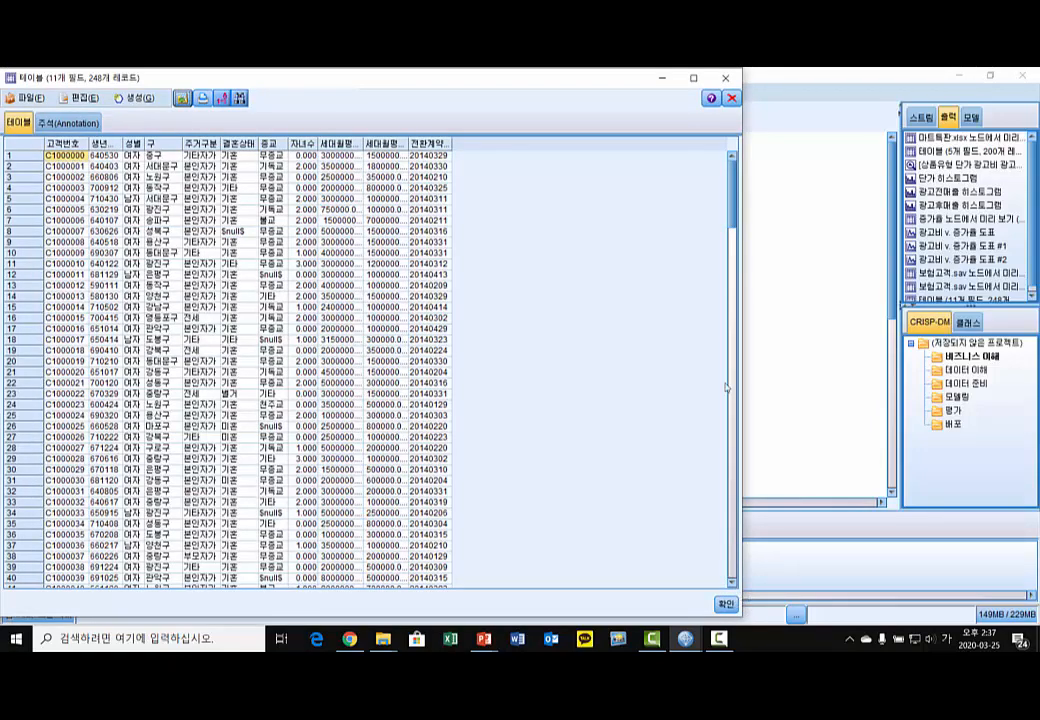
{"action": "left_click_drag", "start_coordinate": [120, 143], "coordinate": [136, 143]}
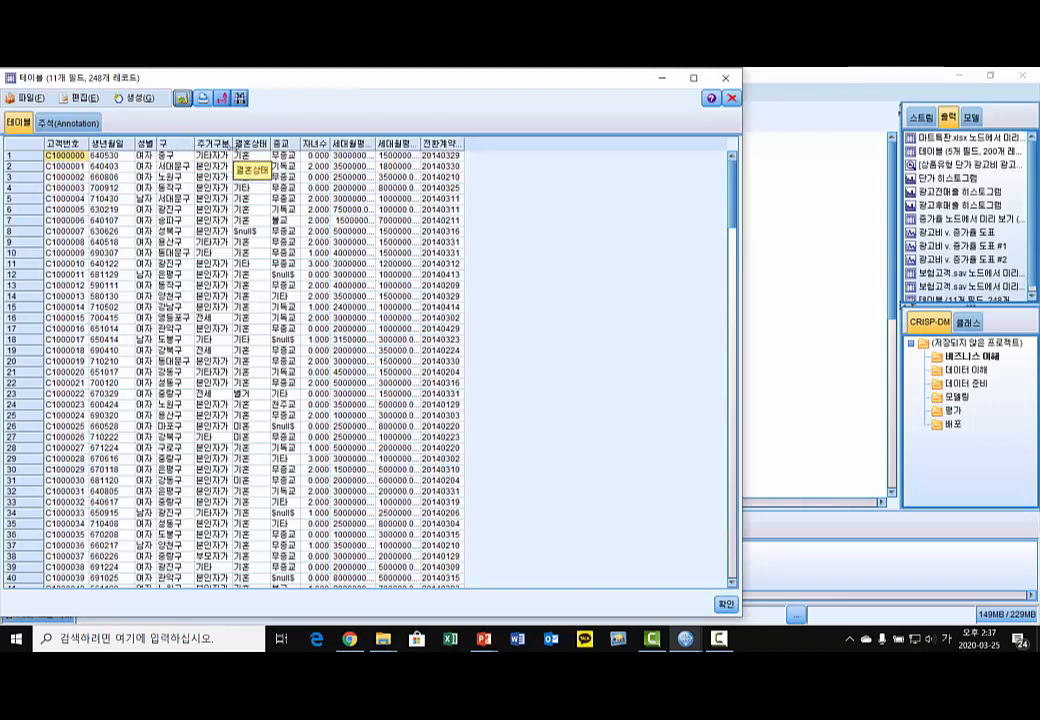
{"action": "left_click_drag", "start_coordinate": [232, 143], "coordinate": [305, 145]}
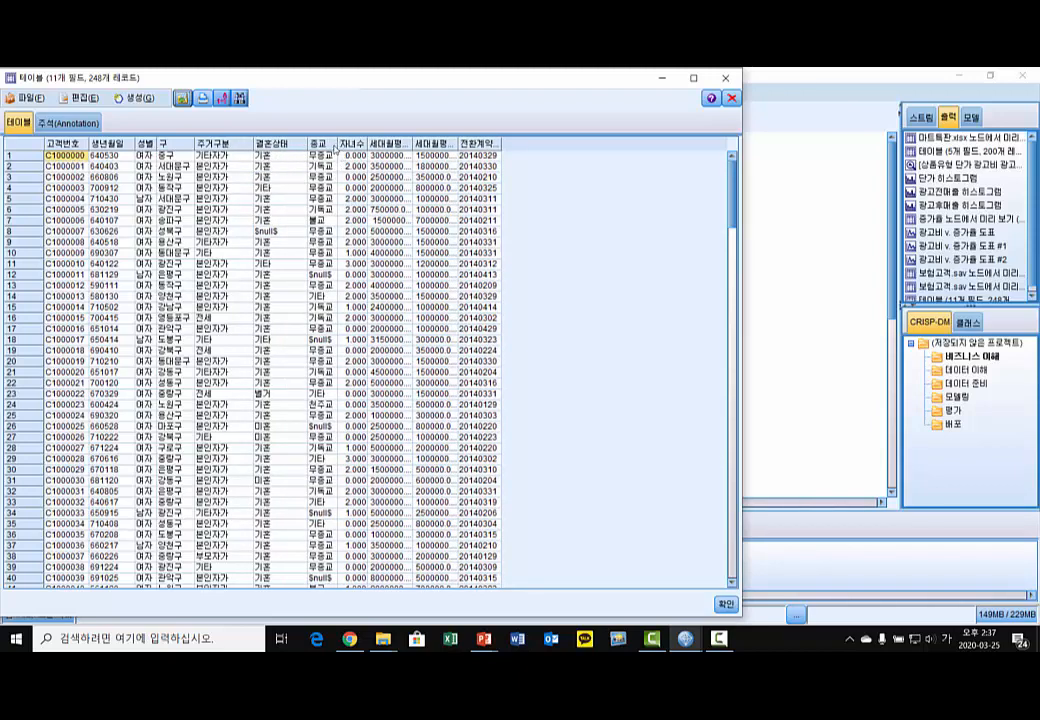
{"action": "left_click_drag", "start_coordinate": [336, 146], "coordinate": [497, 146]}
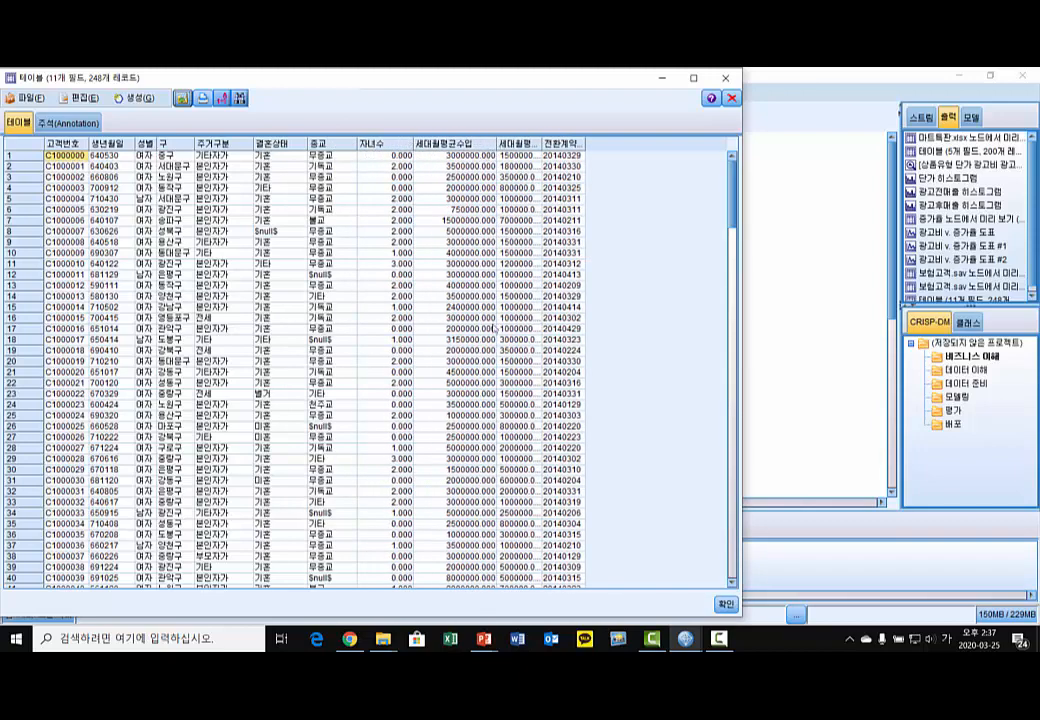
{"action": "left_click", "coordinate": [504, 349]}
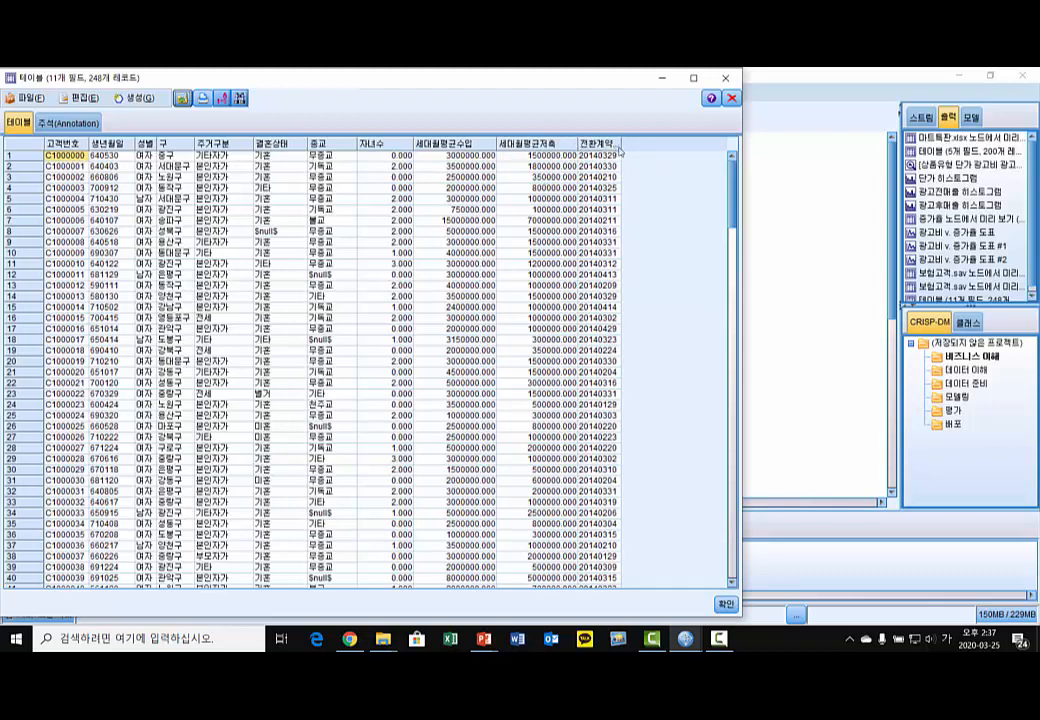
{"action": "left_click_drag", "start_coordinate": [622, 148], "coordinate": [640, 147]}
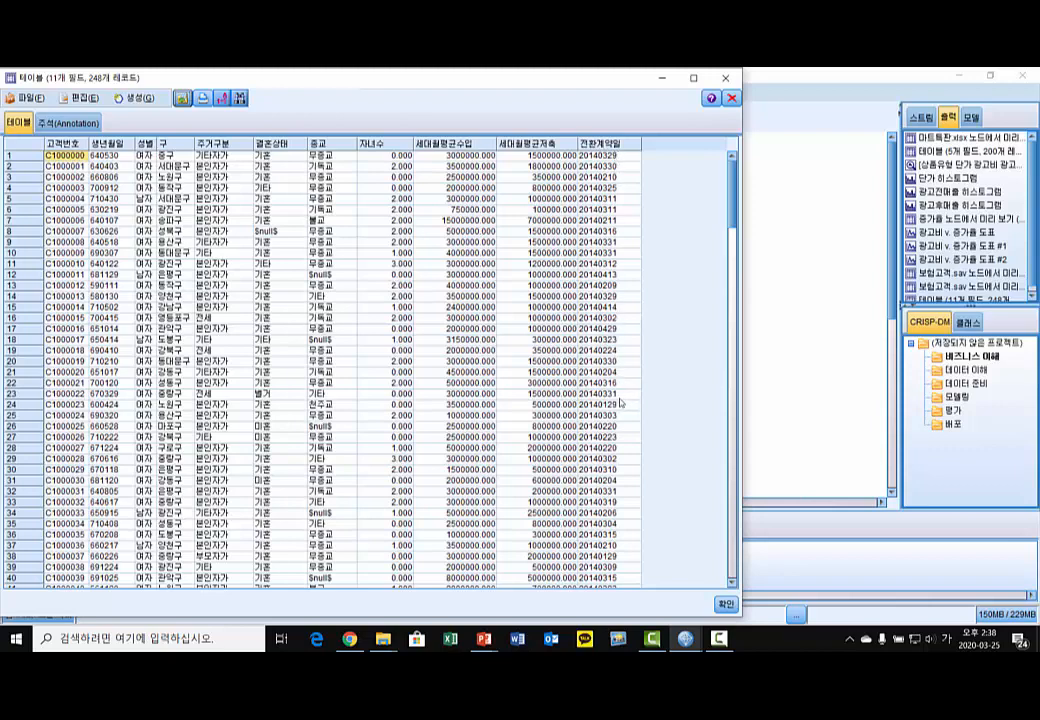
- Look through the customer records, examining the 전환계약일 and 생년월일 values further down, and close the table
{"action": "scroll", "coordinate": [620, 398], "scroll_direction": "down", "scroll_amount": 4}
{"action": "scroll", "coordinate": [620, 398], "scroll_direction": "down", "scroll_amount": 20}
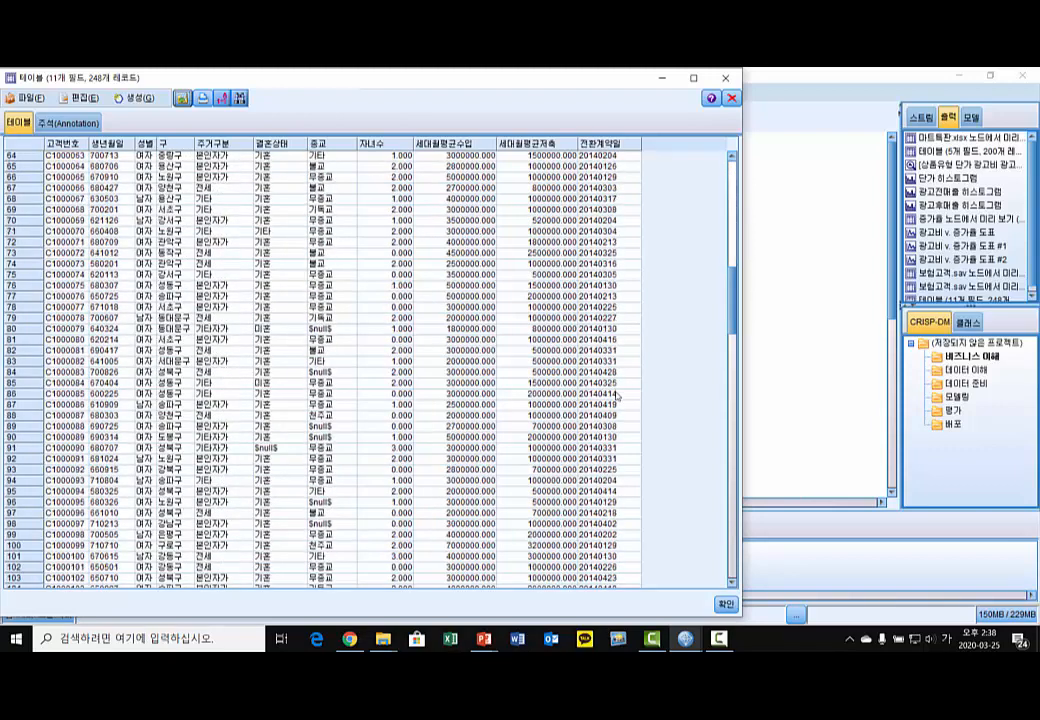
{"action": "scroll", "coordinate": [614, 393], "scroll_direction": "down", "scroll_amount": 5}
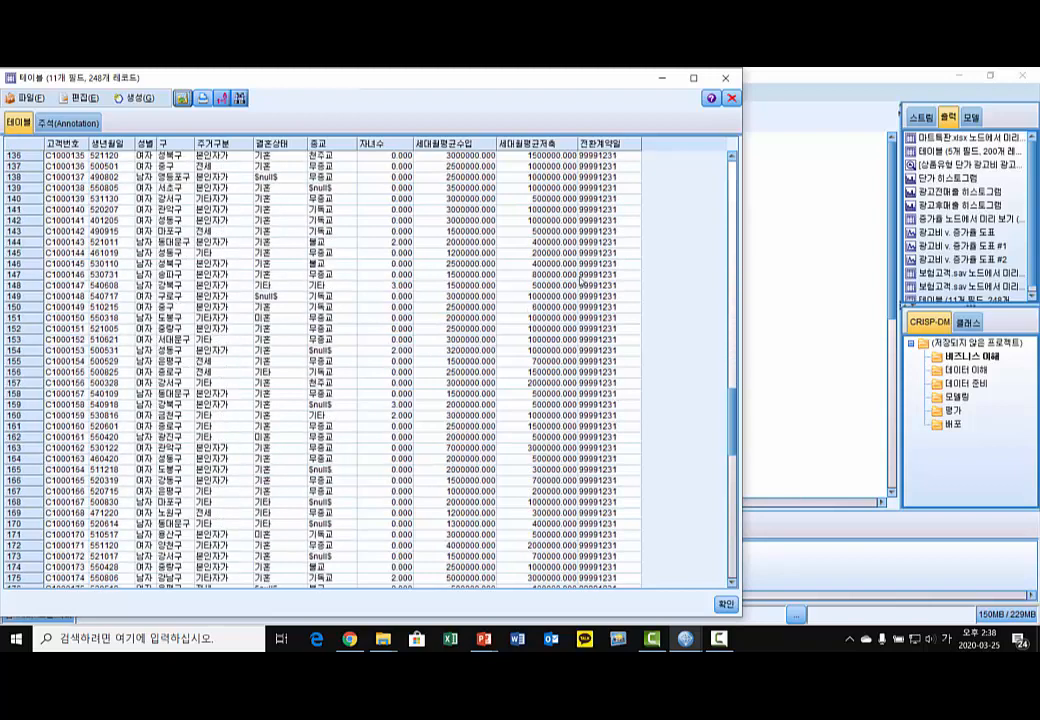
{"action": "left_click", "coordinate": [612, 287]}
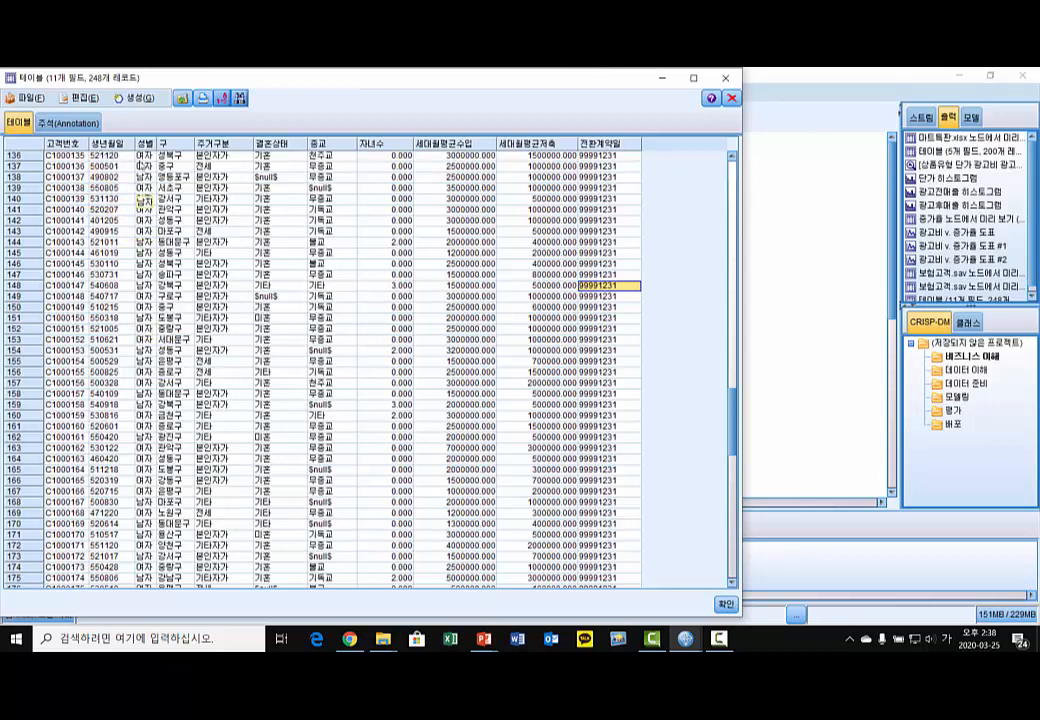
{"action": "left_click_drag", "start_coordinate": [114, 157], "coordinate": [117, 396]}
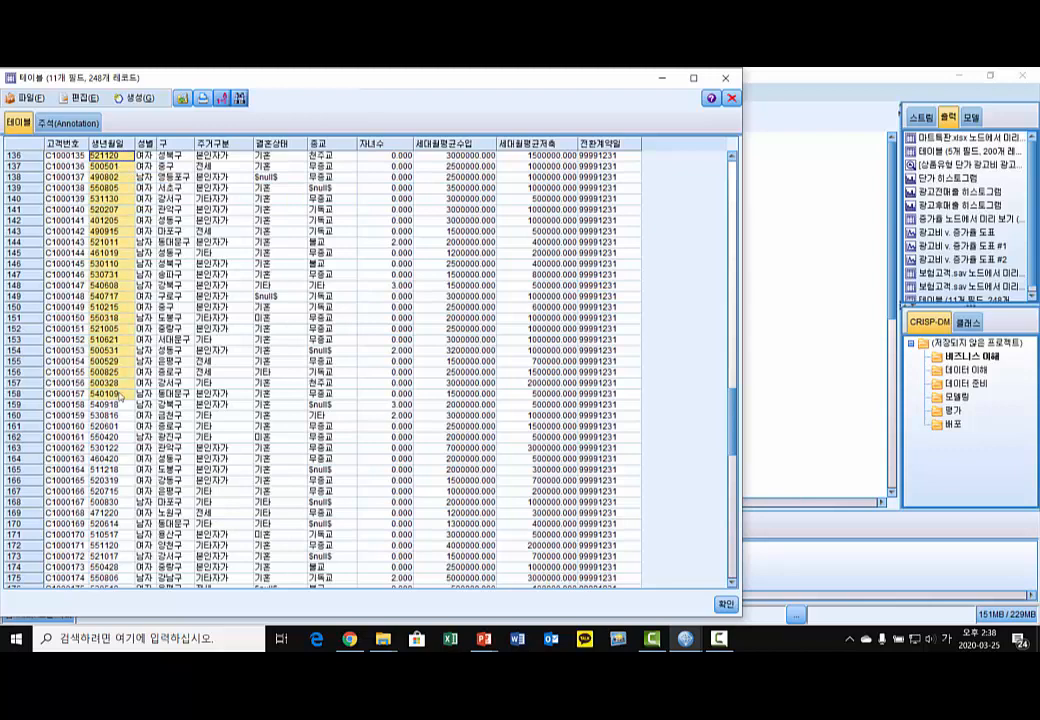
{"action": "left_click", "coordinate": [725, 77]}
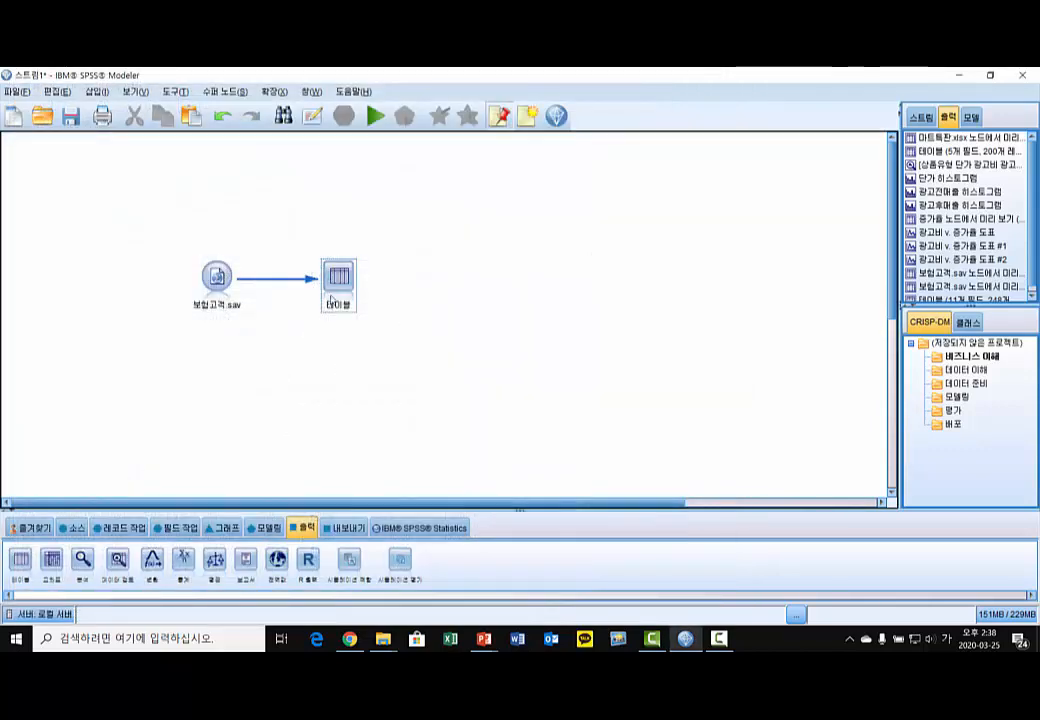
- Move the 테이블 node to the other side of the source and attach a 파생 node to 보험고객.sav
{"action": "left_click_drag", "start_coordinate": [339, 300], "coordinate": [111, 282]}
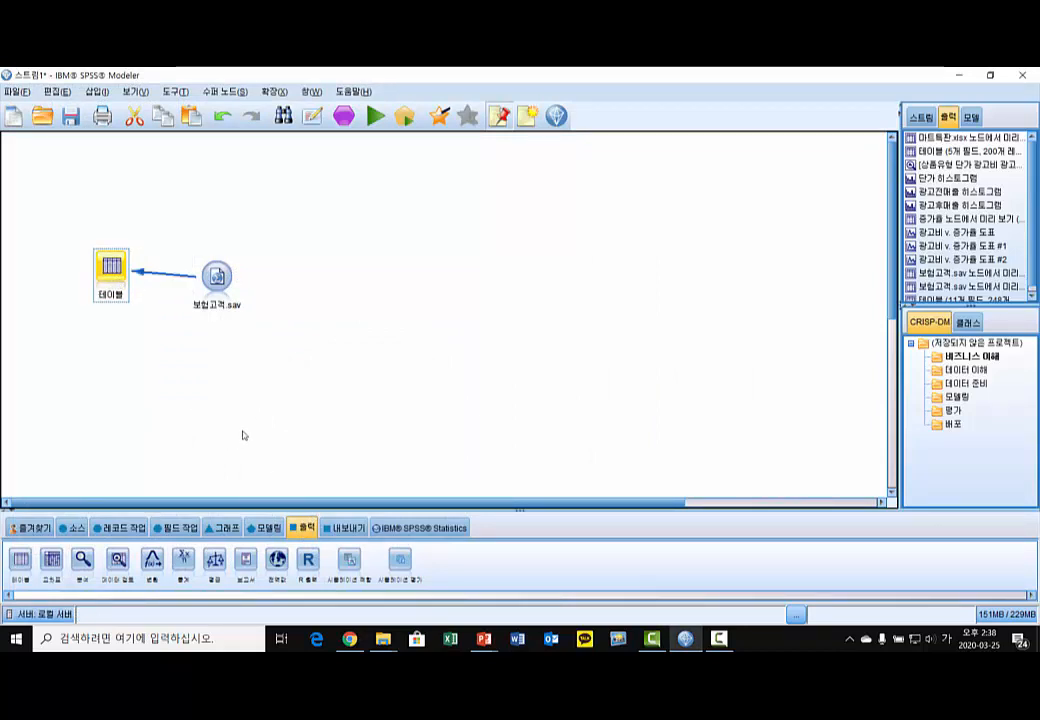
{"action": "left_click", "coordinate": [215, 276]}
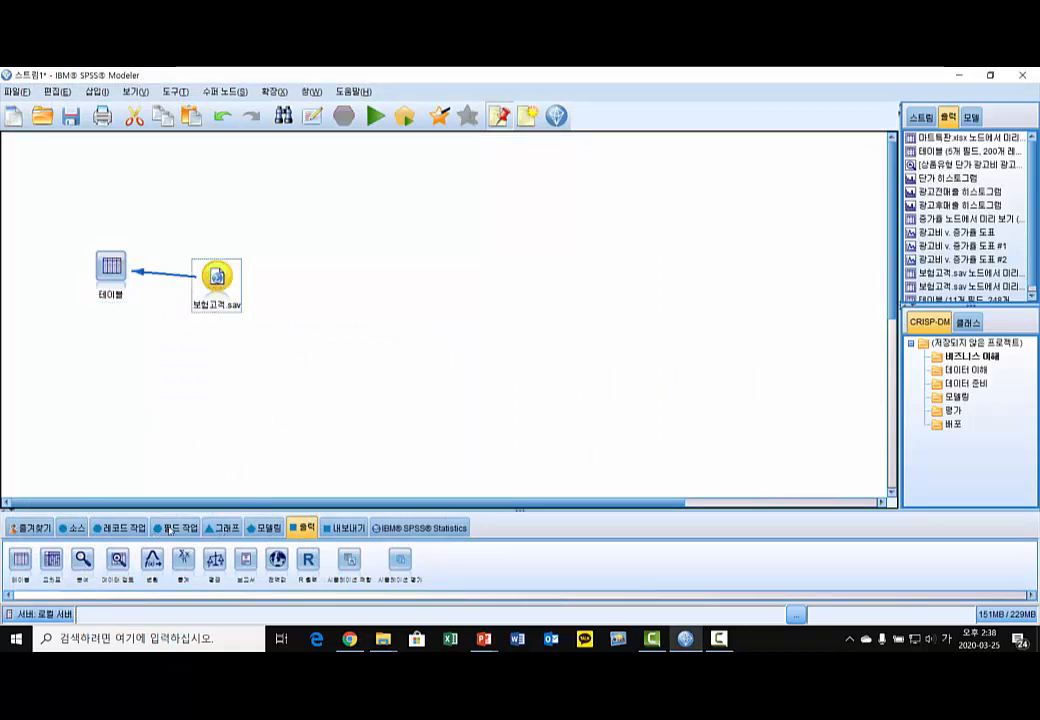
{"action": "left_click", "coordinate": [175, 528]}
{"action": "double_click", "coordinate": [135, 559]}
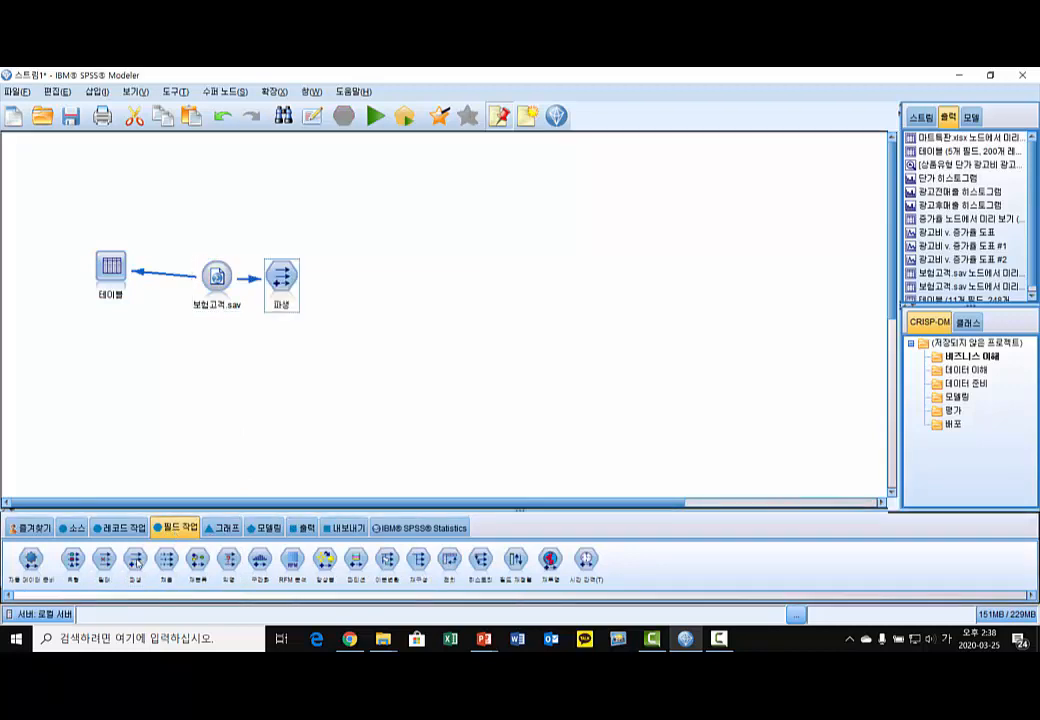
- Name the 파생 node's derived field 연령, leaving its formula empty, and accept the settings
{"action": "double_click", "coordinate": [283, 281]}
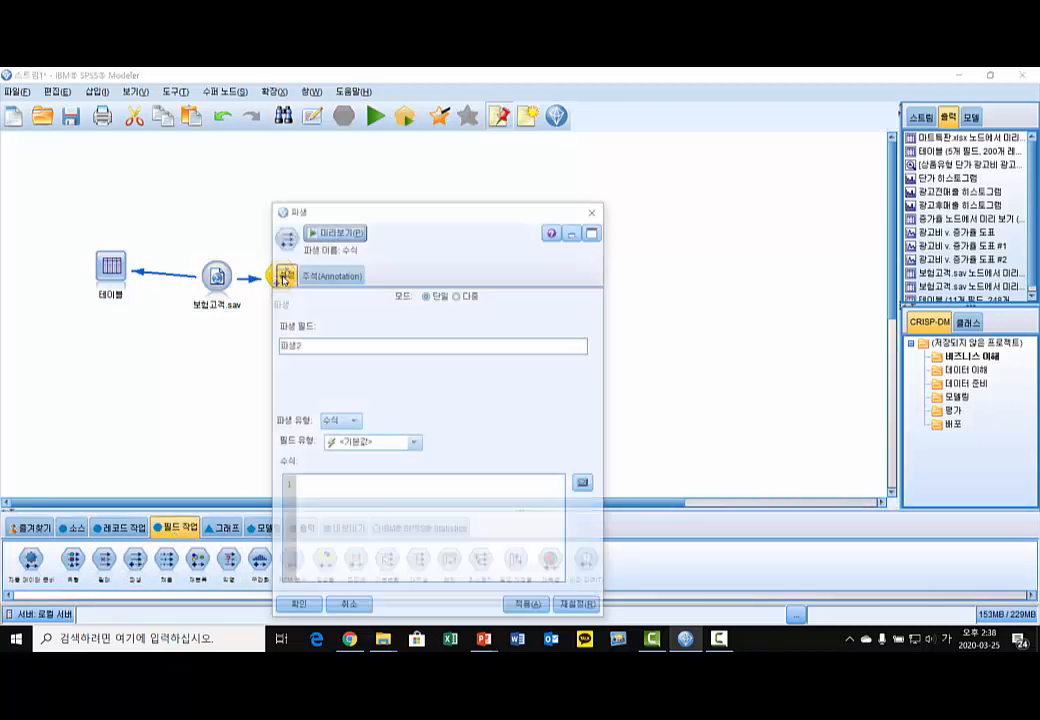
{"action": "left_click_drag", "start_coordinate": [396, 214], "coordinate": [541, 185]}
{"action": "double_click", "coordinate": [471, 318]}
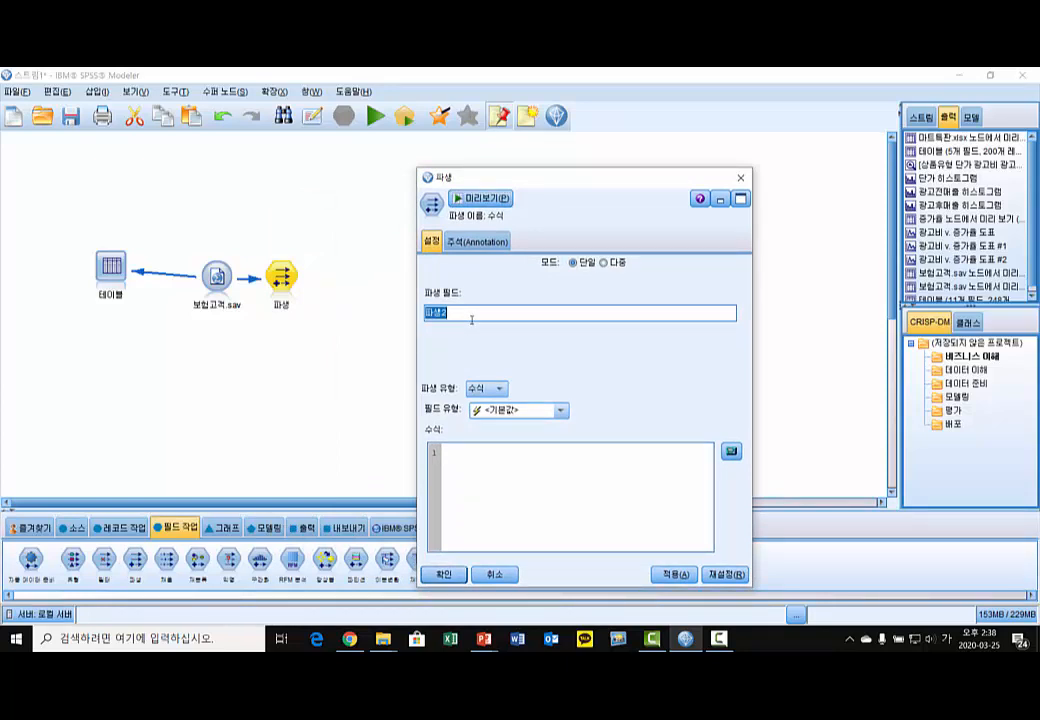
{"action": "key", "text": "Hangul"}
{"action": "type", "text": "the"}
{"action": "key", "text": "BackSpace"}
{"action": "key", "text": "BackSpace"}
{"action": "key", "text": "BackSpace"}
{"action": "key", "text": "Hangul"}
{"action": "type", "text": "연령"}
{"action": "left_click_drag", "start_coordinate": [563, 181], "coordinate": [476, 141]}
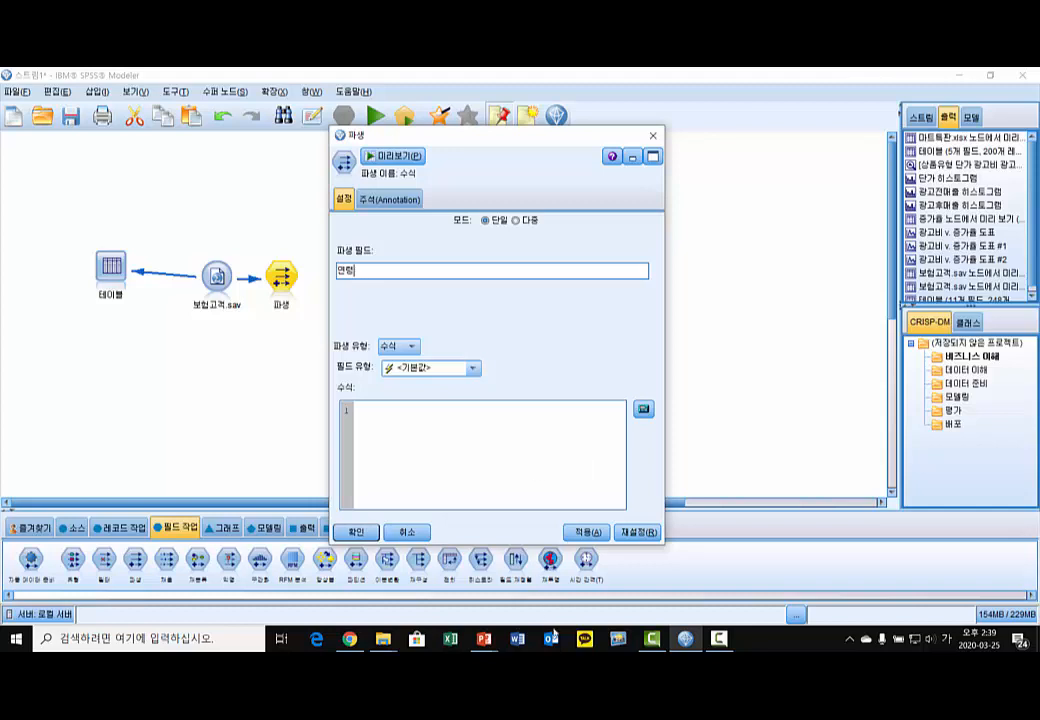
{"action": "left_click", "coordinate": [357, 532]}
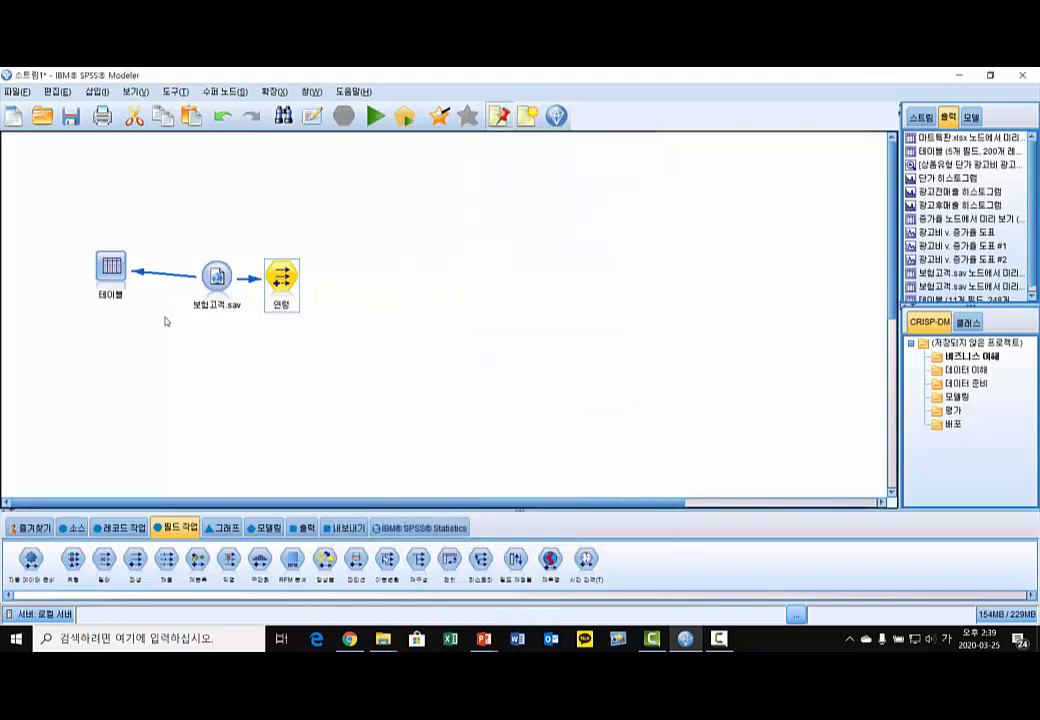
- Attach a 데이터 검토 node to 보험고객.sav and place it below the source node
{"action": "left_click", "coordinate": [200, 278]}
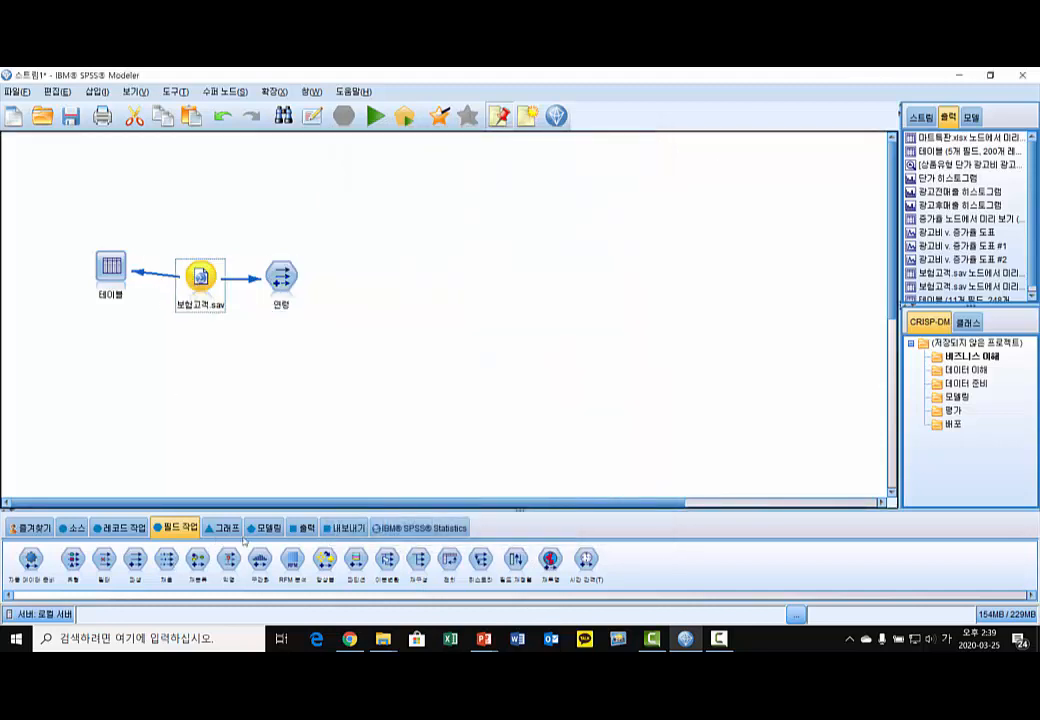
{"action": "left_click", "coordinate": [300, 529]}
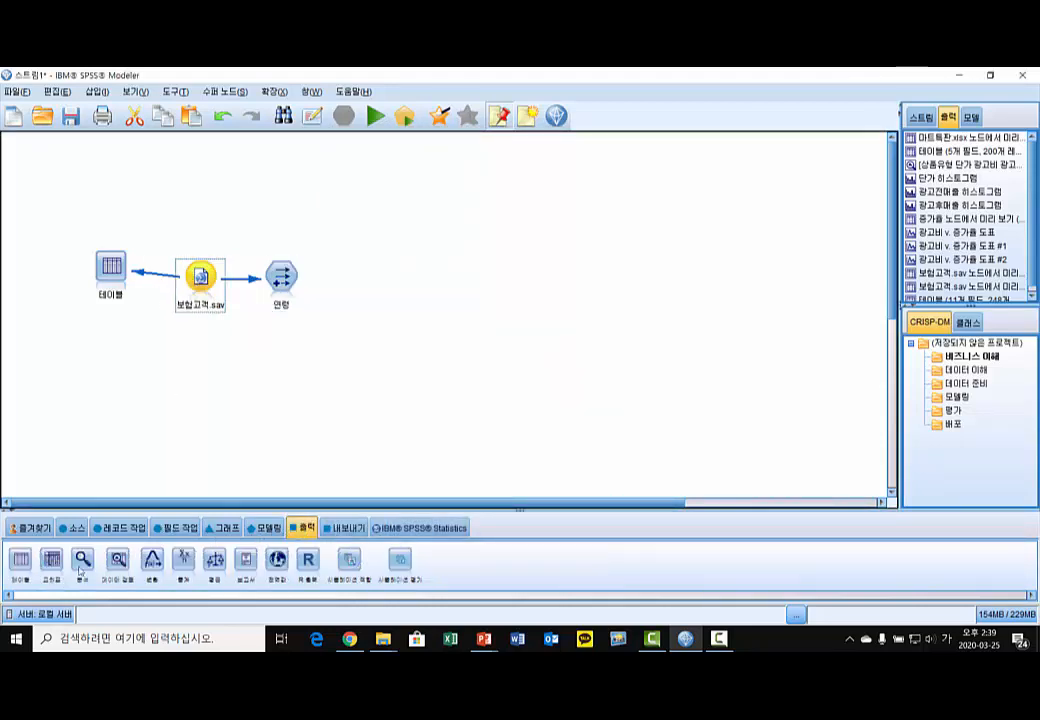
{"action": "double_click", "coordinate": [118, 560]}
{"action": "left_click_drag", "start_coordinate": [255, 293], "coordinate": [161, 375]}
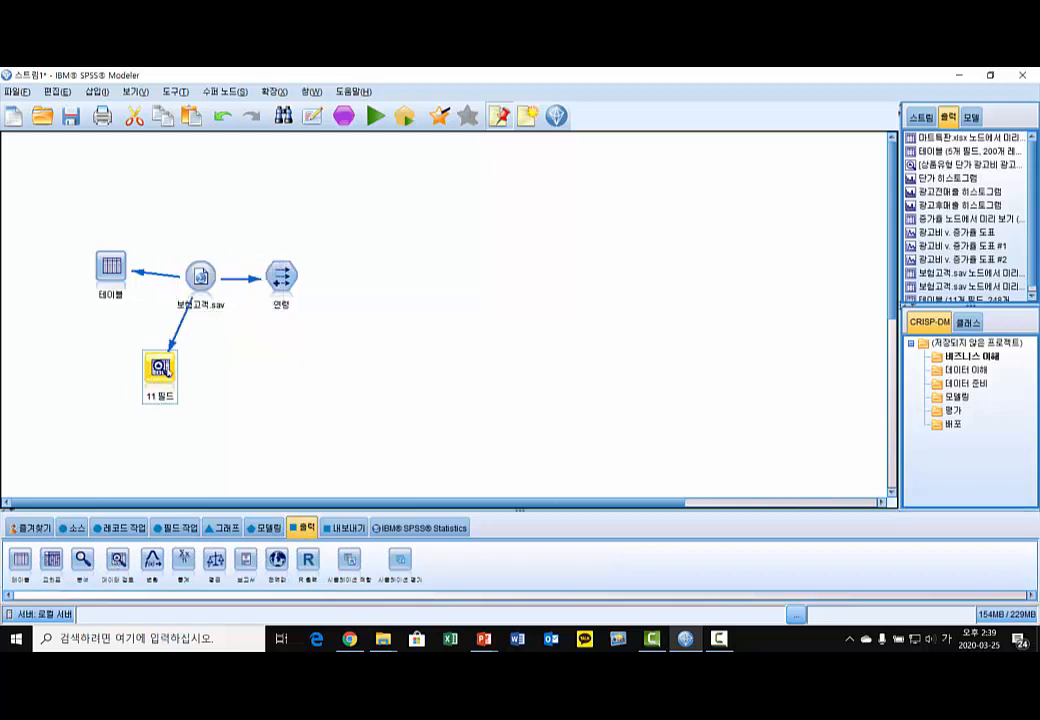
- Run the 데이터 검토 node with its default settings, examine each field's graph and statistics, and close the report
{"action": "double_click", "coordinate": [161, 374]}
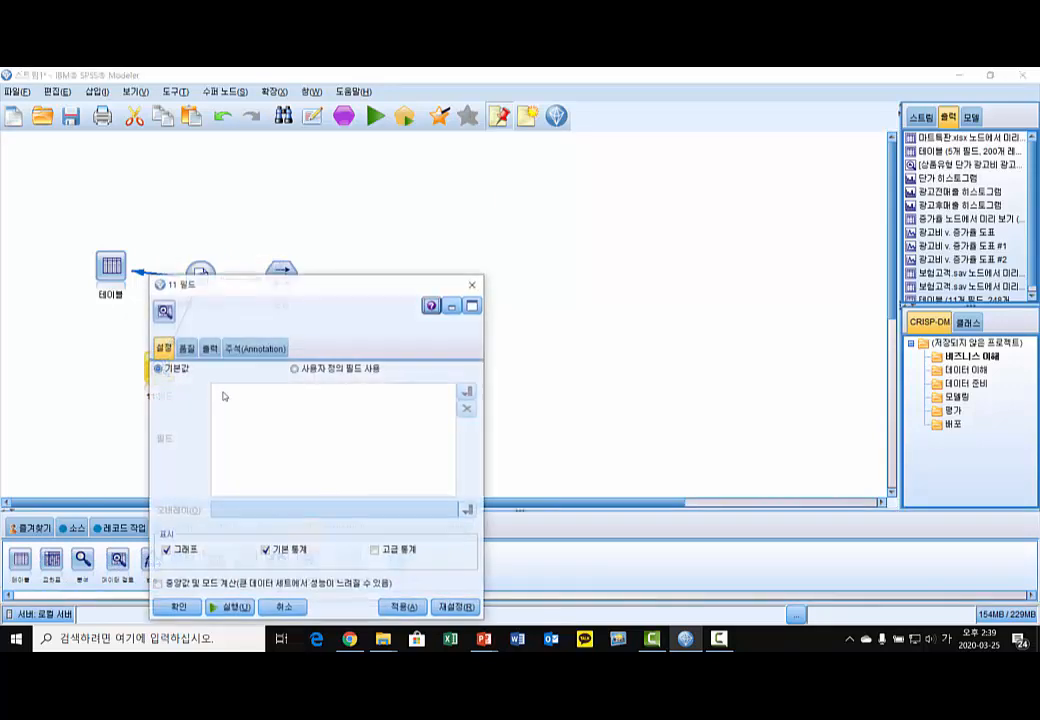
{"action": "left_click", "coordinate": [234, 609]}
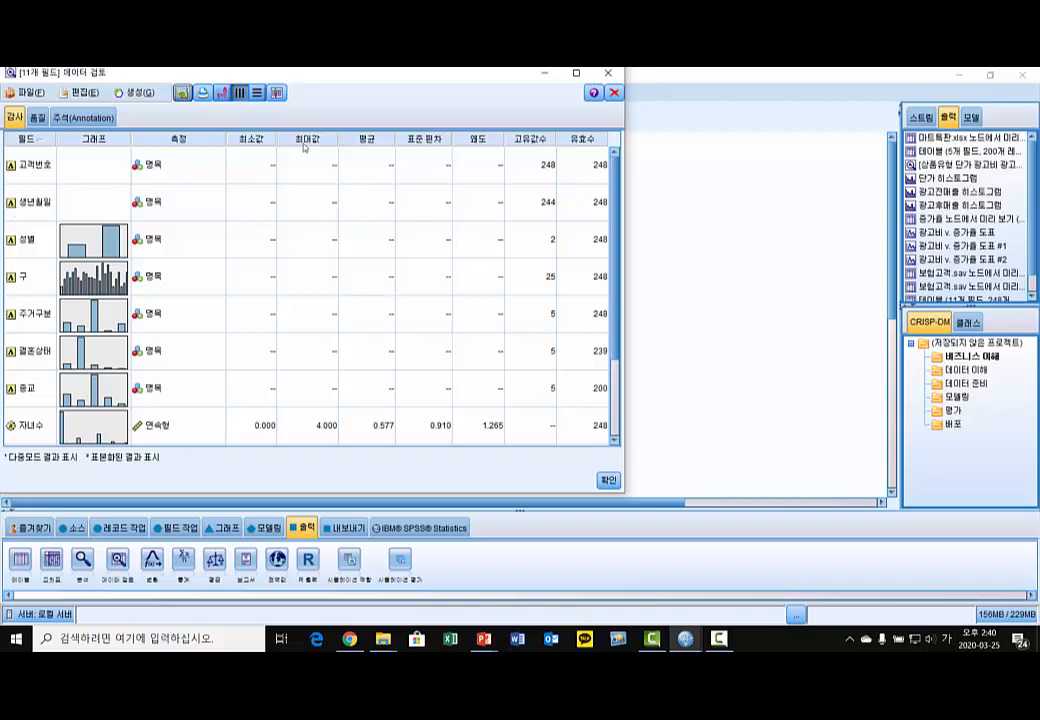
{"action": "left_click", "coordinate": [614, 76]}
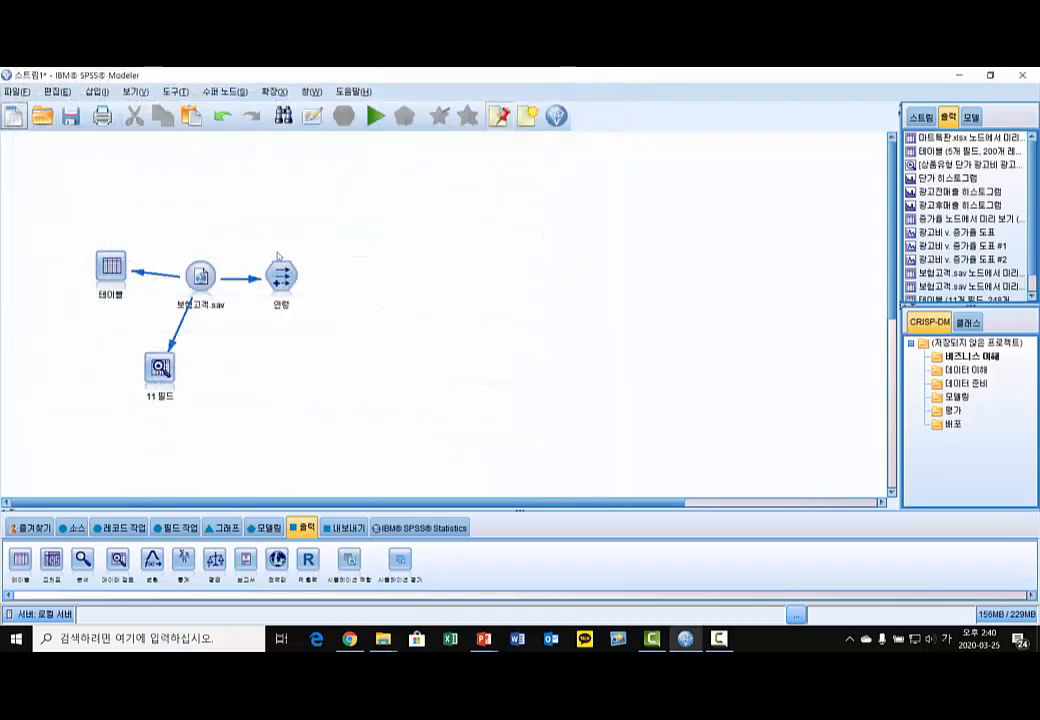
- Preview the 보험고객.sav records, enlarging the view to examine the 생년월일 values, and close the preview and source settings
{"action": "double_click", "coordinate": [202, 274]}
{"action": "left_click", "coordinate": [251, 289]}
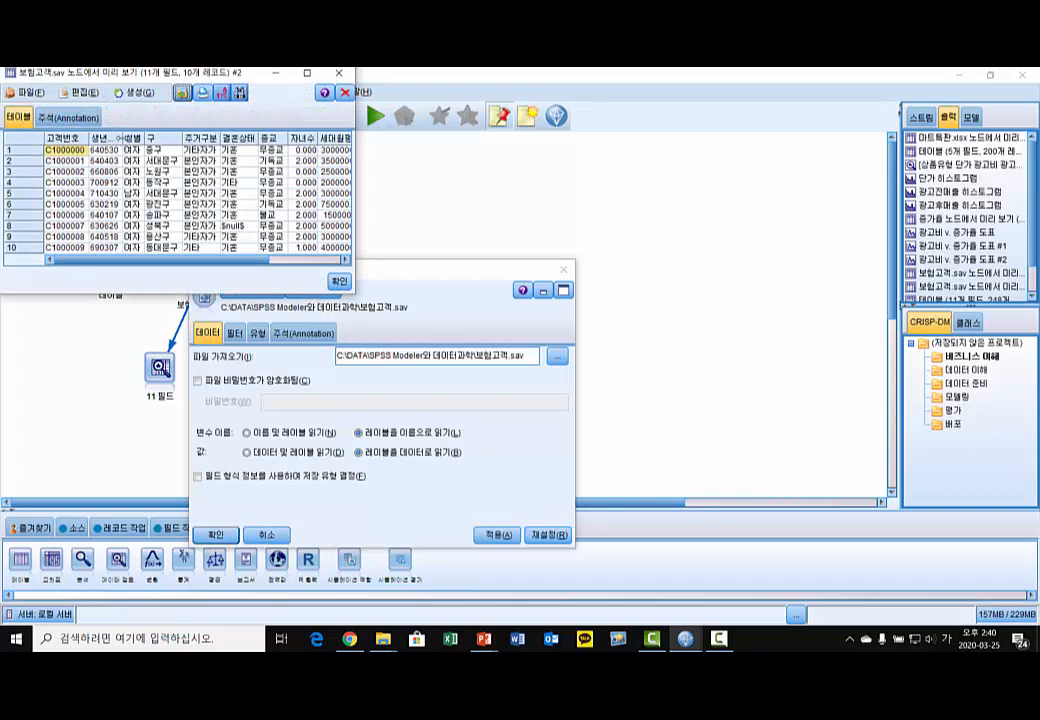
{"action": "left_click_drag", "start_coordinate": [118, 138], "coordinate": [130, 137]}
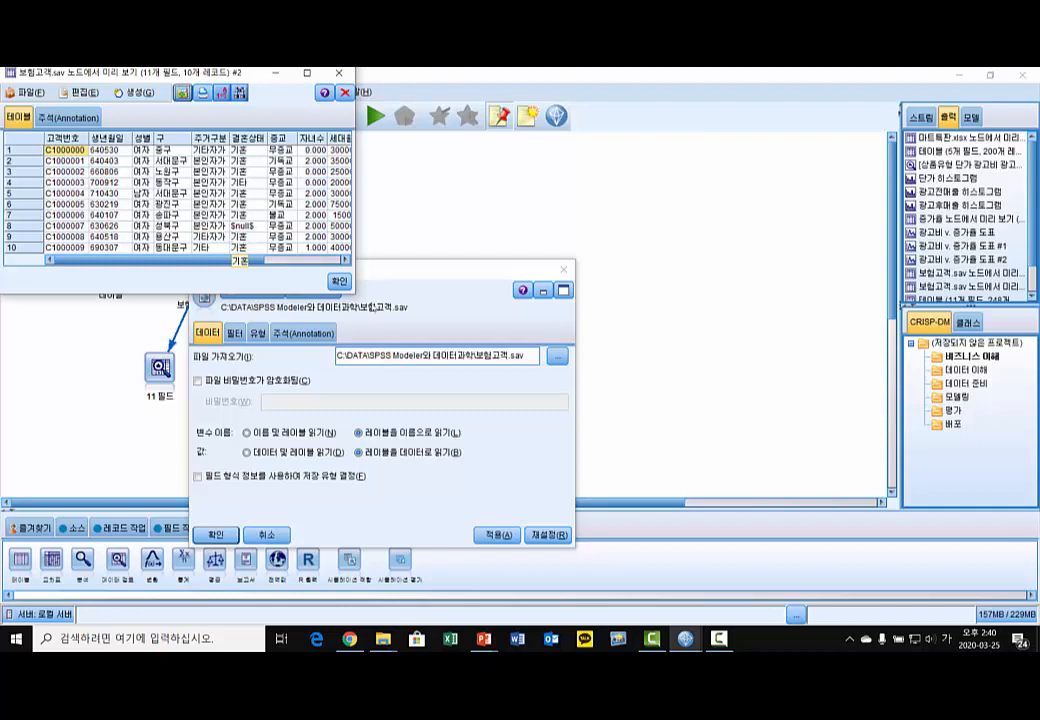
{"action": "left_click_drag", "start_coordinate": [351, 292], "coordinate": [462, 405]}
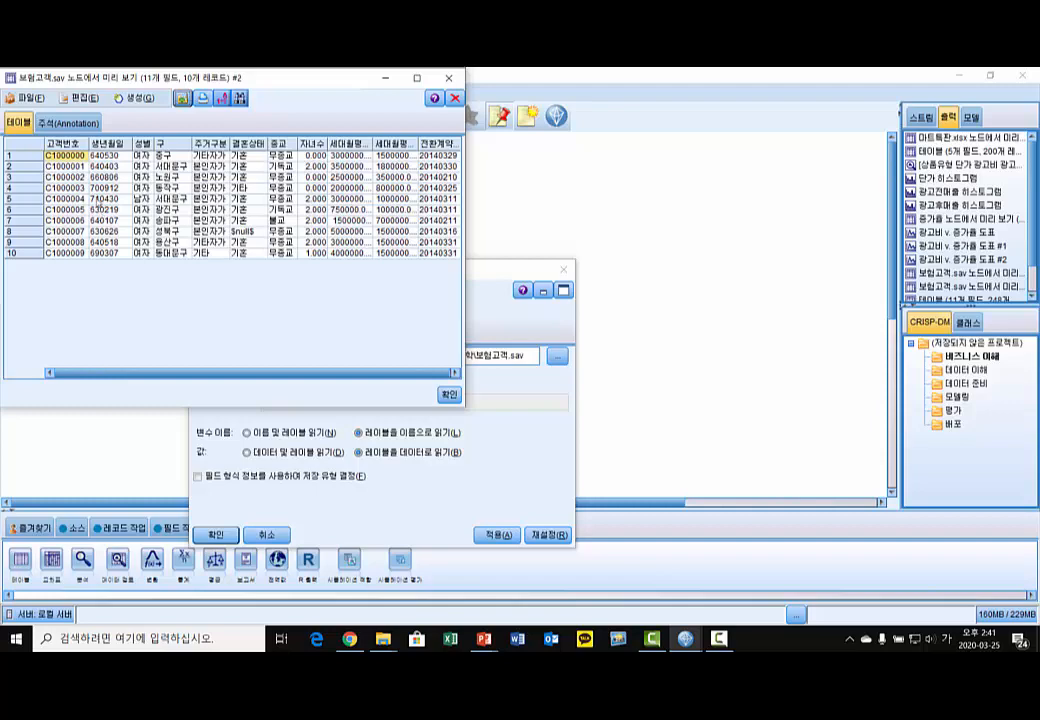
{"action": "left_click", "coordinate": [450, 396]}
{"action": "left_click", "coordinate": [215, 534]}
- Open the expression builder for the 연령 node's formula and begin the expression with 2014-
{"action": "double_click", "coordinate": [281, 276]}
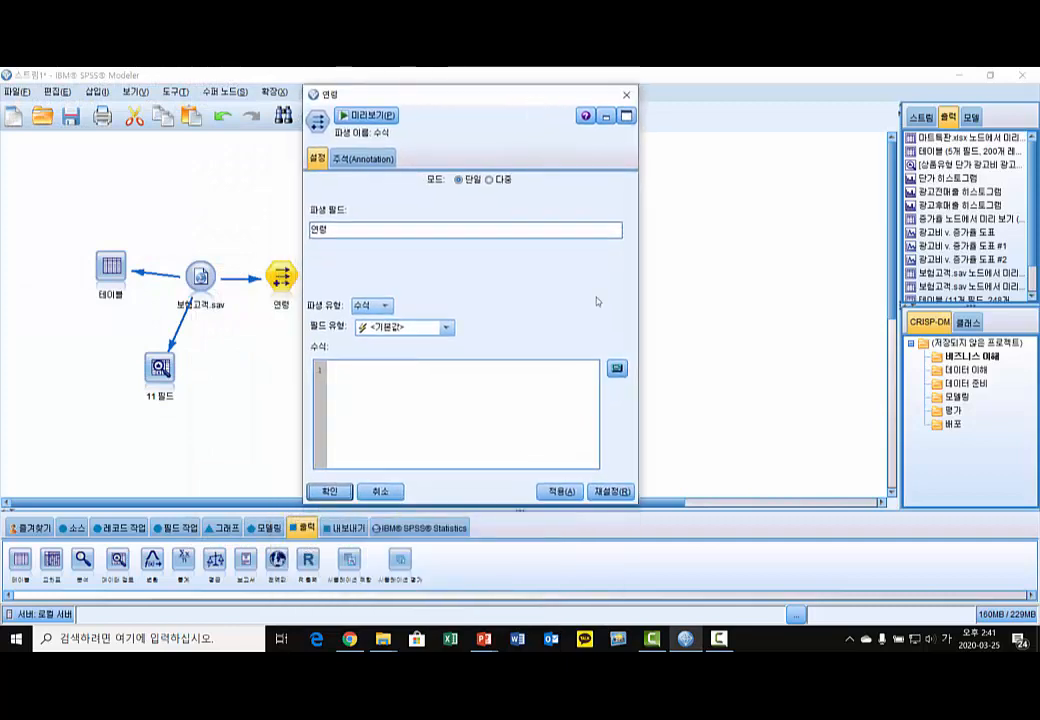
{"action": "left_click", "coordinate": [617, 369]}
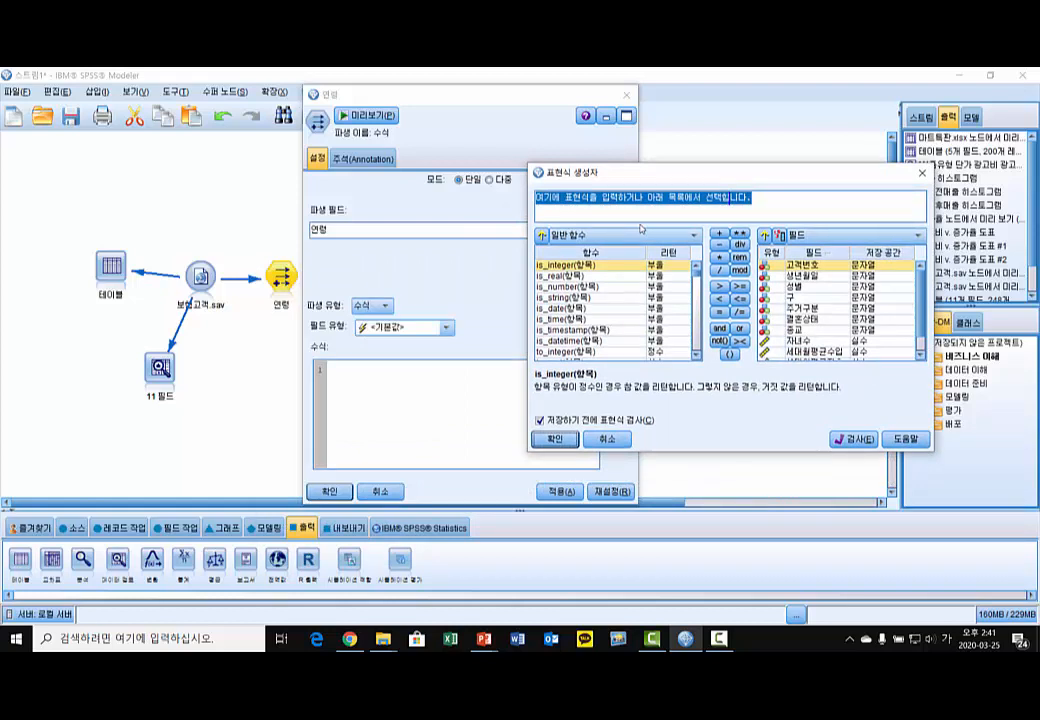
{"action": "left_click", "coordinate": [584, 193]}
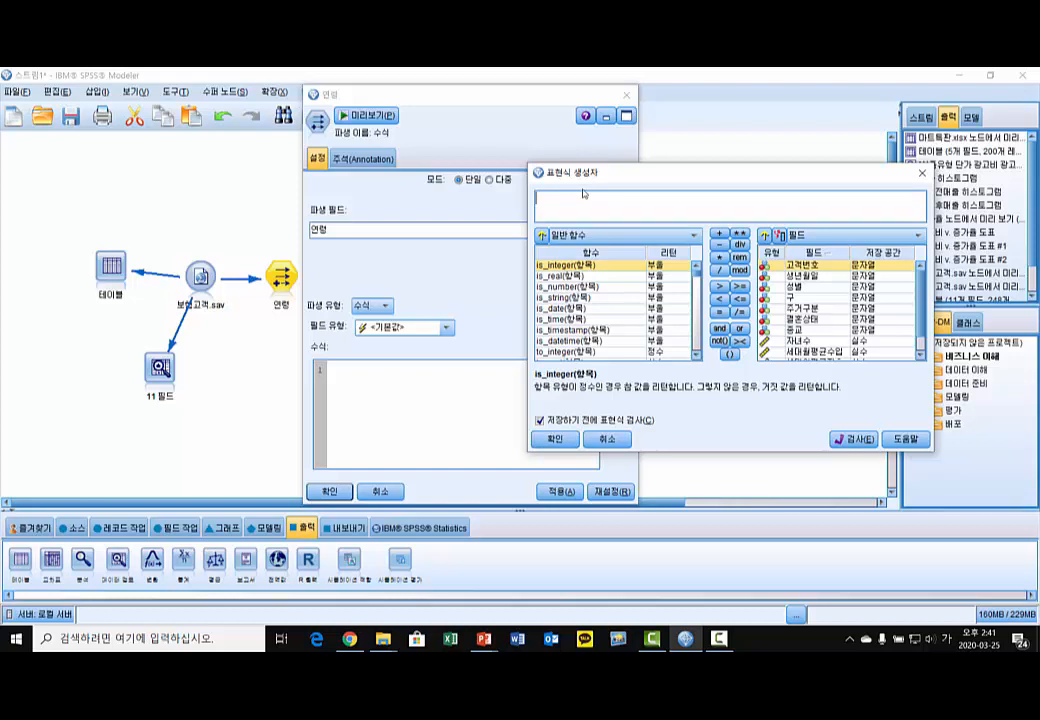
{"action": "type", "text": "2014-"}
- Find substring(N,길이,문자열) among the 문자열 functions, enlarging the expression builder, and insert it after 2014-
{"action": "left_click", "coordinate": [698, 290]}
{"action": "left_click_drag", "start_coordinate": [698, 290], "coordinate": [691, 262]}
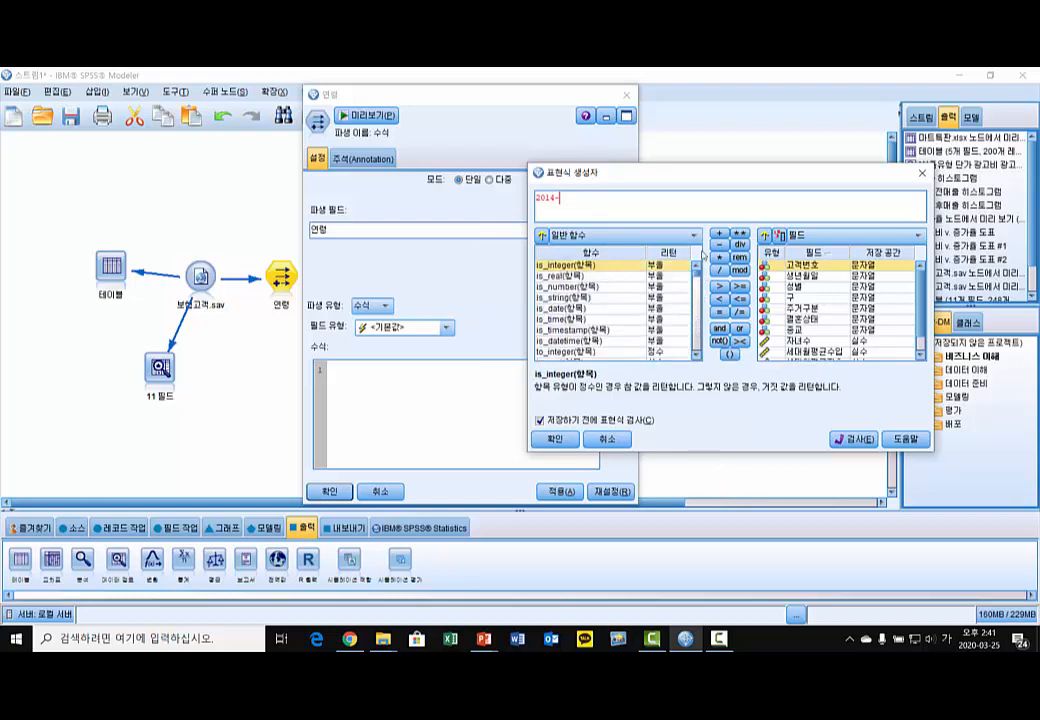
{"action": "left_click", "coordinate": [603, 235]}
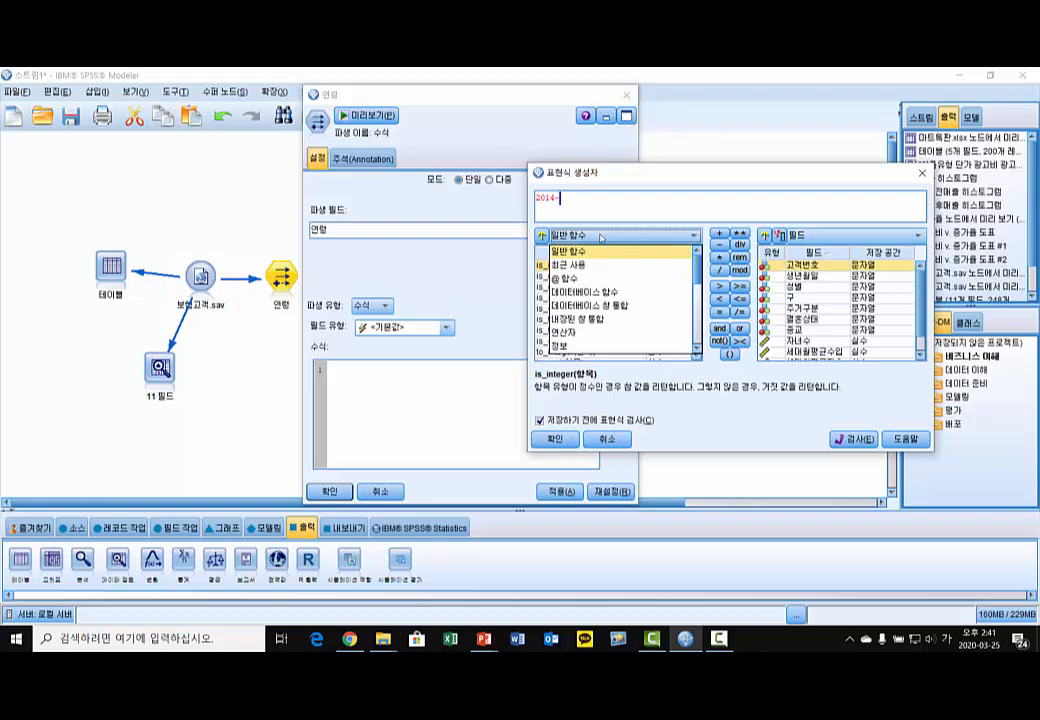
{"action": "scroll", "coordinate": [595, 320], "scroll_direction": "down", "scroll_amount": 3}
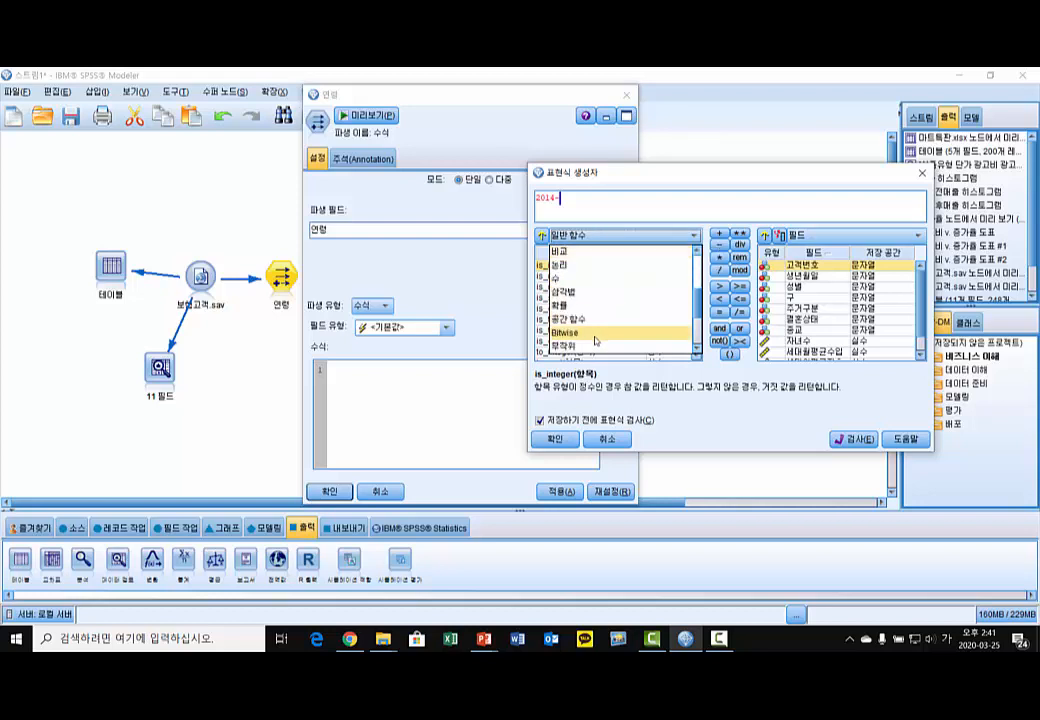
{"action": "scroll", "coordinate": [595, 341], "scroll_direction": "down", "scroll_amount": 2}
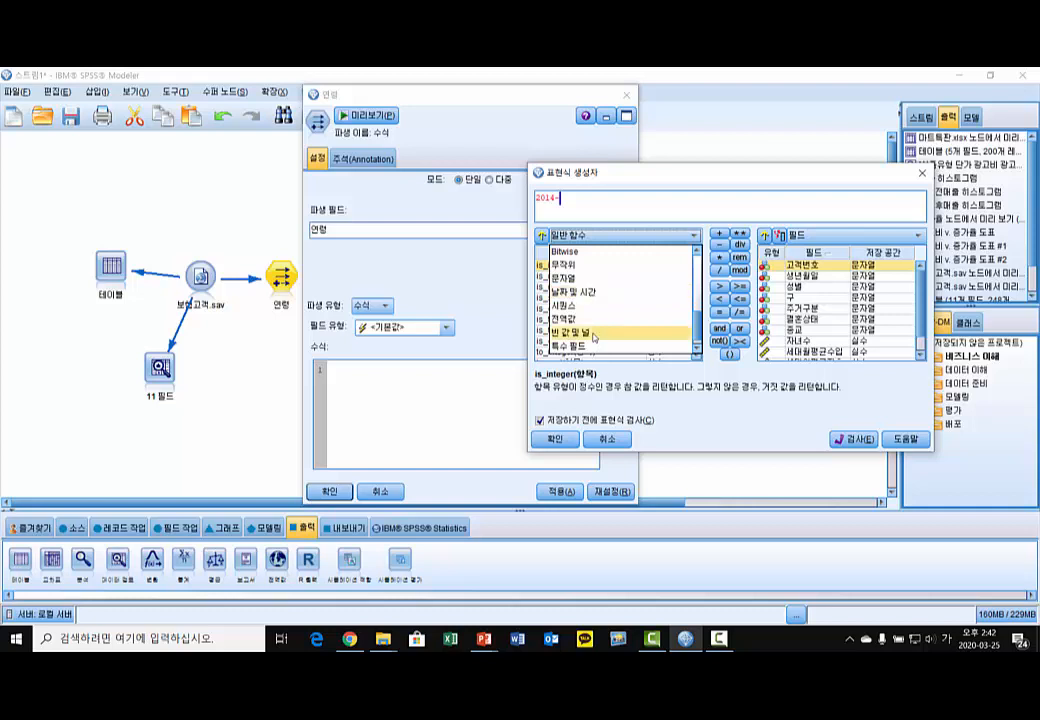
{"action": "left_click", "coordinate": [586, 282]}
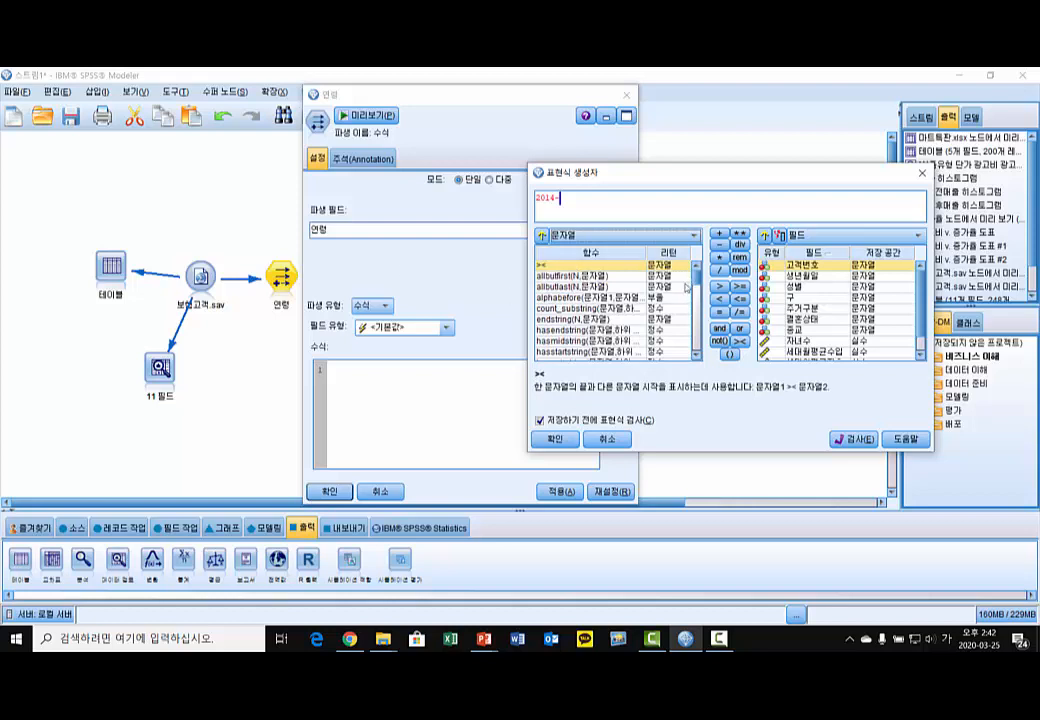
{"action": "mouse_move", "coordinate": [697, 268]}
{"action": "left_mouse_down"}
{"action": "mouse_move", "coordinate": [697, 336]}
{"action": "mouse_move", "coordinate": [697, 266]}
{"action": "left_mouse_up"}
{"action": "left_click_drag", "start_coordinate": [731, 452], "coordinate": [731, 592]}
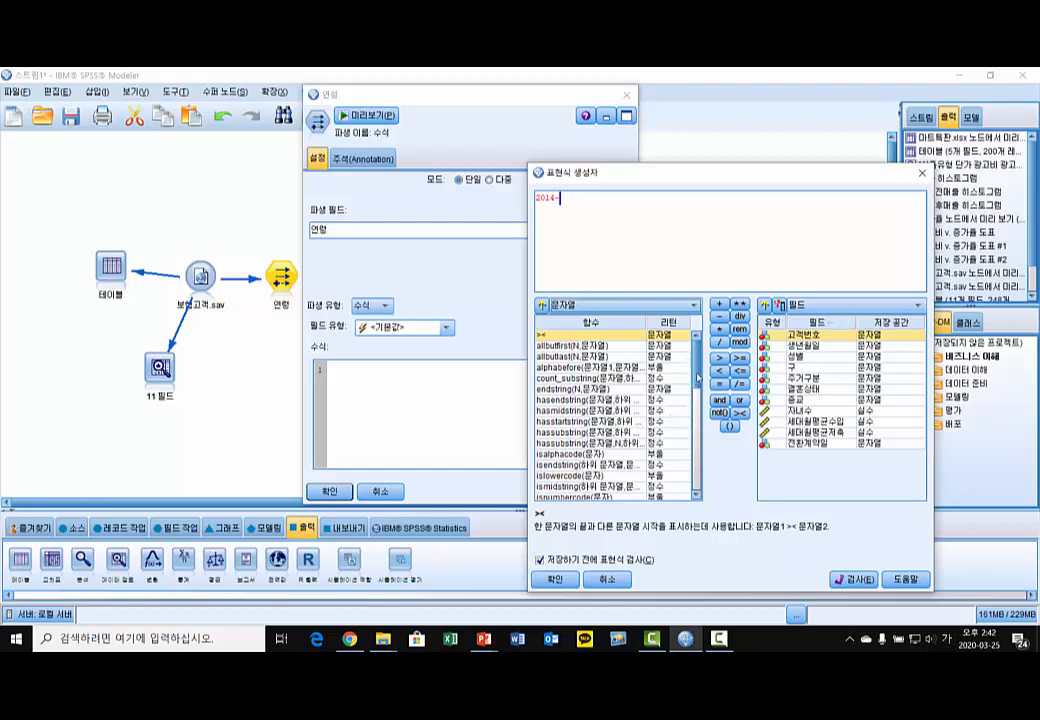
{"action": "left_click_drag", "start_coordinate": [696, 371], "coordinate": [698, 466]}
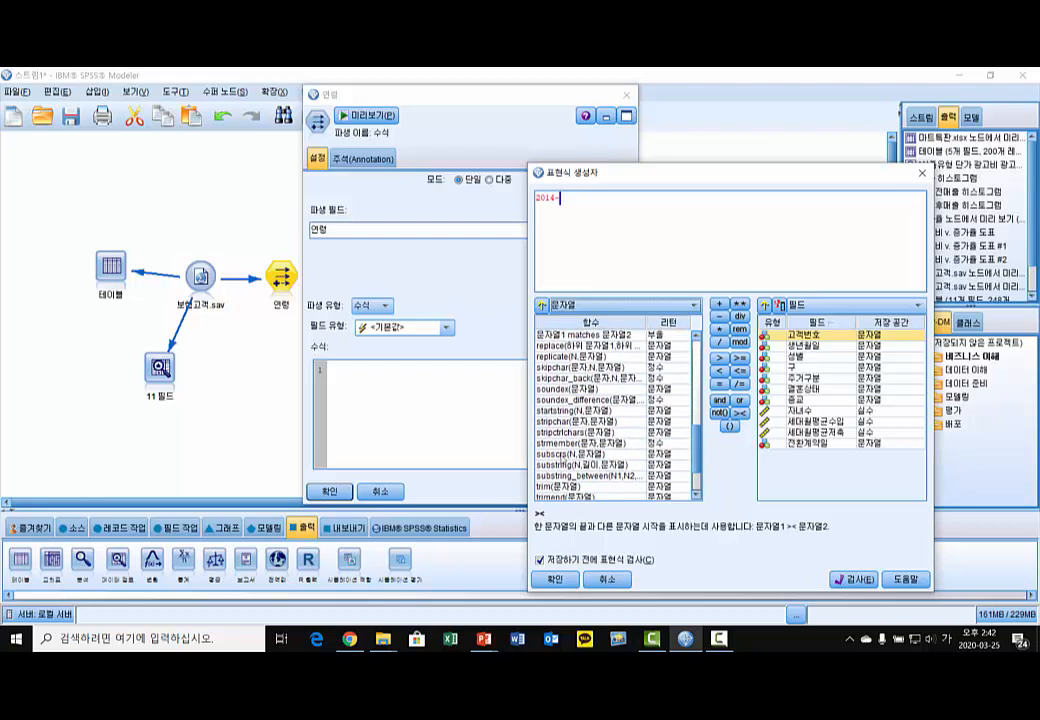
{"action": "left_click", "coordinate": [557, 464]}
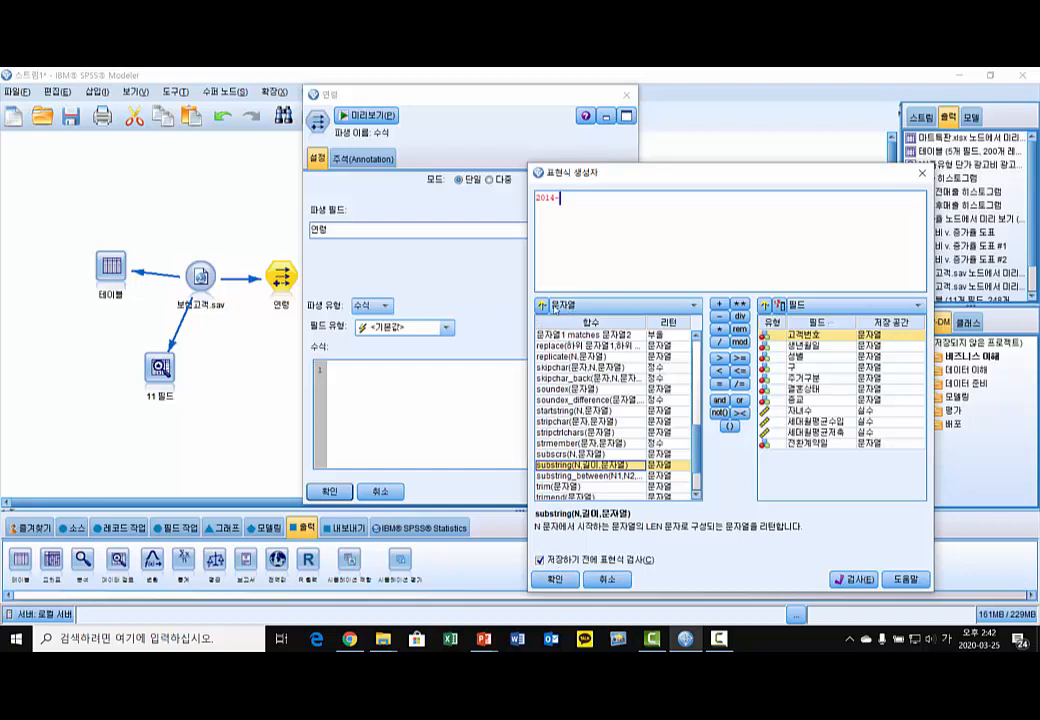
{"action": "double_click", "coordinate": [580, 465]}
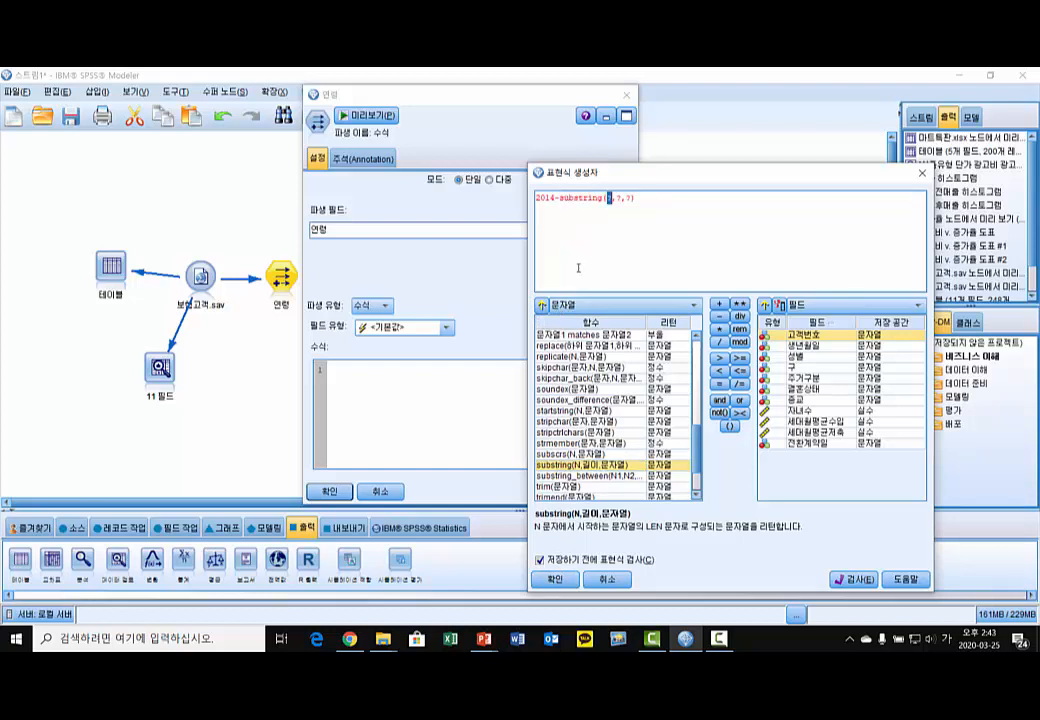
- Fill in the substring arguments with start position 1, length 2 and the 생년월일 field
{"action": "type", "text": "1"}
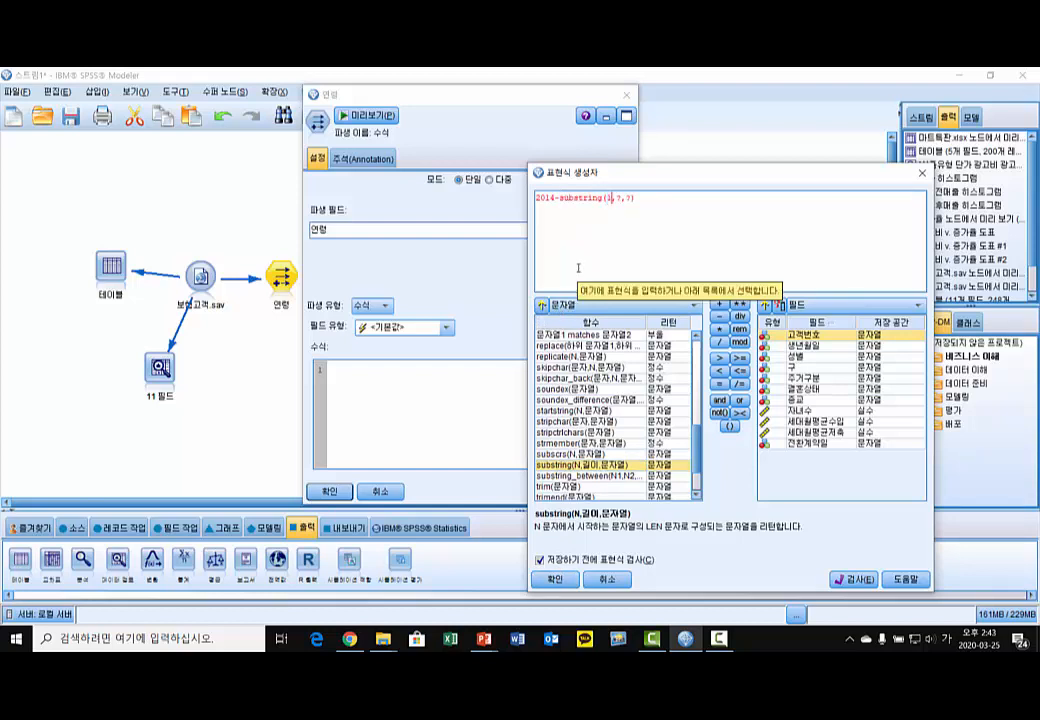
{"action": "key", "text": "Tab"}
{"action": "type", "text": "2"}
{"action": "key", "text": "Tab"}
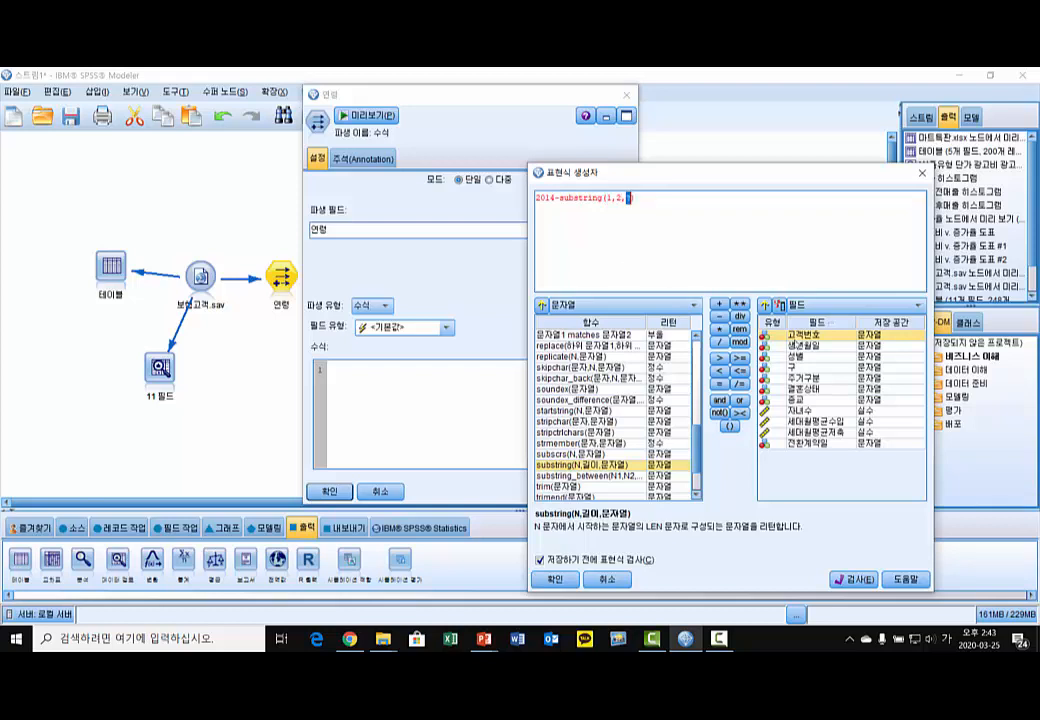
{"action": "left_click", "coordinate": [777, 346]}
{"action": "double_click", "coordinate": [777, 346]}
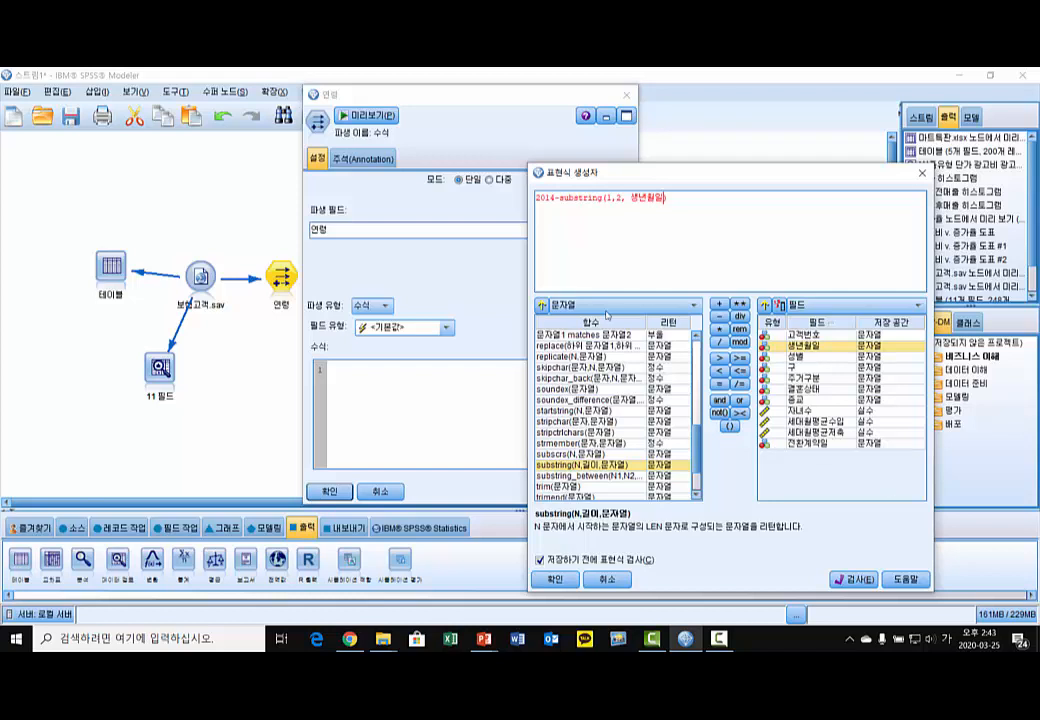
- Remove 2014- from the start of the expression and accept substring(1,2, 생년월일) as the formula
{"action": "left_click_drag", "start_coordinate": [560, 197], "coordinate": [536, 197]}
{"action": "key", "text": "BackSpace"}
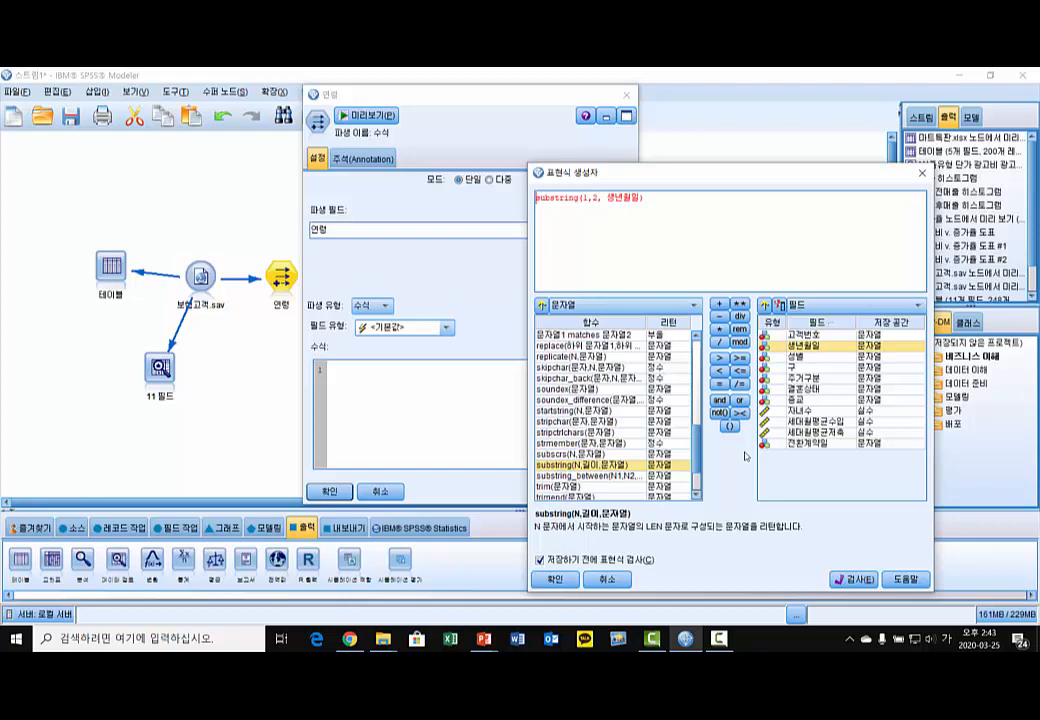
{"action": "left_click", "coordinate": [557, 582]}
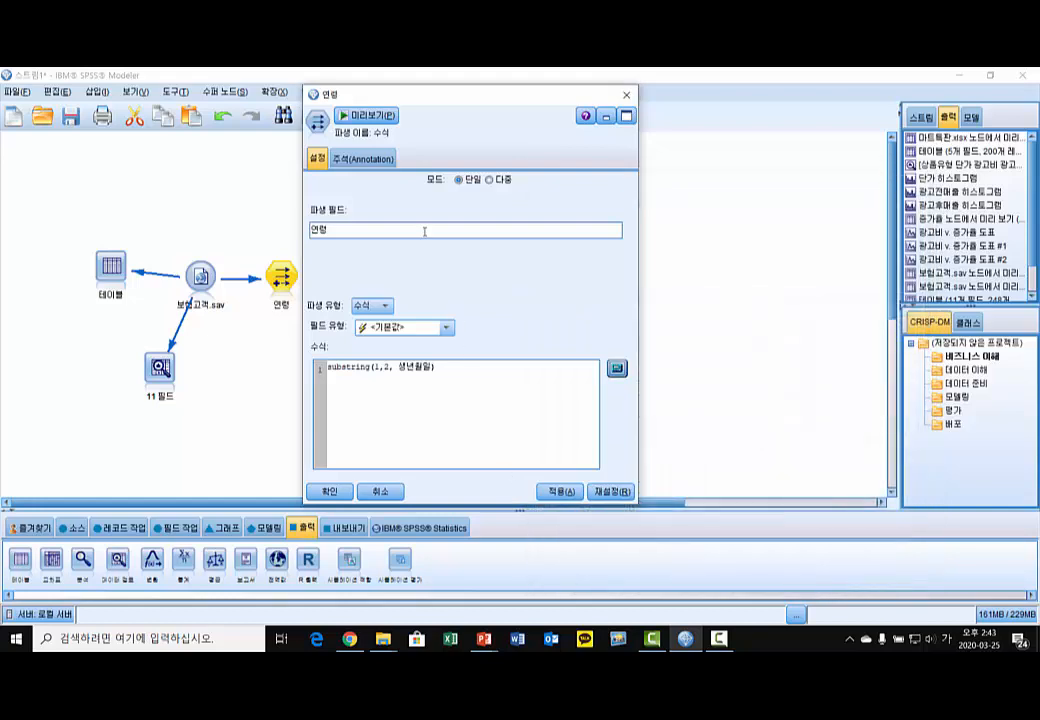
- Preview the 연령 node's records, widening the view to examine the derived 연령 values, and close the preview
{"action": "left_click", "coordinate": [372, 117]}
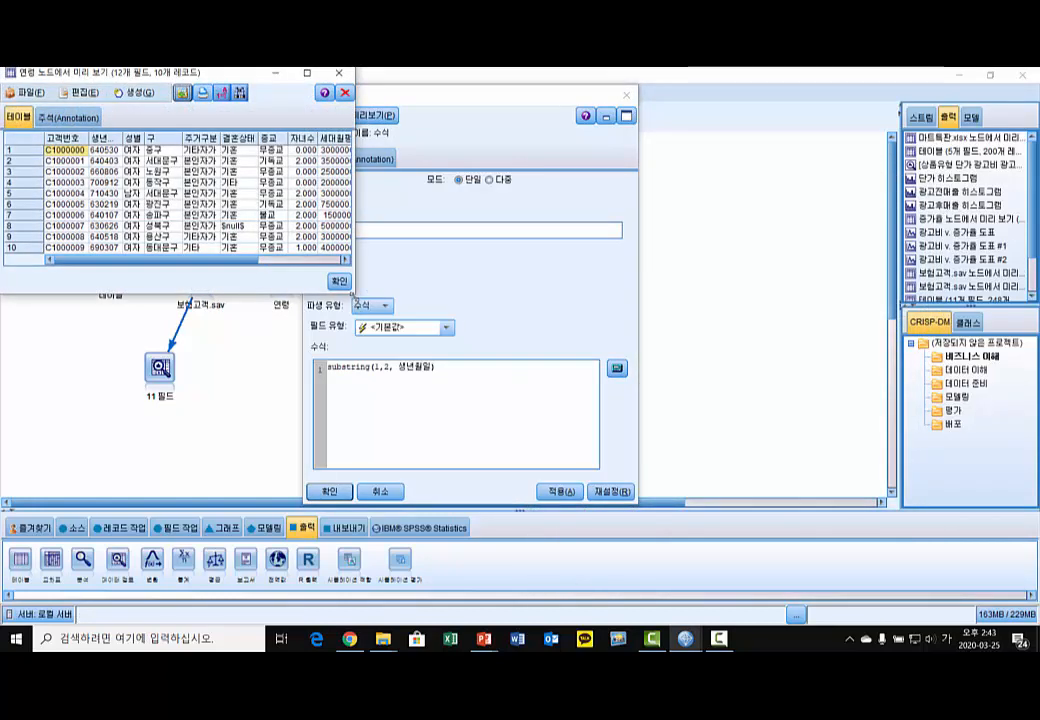
{"action": "left_click_drag", "start_coordinate": [354, 292], "coordinate": [628, 323]}
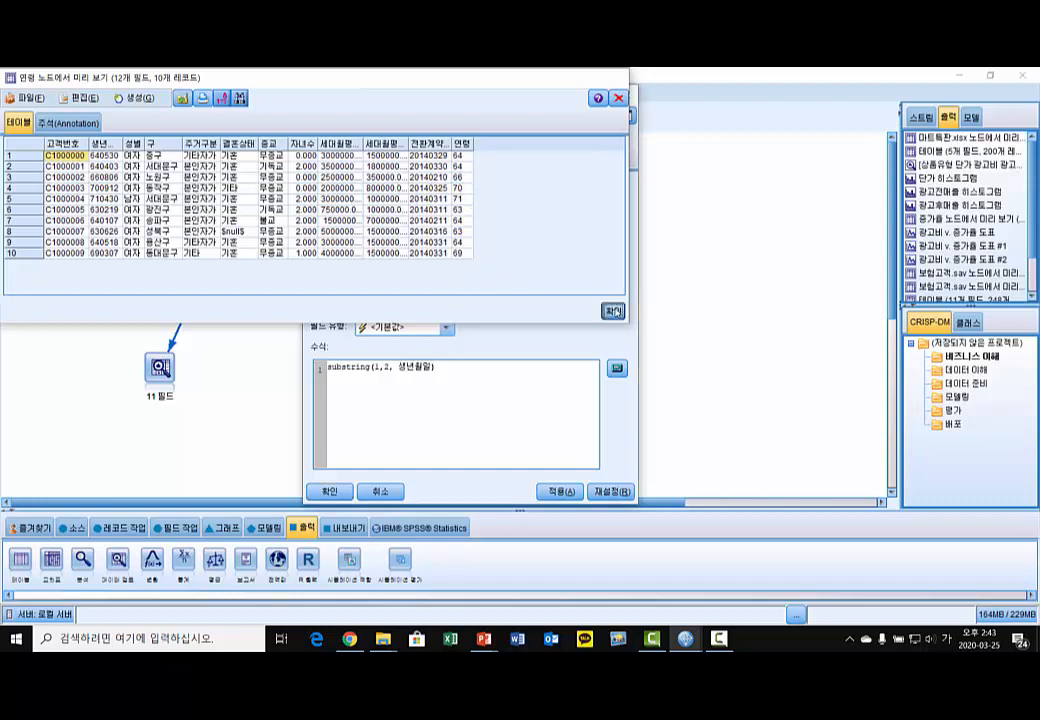
{"action": "left_click", "coordinate": [613, 311]}
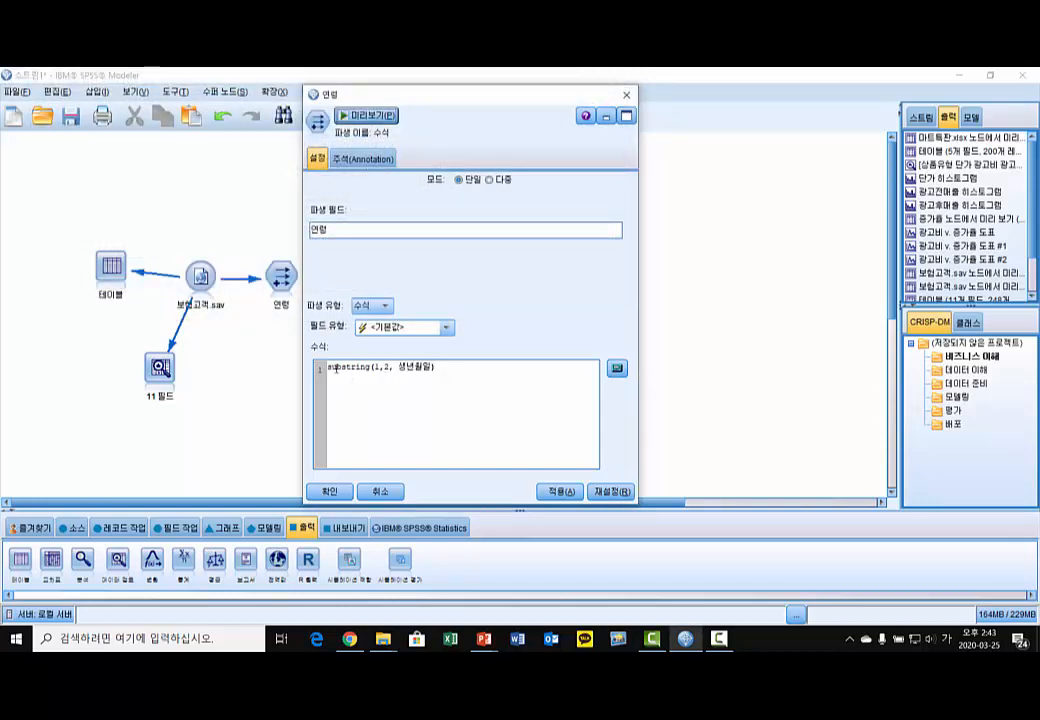
- Reopen the 연령 expression and insert the quoted text "19" in front of substring(1,2, 생년월일)
{"action": "left_click", "coordinate": [617, 368]}
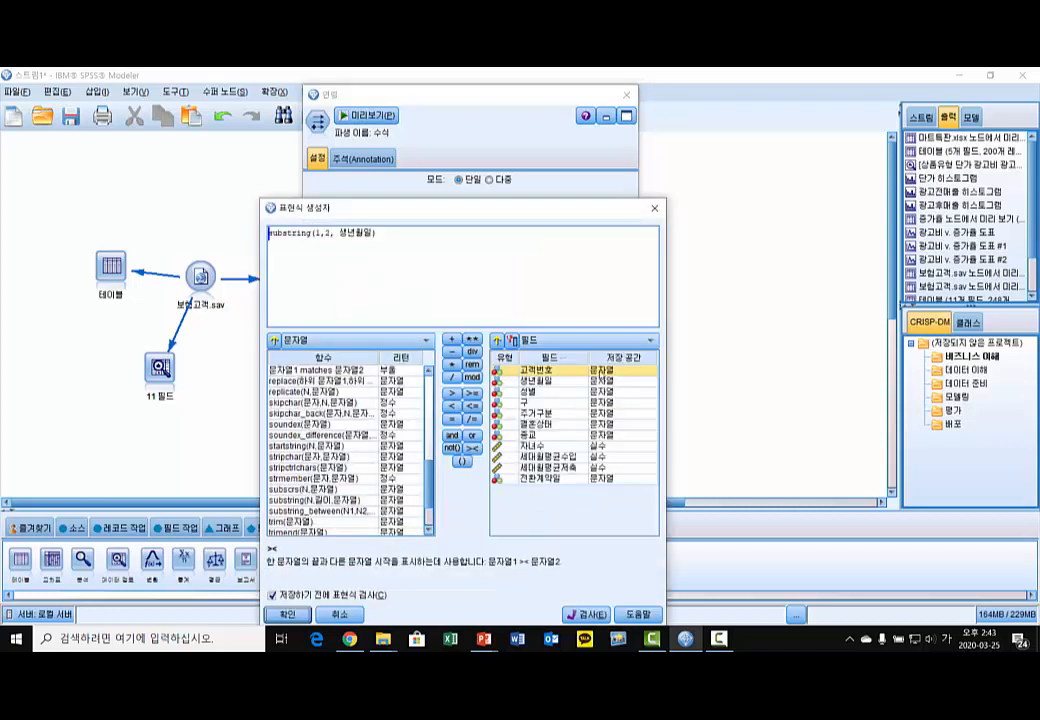
{"action": "left_click_drag", "start_coordinate": [432, 208], "coordinate": [552, 173]}
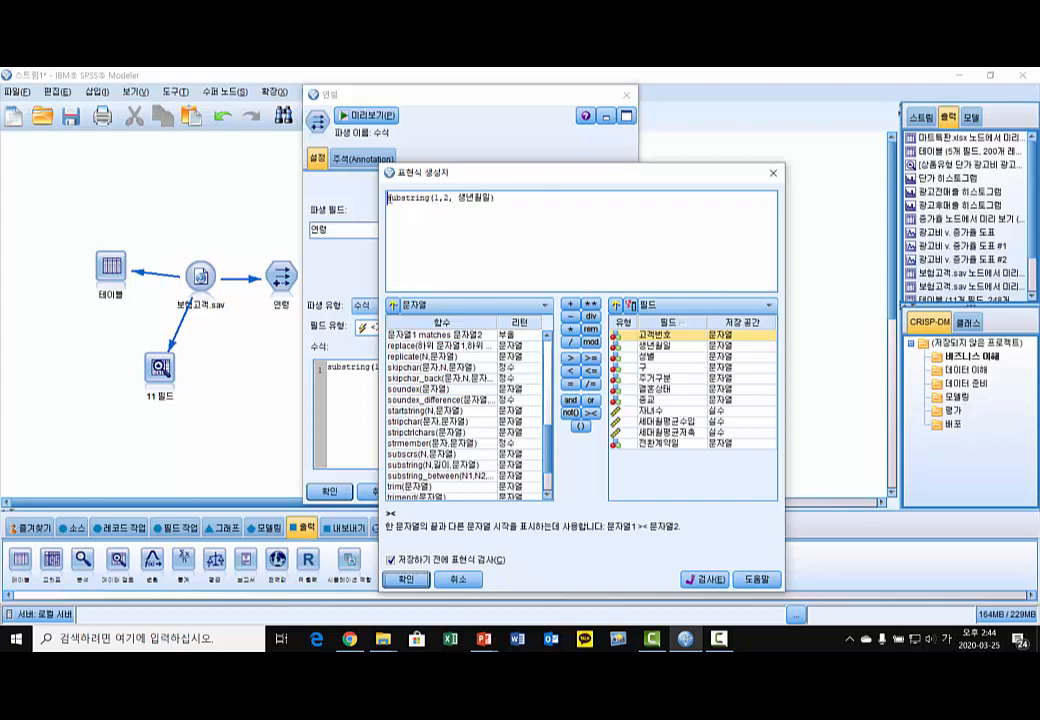
{"action": "type", "text": "19"}
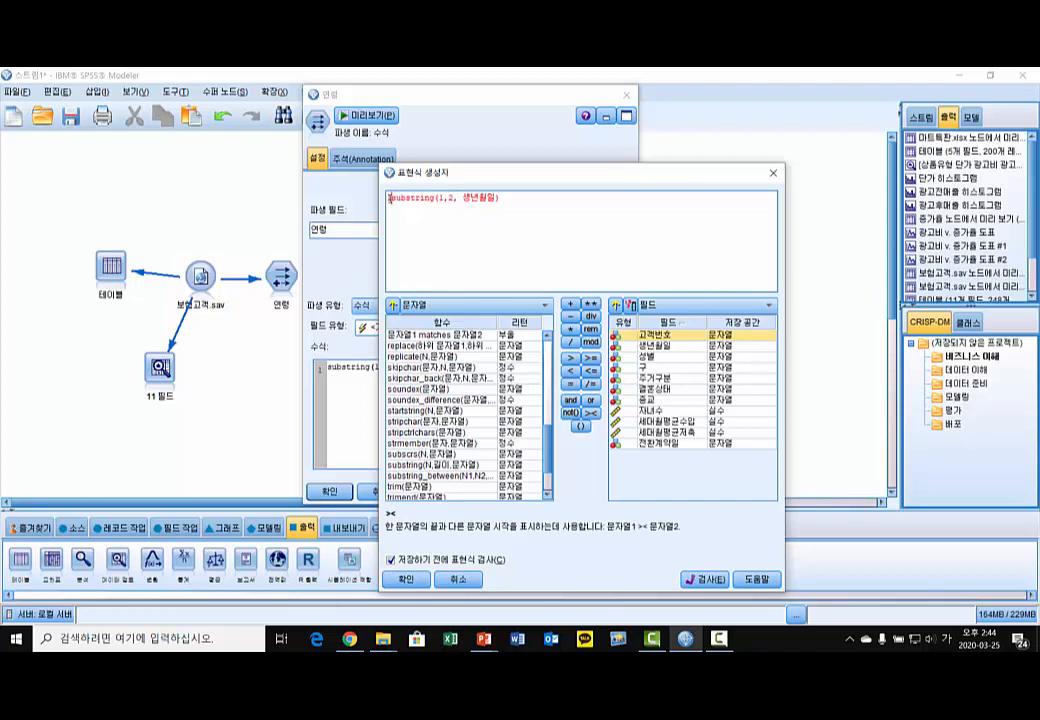
{"action": "key", "text": "Left"}
{"action": "key", "text": "Left"}
{"action": "type", "text": "\""}
{"action": "key", "text": "Right"}
{"action": "key", "text": "Right"}
{"action": "type", "text": "\""}
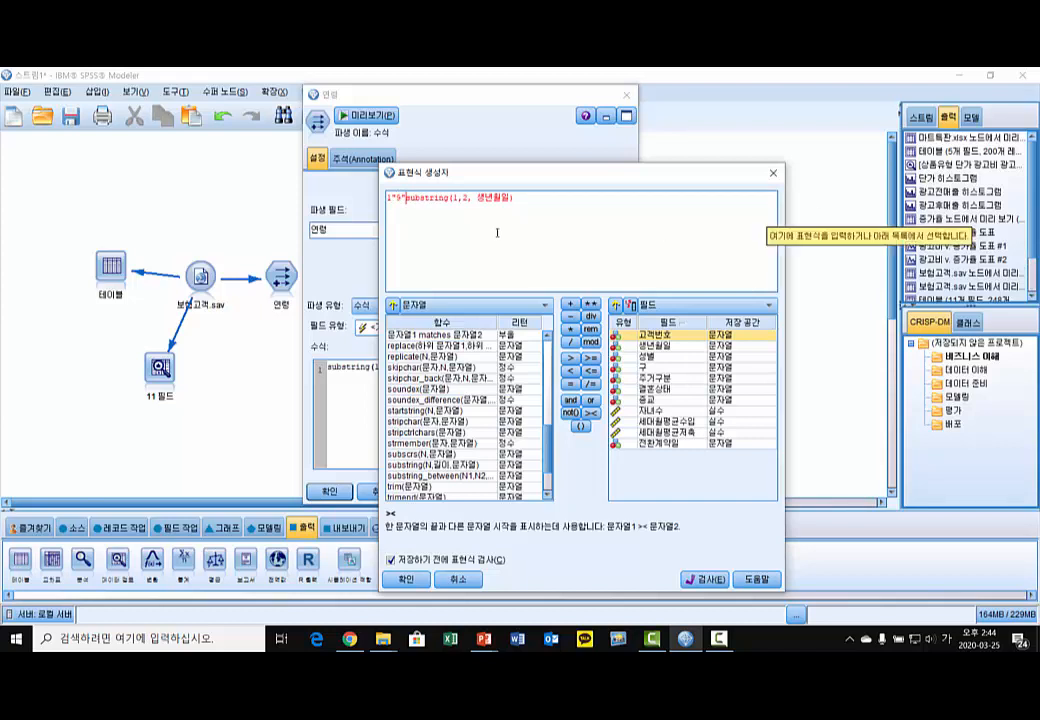
{"action": "left_click_drag", "start_coordinate": [392, 201], "coordinate": [374, 202]}
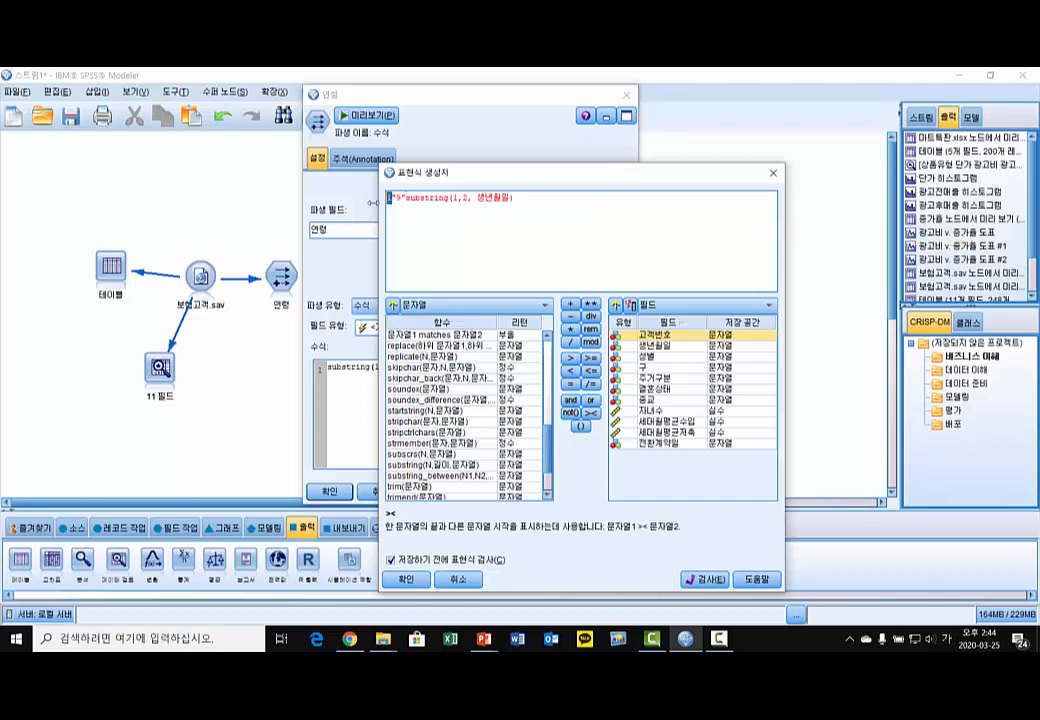
{"action": "key", "text": "BackSpace"}
{"action": "left_click", "coordinate": [391, 199]}
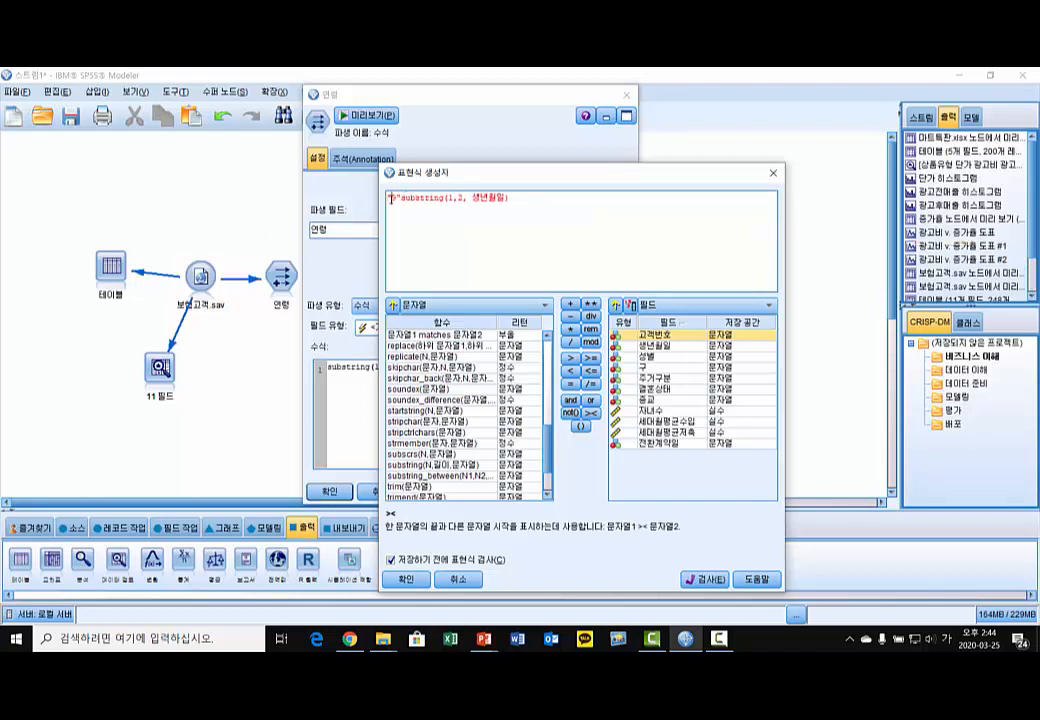
{"action": "type", "text": "19"}
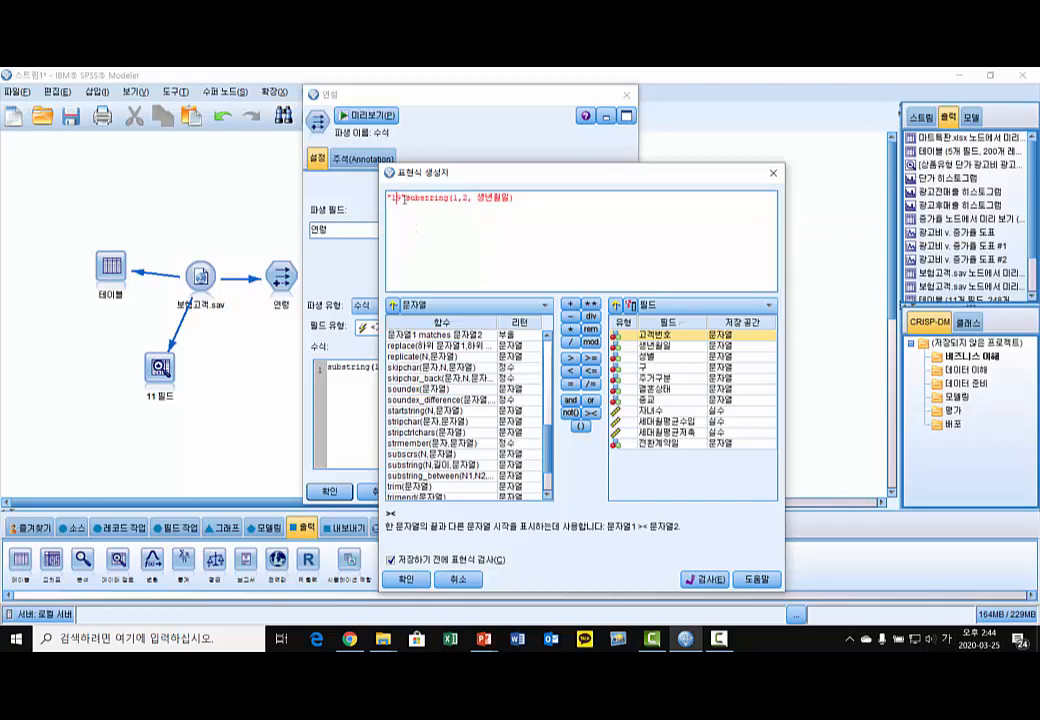
{"action": "type", "text": "\""}
- Join "19" and the substring with the >< operator, accept the formula, and preview the 연령 values
{"action": "left_click", "coordinate": [591, 413]}
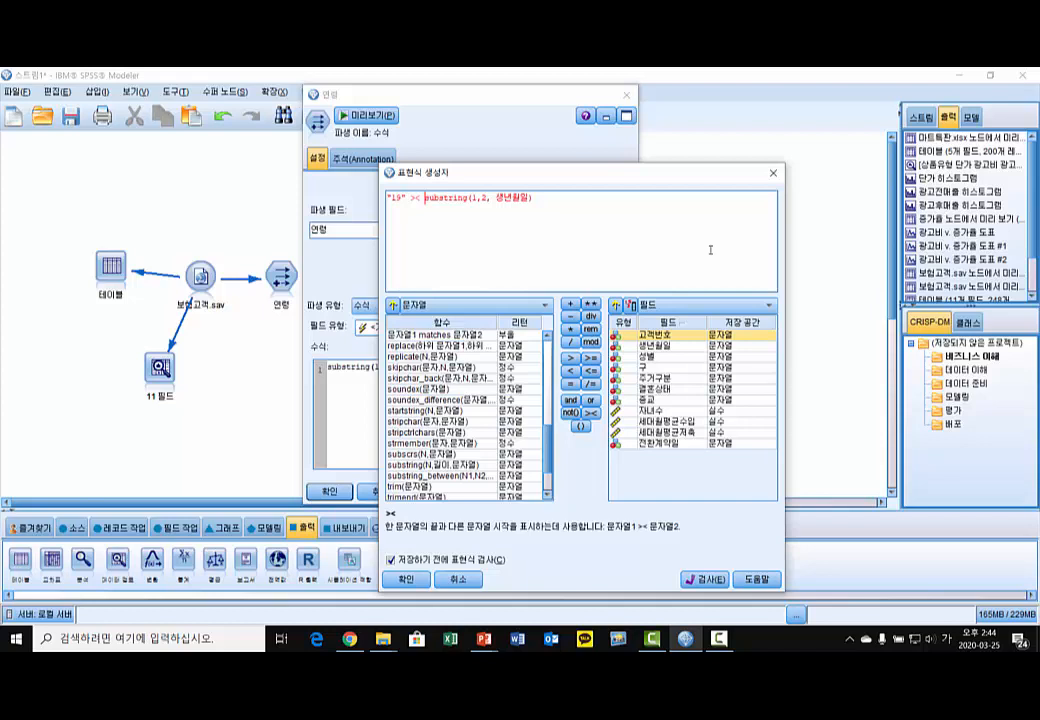
{"action": "left_click", "coordinate": [406, 579]}
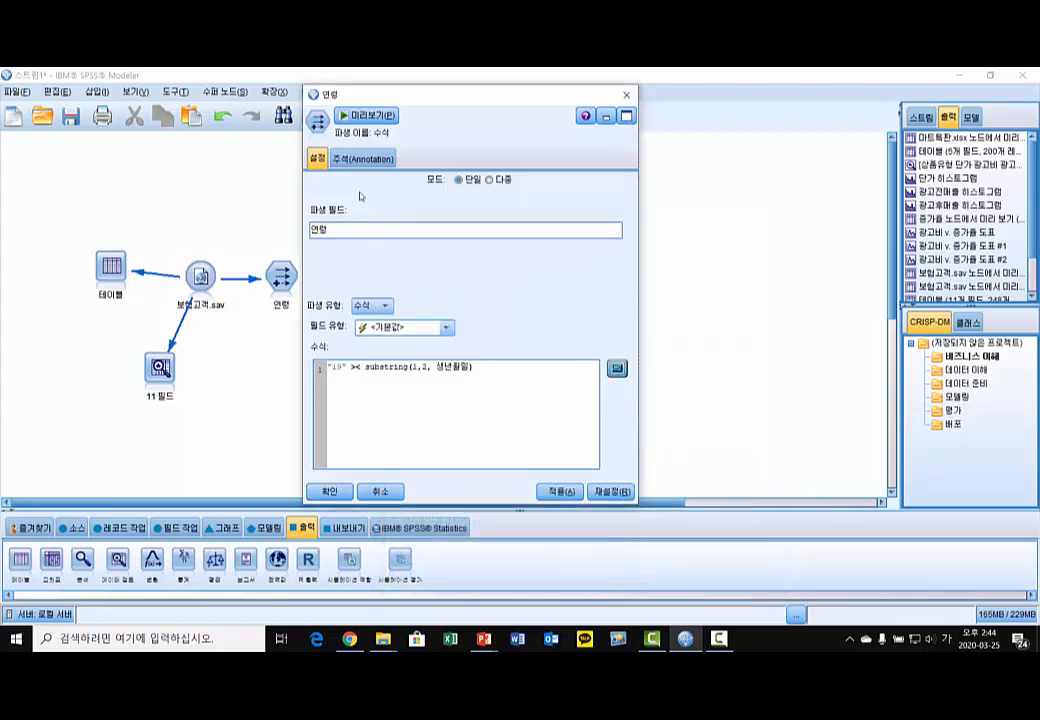
{"action": "left_click", "coordinate": [366, 115]}
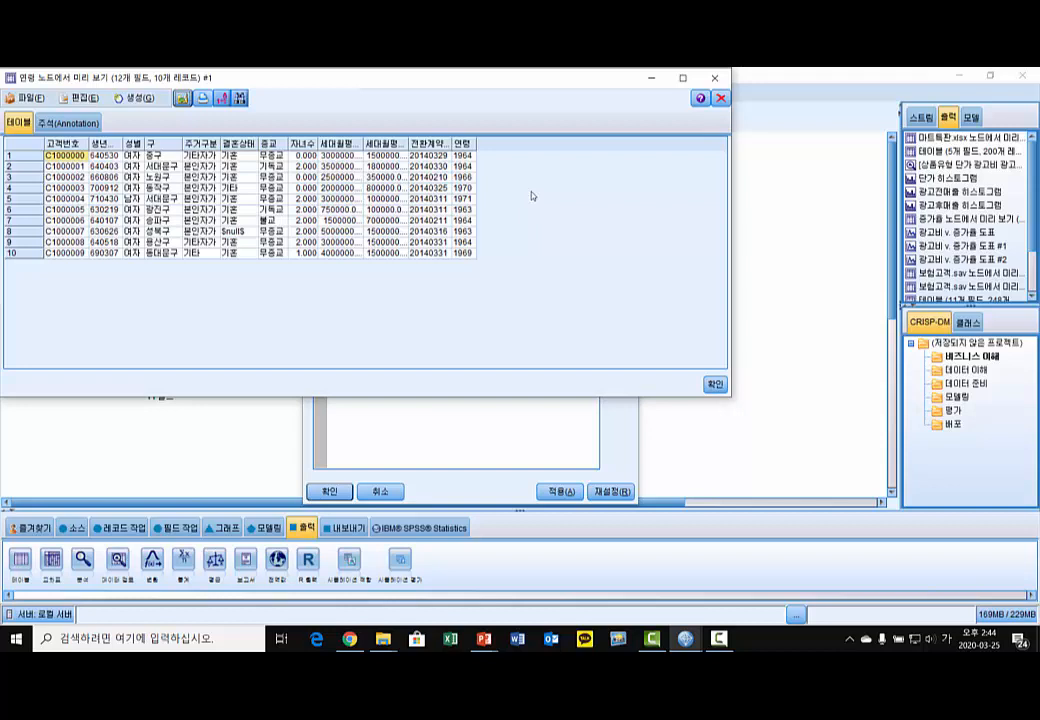
{"action": "left_click", "coordinate": [714, 384]}
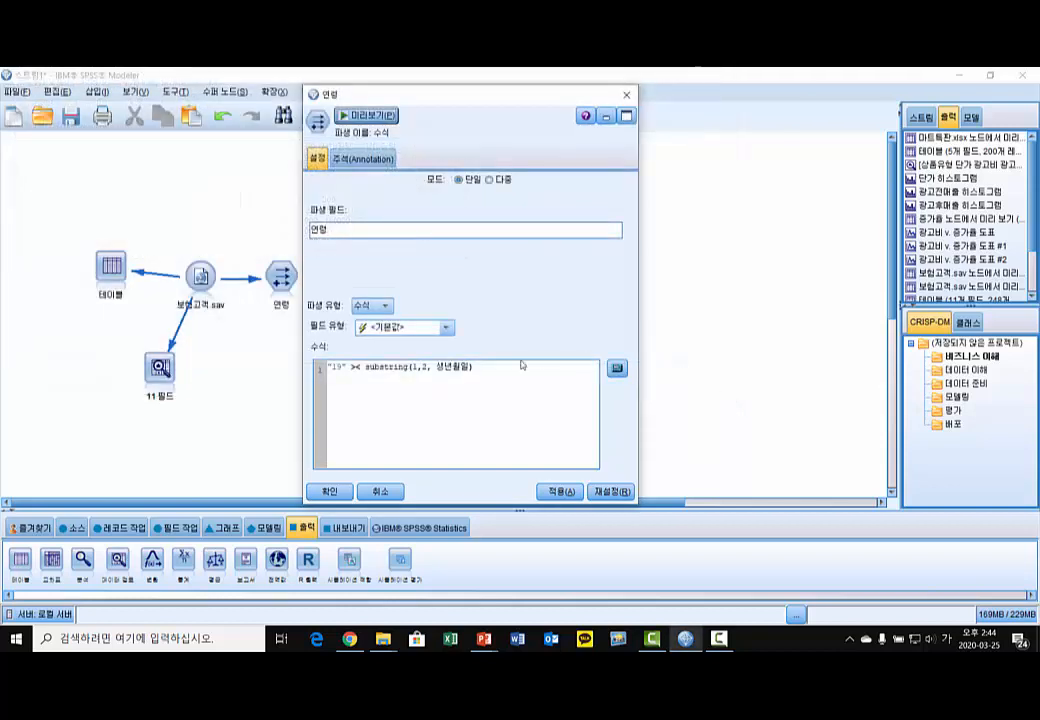
- Reopen the 연령 expression and insert to_number from the 변환 functions in front of "19"
{"action": "left_click", "coordinate": [617, 369]}
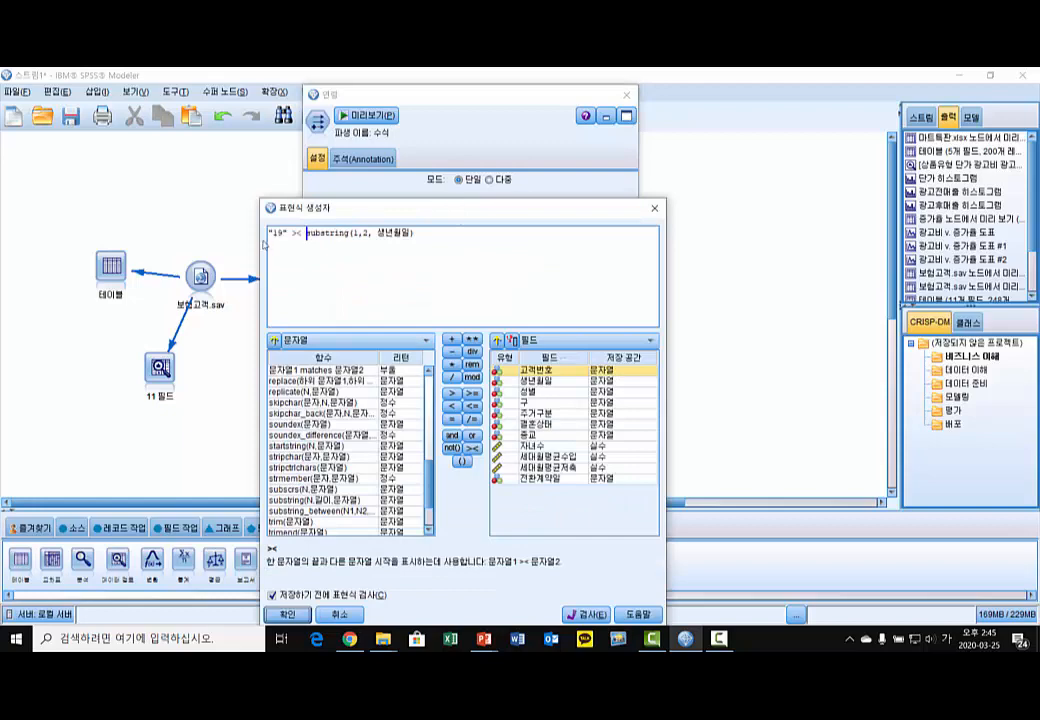
{"action": "left_click", "coordinate": [269, 233]}
{"action": "left_click_drag", "start_coordinate": [366, 207], "coordinate": [566, 98]}
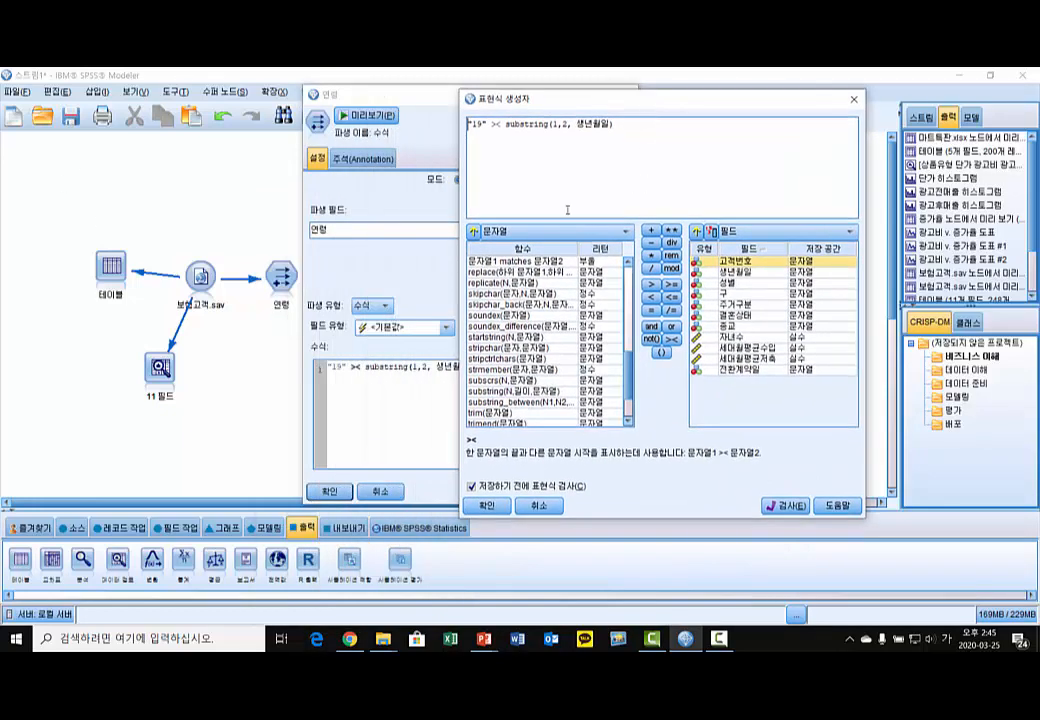
{"action": "left_click", "coordinate": [625, 231]}
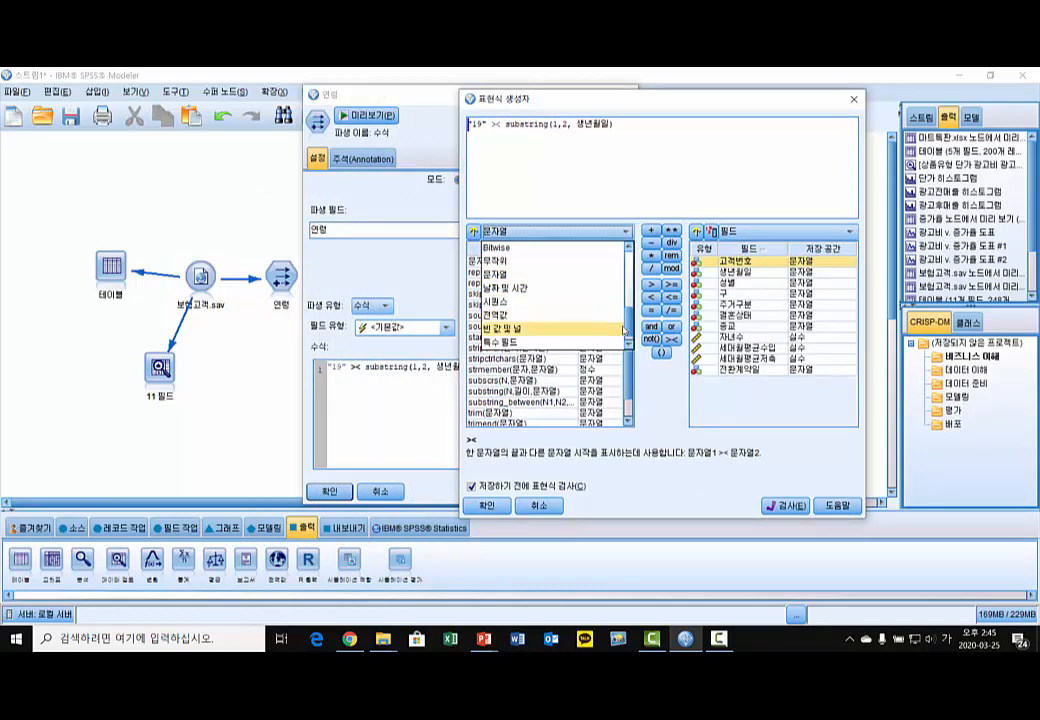
{"action": "left_click_drag", "start_coordinate": [624, 330], "coordinate": [628, 283]}
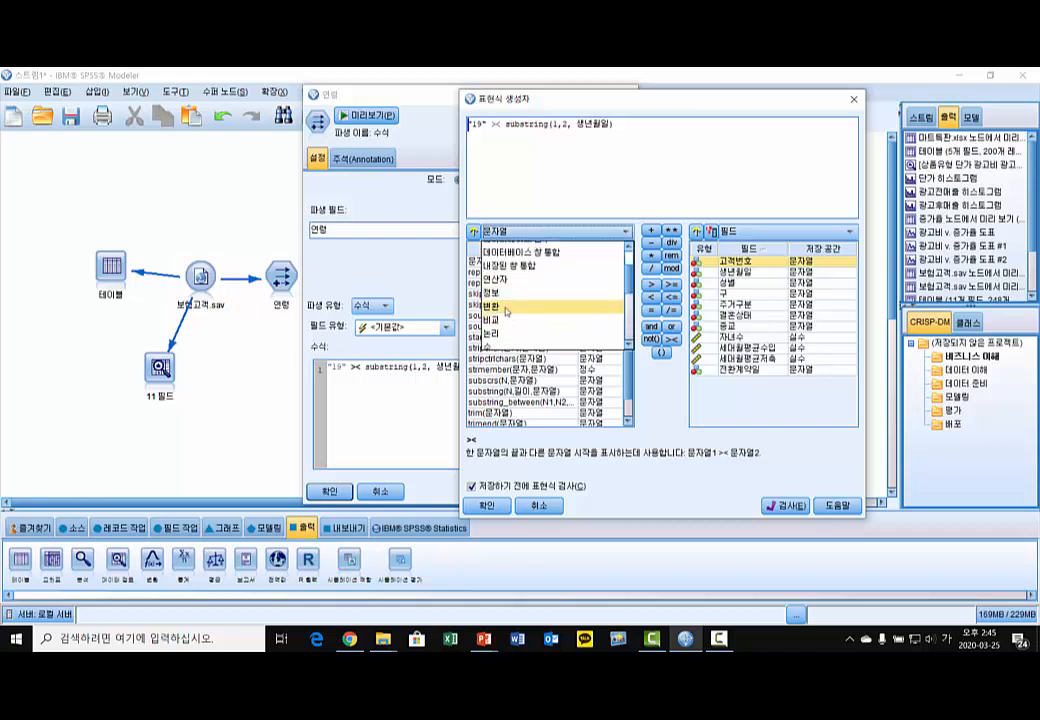
{"action": "left_click", "coordinate": [506, 311]}
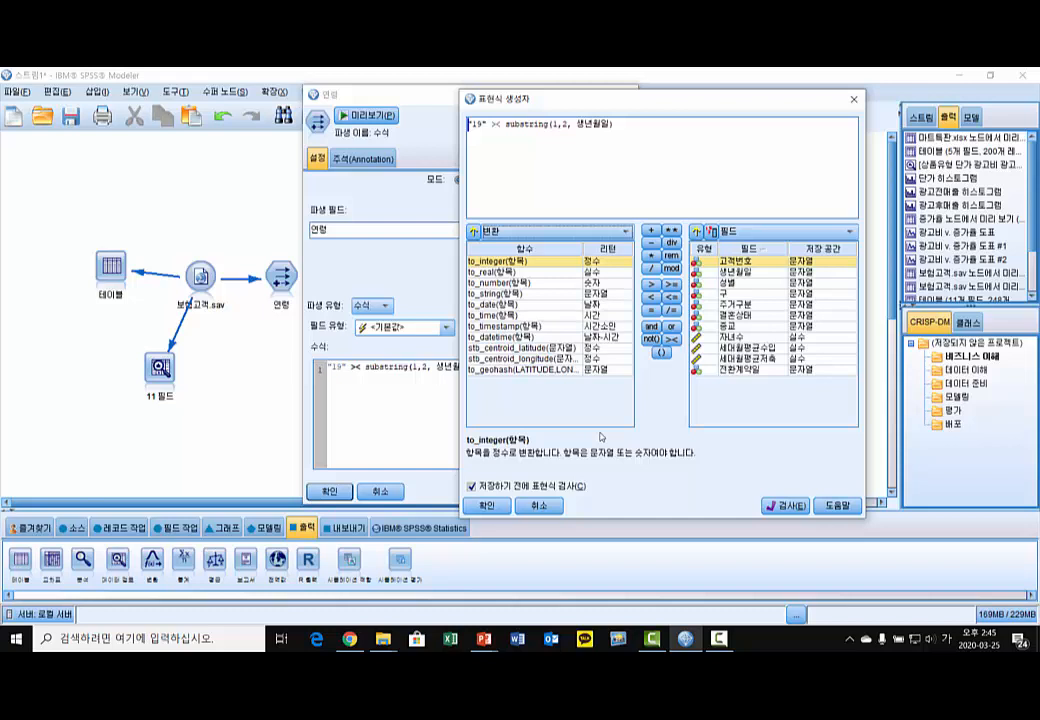
{"action": "left_click", "coordinate": [500, 283]}
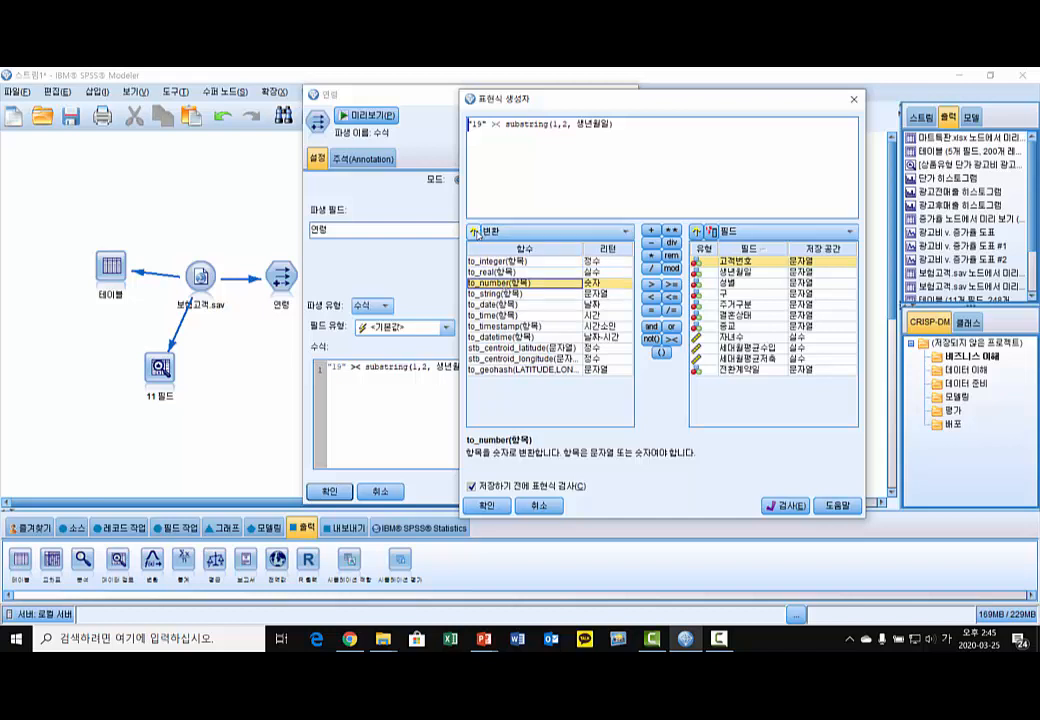
{"action": "left_click", "coordinate": [474, 231]}
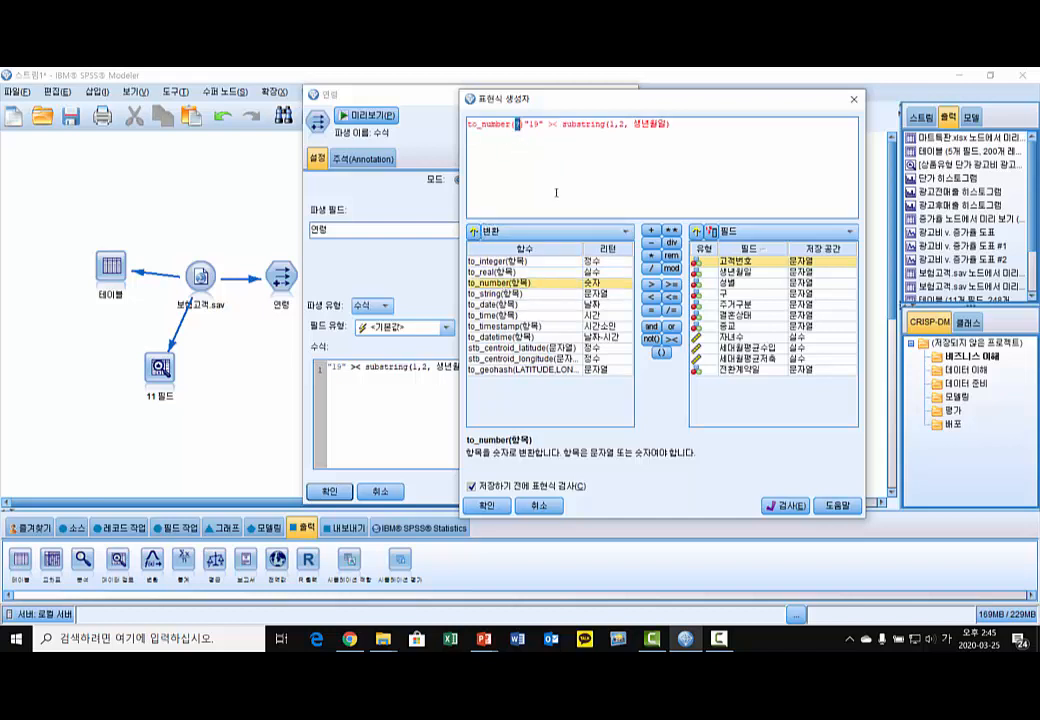
- Enclose the whole "19" >< substring(1,2, 생년월일) text in to_number's parentheses and accept the formula
{"action": "key", "text": "Delete"}
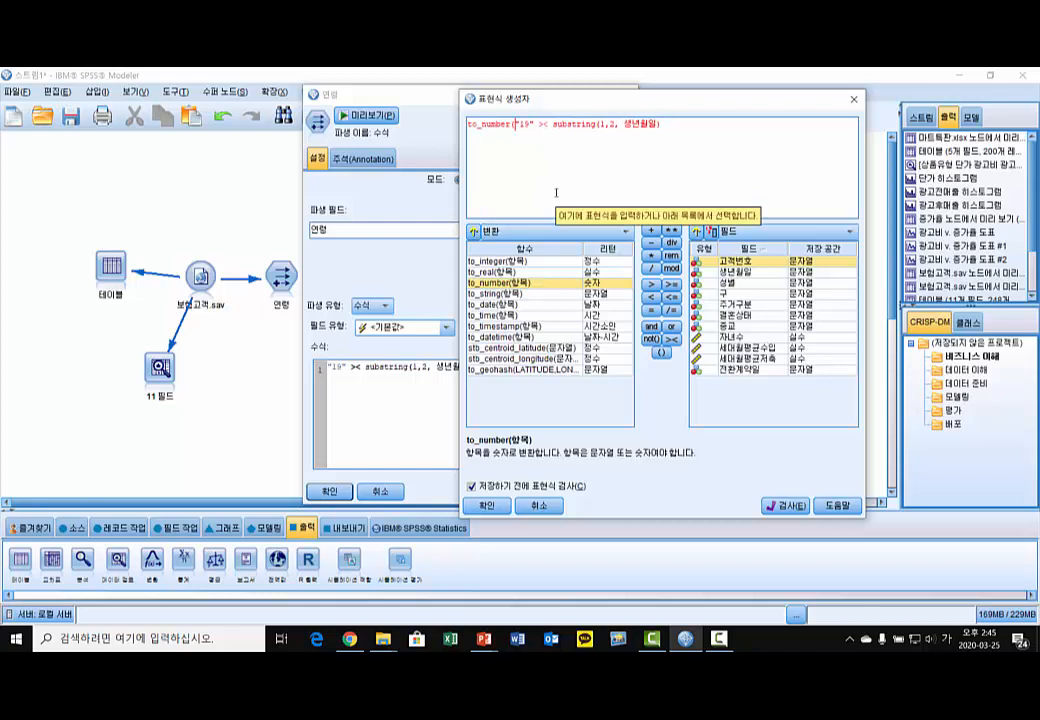
{"action": "left_click", "coordinate": [686, 125]}
{"action": "type", "text": ")"}
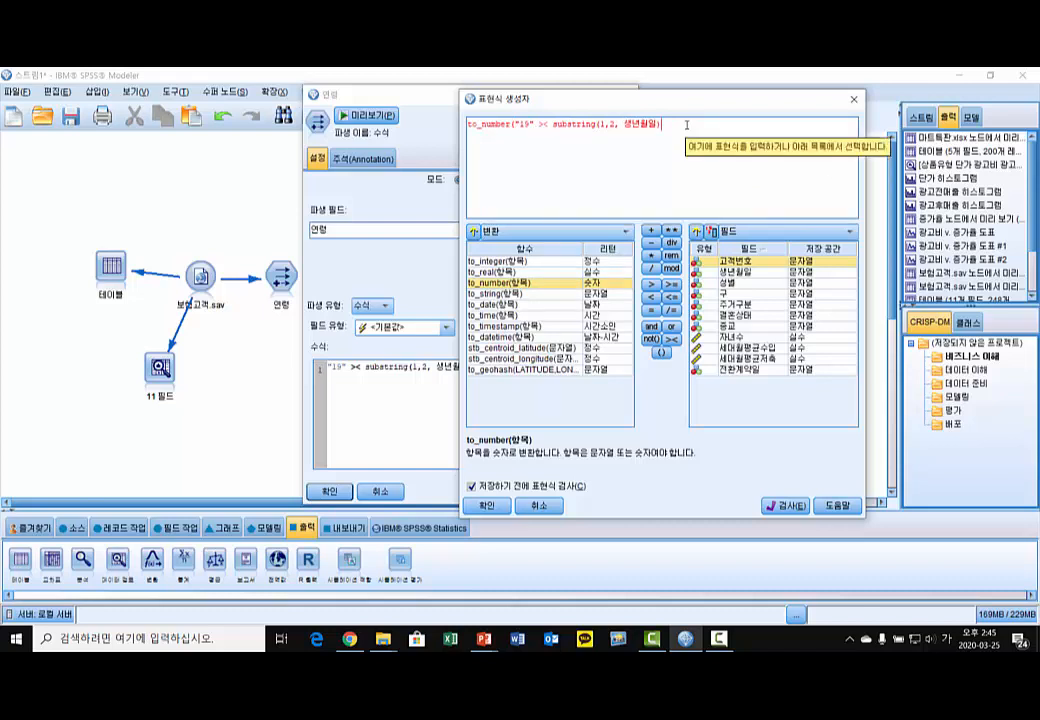
{"action": "type", "text": ")"}
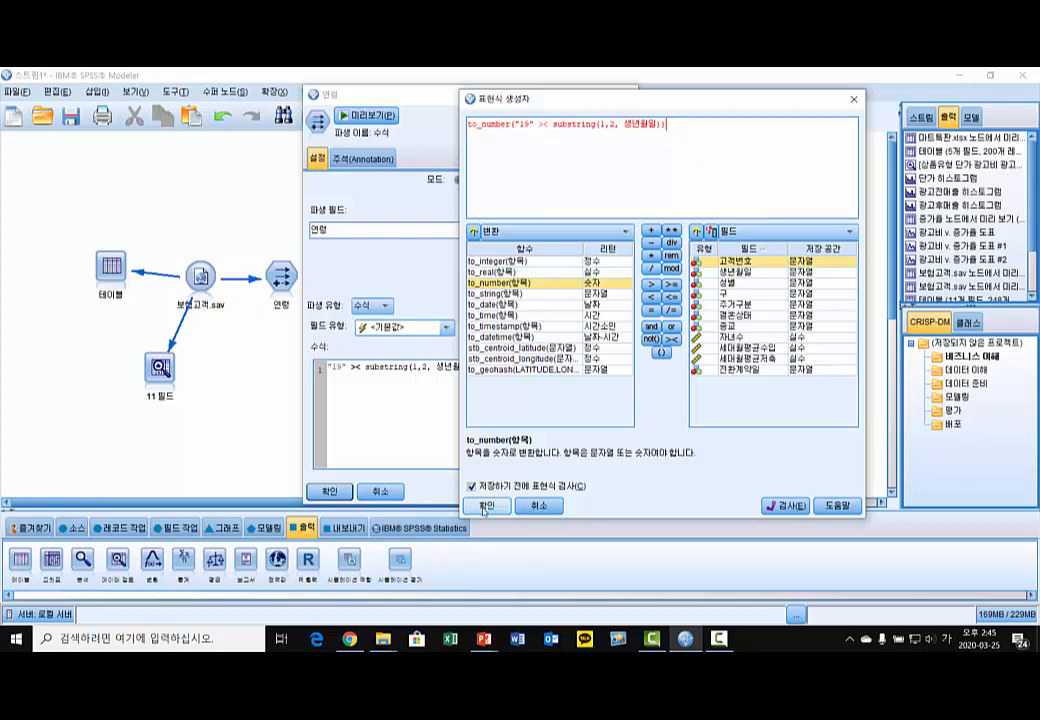
{"action": "left_click", "coordinate": [486, 505]}
- Preview the 연령 node's records, widen the 연령 column to examine its numeric values, and close the preview
{"action": "left_click", "coordinate": [366, 115]}
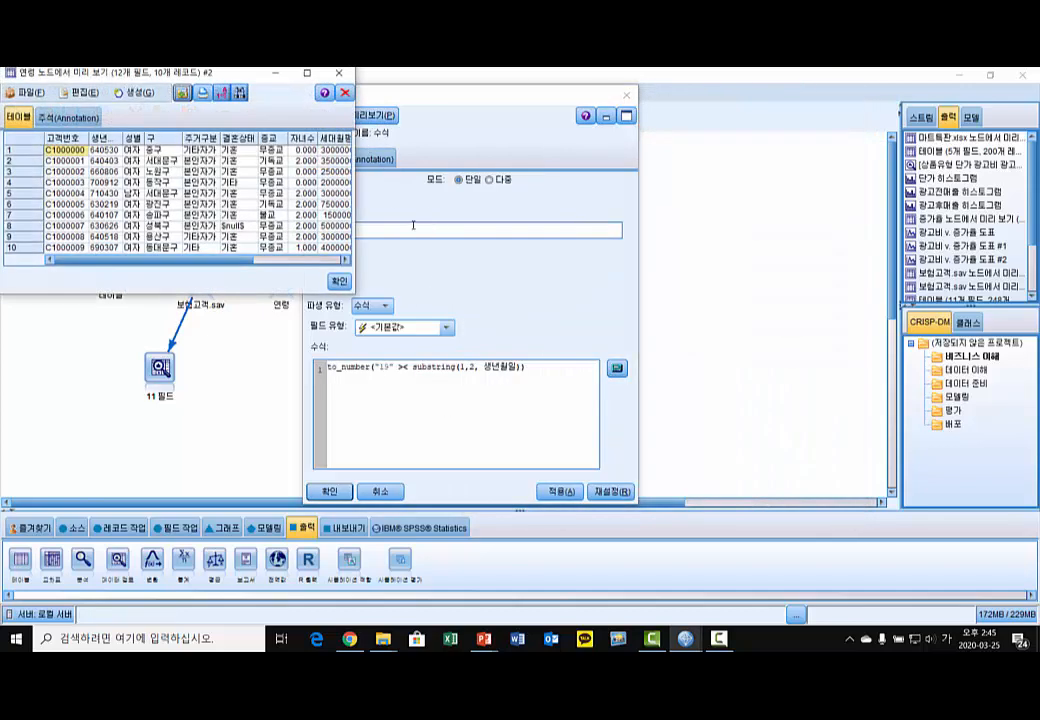
{"action": "left_click_drag", "start_coordinate": [352, 295], "coordinate": [705, 353]}
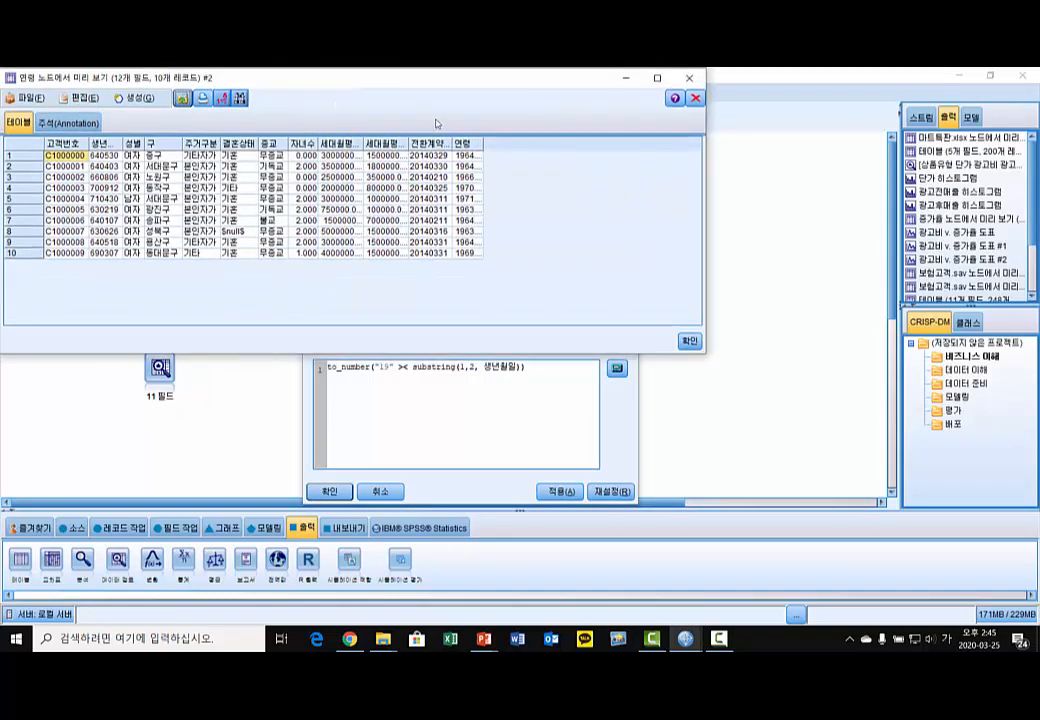
{"action": "double_click", "coordinate": [484, 144]}
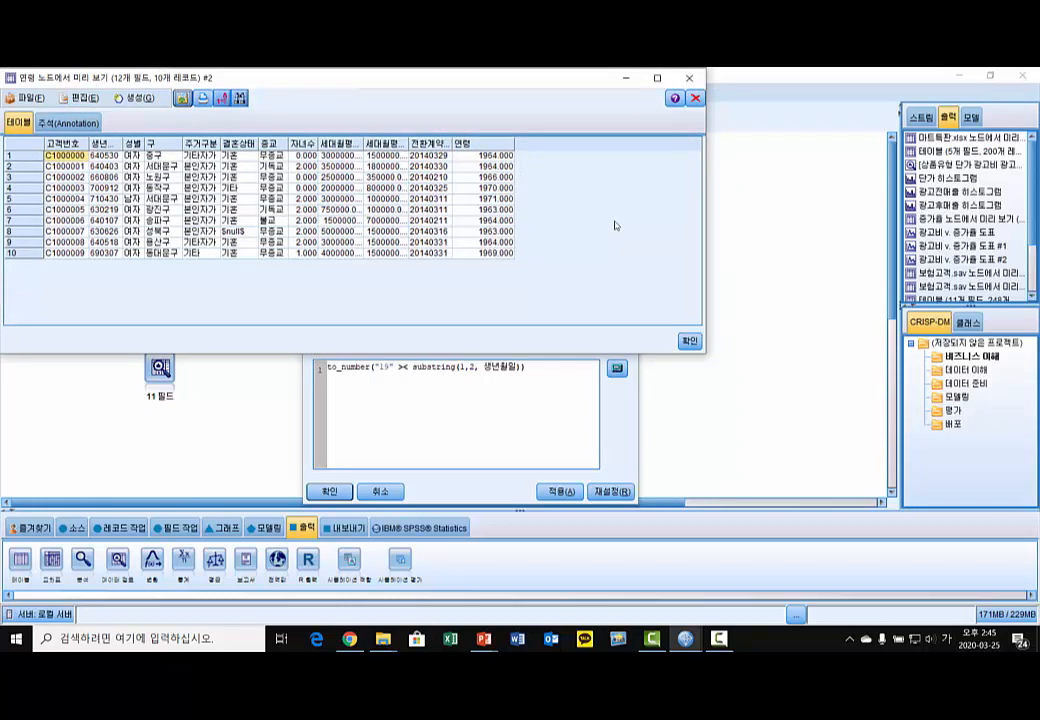
{"action": "left_click", "coordinate": [689, 341]}
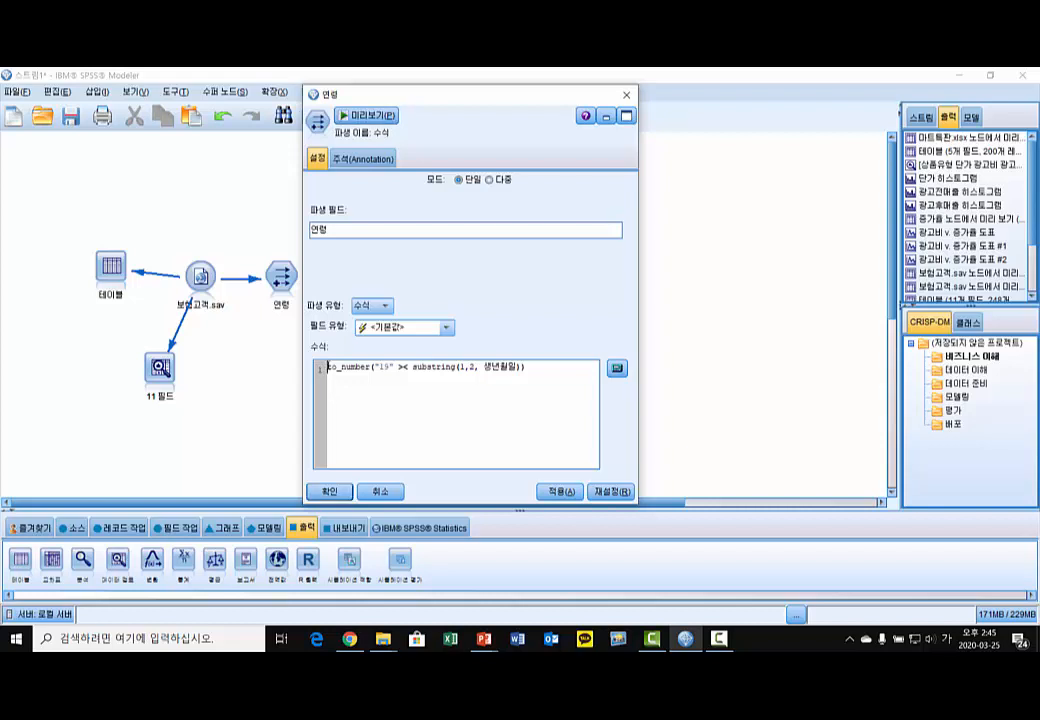
- Prefix the to_number formula with 2014- and accept the node settings after previewing the 연령 values
{"action": "type", "text": "2014-"}
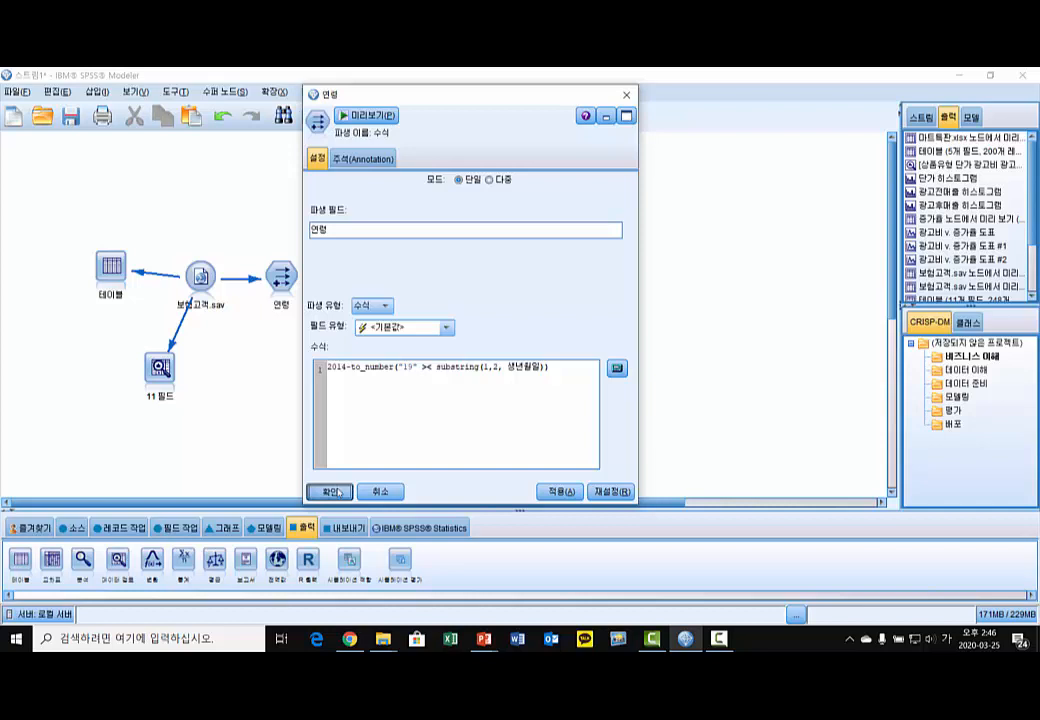
{"action": "left_click", "coordinate": [365, 115]}
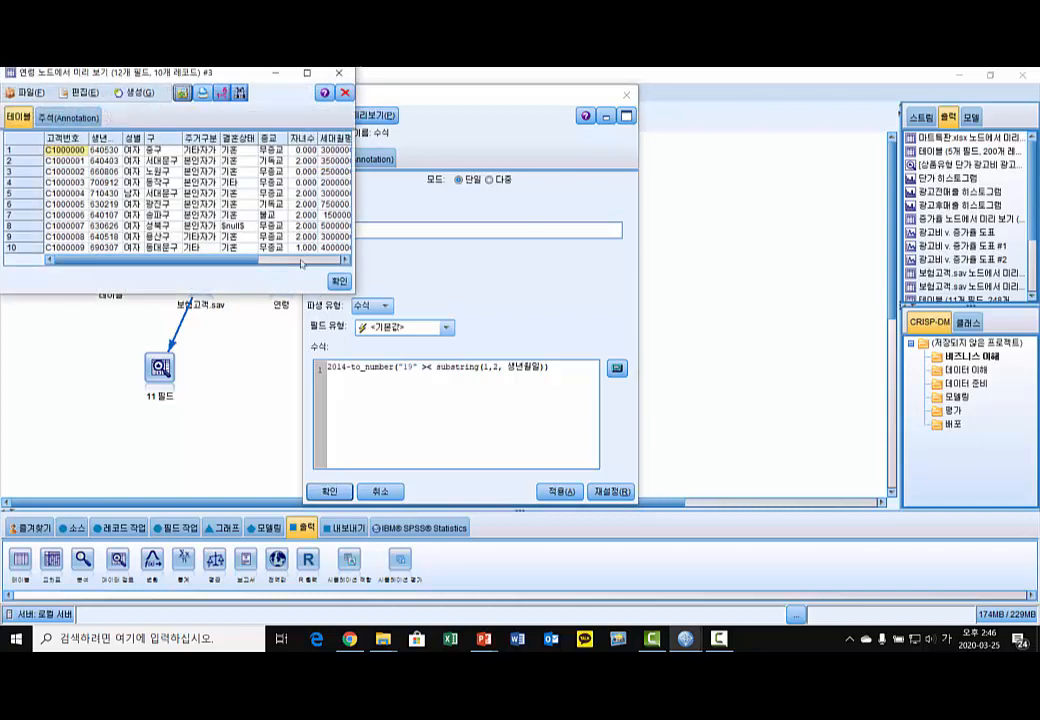
{"action": "left_click_drag", "start_coordinate": [354, 293], "coordinate": [687, 388]}
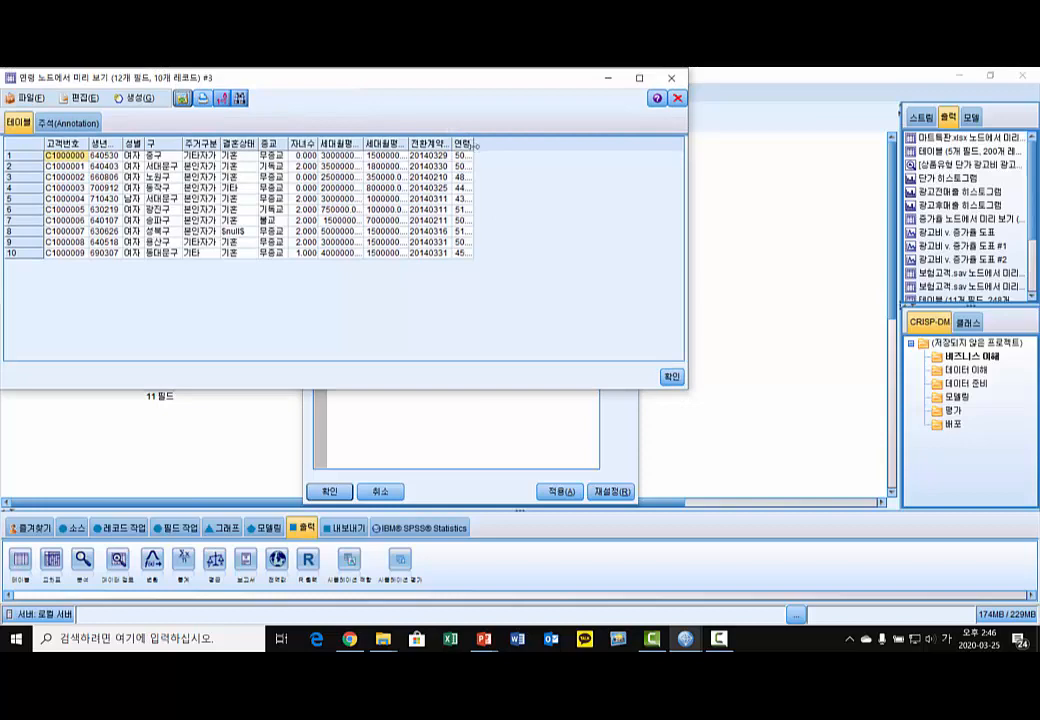
{"action": "left_click_drag", "start_coordinate": [475, 145], "coordinate": [487, 145]}
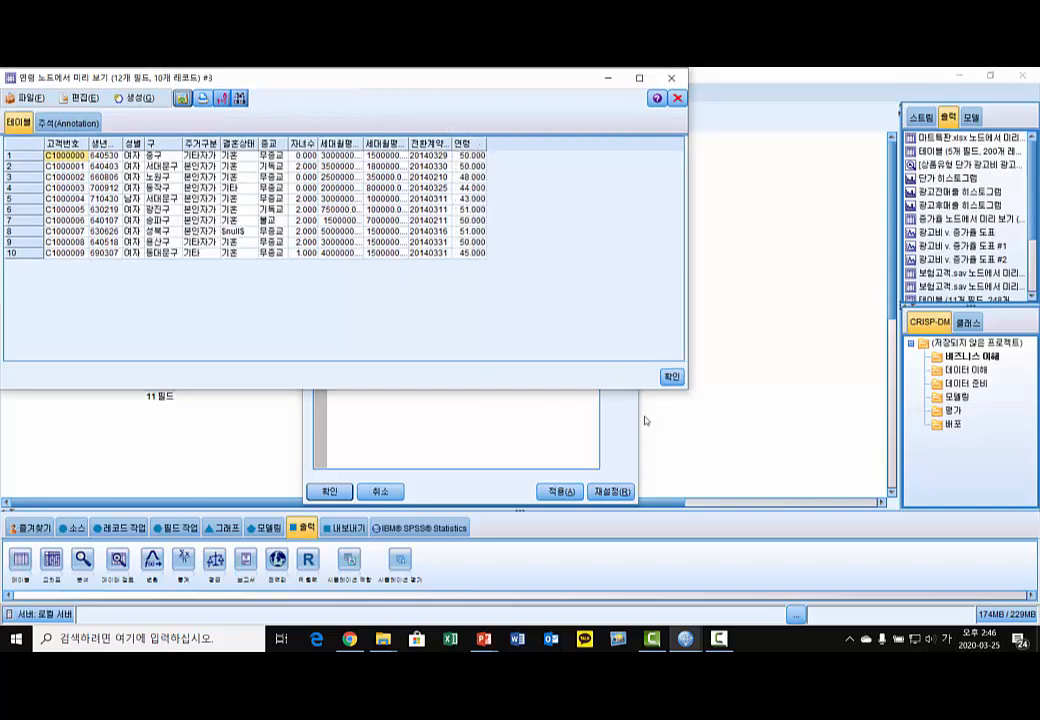
{"action": "left_click", "coordinate": [671, 376]}
{"action": "left_click", "coordinate": [330, 491]}
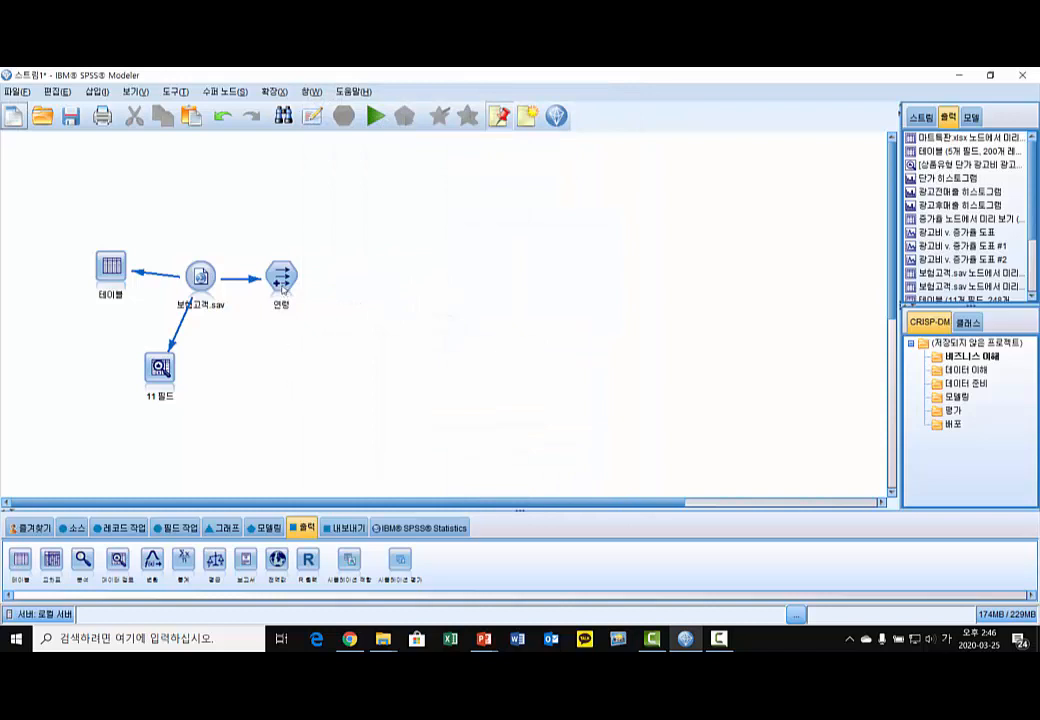
- Move the 연령 node slightly closer to 보험고객.sav and line the 테이블 node up horizontally with both
{"action": "left_click_drag", "start_coordinate": [284, 289], "coordinate": [276, 289]}
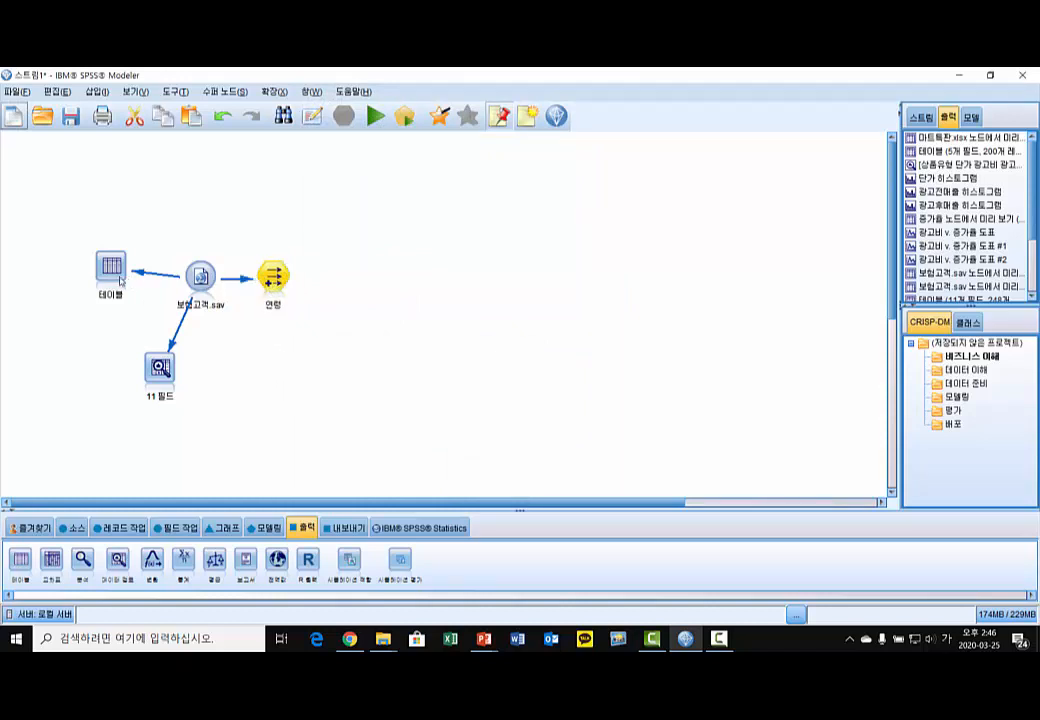
{"action": "left_click_drag", "start_coordinate": [111, 266], "coordinate": [95, 276]}
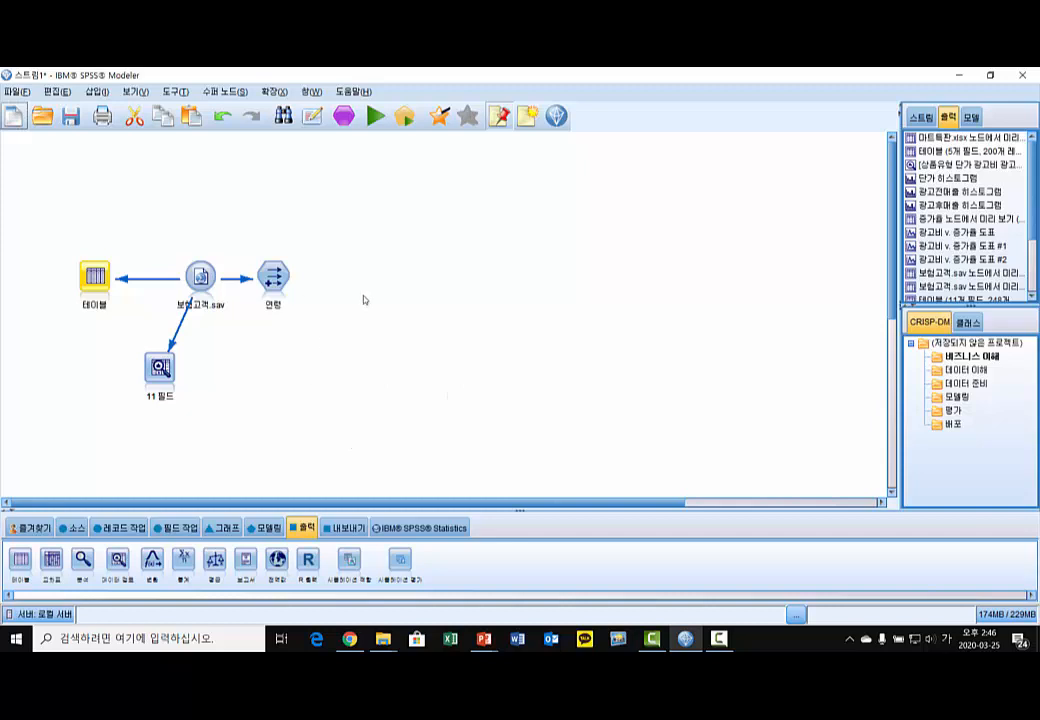
{"action": "left_click_drag", "start_coordinate": [107, 289], "coordinate": [124, 289]}
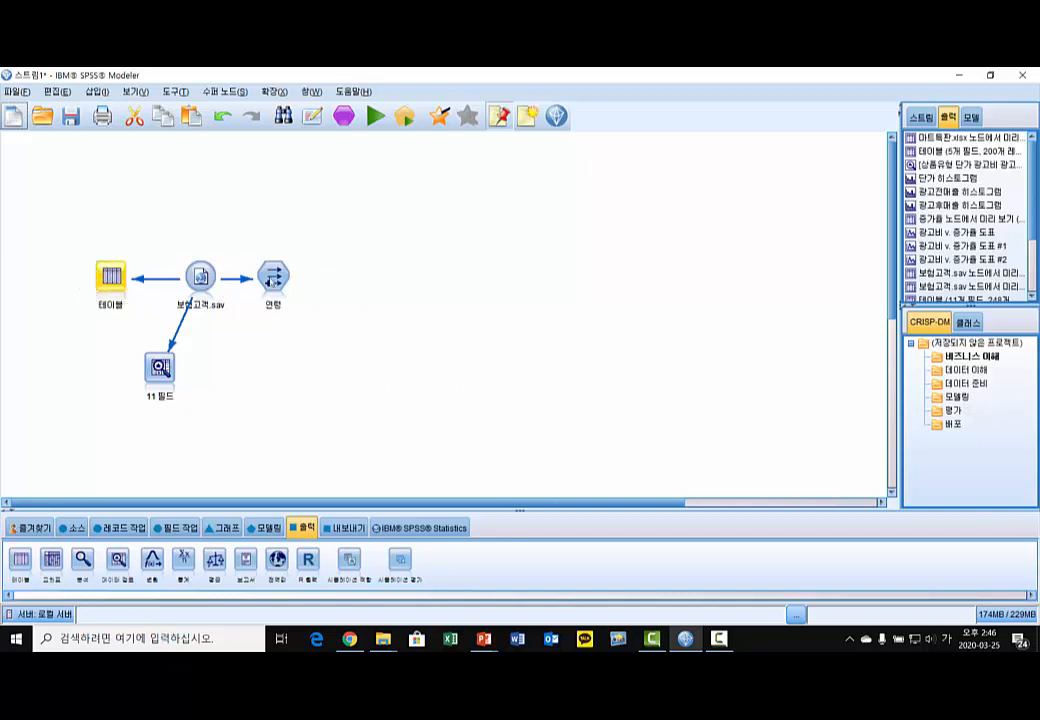
- Attach a 다중 도표 graph node to the 연령 node and place it diagonally below 연령
{"action": "left_click", "coordinate": [270, 282]}
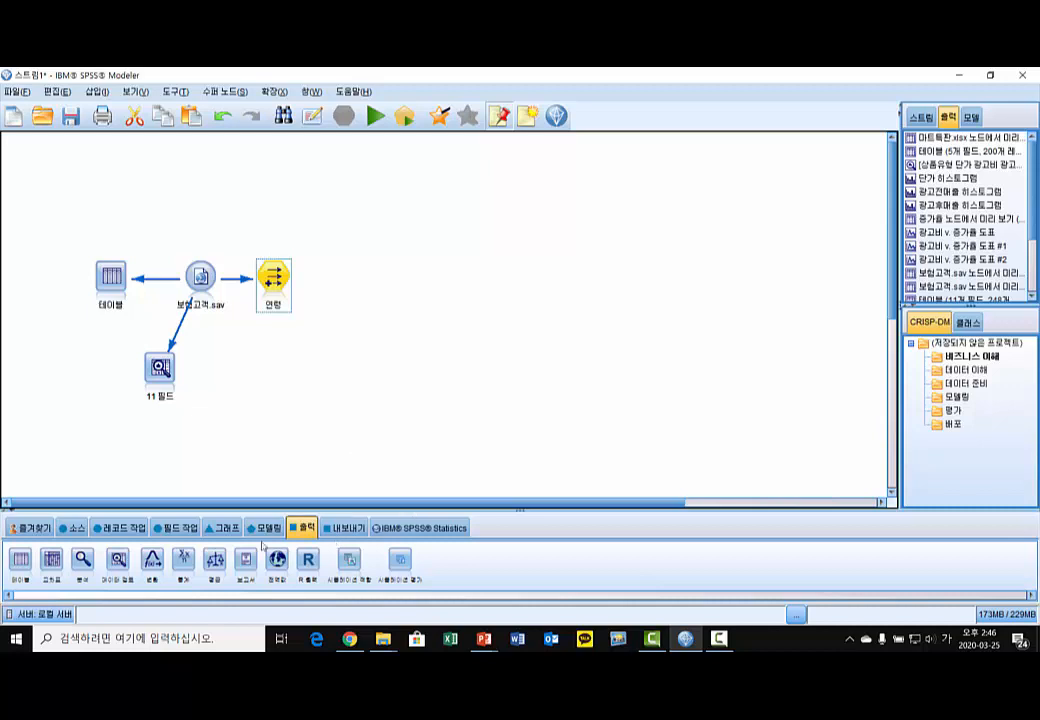
{"action": "left_click", "coordinate": [222, 528]}
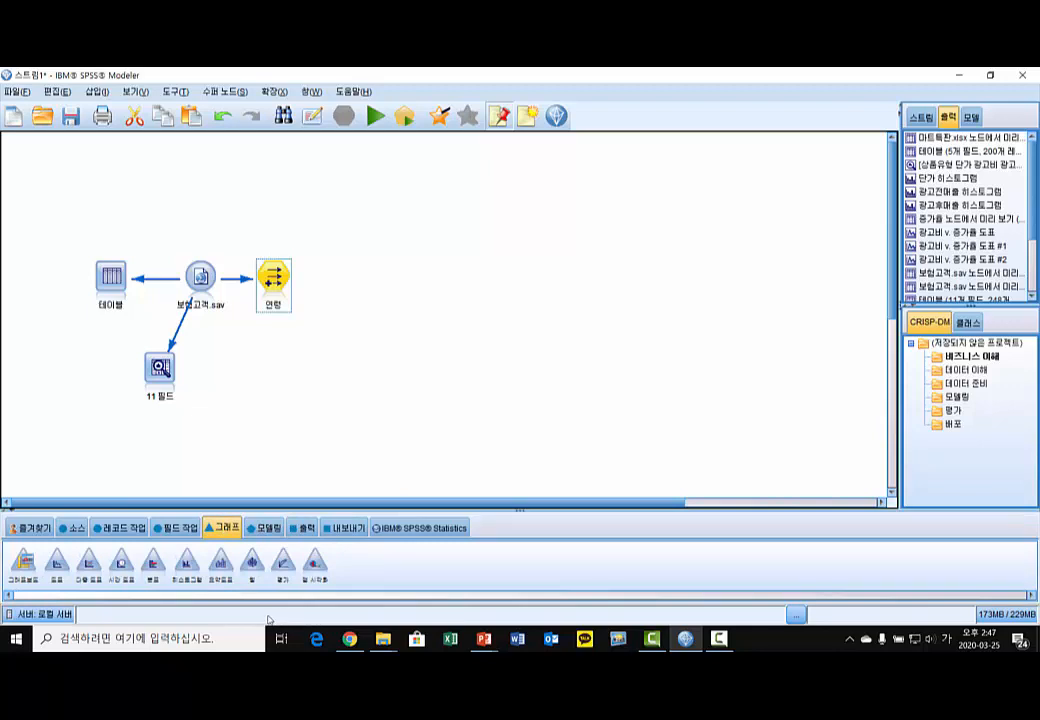
{"action": "double_click", "coordinate": [56, 562]}
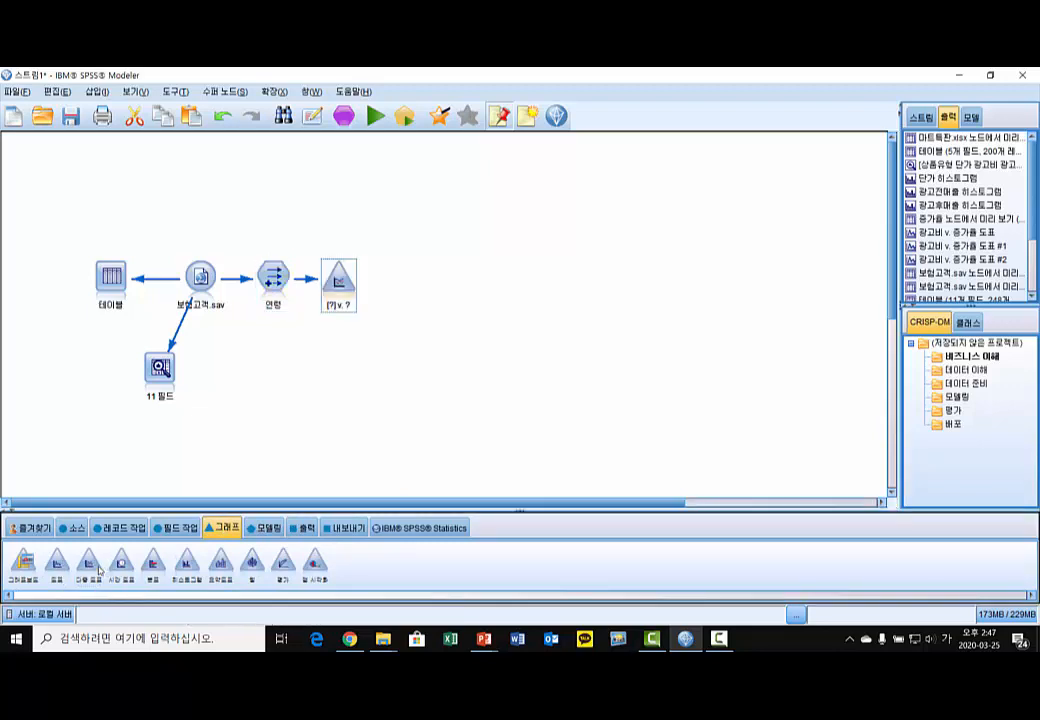
{"action": "left_click_drag", "start_coordinate": [338, 278], "coordinate": [332, 345]}
- Open the new 다중 도표 node's settings and set its X field to 연령
{"action": "double_click", "coordinate": [332, 345]}
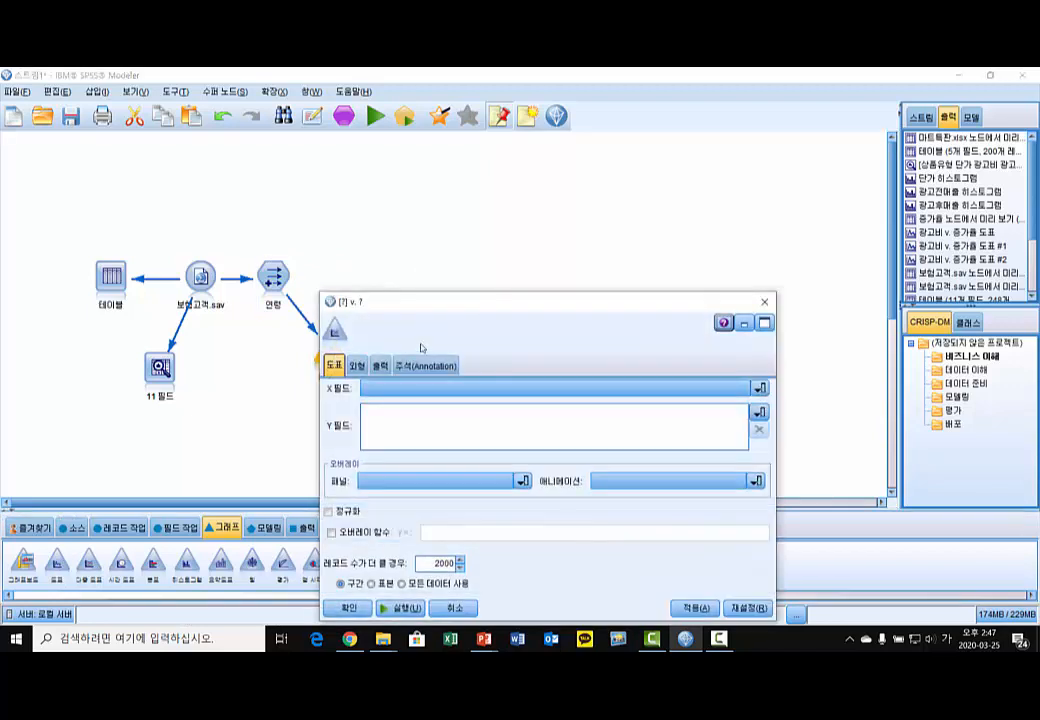
{"action": "left_click_drag", "start_coordinate": [494, 304], "coordinate": [548, 160]}
{"action": "left_click", "coordinate": [466, 243]}
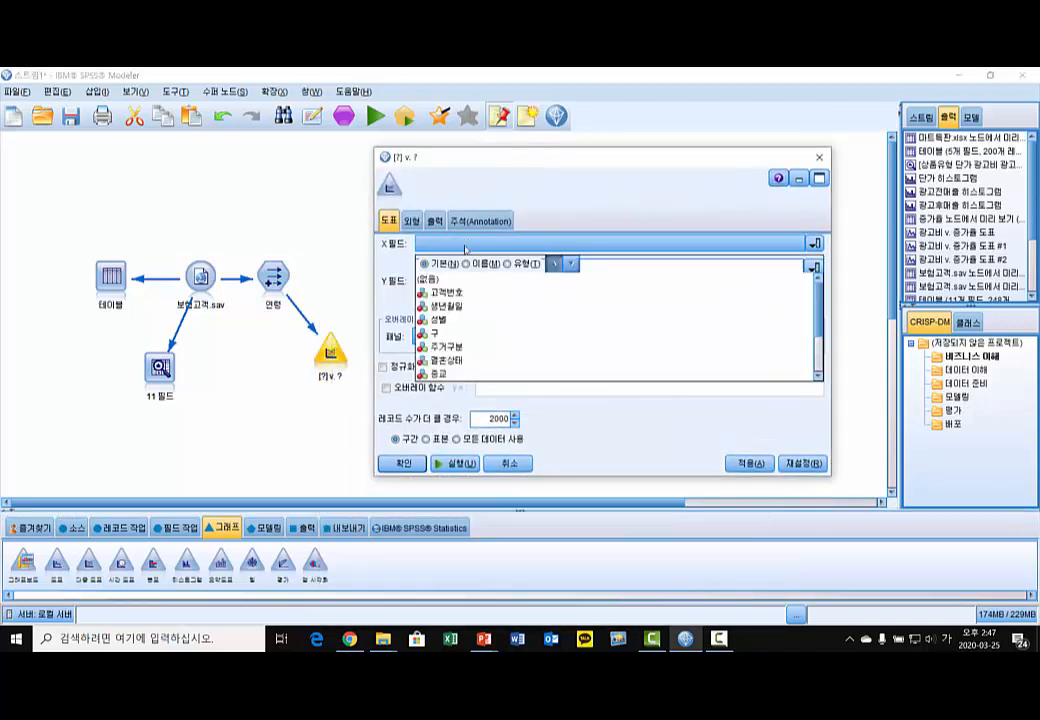
{"action": "scroll", "coordinate": [462, 372], "scroll_direction": "down", "scroll_amount": 4}
{"action": "left_click", "coordinate": [450, 370]}
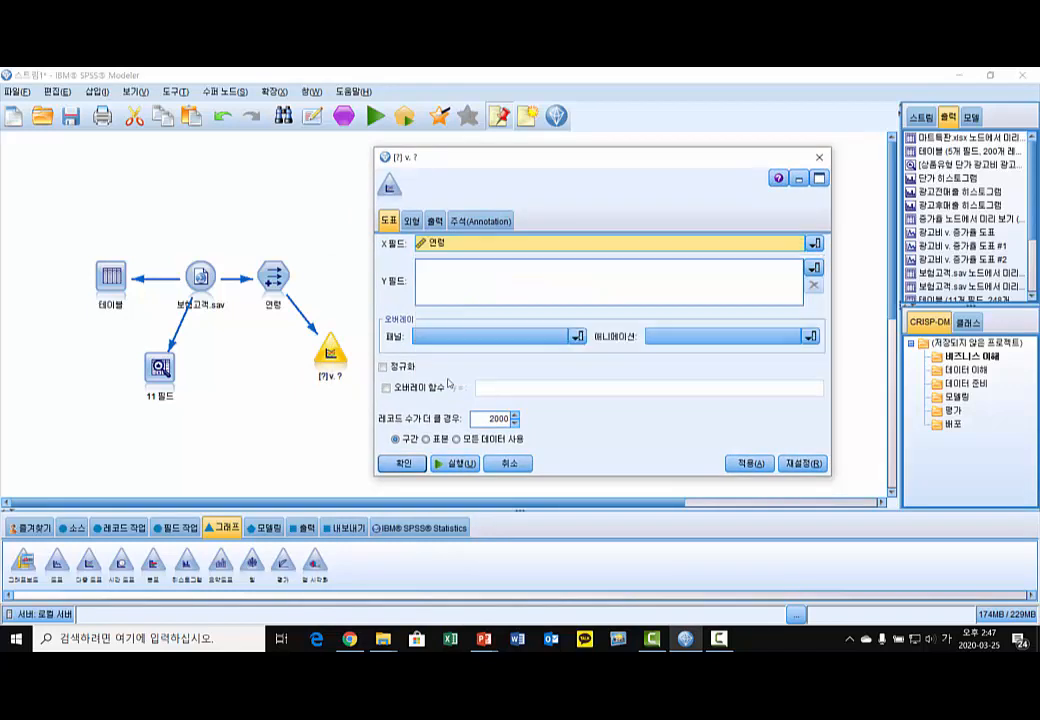
- Set the Y fields to 세대월평균수입 and 세대월평균저축, run the plot, and close the graph after examining it
{"action": "left_click", "coordinate": [812, 268]}
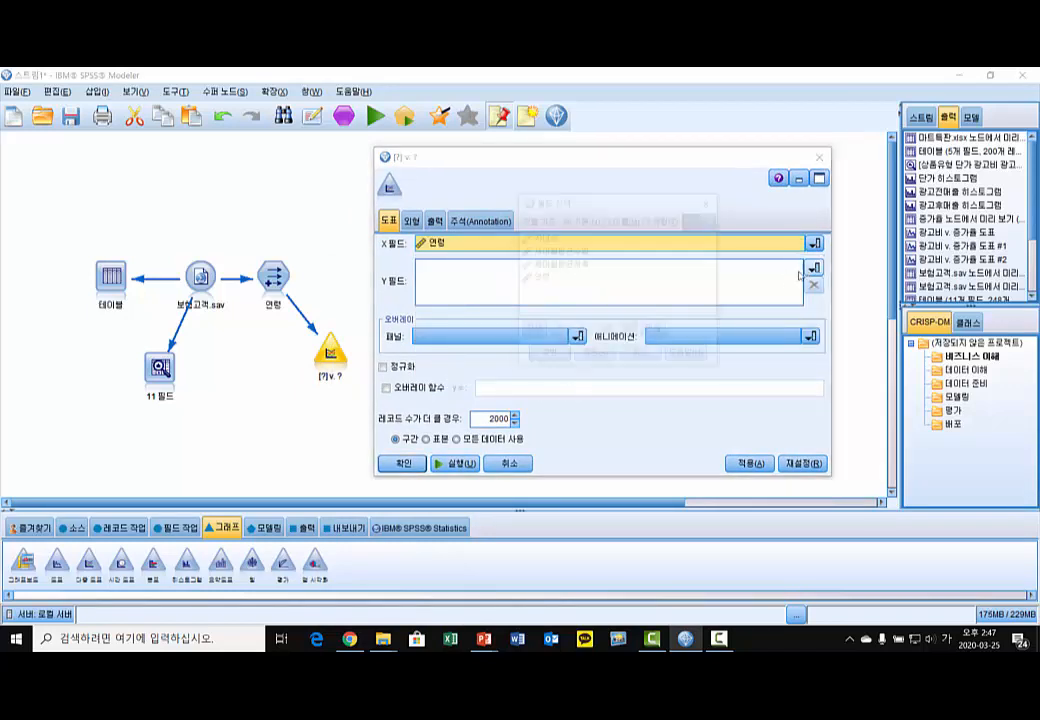
{"action": "left_click", "coordinate": [568, 251]}
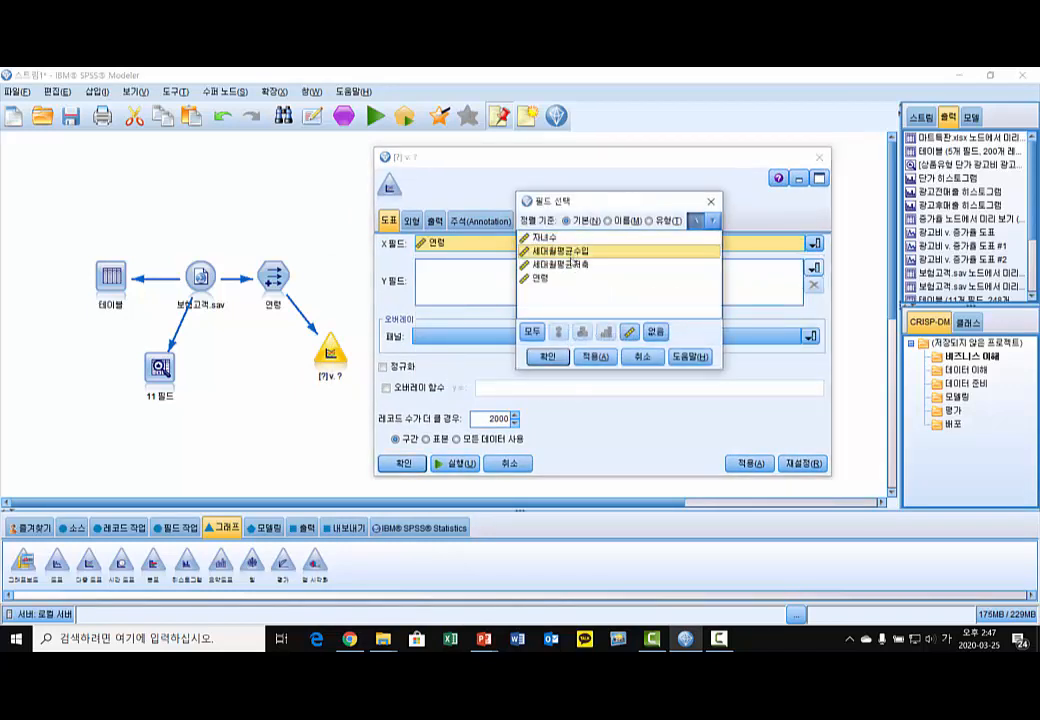
{"action": "left_click", "coordinate": [573, 265], "text": "ctrl"}
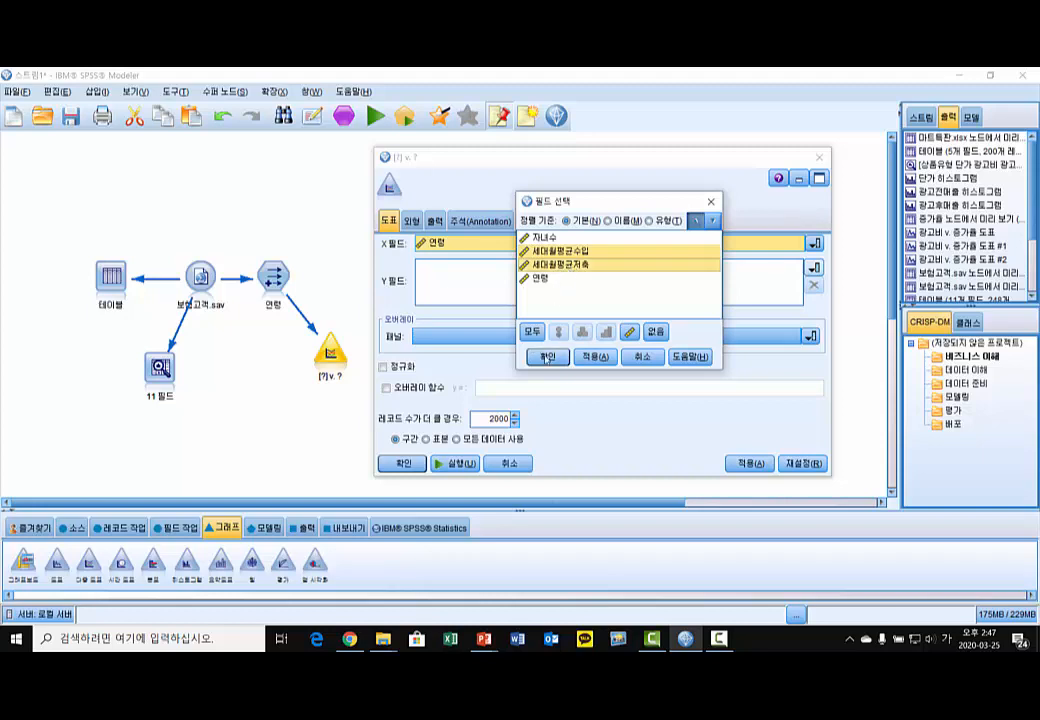
{"action": "left_click", "coordinate": [548, 360]}
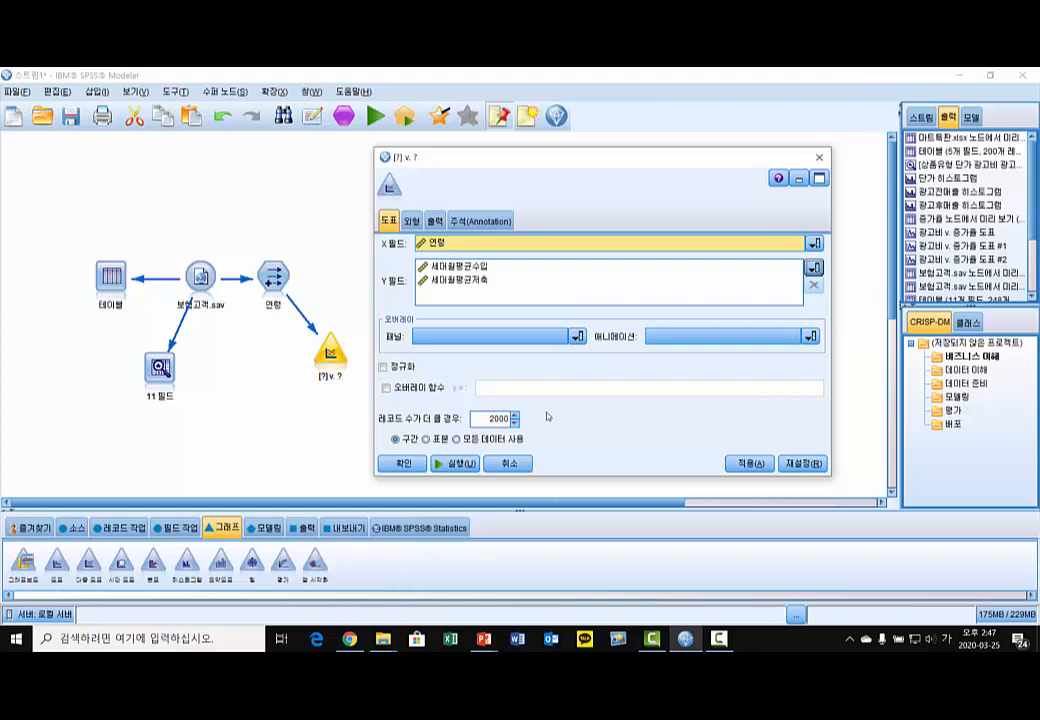
{"action": "left_click", "coordinate": [455, 463]}
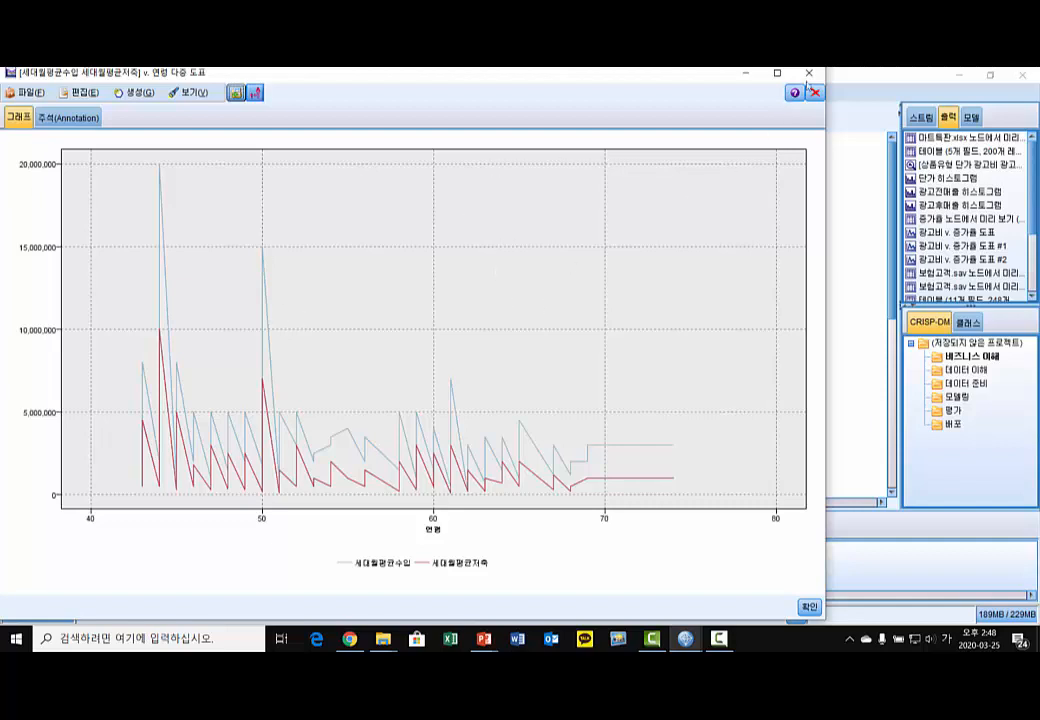
{"action": "left_click", "coordinate": [809, 72]}
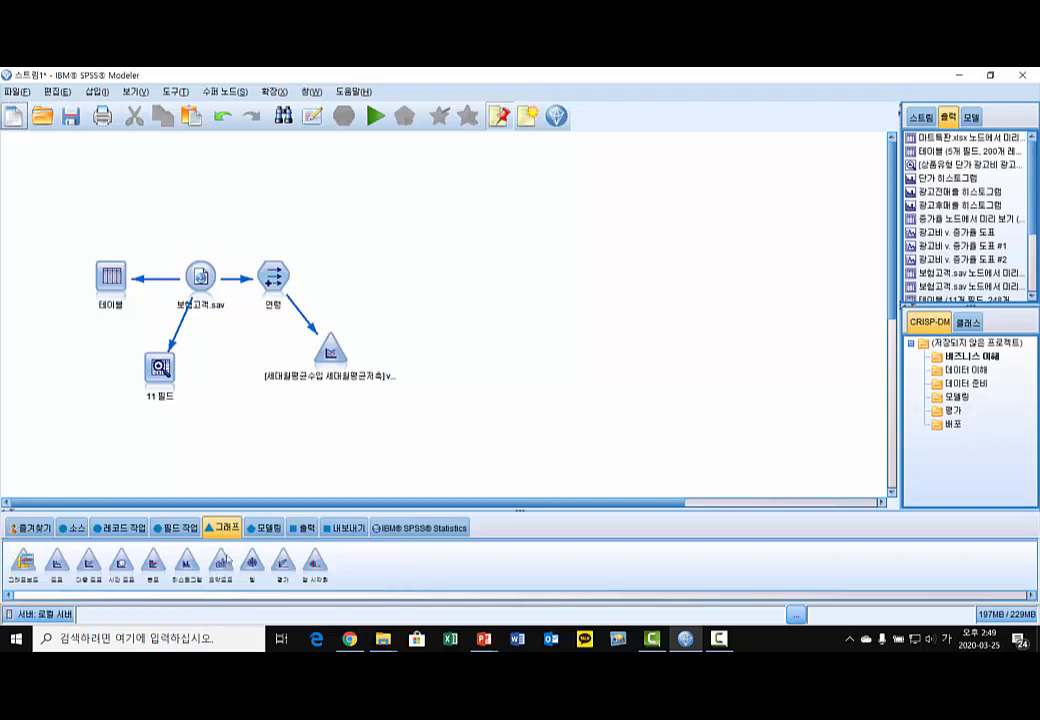
- Attach a 요약도표 graph node to the 연령 node and place it beside 연령
{"action": "left_click", "coordinate": [283, 288]}
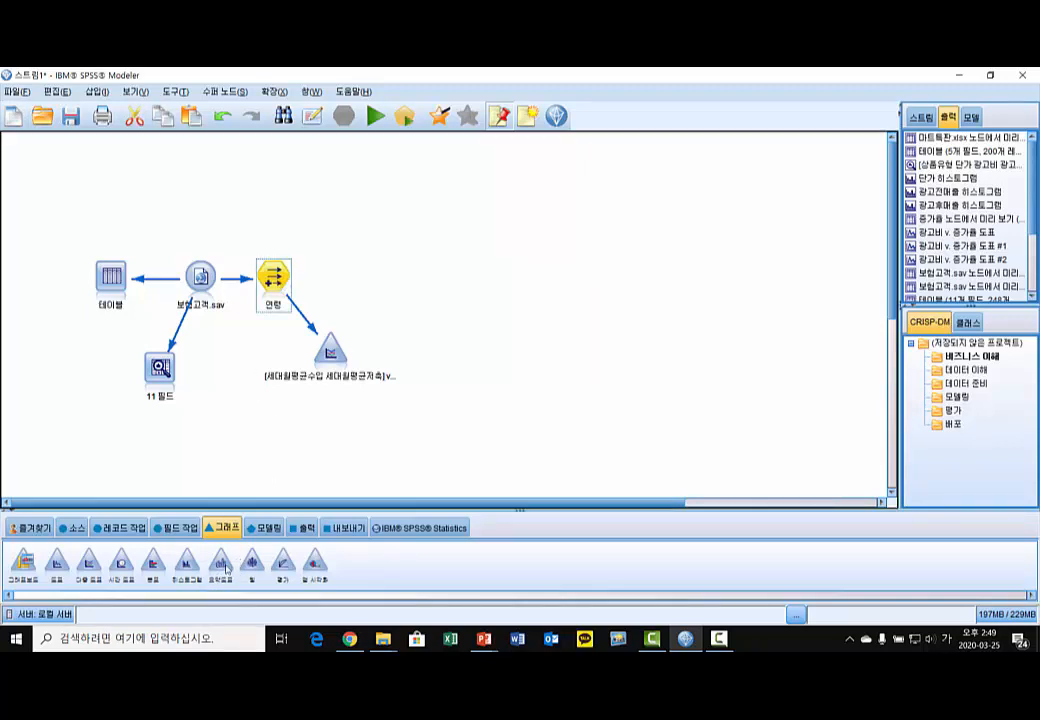
{"action": "double_click", "coordinate": [221, 564]}
{"action": "left_click_drag", "start_coordinate": [337, 272], "coordinate": [362, 270]}
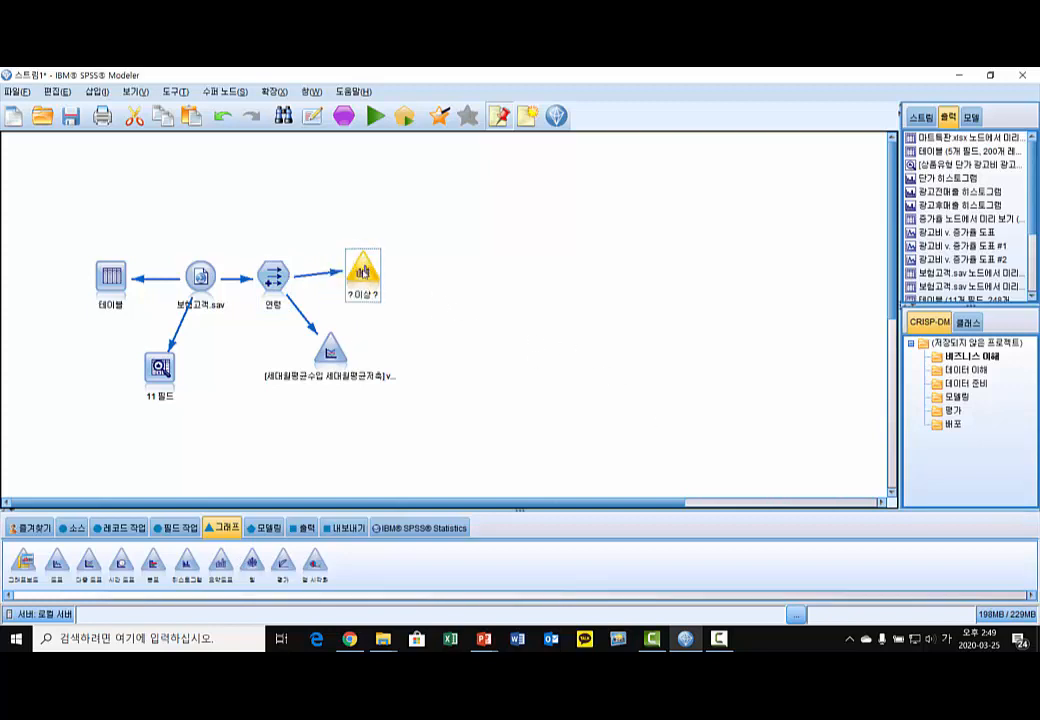
- Set the new 요약도표 node to summarize 세대월평균수입 over 연령 using 평균 as the calculation
{"action": "double_click", "coordinate": [364, 270]}
{"action": "left_click_drag", "start_coordinate": [541, 262], "coordinate": [541, 160]}
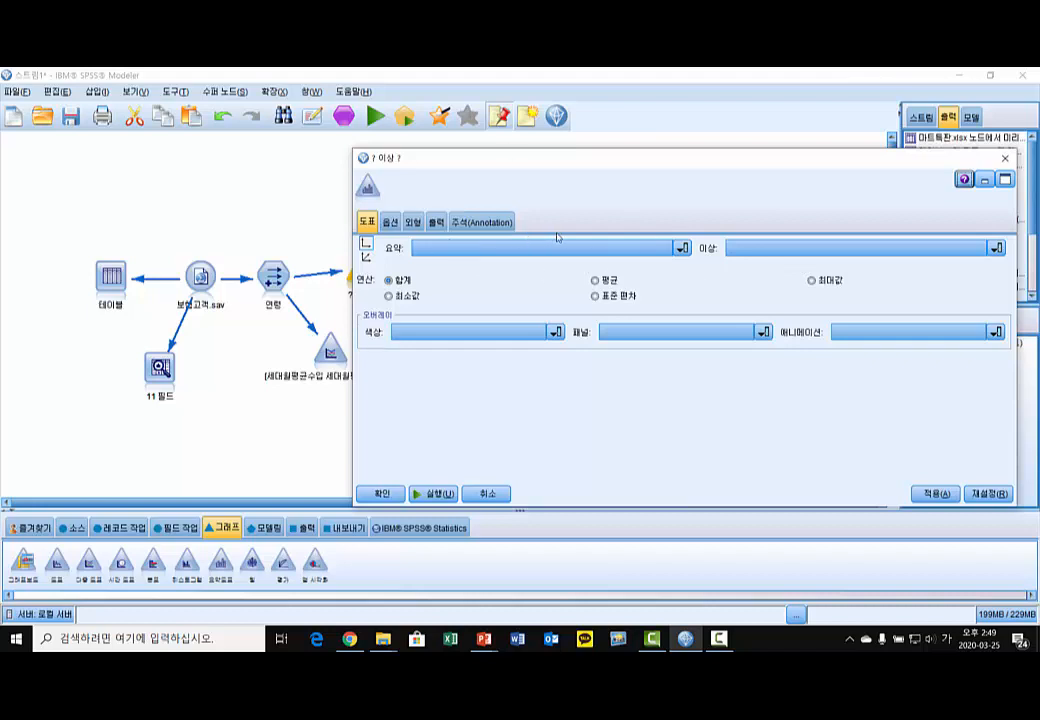
{"action": "left_click", "coordinate": [681, 247]}
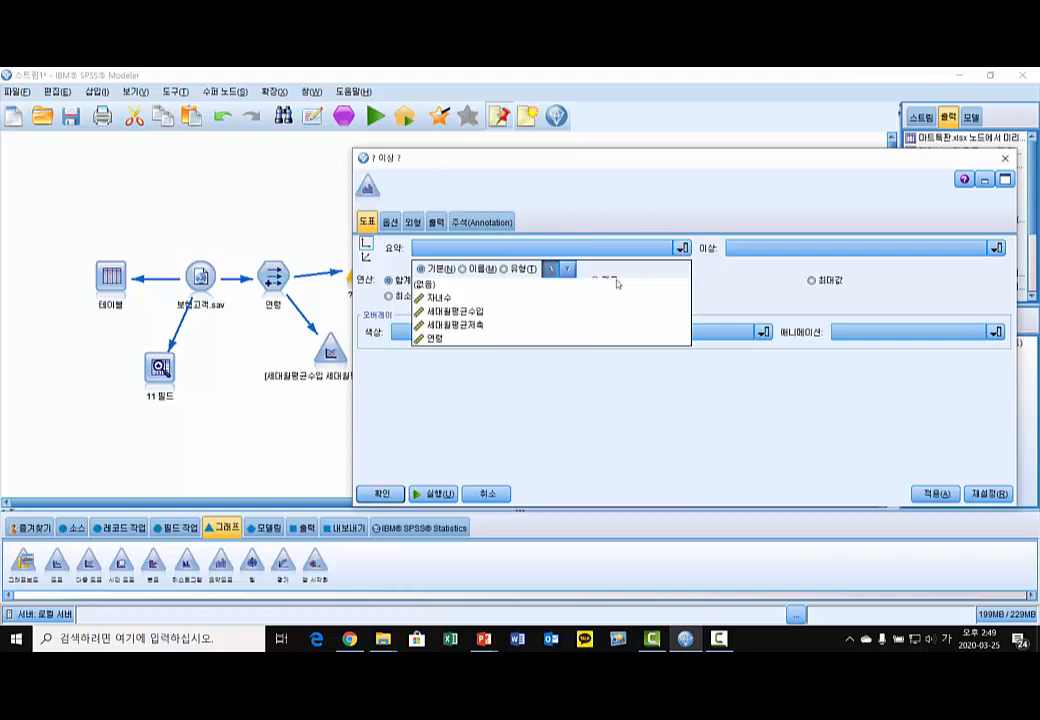
{"action": "left_click", "coordinate": [455, 311]}
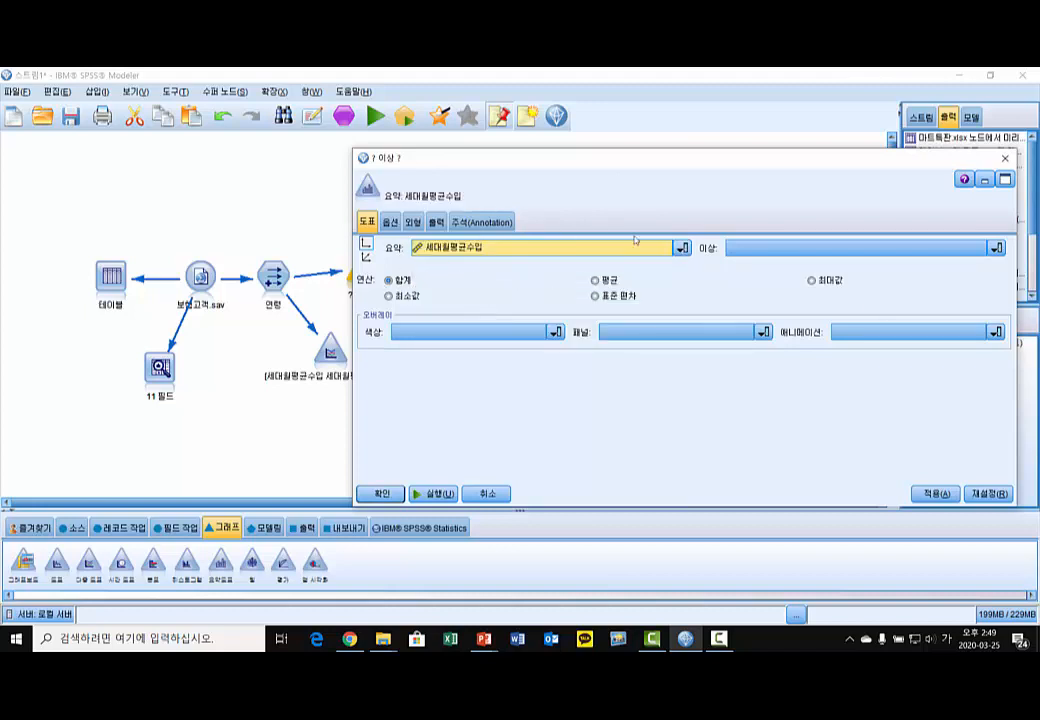
{"action": "left_click", "coordinate": [595, 281]}
{"action": "left_click", "coordinate": [955, 250]}
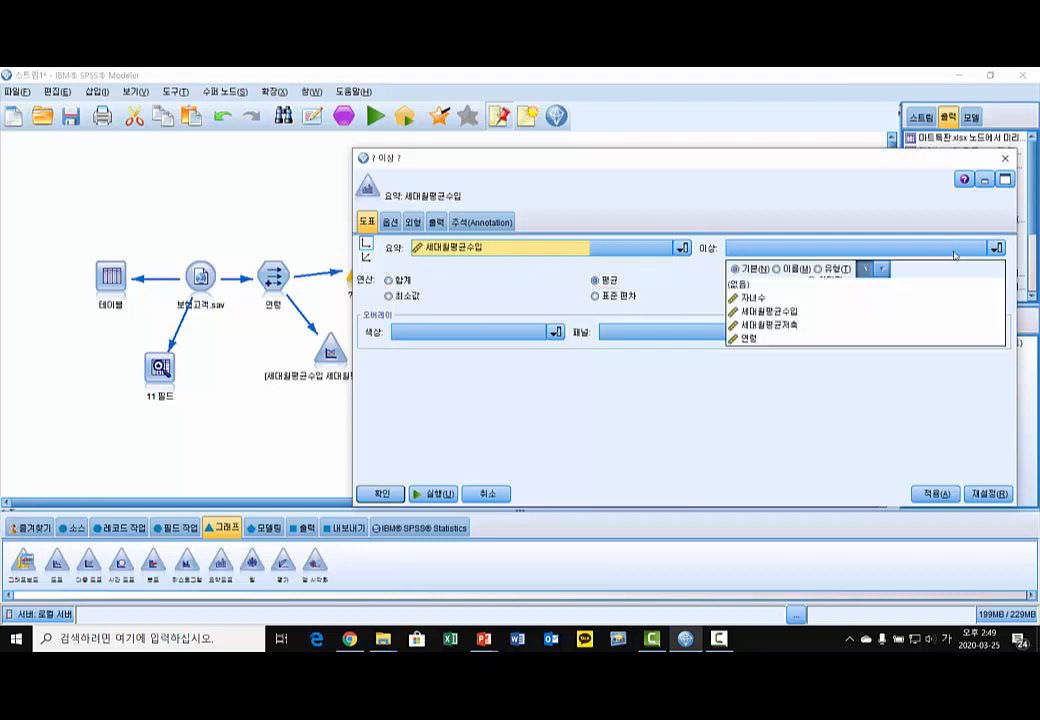
{"action": "left_click", "coordinate": [789, 339]}
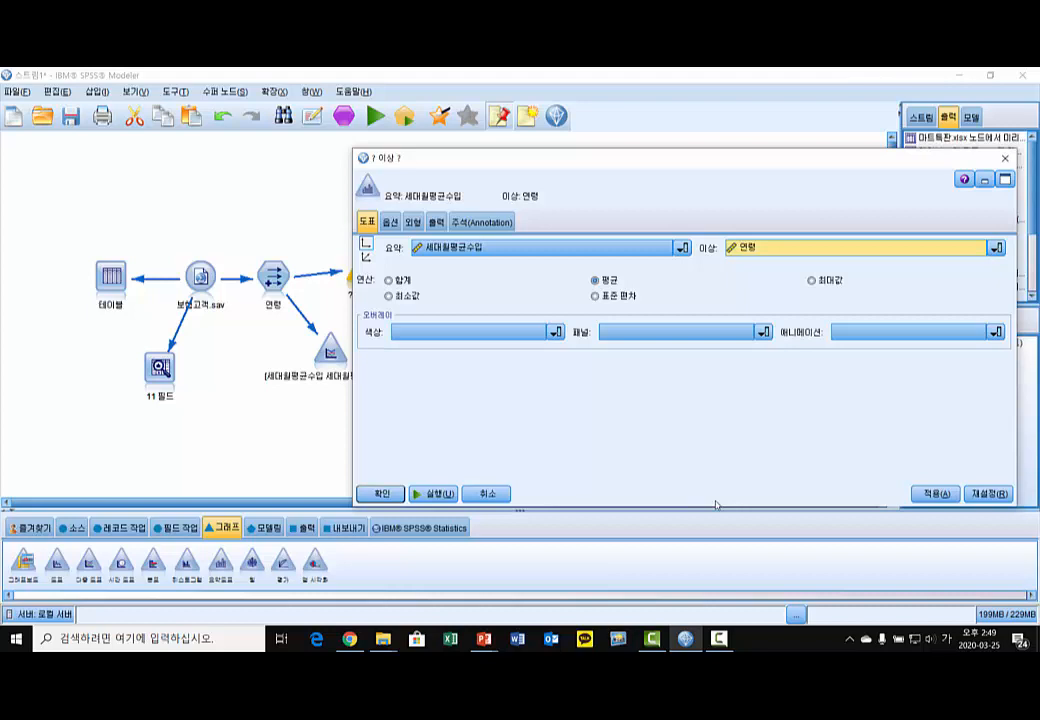
- Run the 요약도표 node, examine the bars of average income by age, and close the graph
{"action": "left_click", "coordinate": [433, 496]}
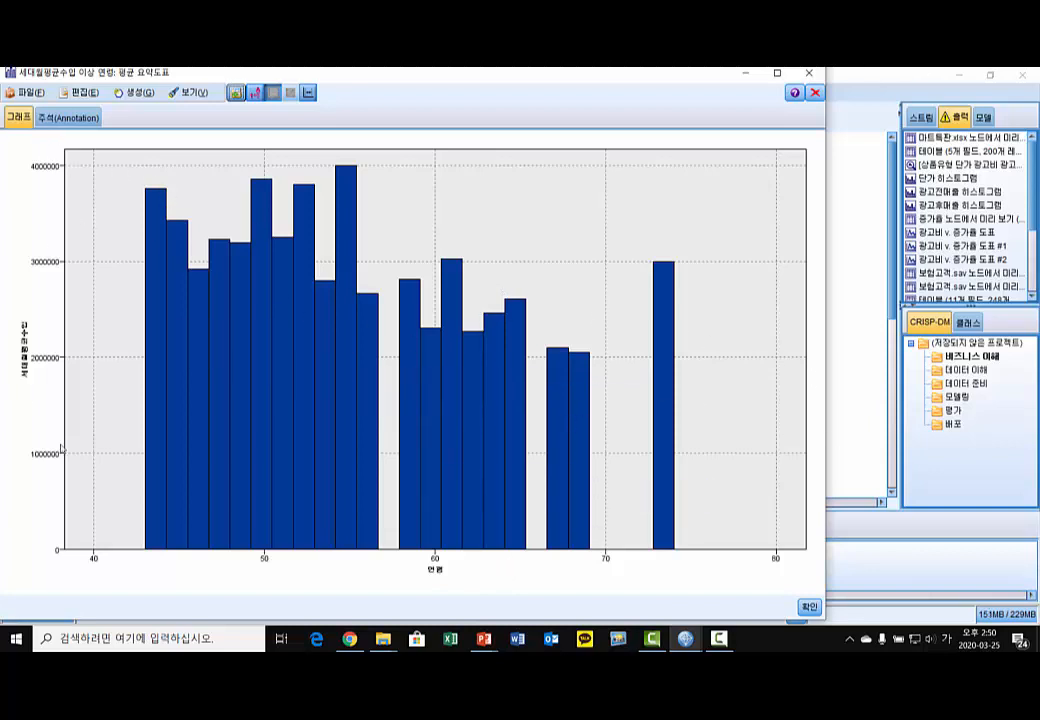
{"action": "mouse_move", "coordinate": [161, 348]}
{"action": "left_click", "coordinate": [815, 93]}
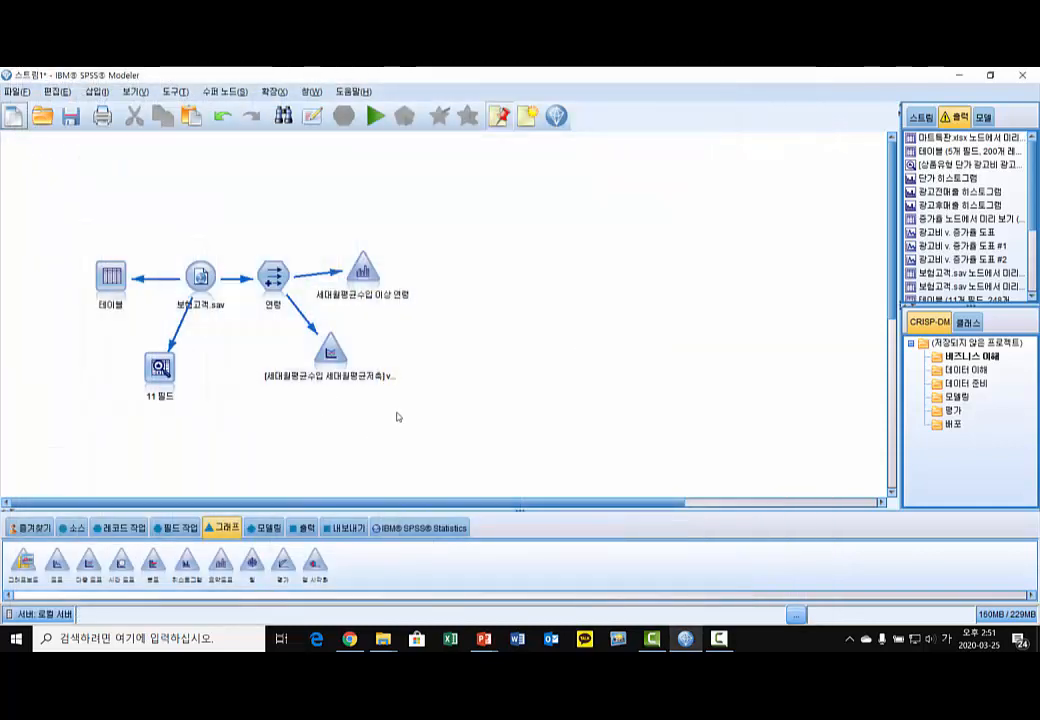
- Rearrange the 다중 도표 and 요약도표 nodes above 연령, with the 다중 도표 node to the left of the other
{"action": "left_click_drag", "start_coordinate": [301, 221], "coordinate": [289, 200]}
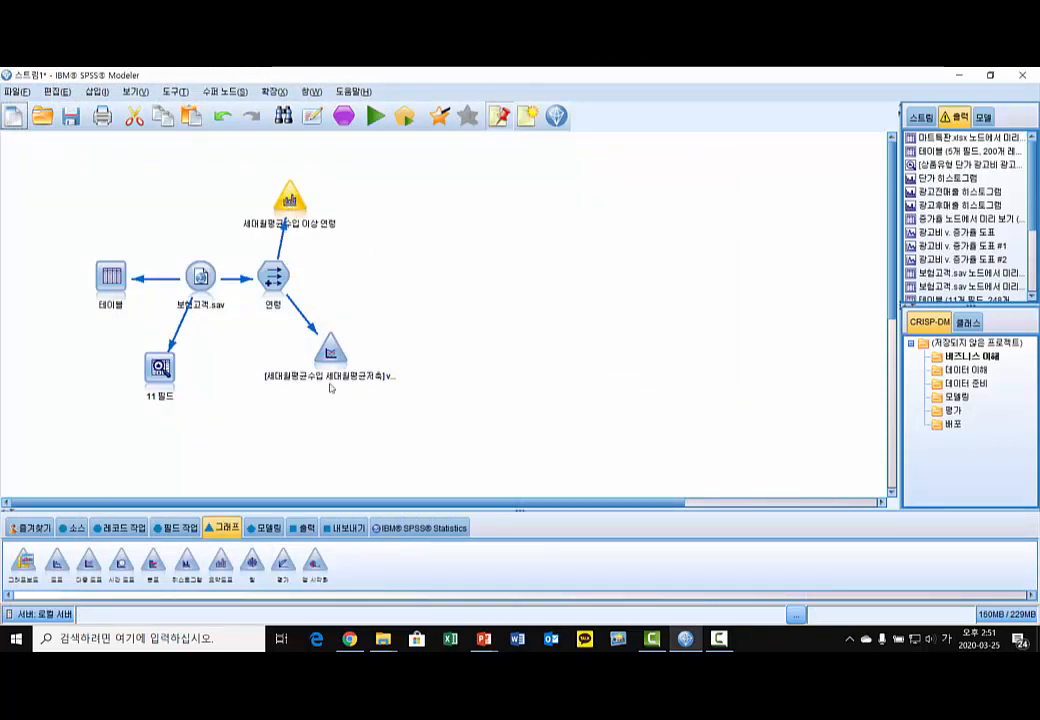
{"action": "left_click_drag", "start_coordinate": [330, 352], "coordinate": [225, 190]}
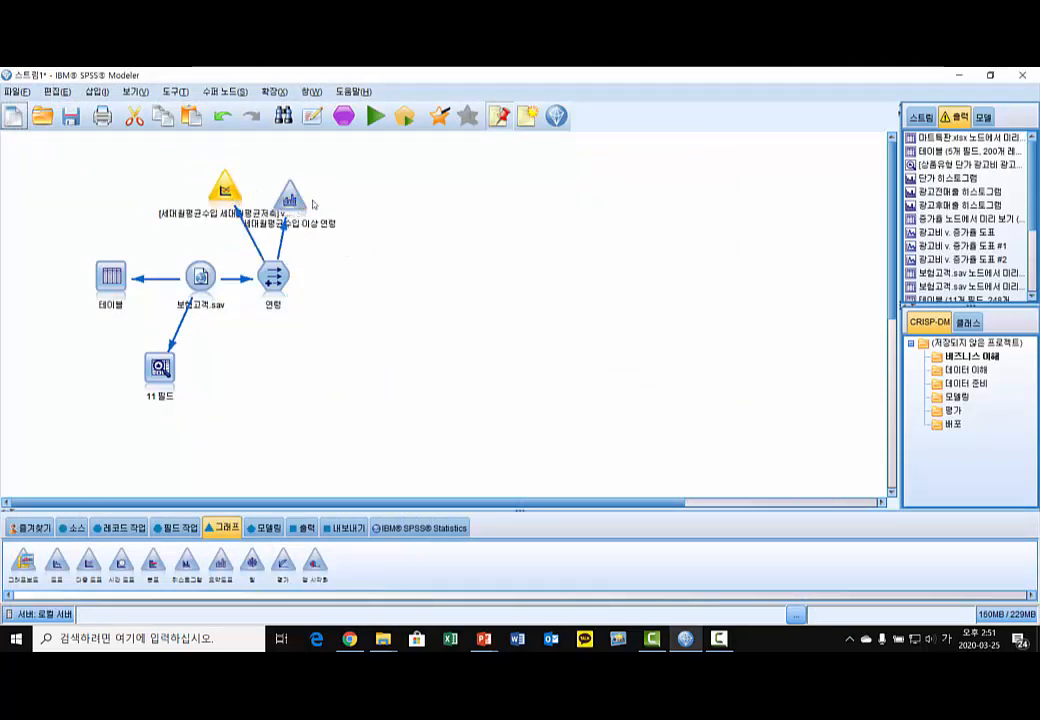
{"action": "left_click_drag", "start_coordinate": [289, 194], "coordinate": [330, 179]}
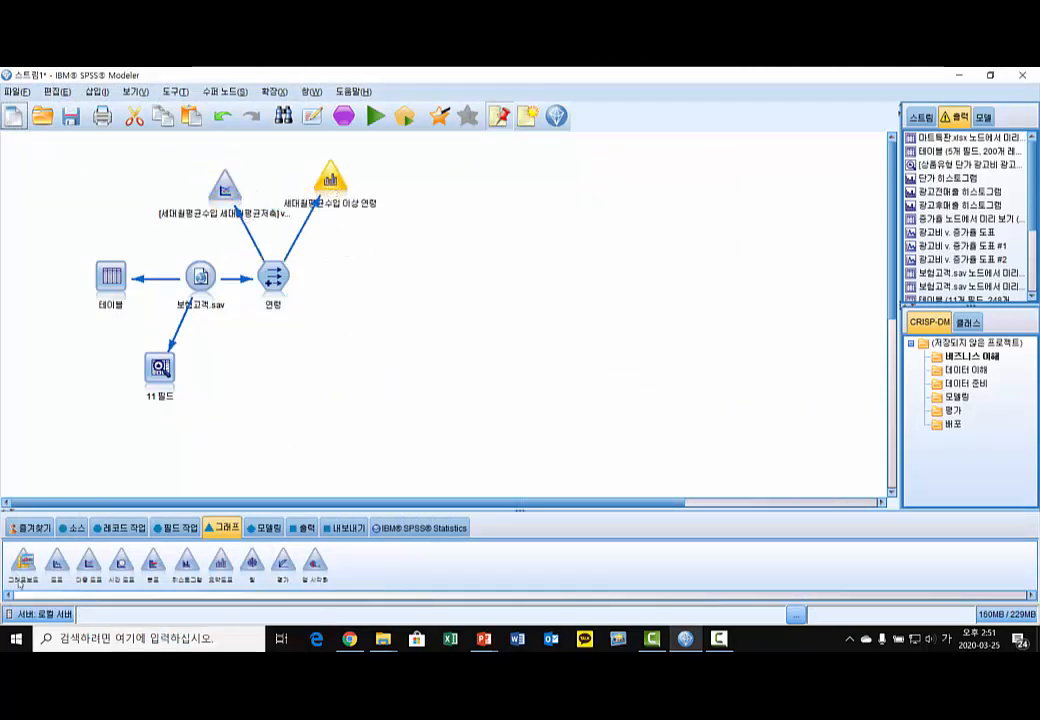
- Attach a 그래프보드 node to the 연령 node, open its settings, and widen the settings window
{"action": "left_click", "coordinate": [274, 276]}
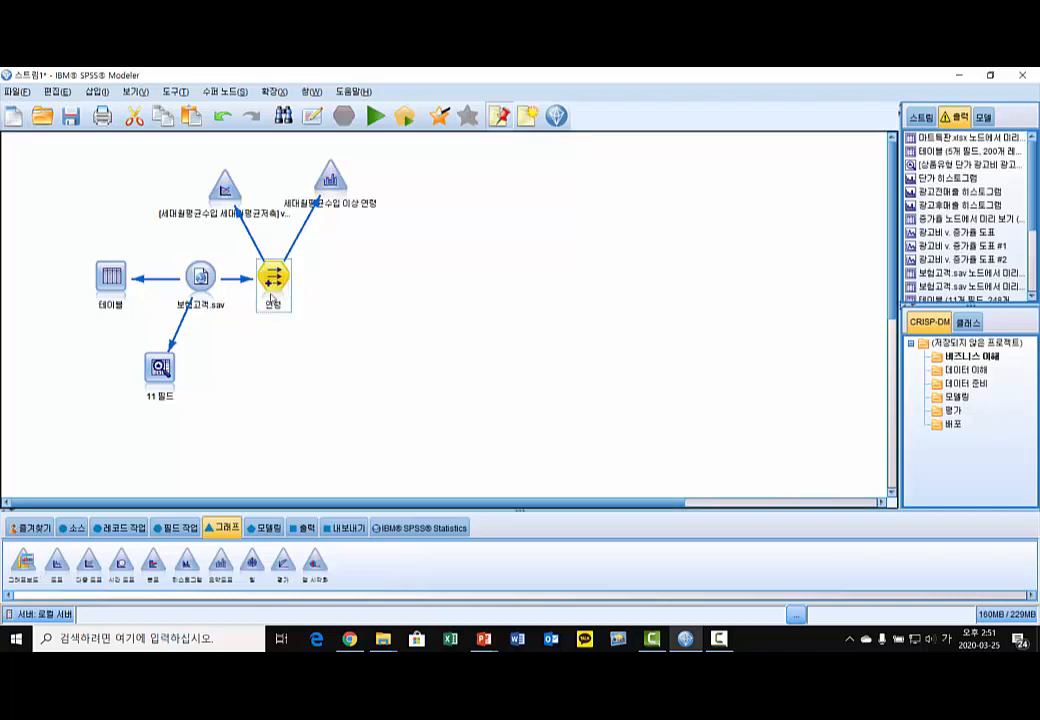
{"action": "double_click", "coordinate": [23, 562]}
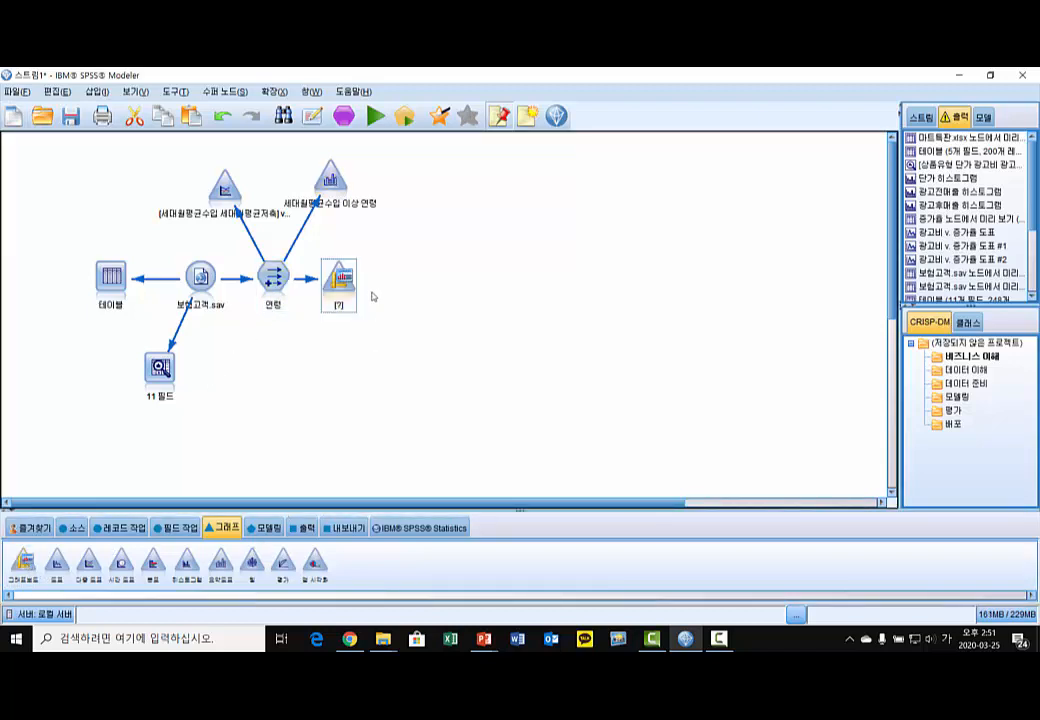
{"action": "left_click", "coordinate": [346, 281]}
{"action": "double_click", "coordinate": [346, 281]}
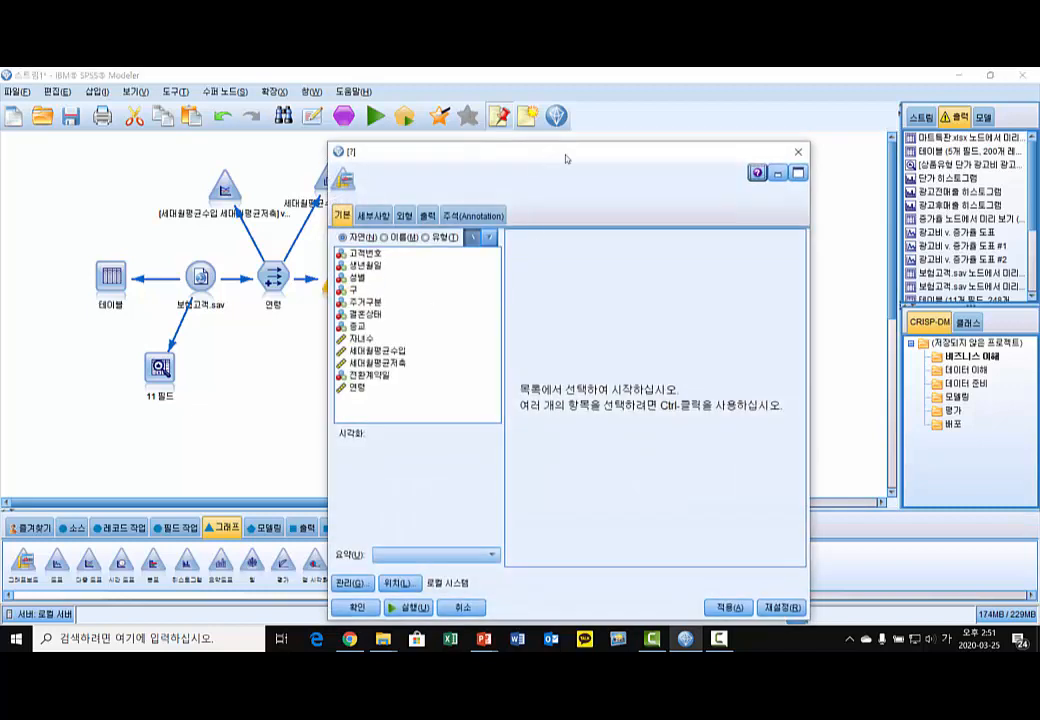
{"action": "left_click_drag", "start_coordinate": [566, 158], "coordinate": [620, 131]}
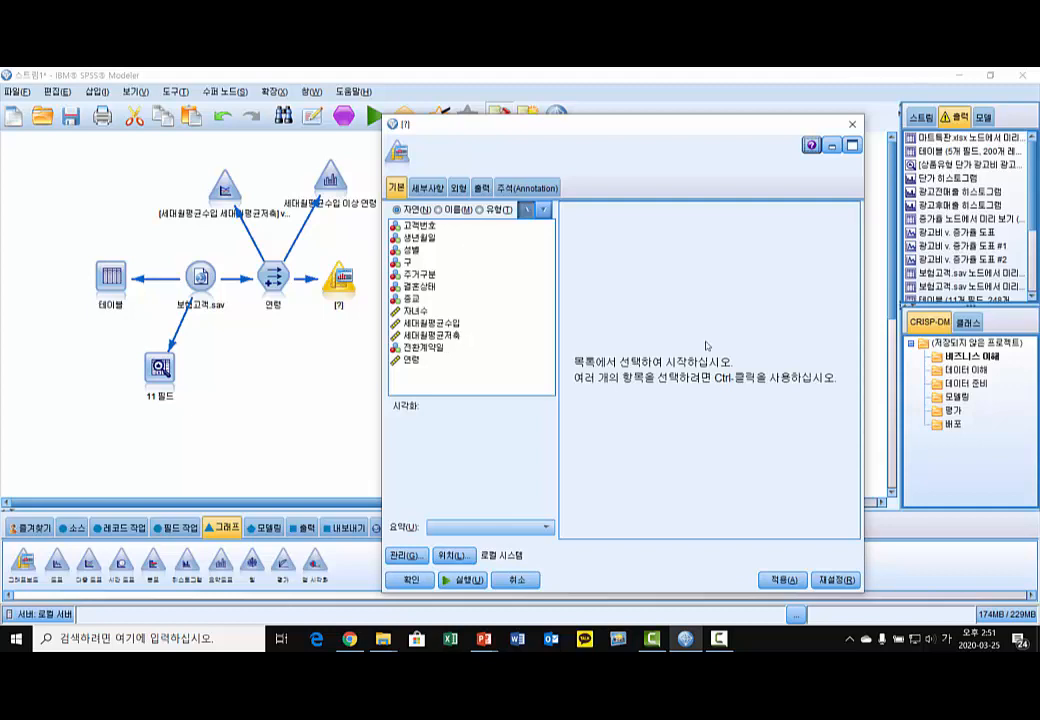
{"action": "left_click_drag", "start_coordinate": [383, 379], "coordinate": [255, 379]}
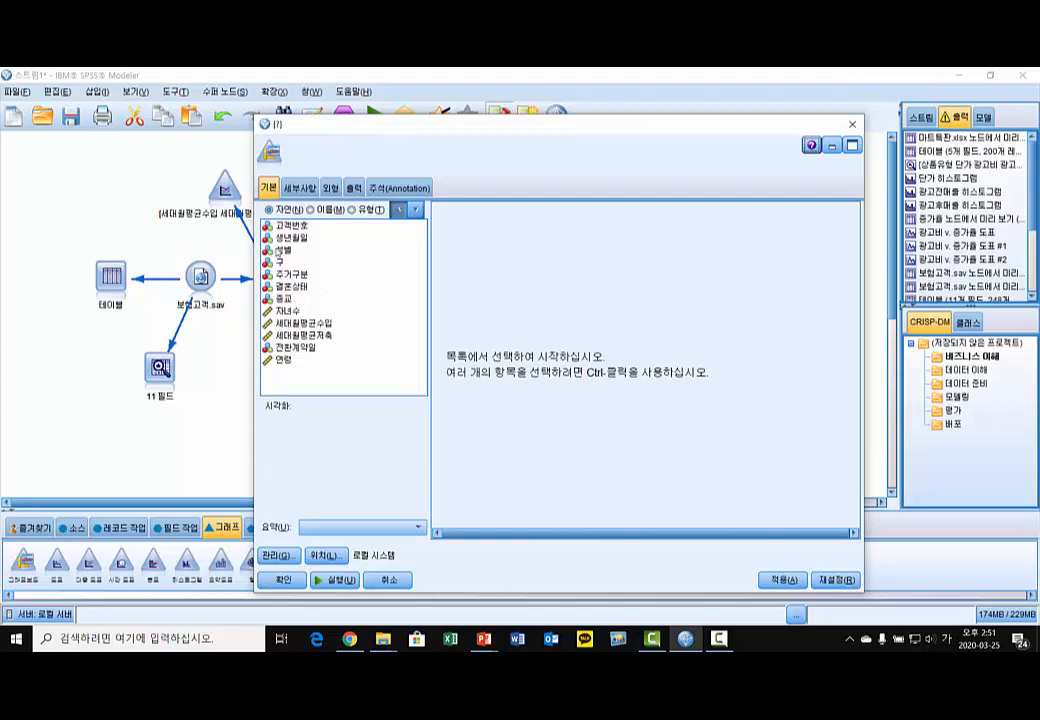
- Compare the chart types offered for 성별 alone, 세대월평균수입 alone, and the two fields combined
{"action": "left_click", "coordinate": [282, 251]}
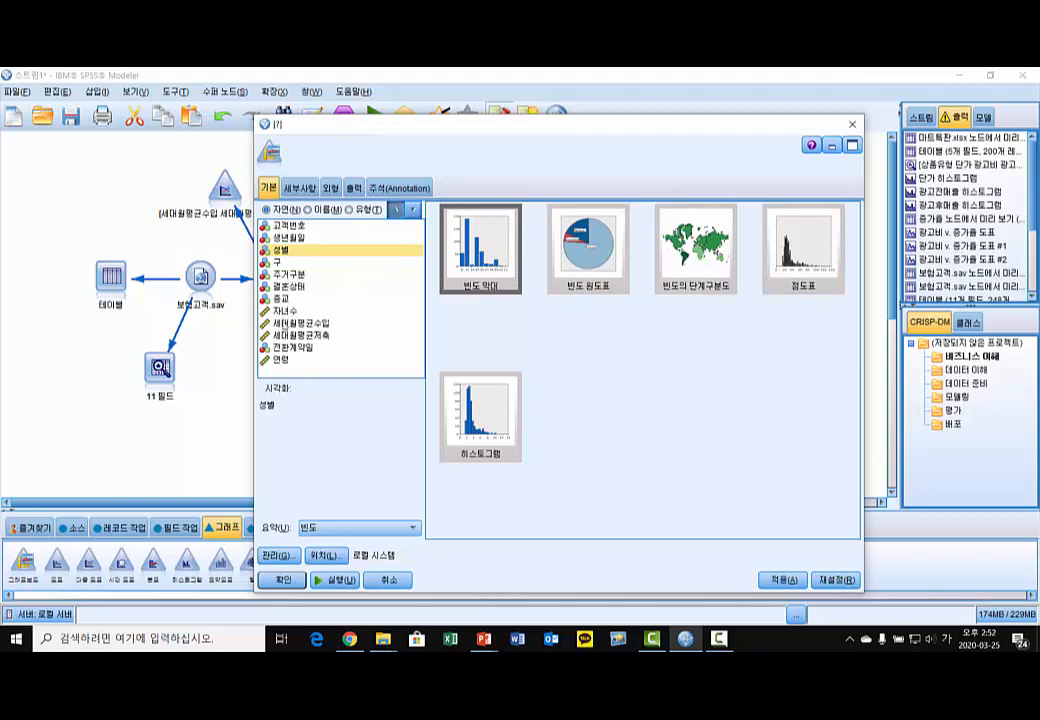
{"action": "left_click", "coordinate": [285, 324]}
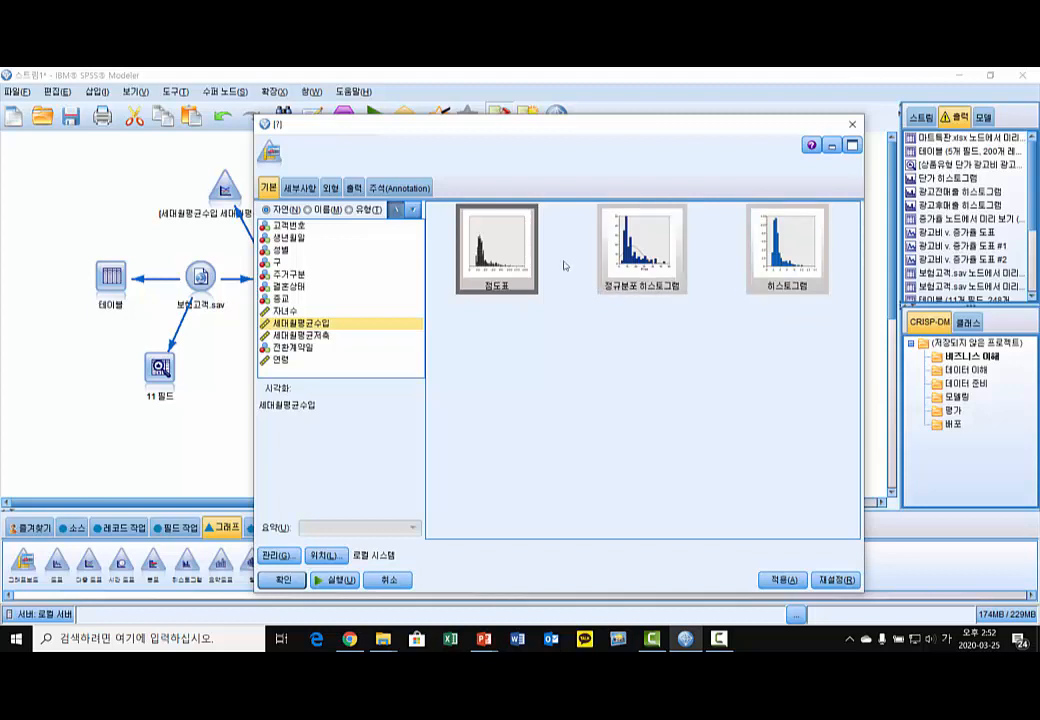
{"action": "left_click", "coordinate": [277, 252], "text": "shift"}
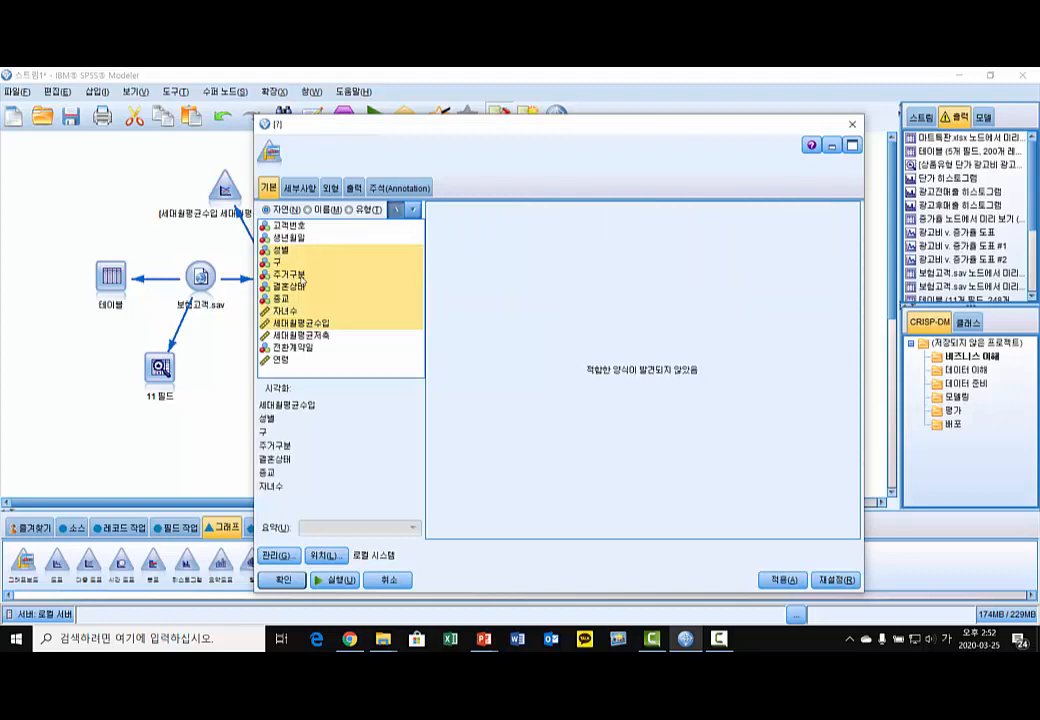
{"action": "left_click", "coordinate": [291, 261]}
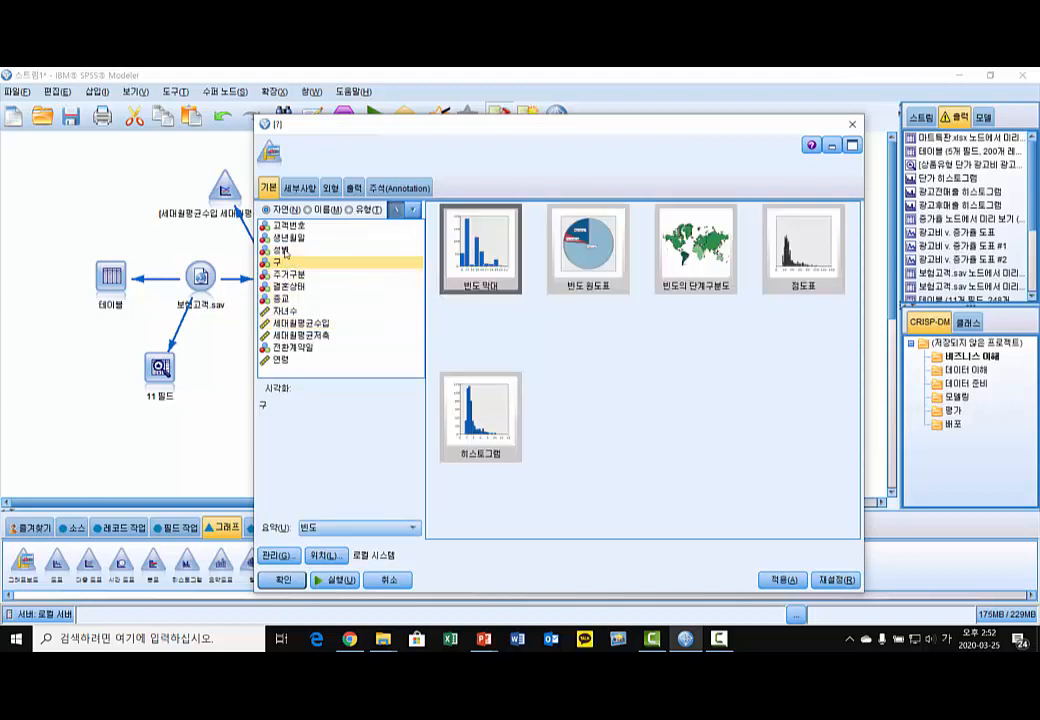
{"action": "left_click", "coordinate": [284, 250]}
{"action": "left_click", "coordinate": [300, 323], "text": "ctrl"}
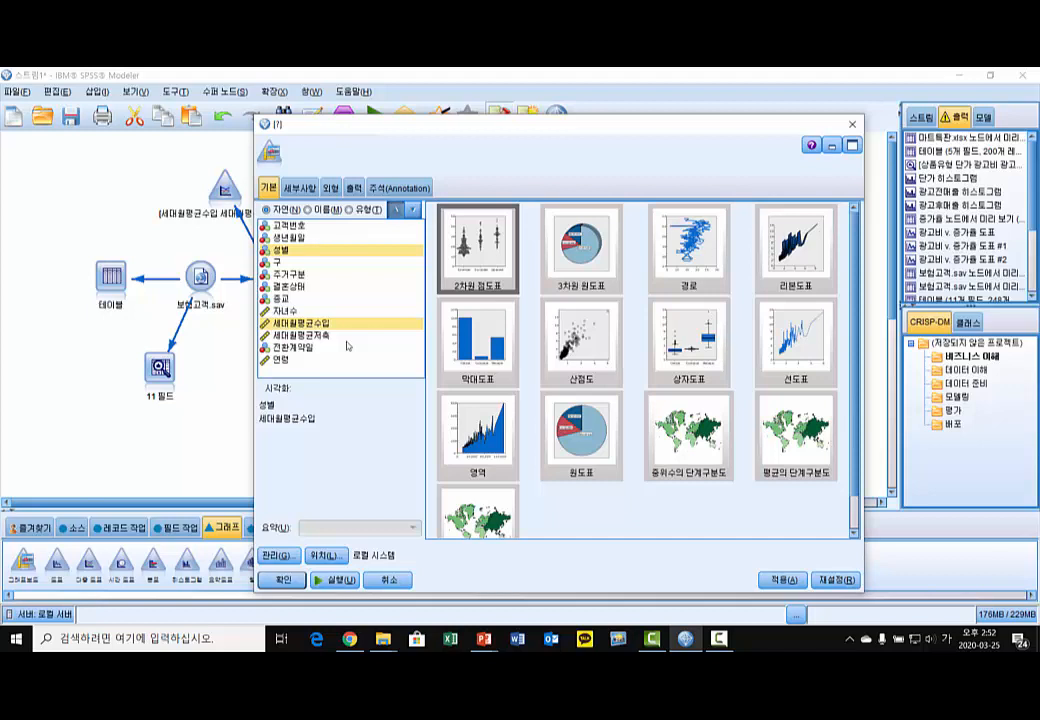
- Choose the 히트 지도 chart for 결혼상태, 구 and 세대월평균저축, and check its column, row and color assignments
{"action": "left_click", "coordinate": [290, 287]}
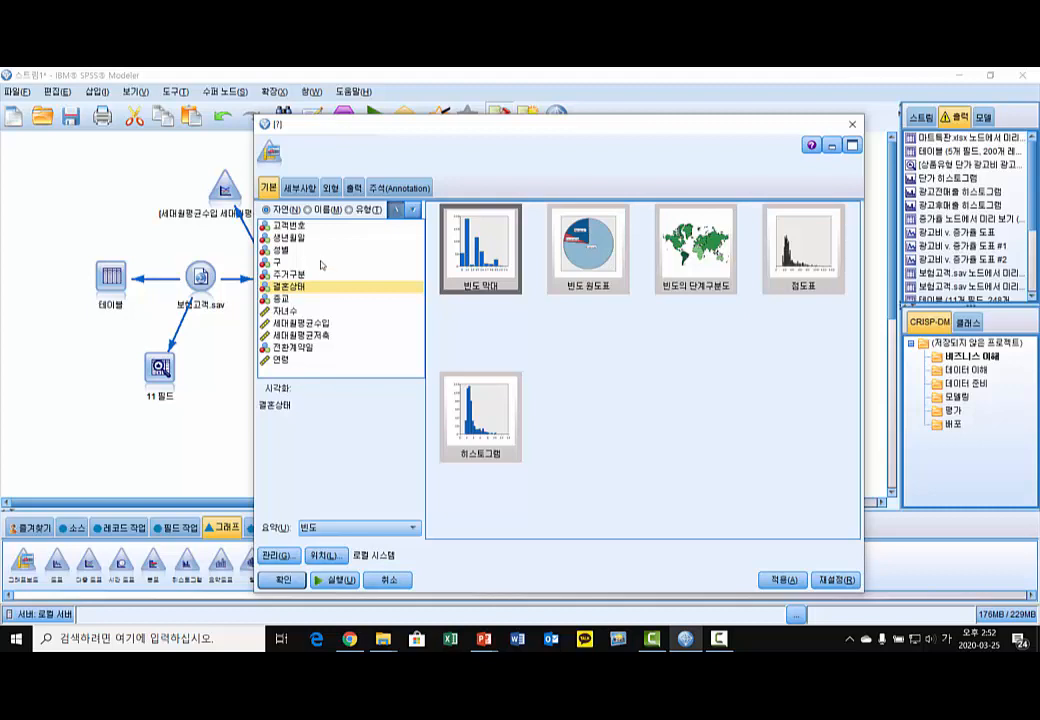
{"action": "left_click", "coordinate": [277, 262], "text": "ctrl"}
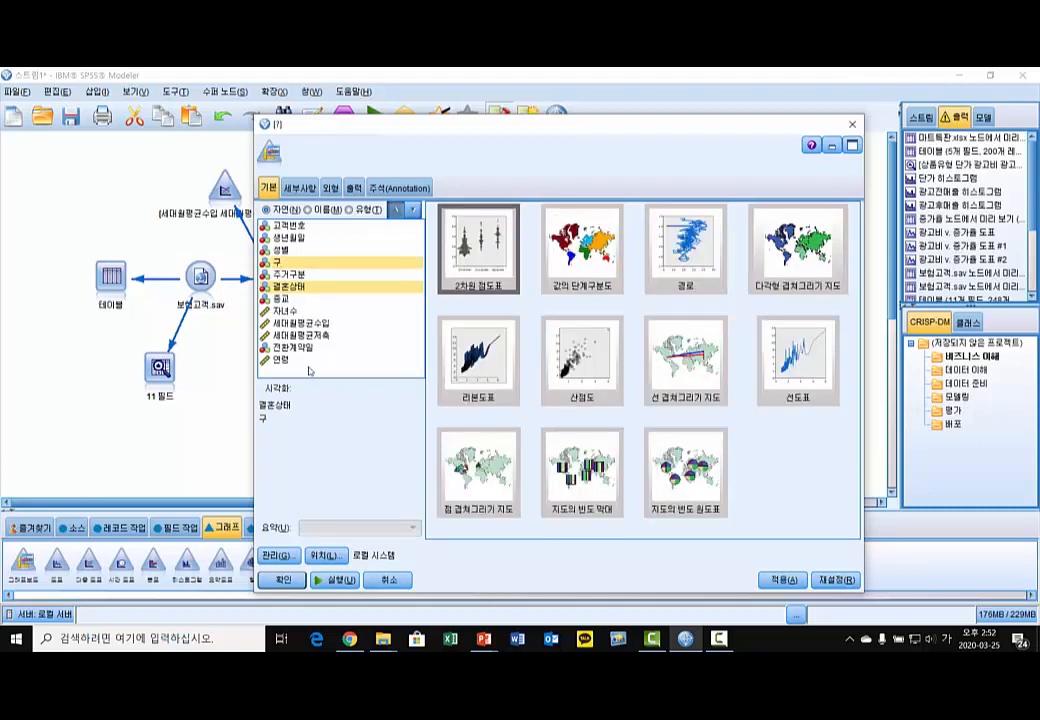
{"action": "left_click", "coordinate": [300, 335], "text": "ctrl"}
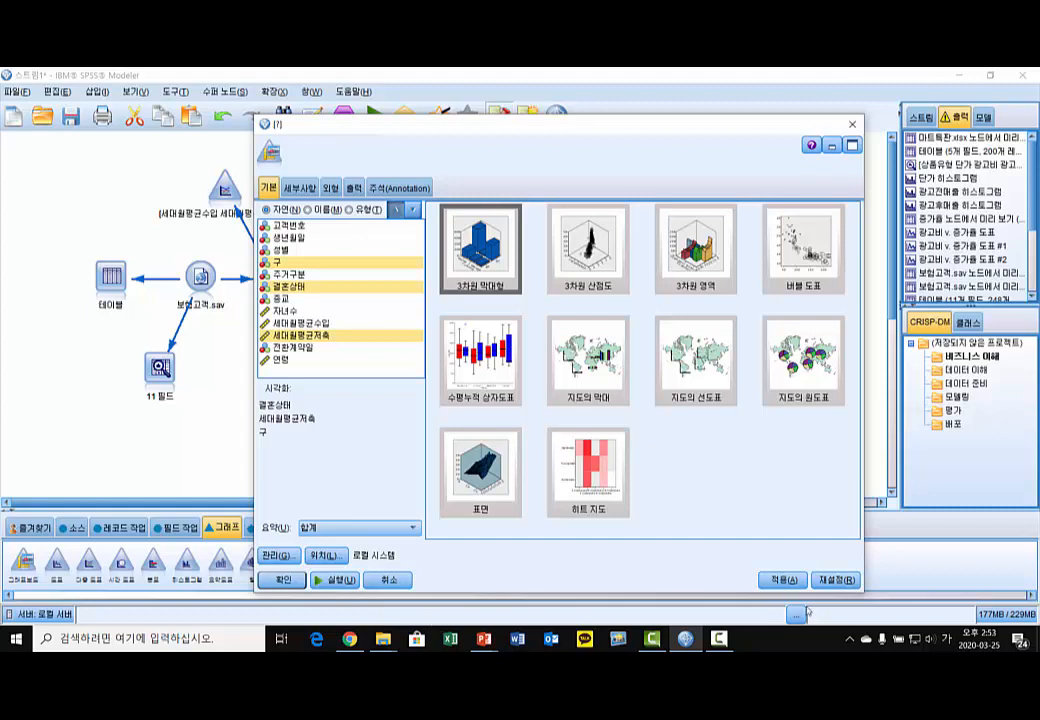
{"action": "left_click", "coordinate": [600, 484]}
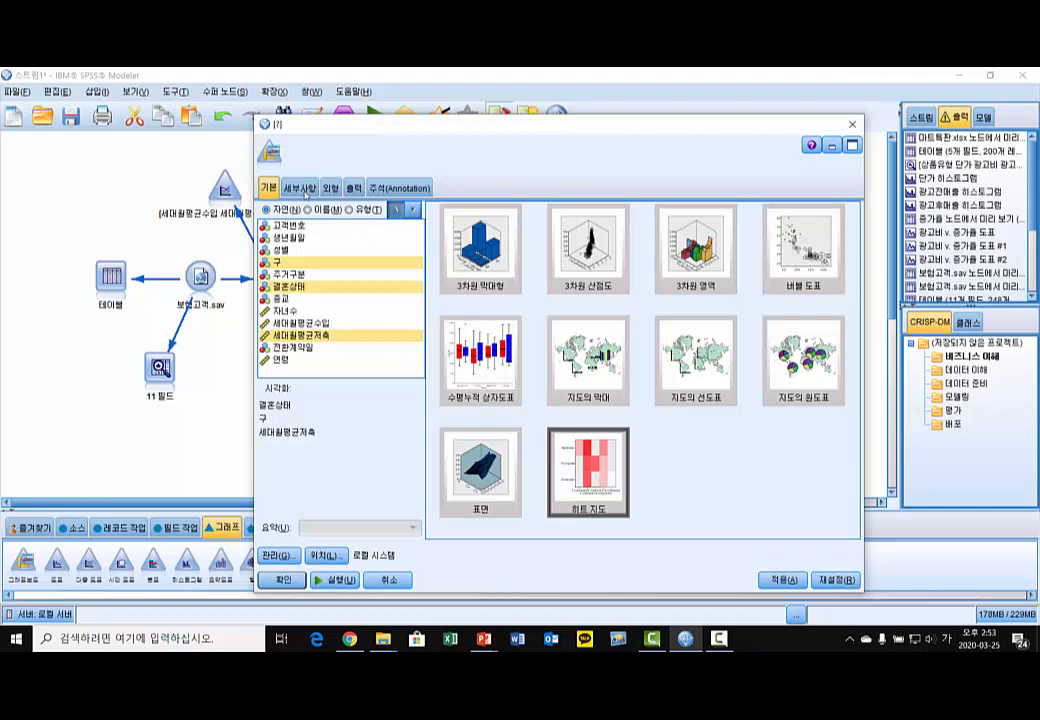
{"action": "left_click", "coordinate": [302, 188]}
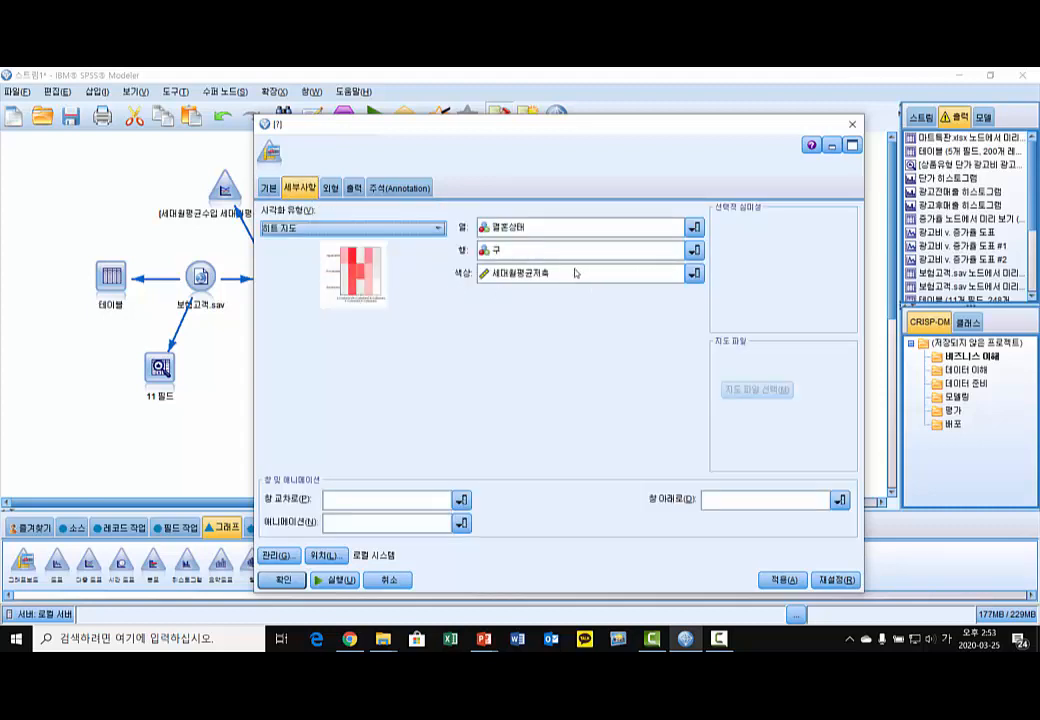
{"action": "left_click", "coordinate": [267, 188]}
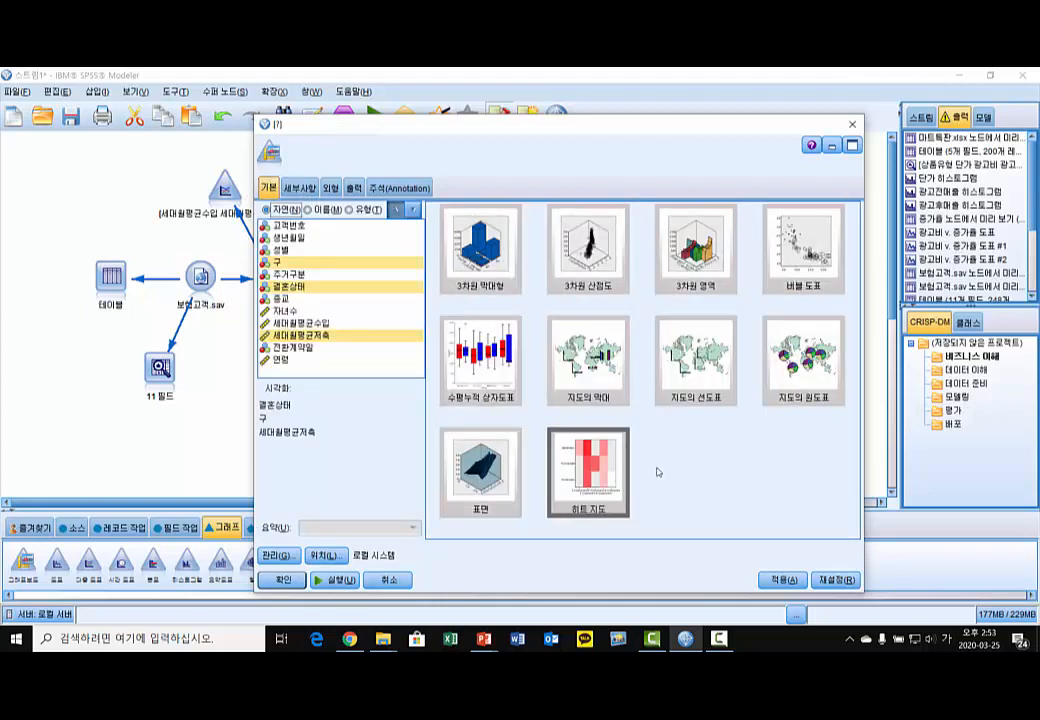
- Run the 그래프보드 heat map, inspect savings by district and marital status cell by cell, and close the graph
{"action": "left_click", "coordinate": [342, 580]}
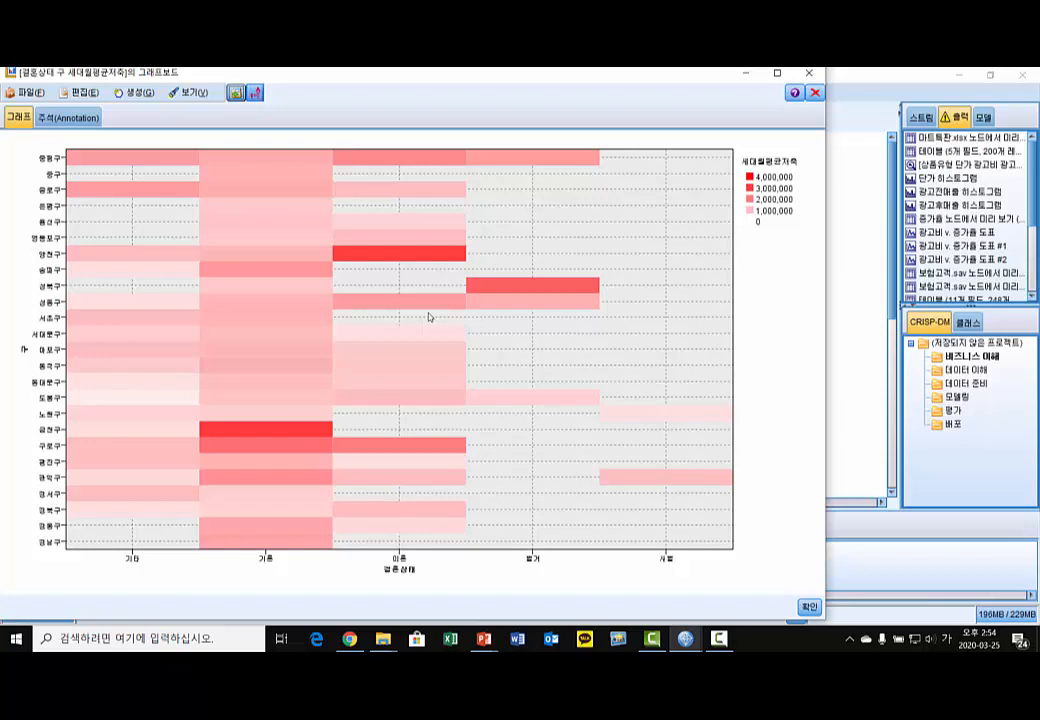
{"action": "mouse_move", "coordinate": [372, 252]}
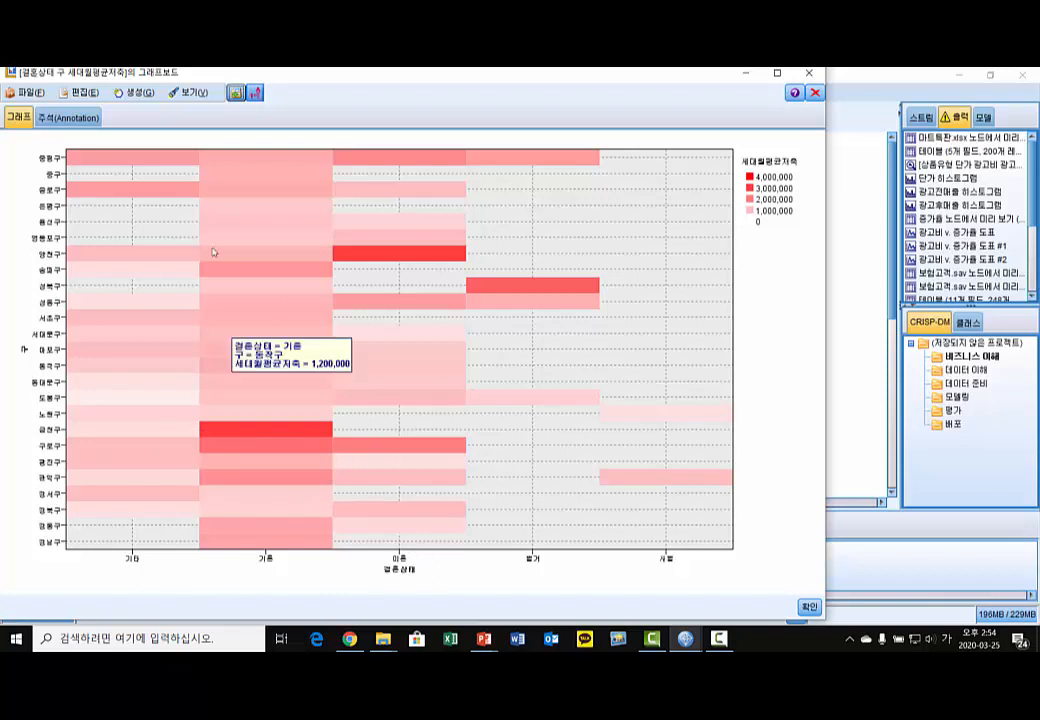
{"action": "mouse_move", "coordinate": [423, 262]}
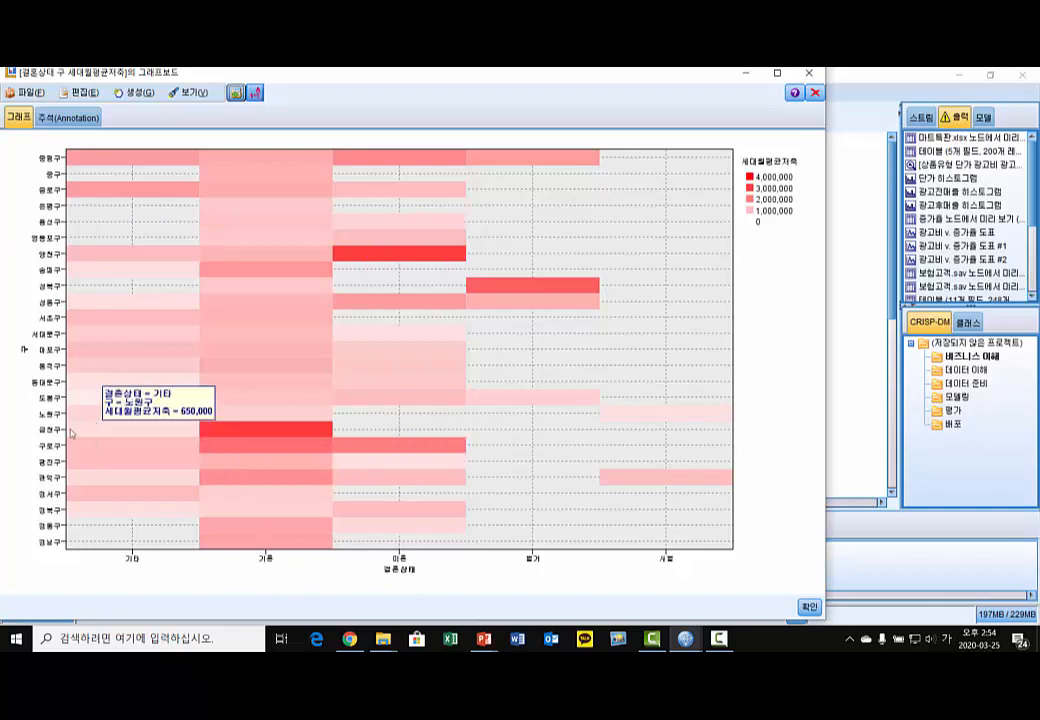
{"action": "mouse_move", "coordinate": [161, 423]}
{"action": "mouse_move", "coordinate": [293, 438]}
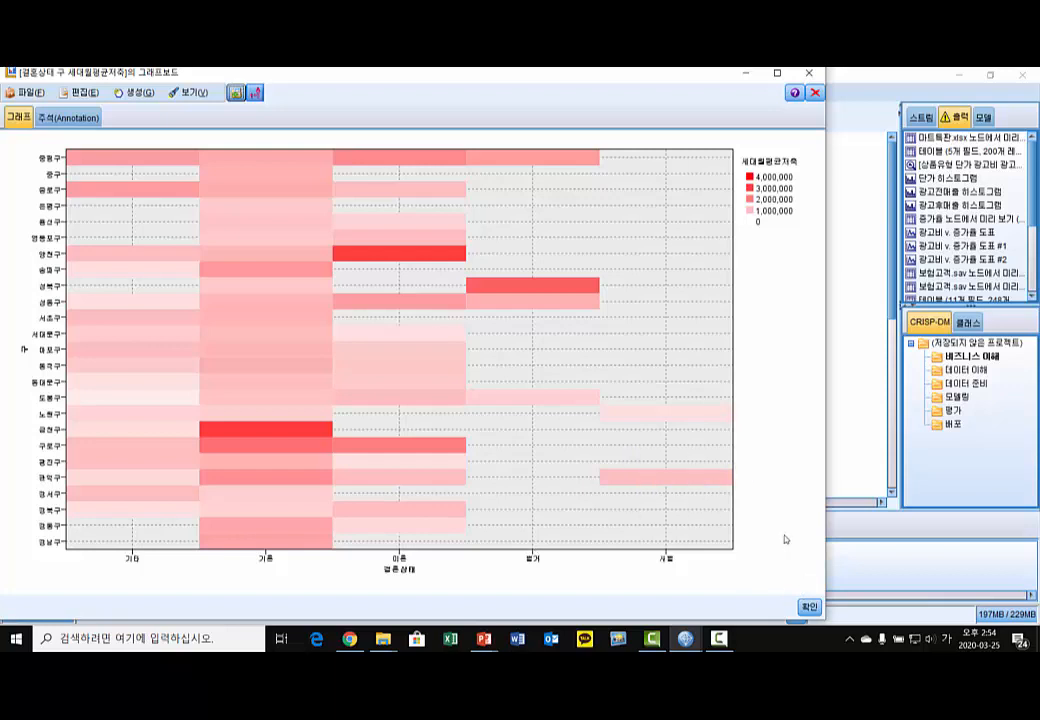
{"action": "mouse_move", "coordinate": [471, 435]}
{"action": "left_click", "coordinate": [810, 608]}
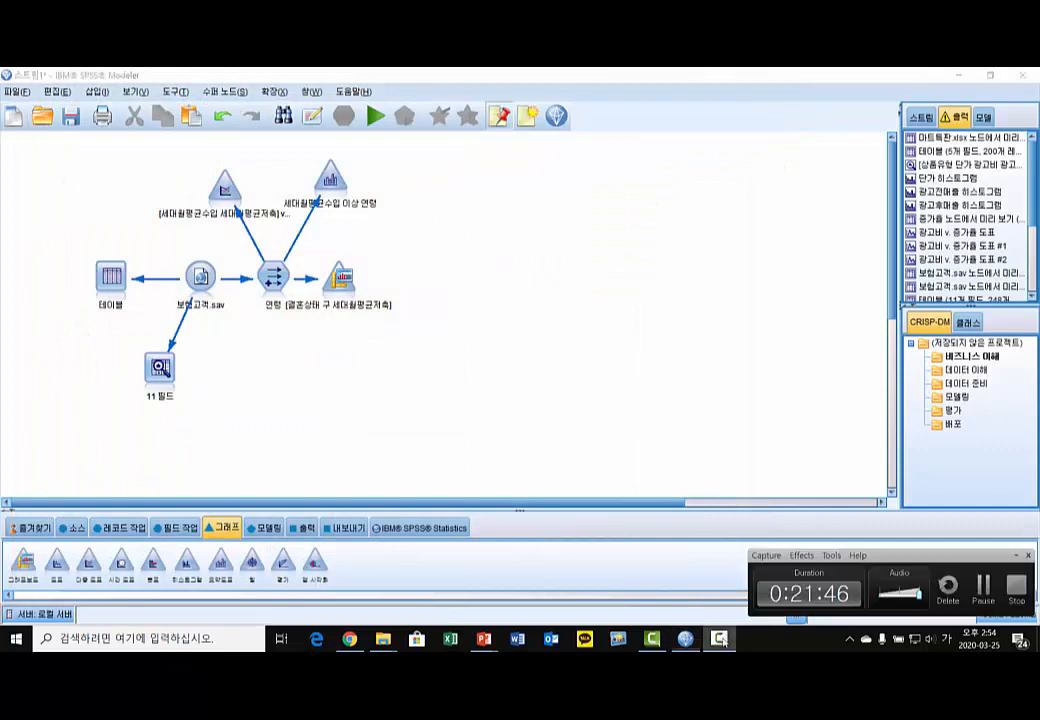